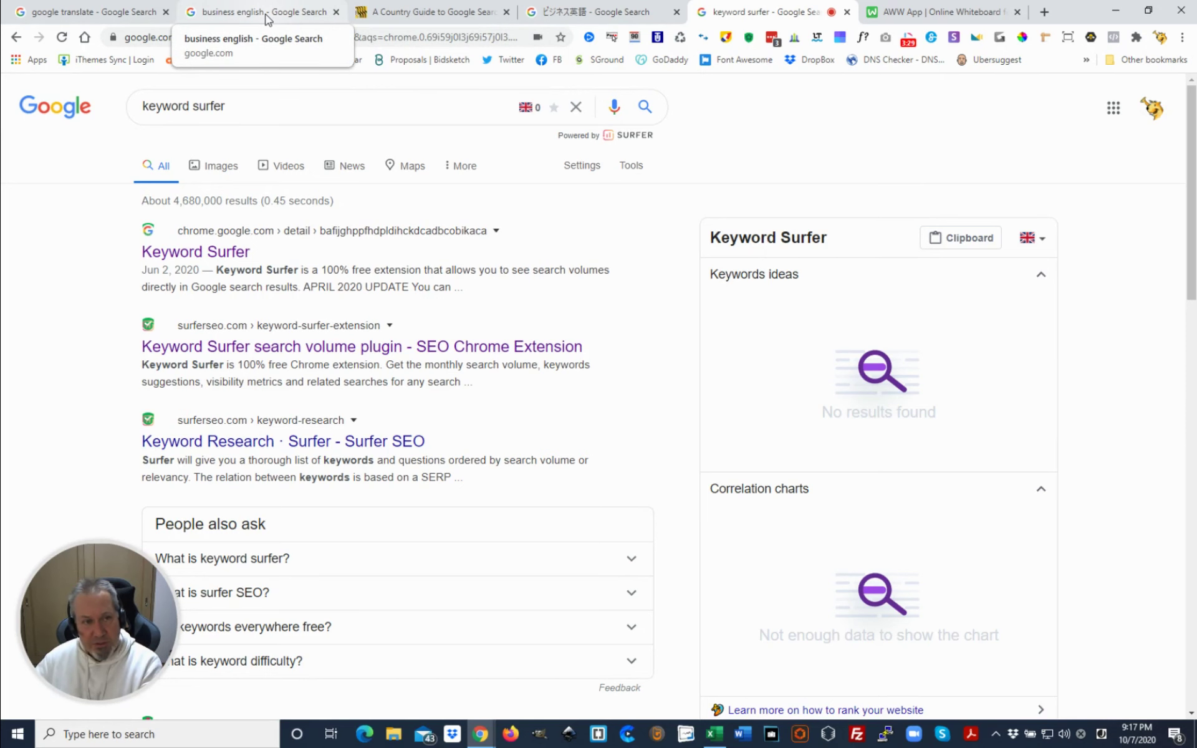
# Set the Keyword Surfer country to United States of America for the "business english" search results.
pyautogui.click(267, 19)
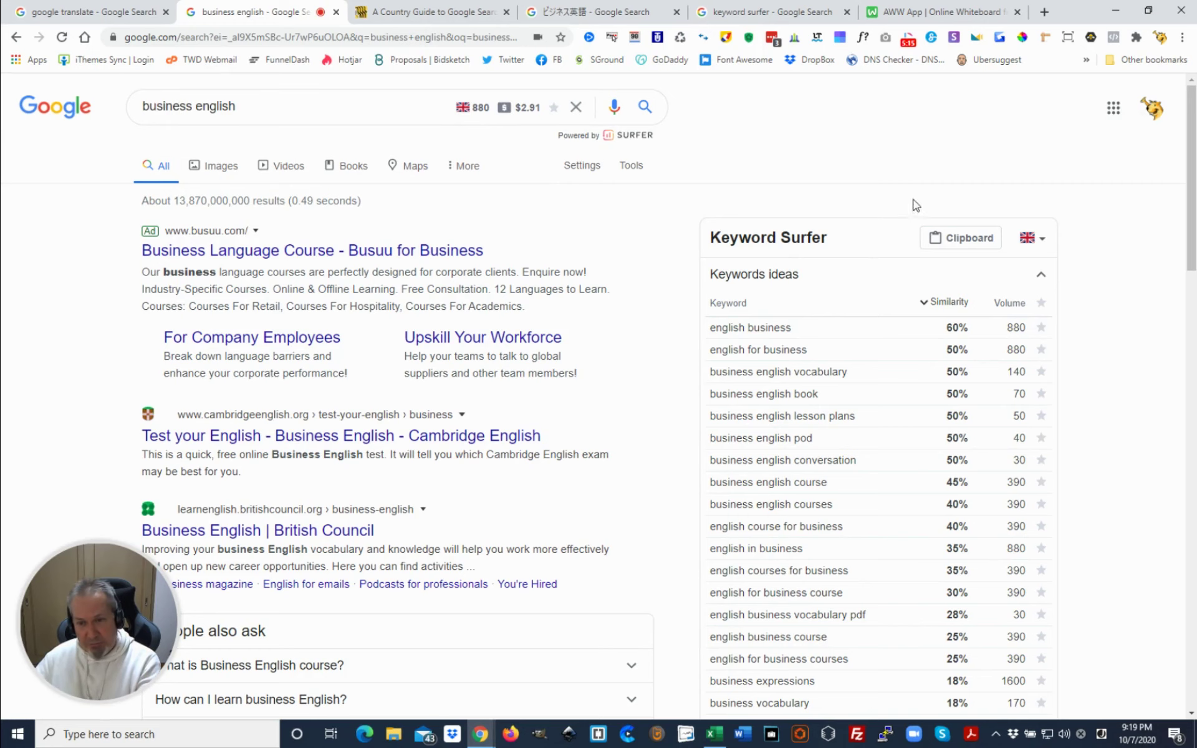
pyautogui.click(1032, 239)
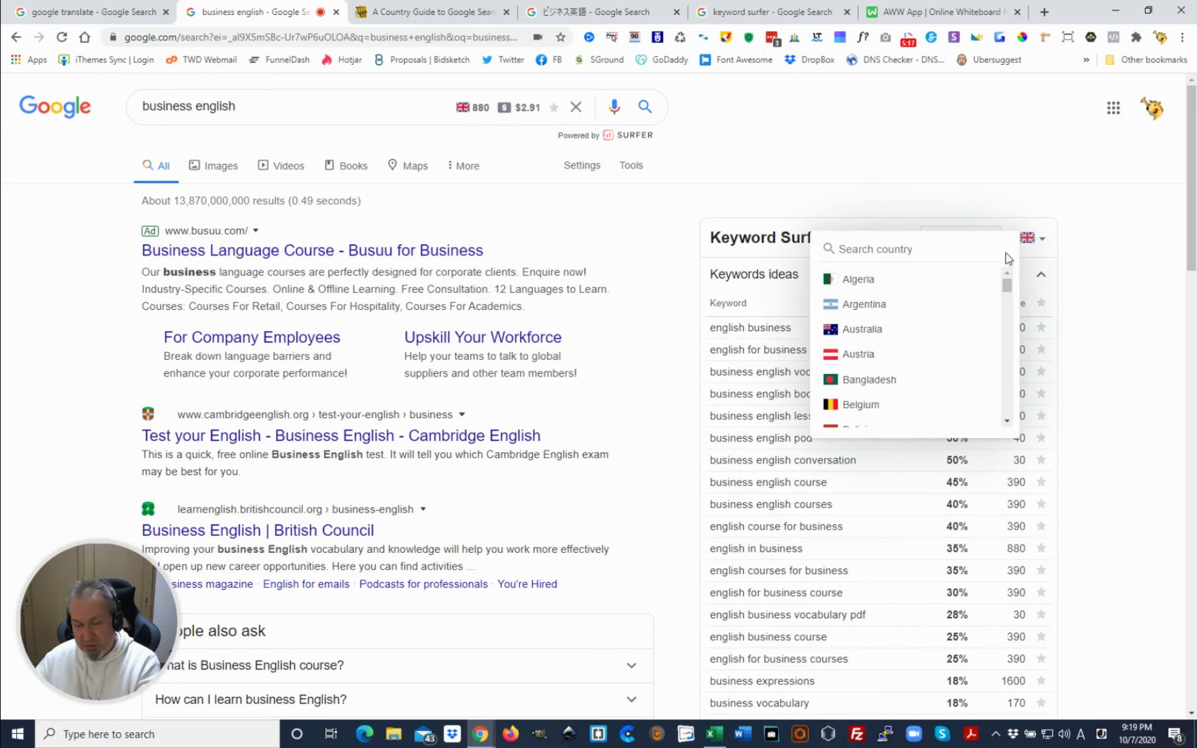
pyautogui.scroll(-20, 933, 347)
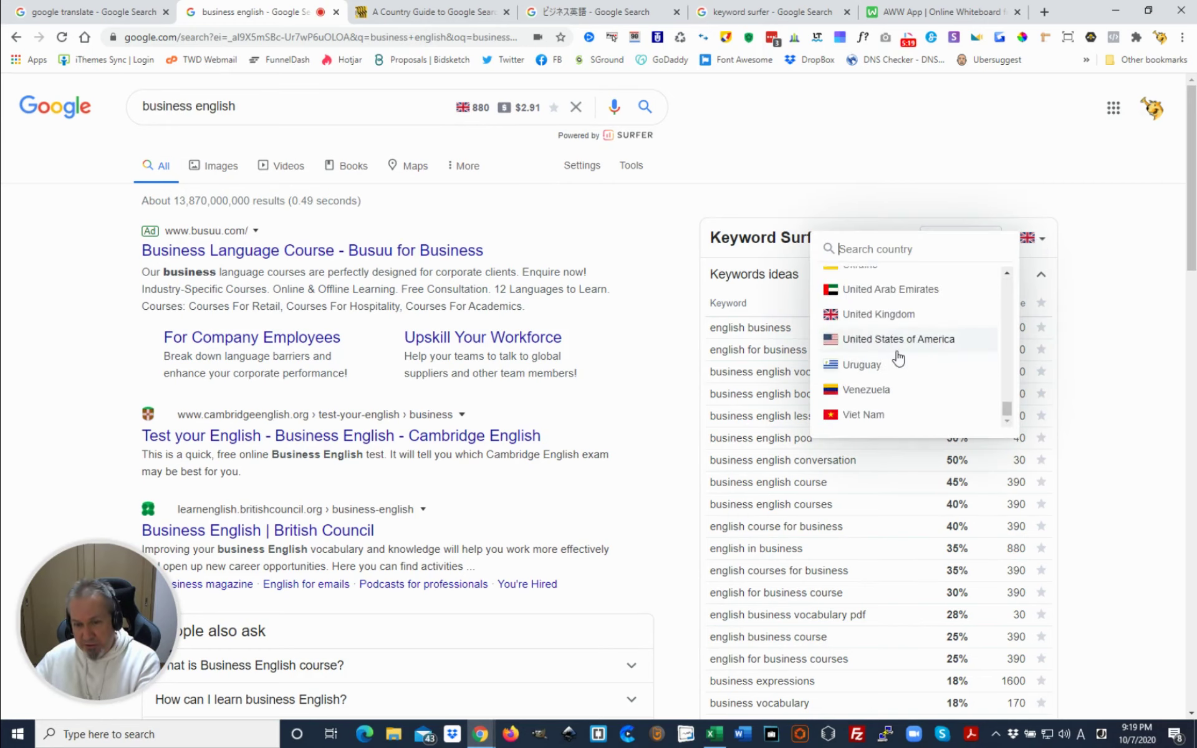
pyautogui.scroll(-2, 898, 359)
pyautogui.scroll(3, 1138, 283)
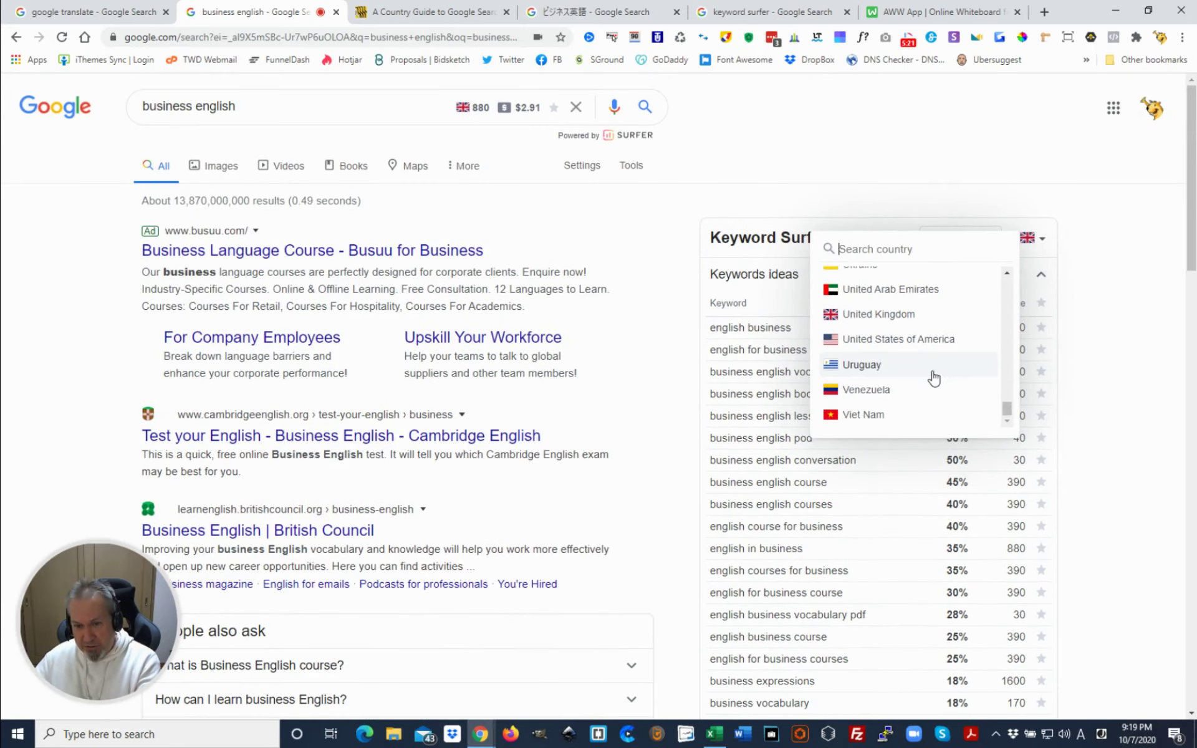
pyautogui.scroll(-1, 933, 378)
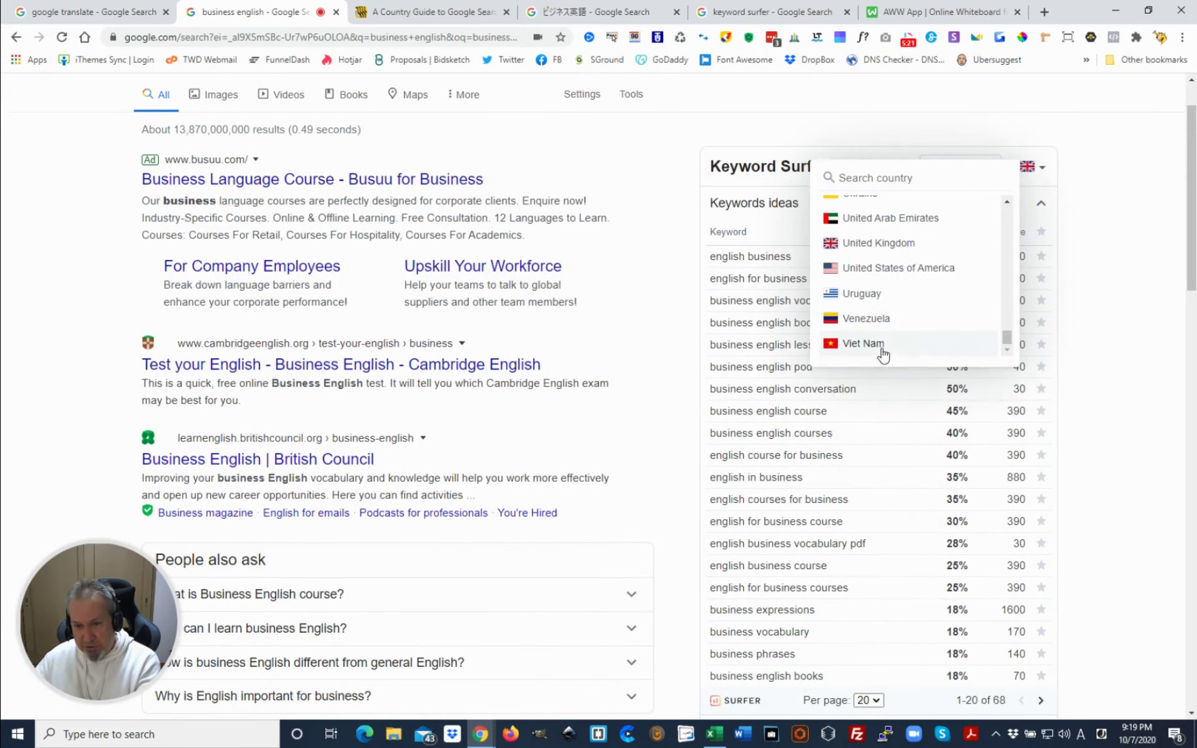
pyautogui.click(909, 268)
pyautogui.scroll(1, 1095, 299)
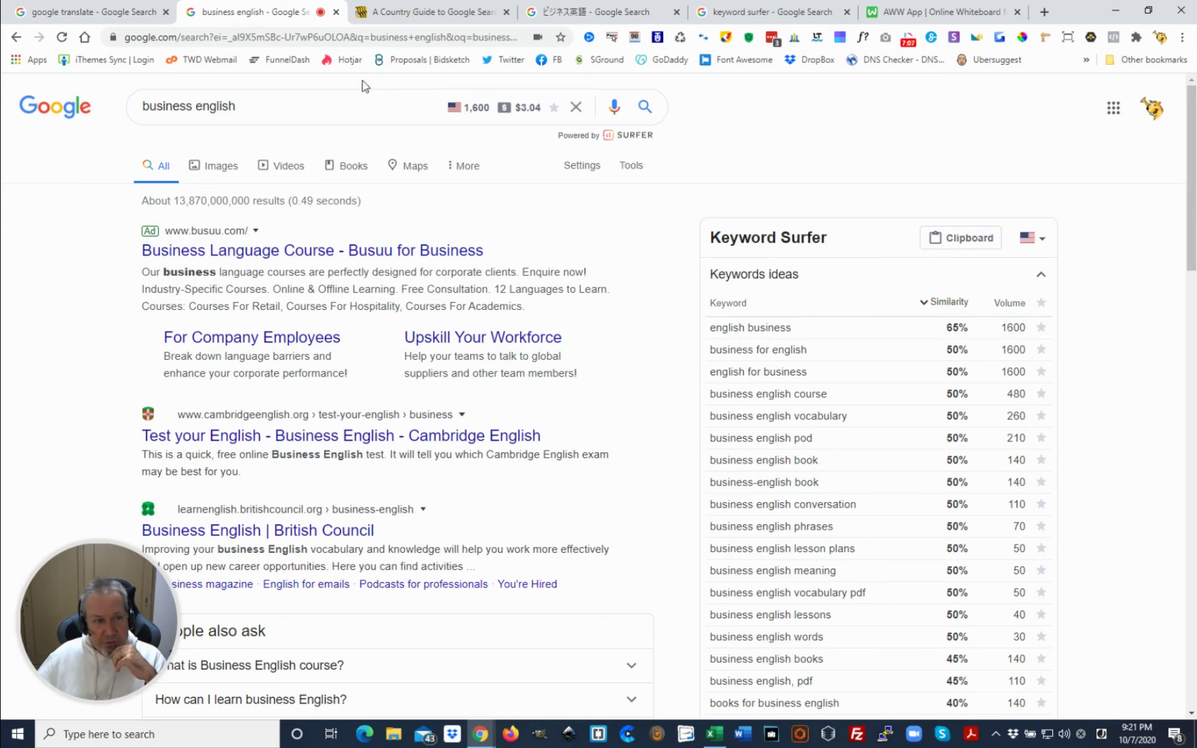
# View the Japanese translation of "business english" in the Google Translate search results.
pyautogui.click(79, 16)
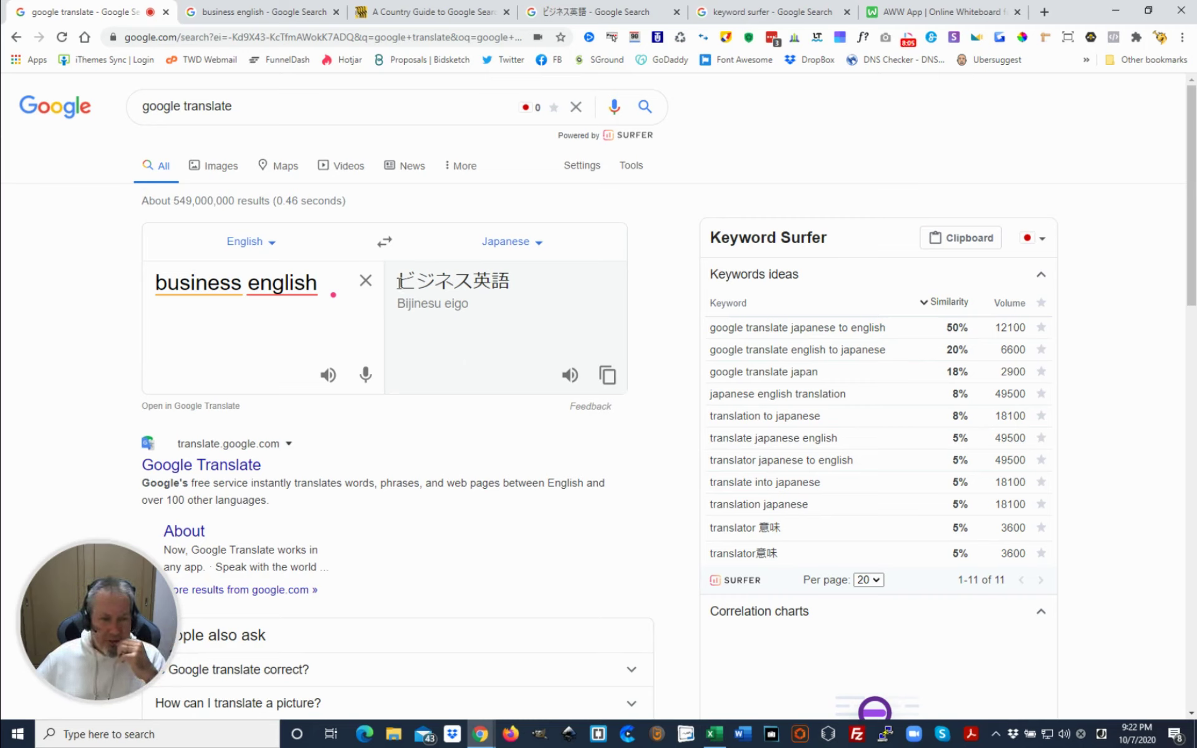
pyautogui.moveTo(398, 282); pyautogui.dragTo(540, 307)
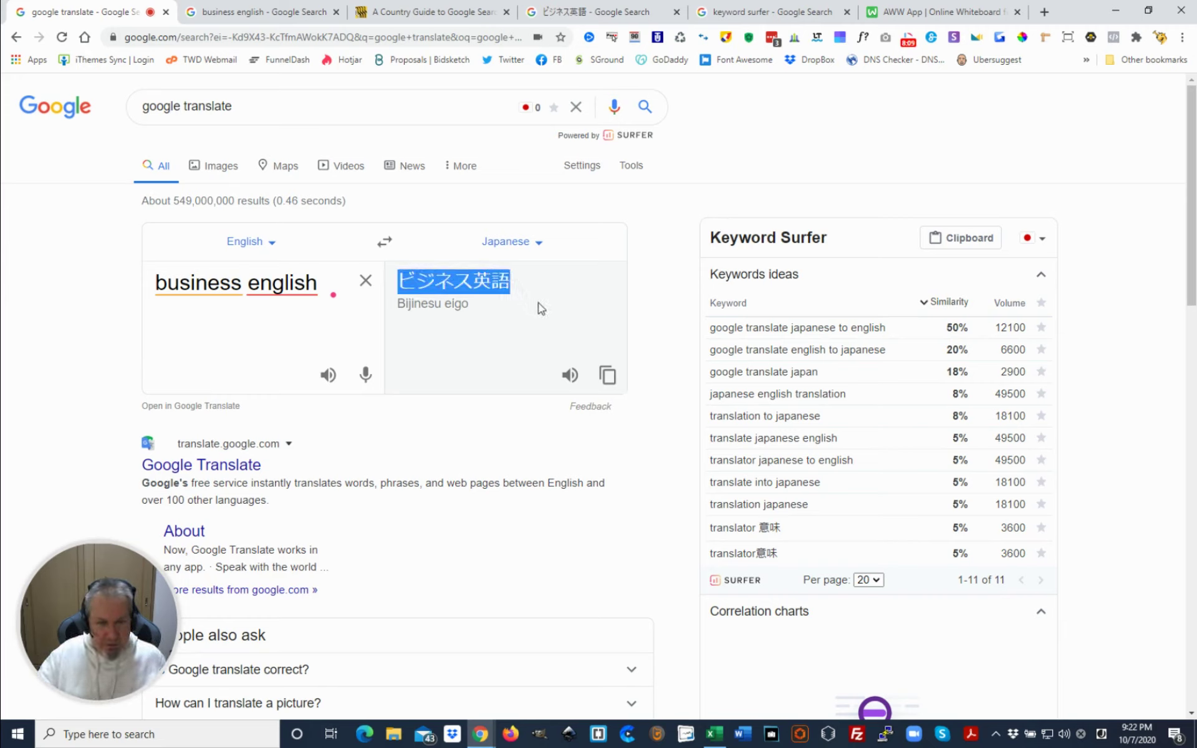
pyautogui.click(557, 278)
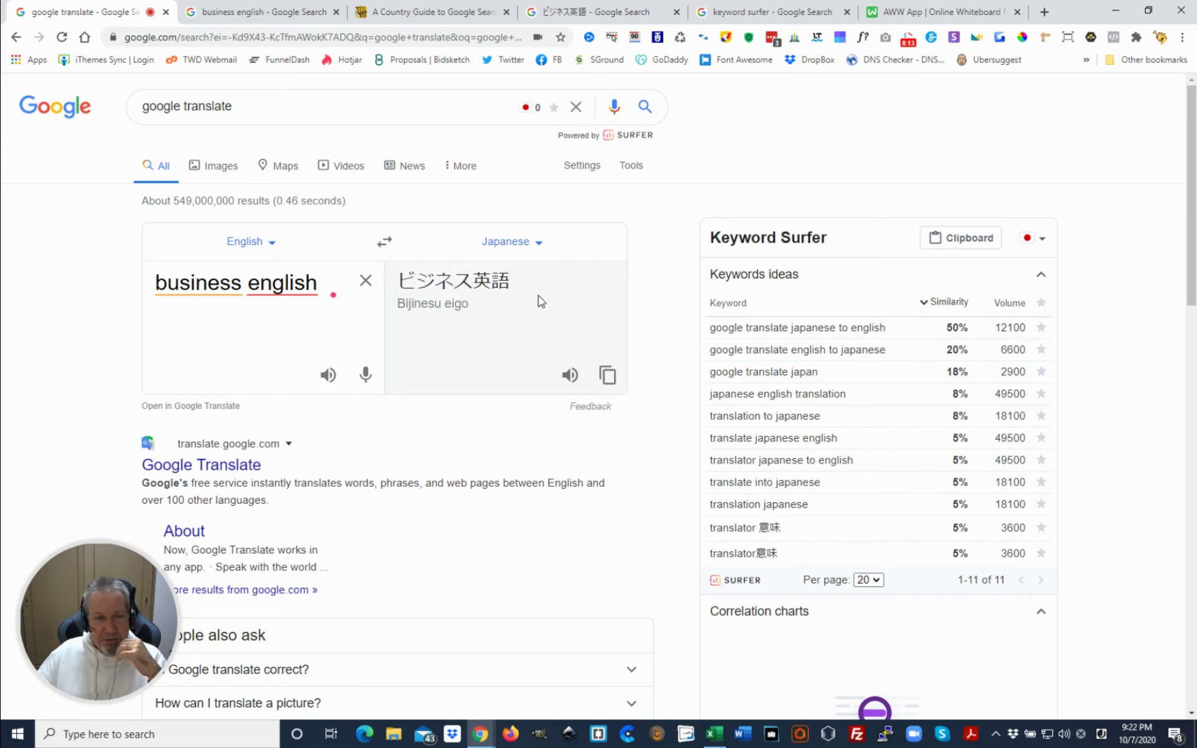
# Copy the search term ビジネス英語 from the google.co.jp results page and reload its results.
pyautogui.click(589, 15)
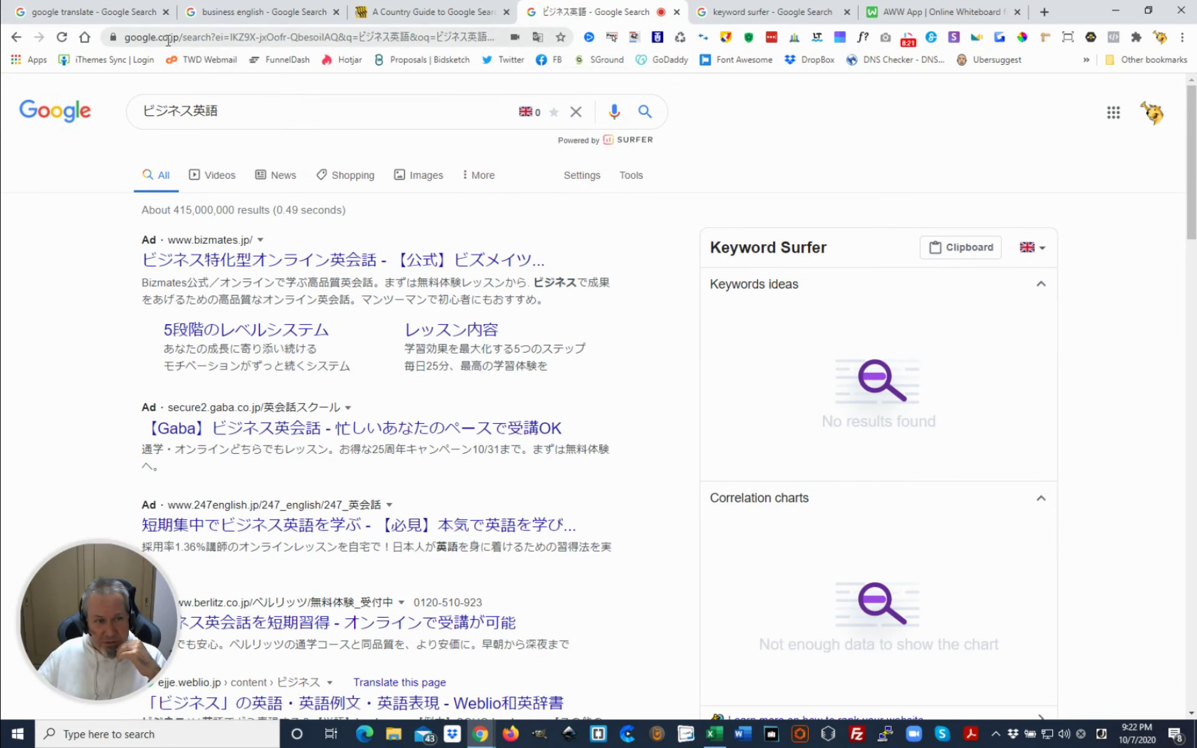
pyautogui.click(220, 111)
pyautogui.moveTo(218, 111); pyautogui.dragTo(144, 111)
pyautogui.hotkey('ctrl', 'c')
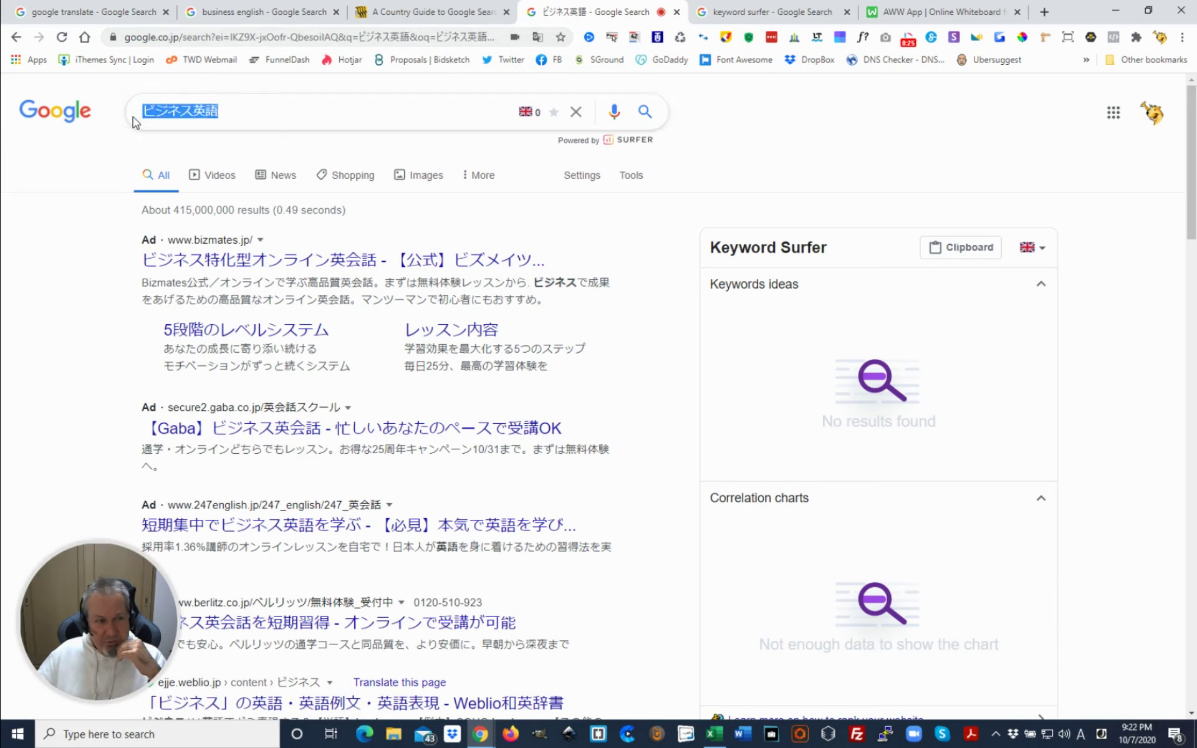
pyautogui.click(132, 126)
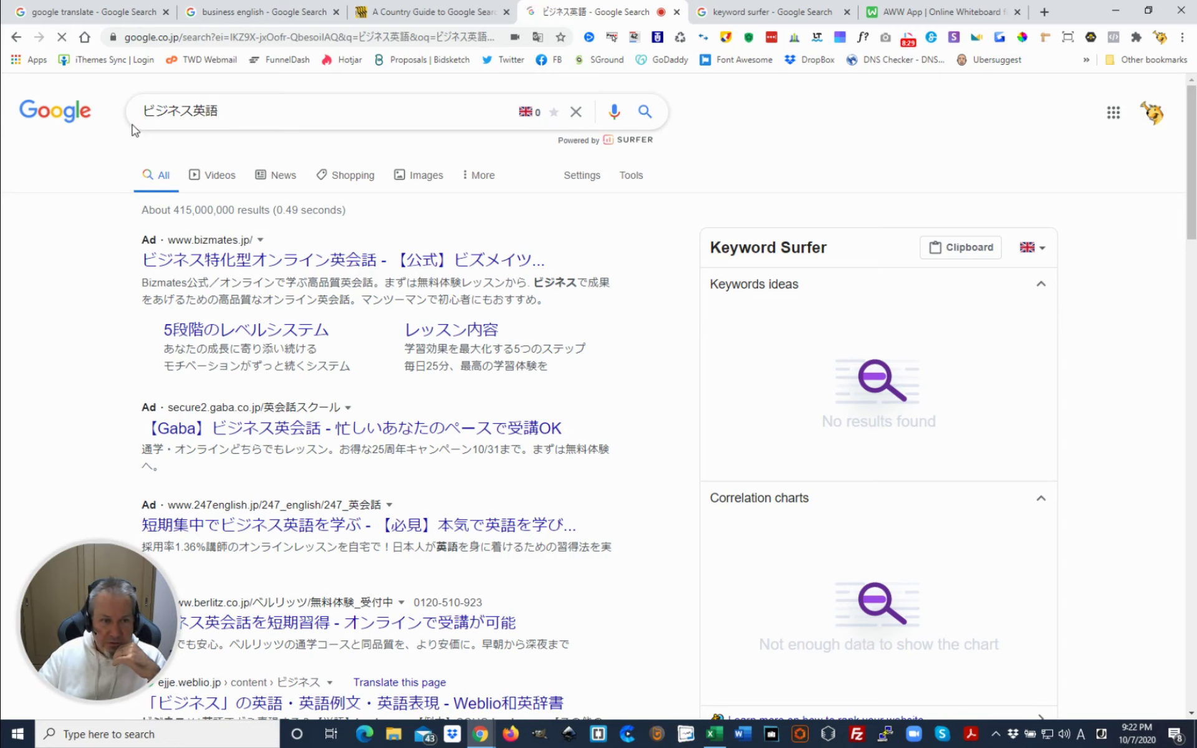
pyautogui.press('Return')
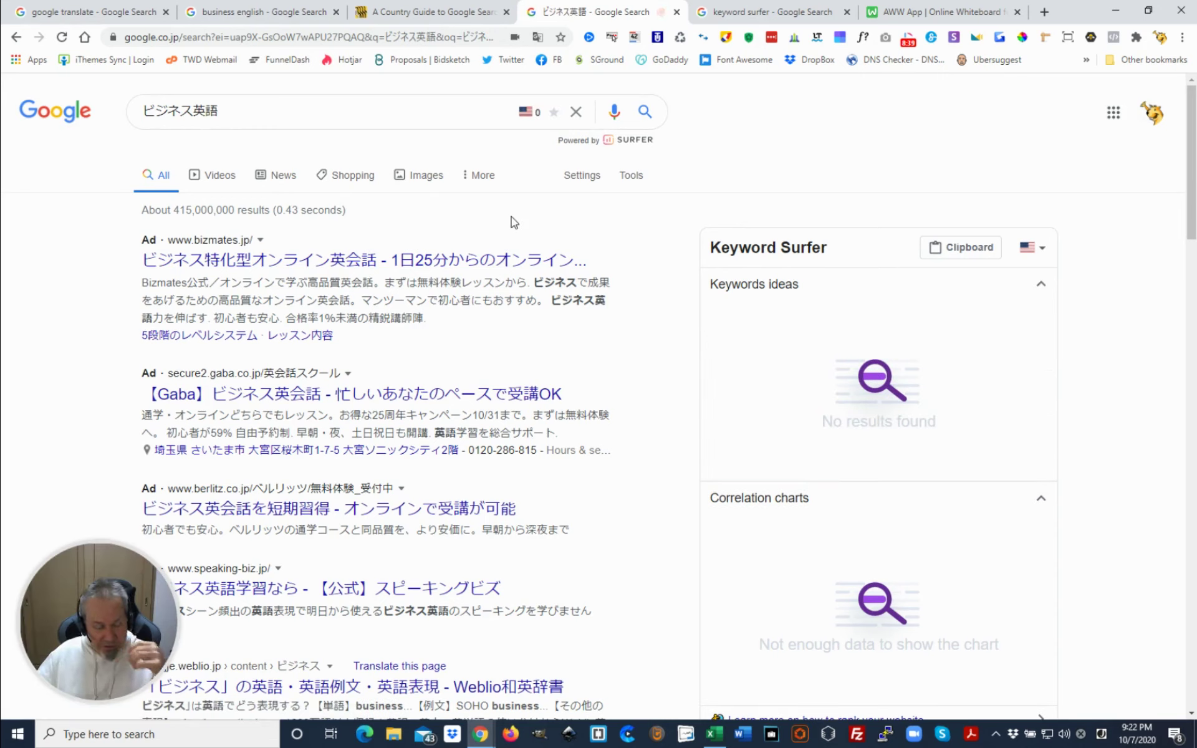
# Find ビジネス英語 within the google.co.jp results page and examine where the term occurs in the ads and organic listings.
pyautogui.hotkey('ctrl', 'f')
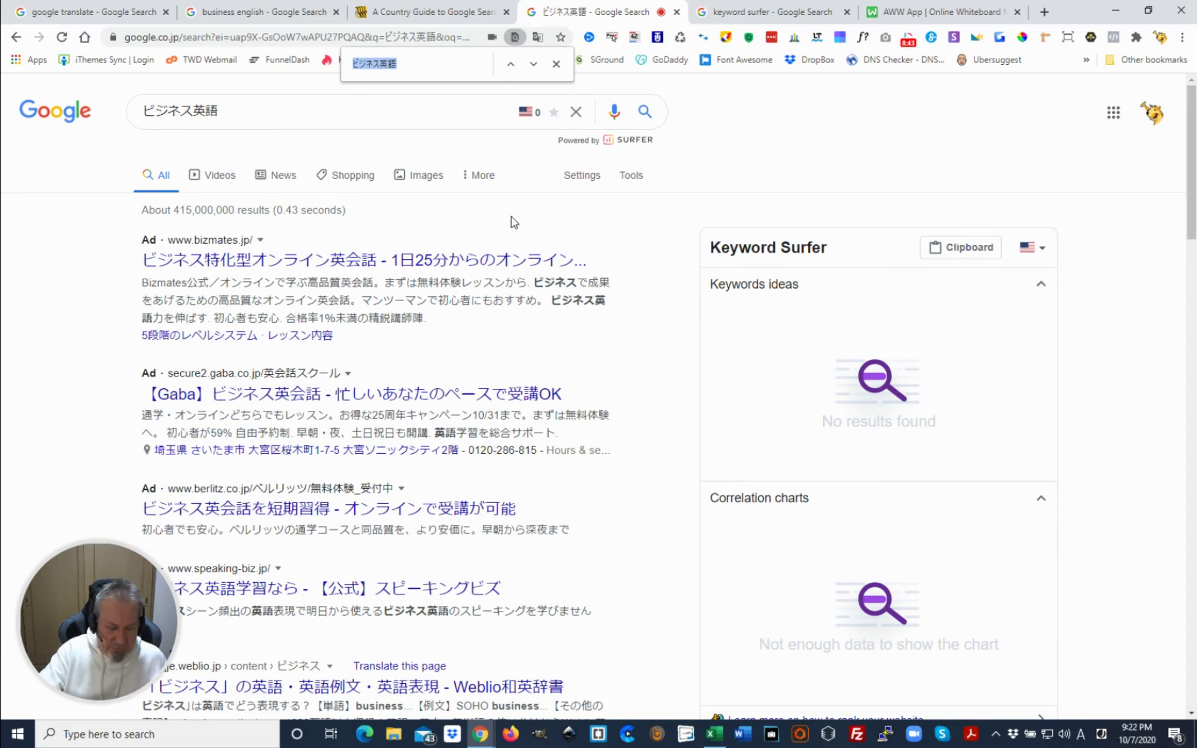
pyautogui.hotkey('ctrl', 'v')
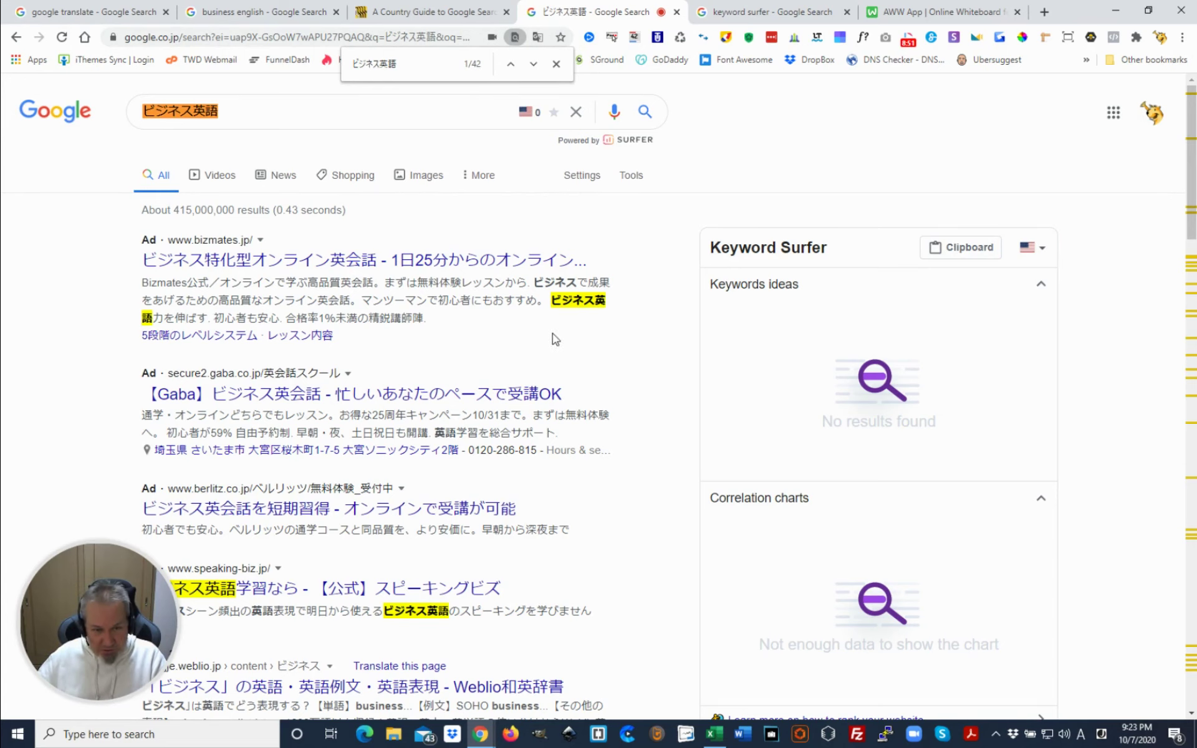
pyautogui.scroll(-1, 528, 262)
pyautogui.scroll(-1, 336, 262)
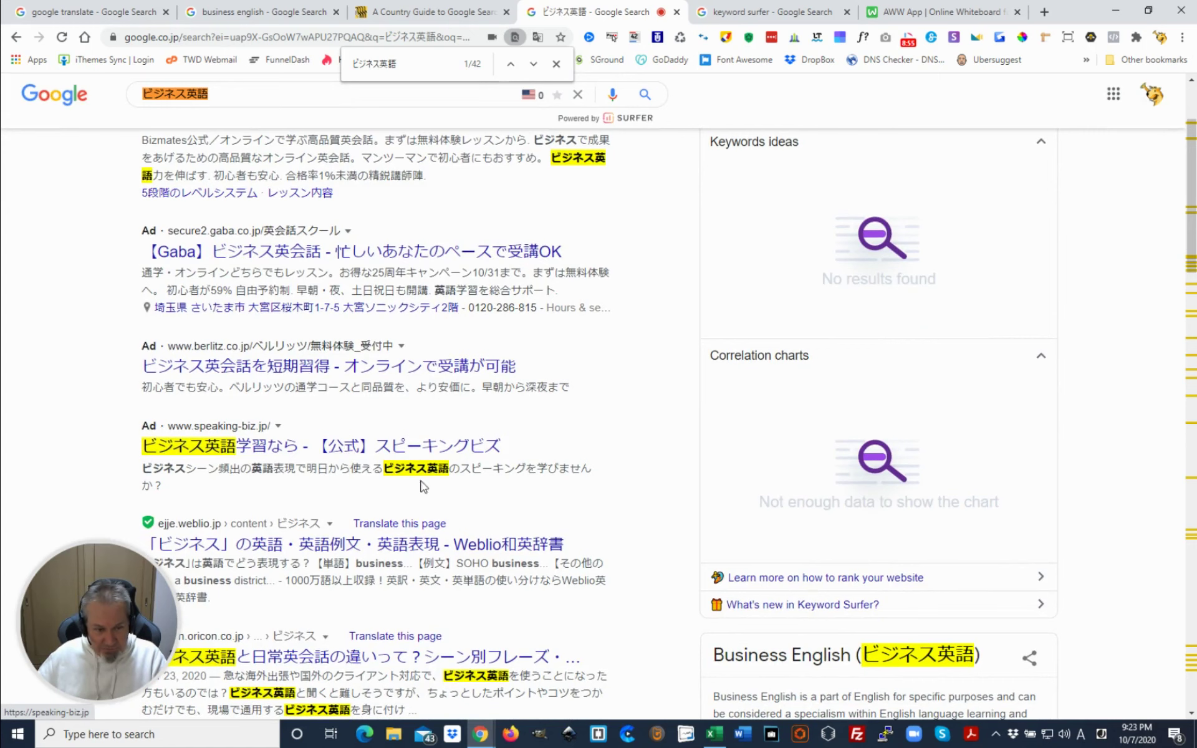
pyautogui.scroll(-1, 421, 484)
pyautogui.scroll(-4, 400, 423)
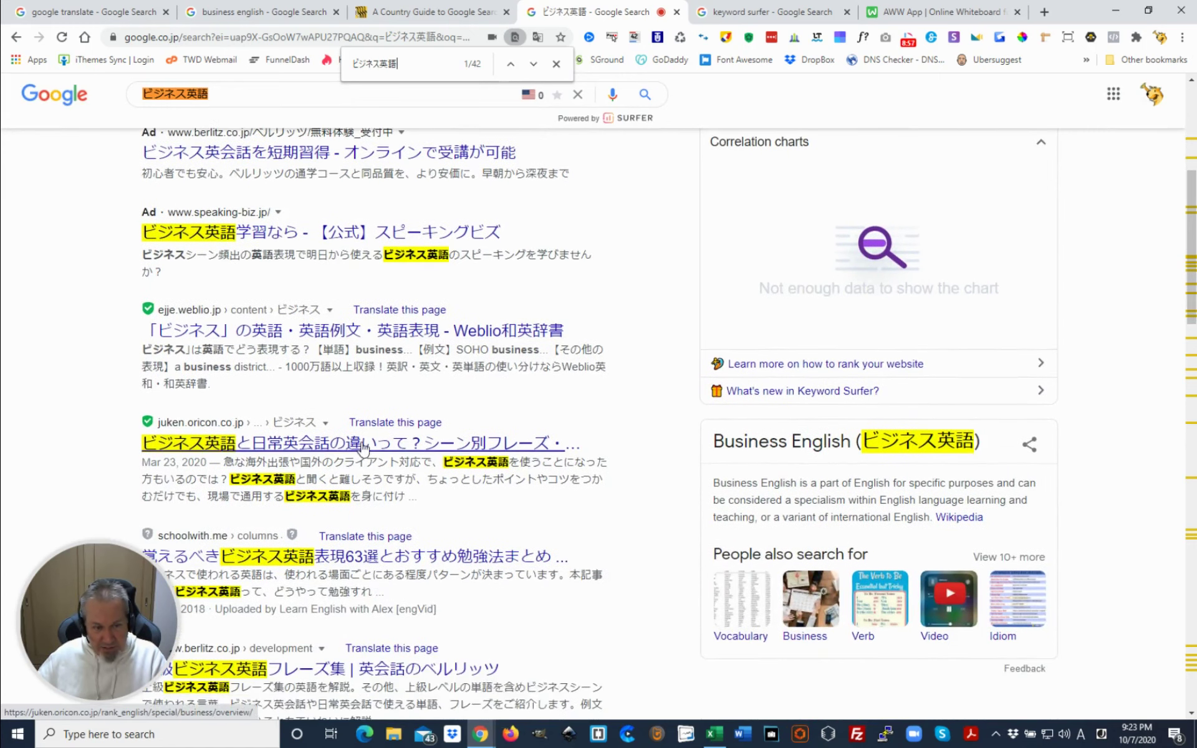
pyautogui.scroll(-4, 375, 337)
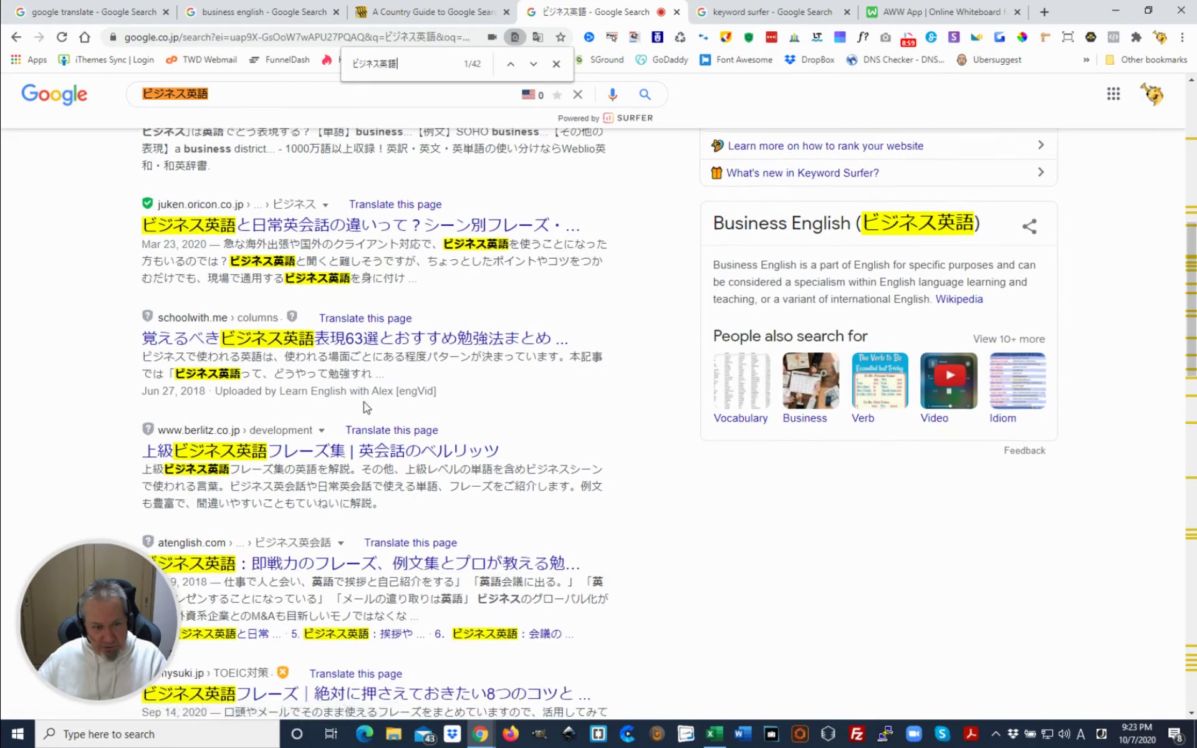
pyautogui.scroll(-5, 422, 417)
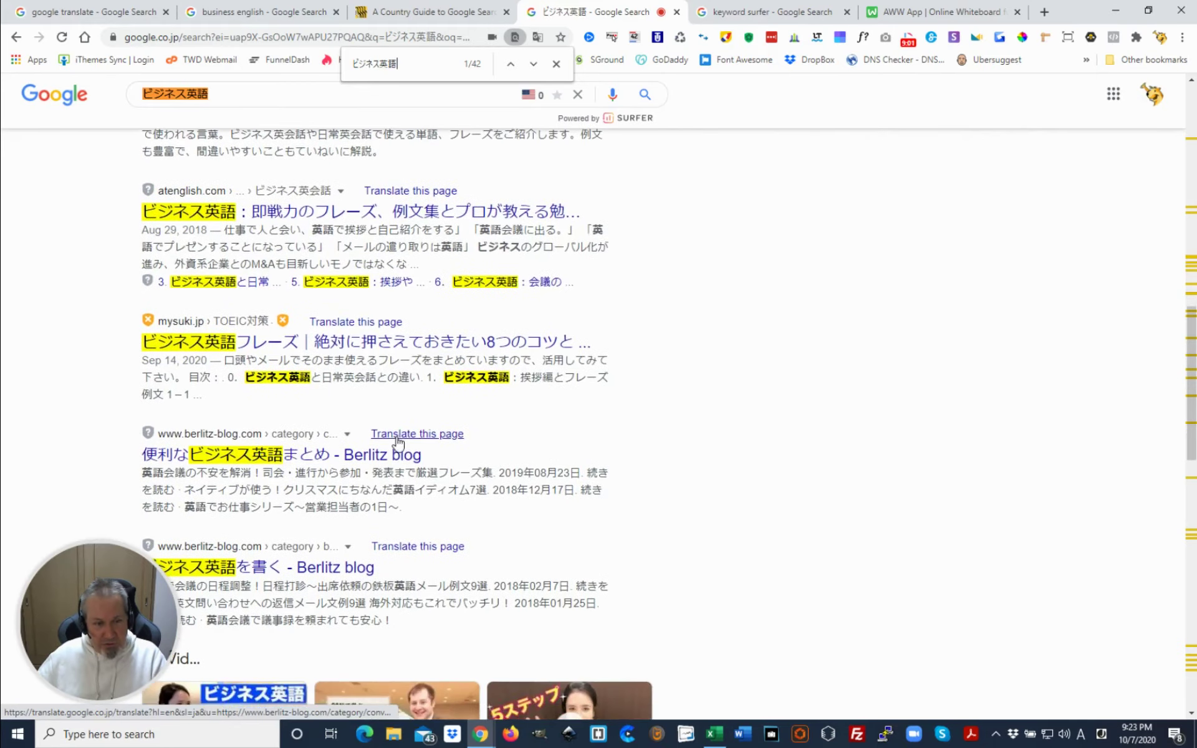
pyautogui.scroll(13, 391, 405)
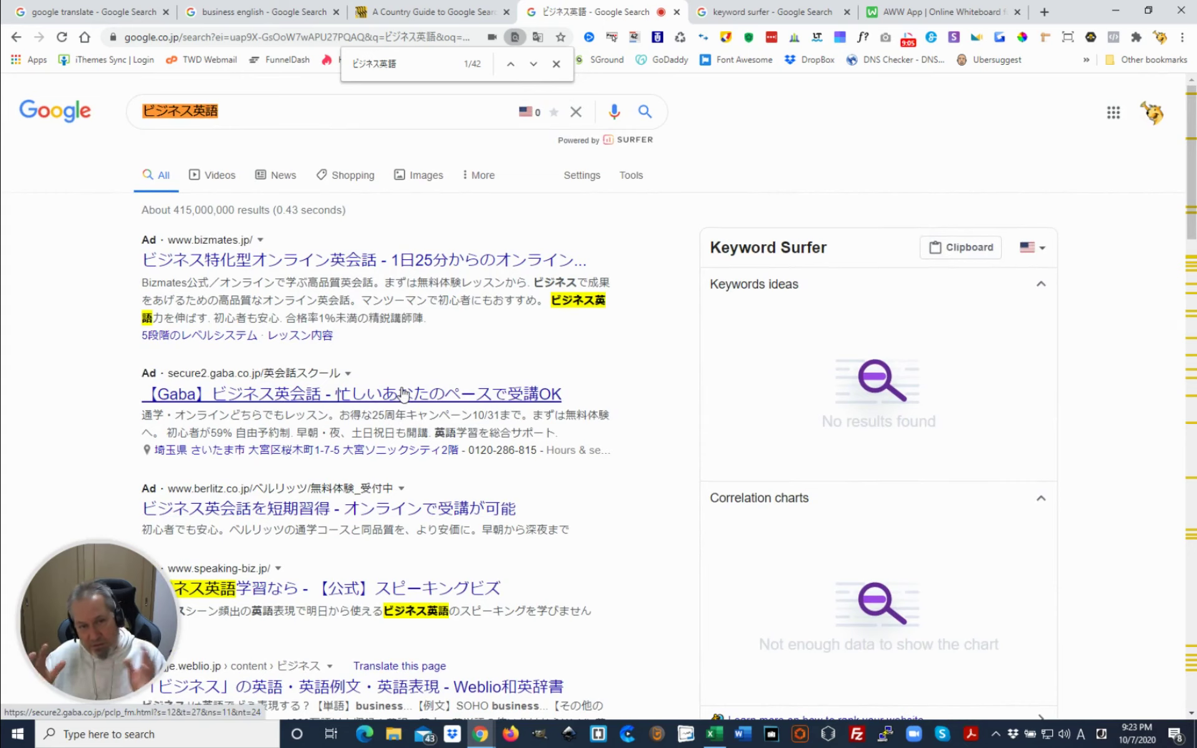
# Replace the "business english" query on google.com with the copied ビジネス英語, run the search and dismiss the page translation offer.
pyautogui.click(104, 19)
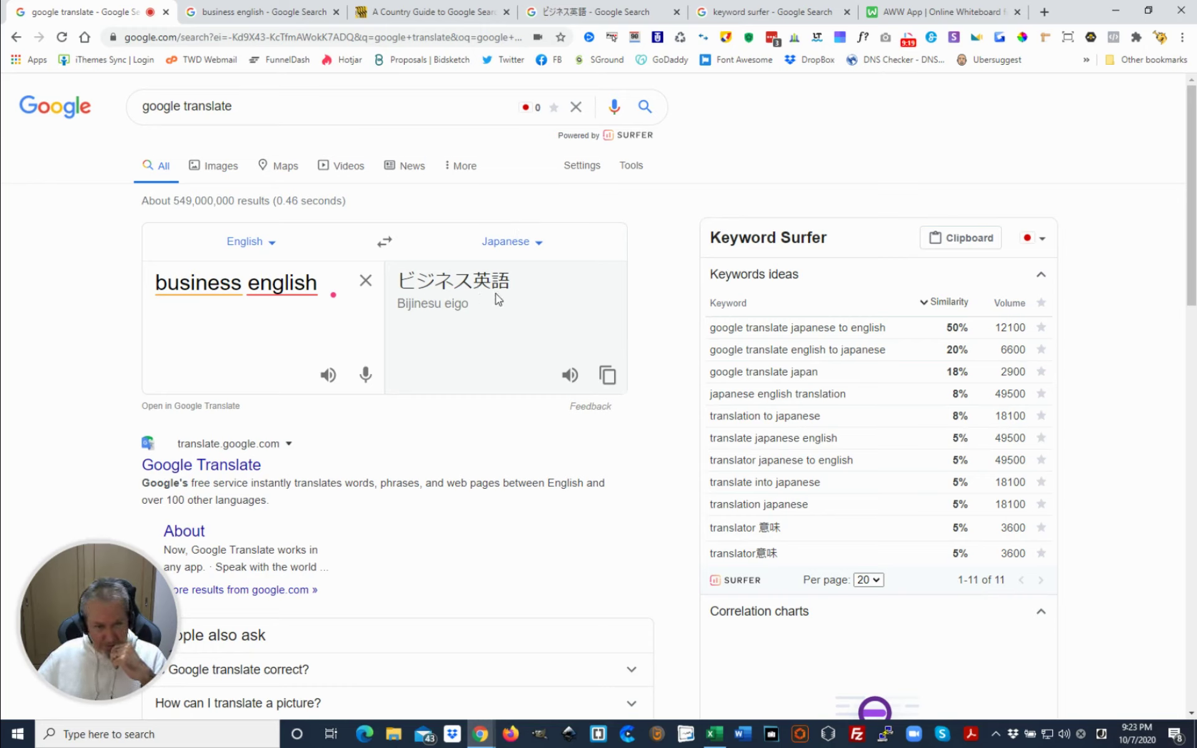
pyautogui.click(262, 13)
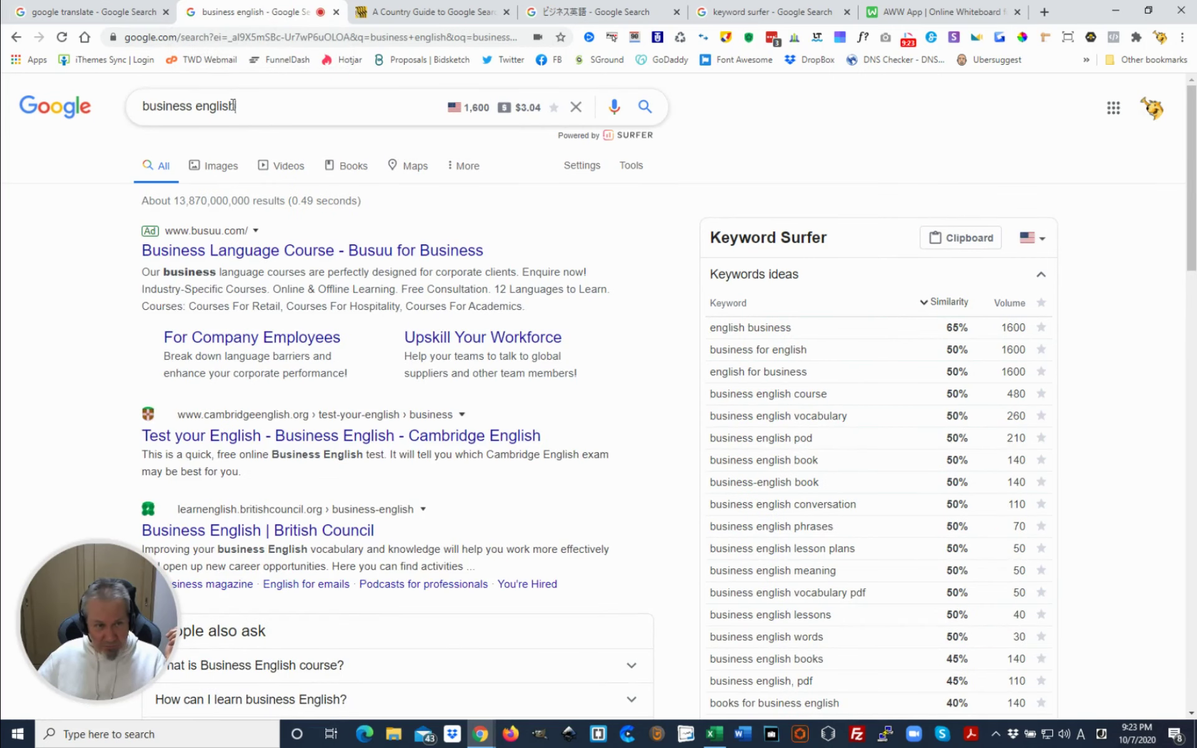
pyautogui.moveTo(235, 106); pyautogui.dragTo(127, 107)
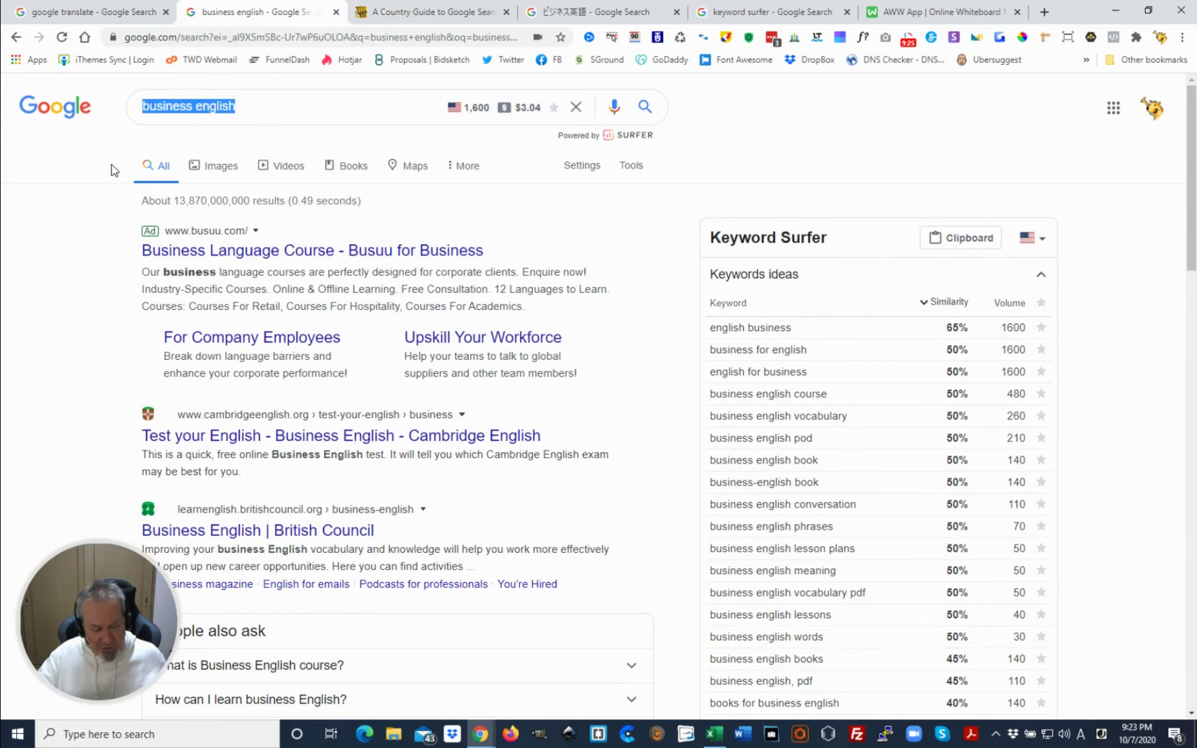
pyautogui.hotkey('ctrl', 'v')
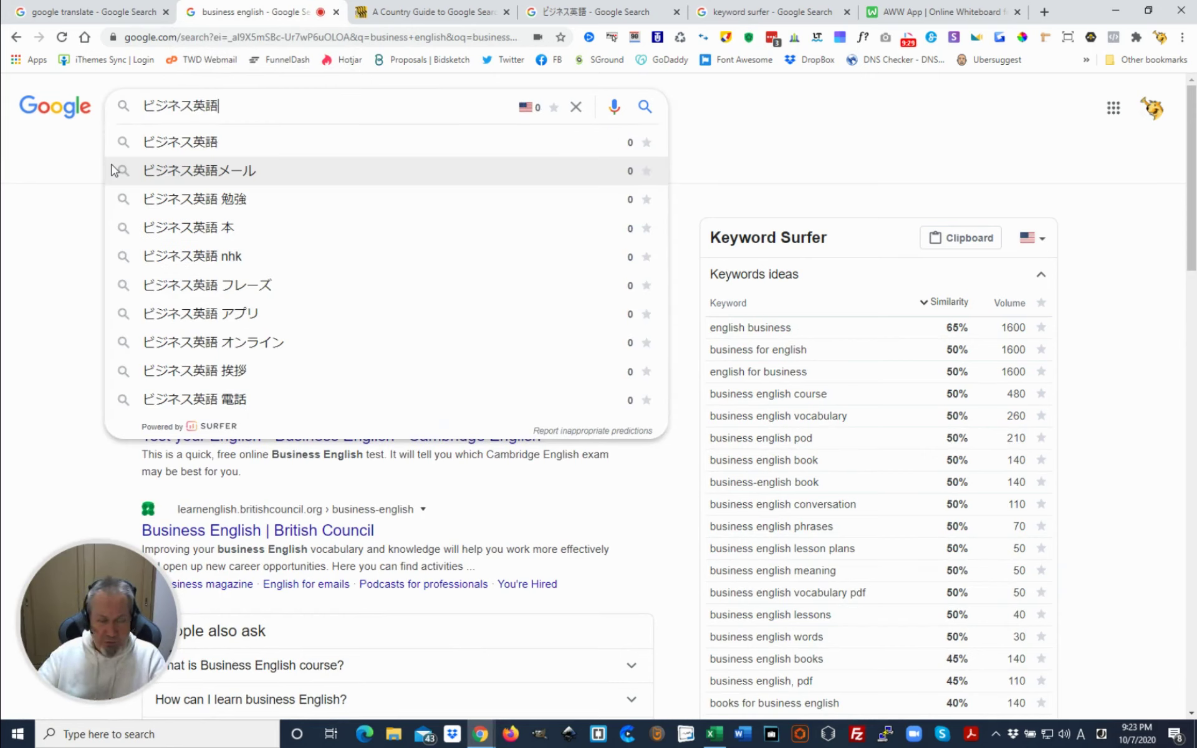
pyautogui.press('Return')
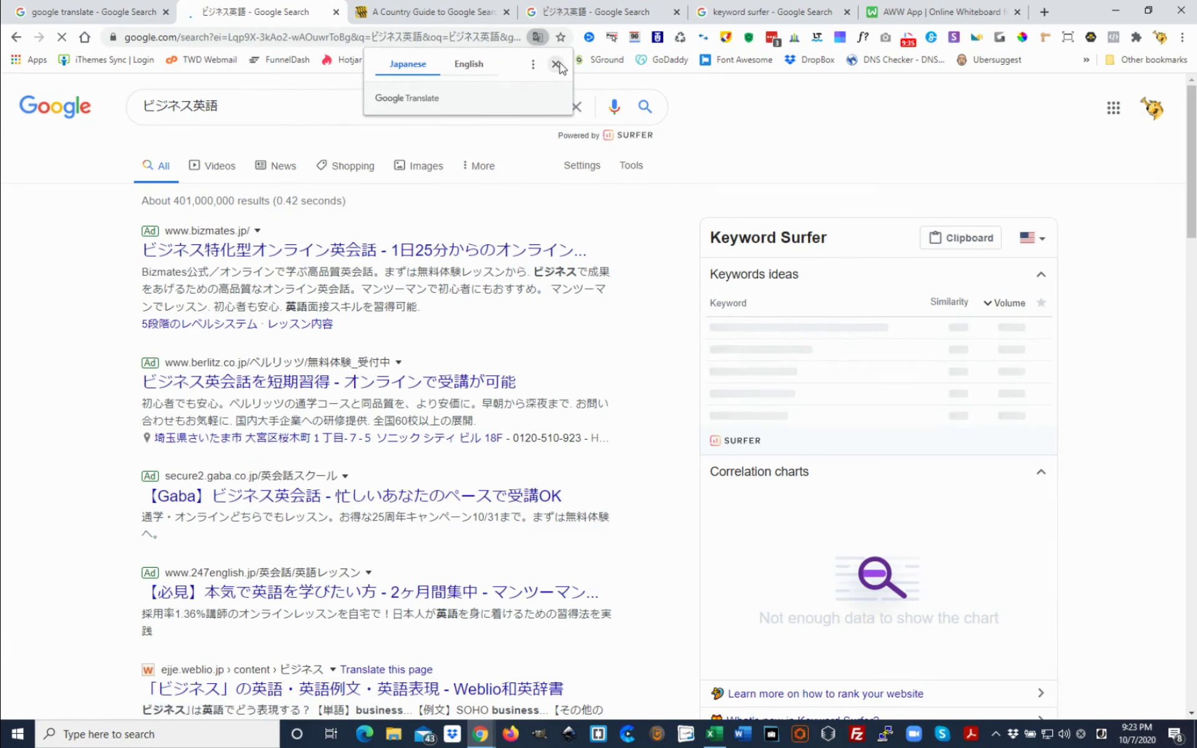
pyautogui.click(556, 64)
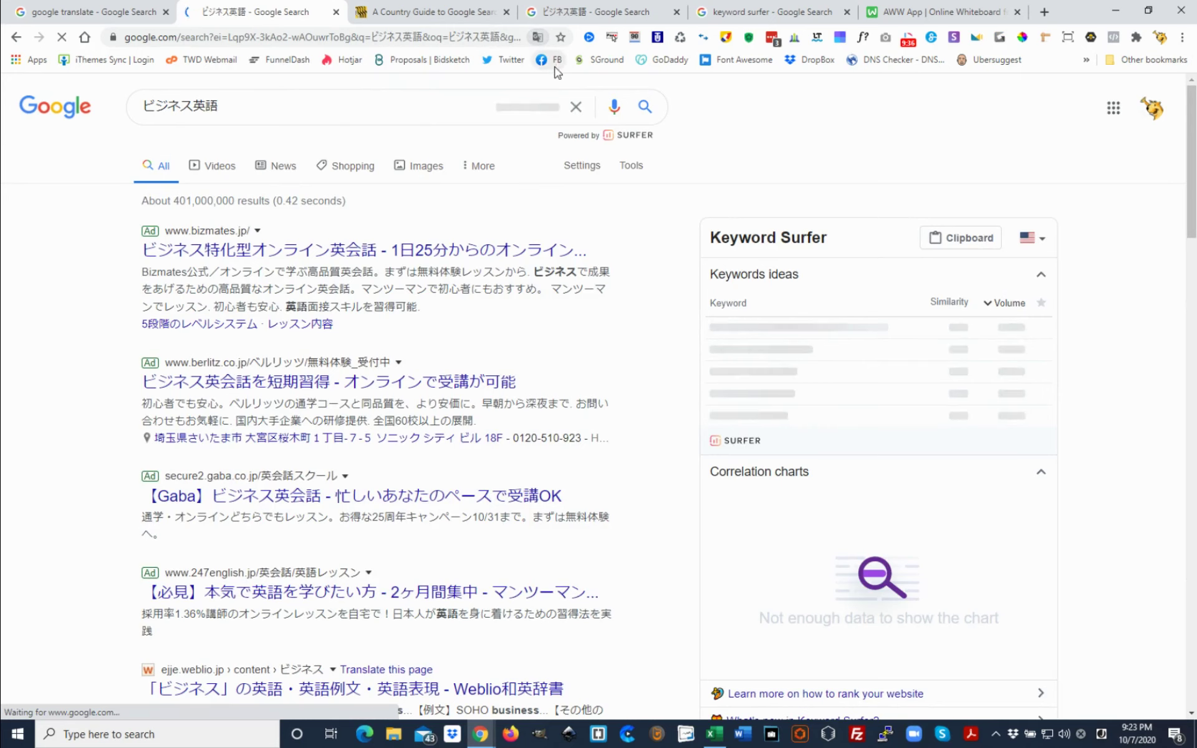
# Set the Keyword Surfer country to Japan for the ビジネス英語 search results.
pyautogui.click(1037, 245)
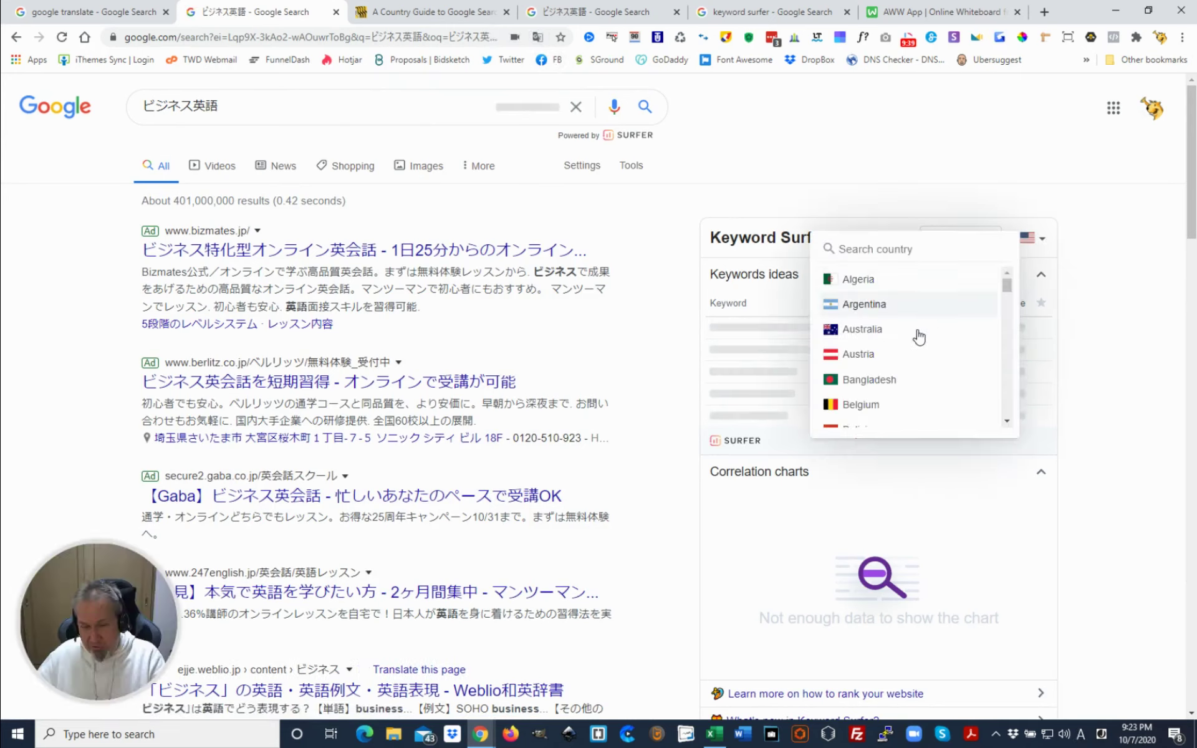
pyautogui.scroll(-9, 916, 334)
pyautogui.scroll(-4, 897, 384)
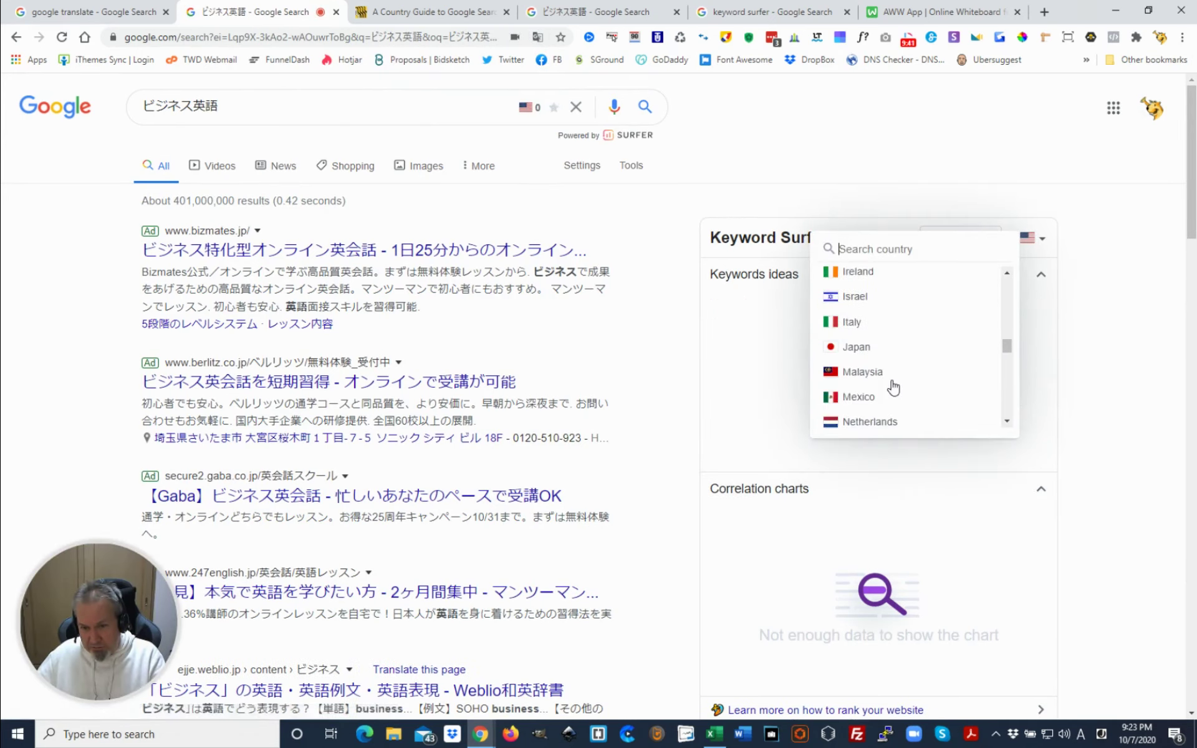
pyautogui.click(869, 306)
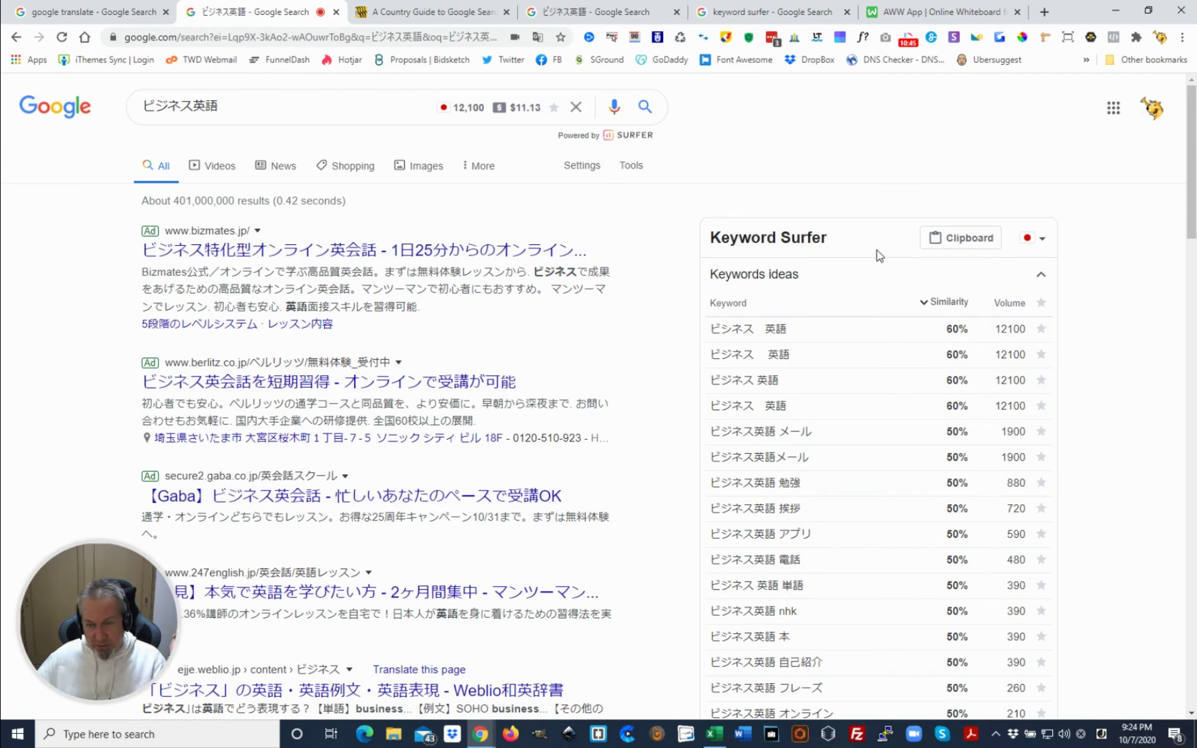
# Check the Keyword Surfer clipboard and add all the listed Japanese keyword ideas to it.
pyautogui.click(965, 248)
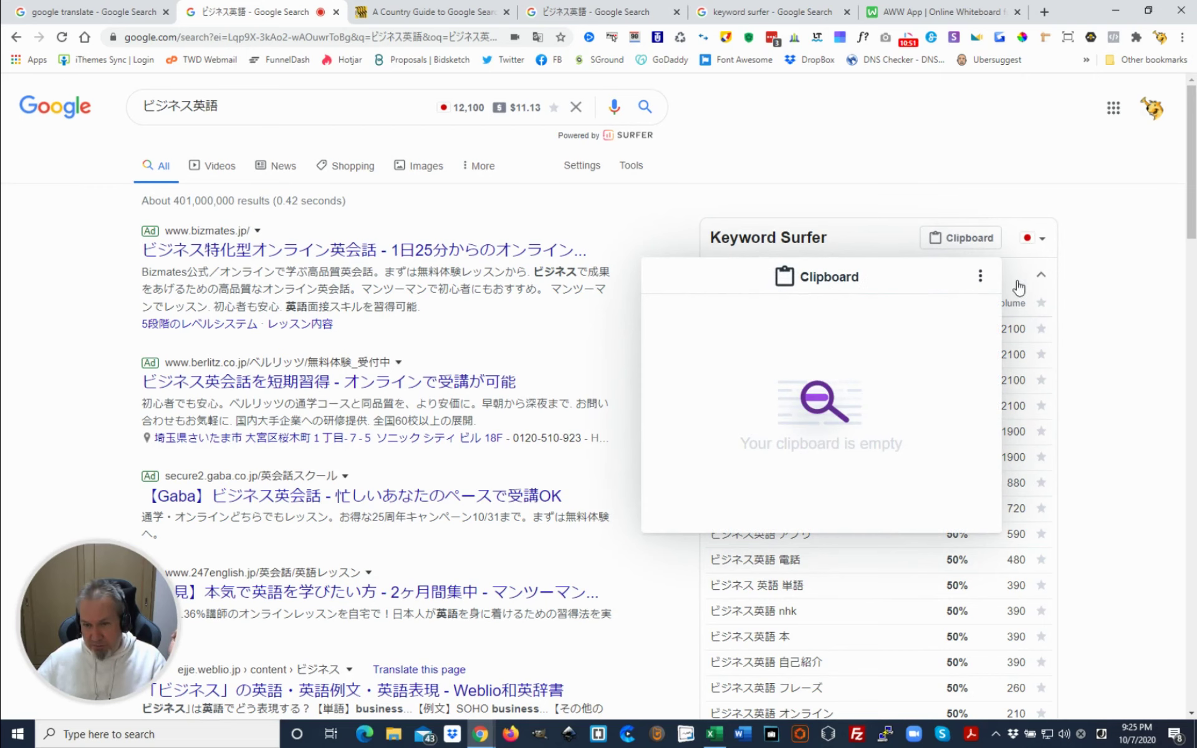
pyautogui.click(1092, 268)
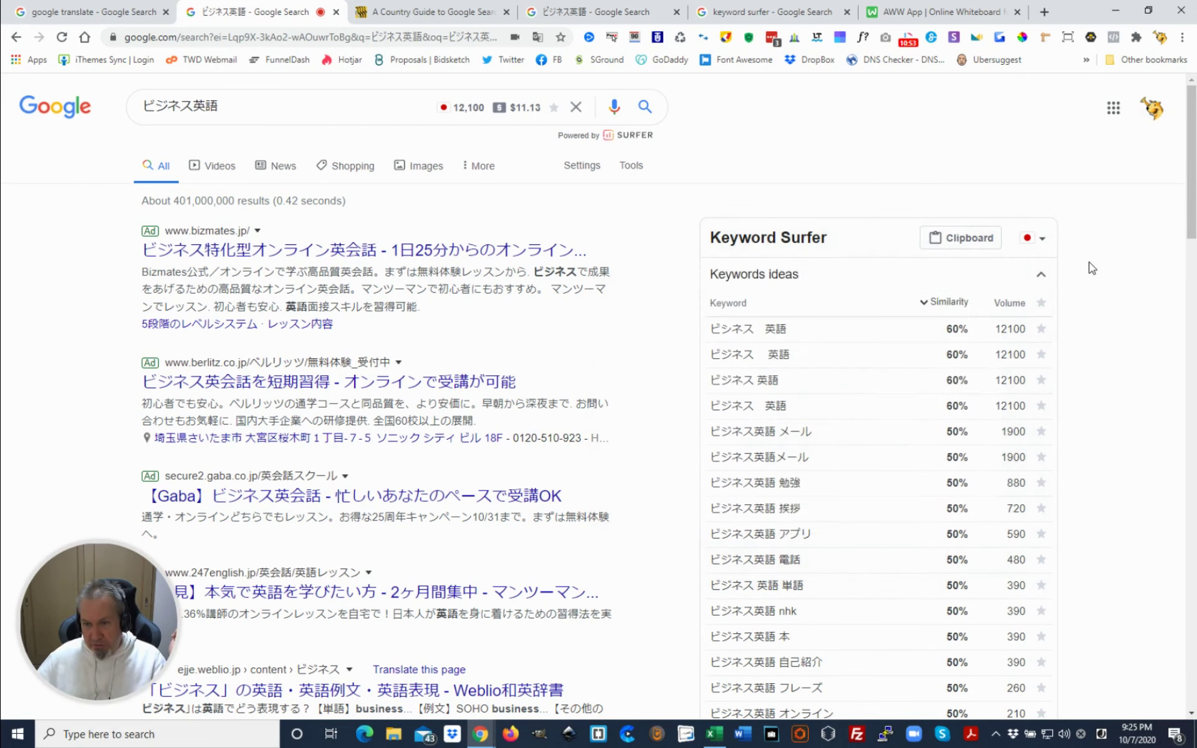
pyautogui.scroll(-1, 1102, 335)
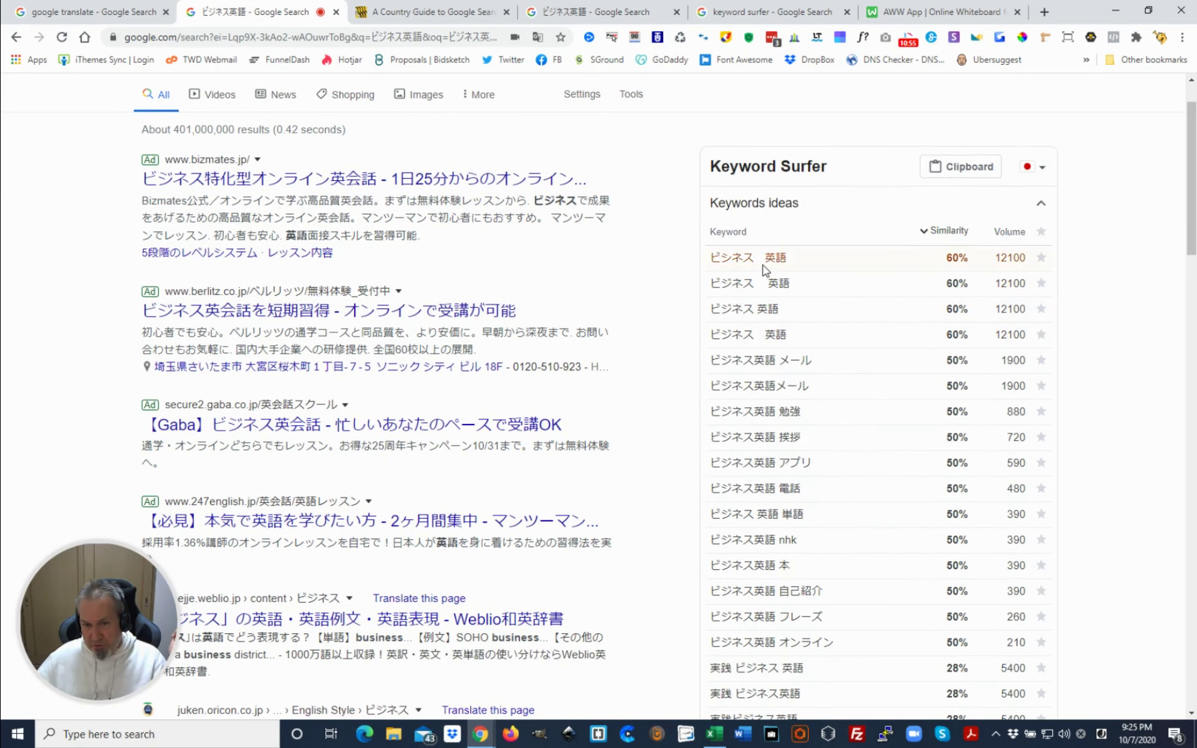
pyautogui.scroll(1, 828, 406)
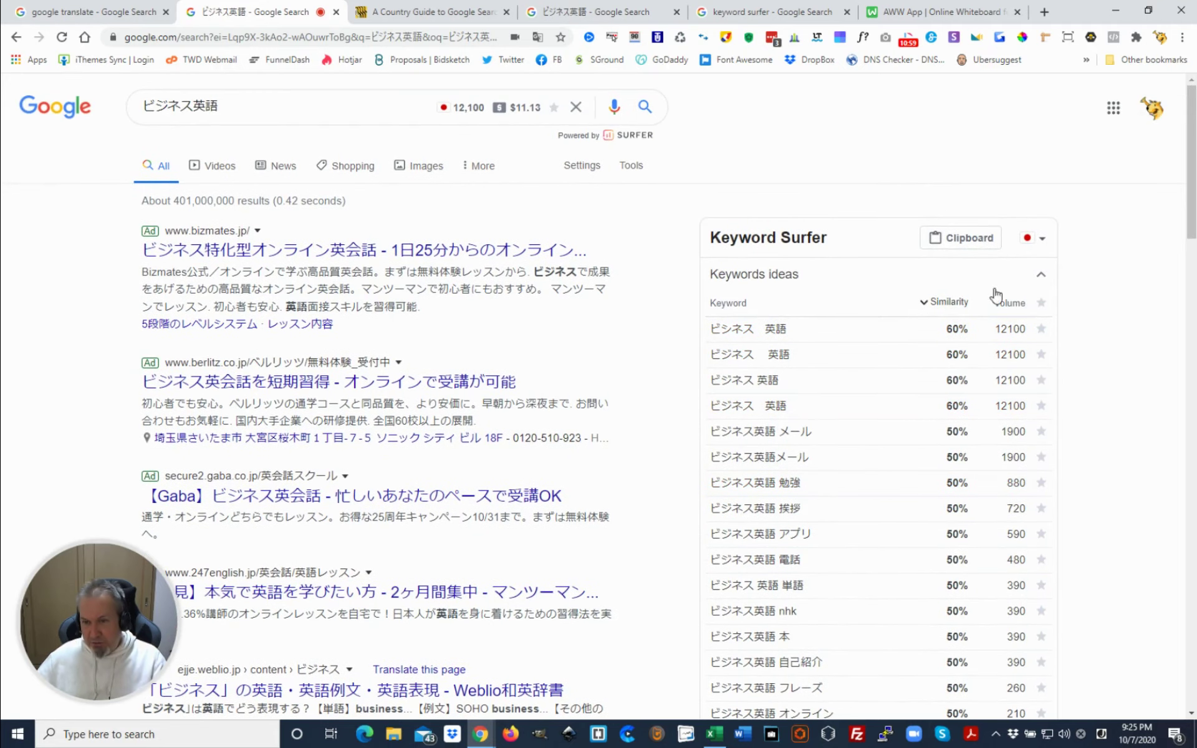
pyautogui.scroll(-1, 1103, 310)
pyautogui.scroll(-1, 1100, 305)
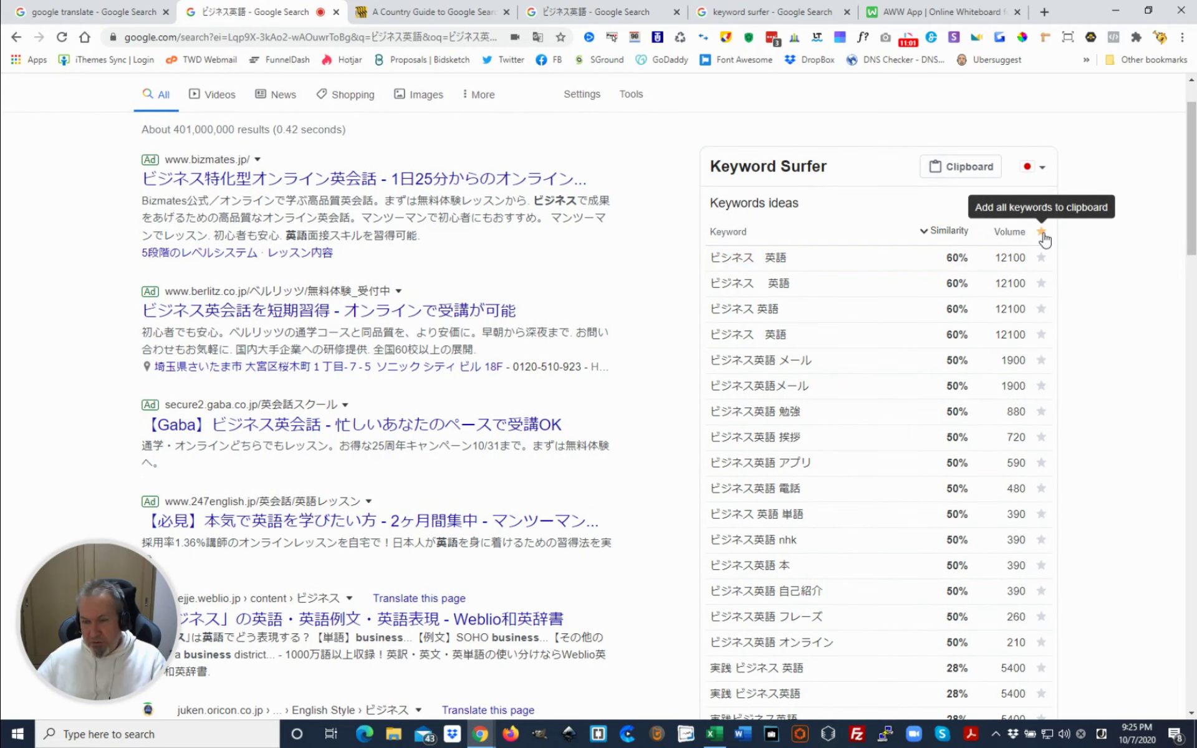
pyautogui.click(1043, 235)
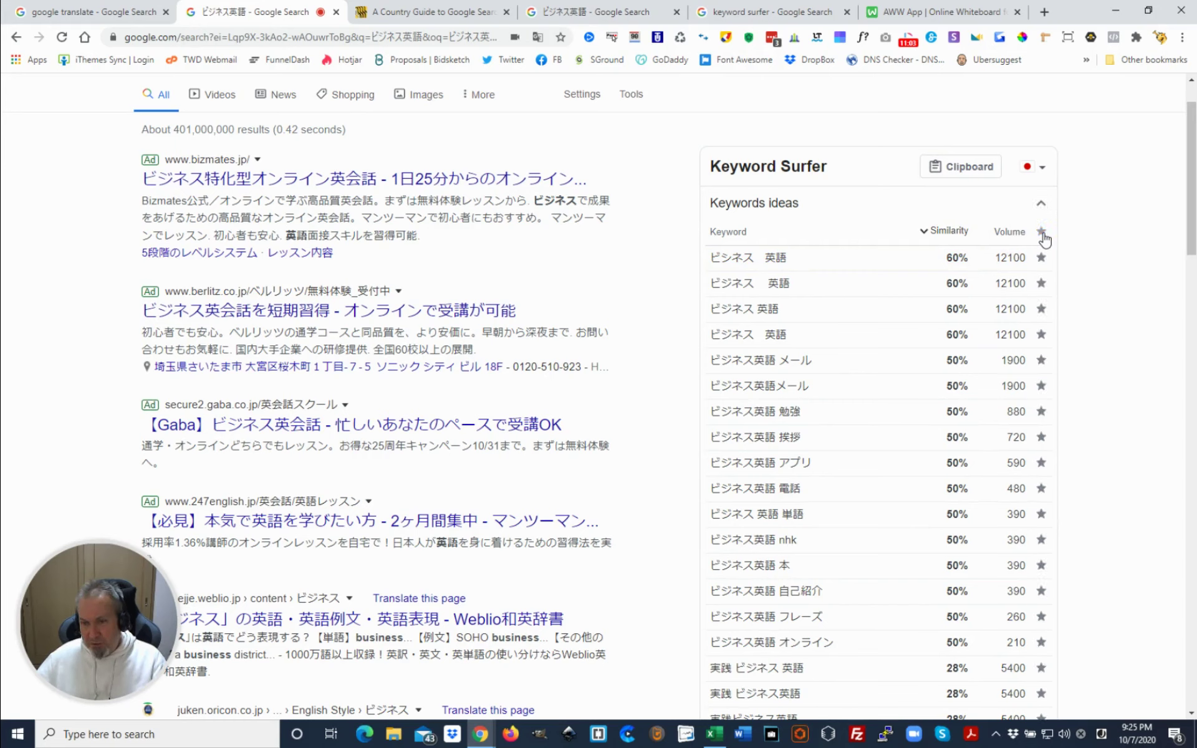
# Check the saved keywords and their monthly searches in the Keyword Surfer clipboard, then close it.
pyautogui.click(965, 169)
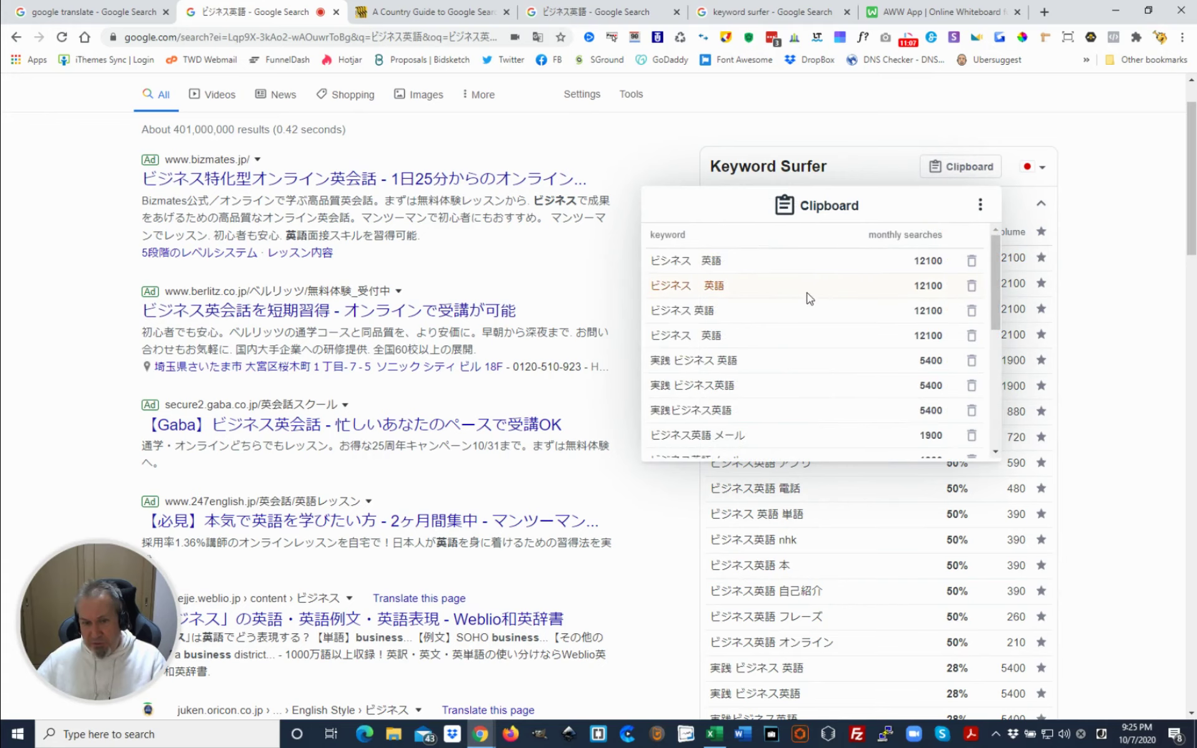
pyautogui.scroll(1, 750, 292)
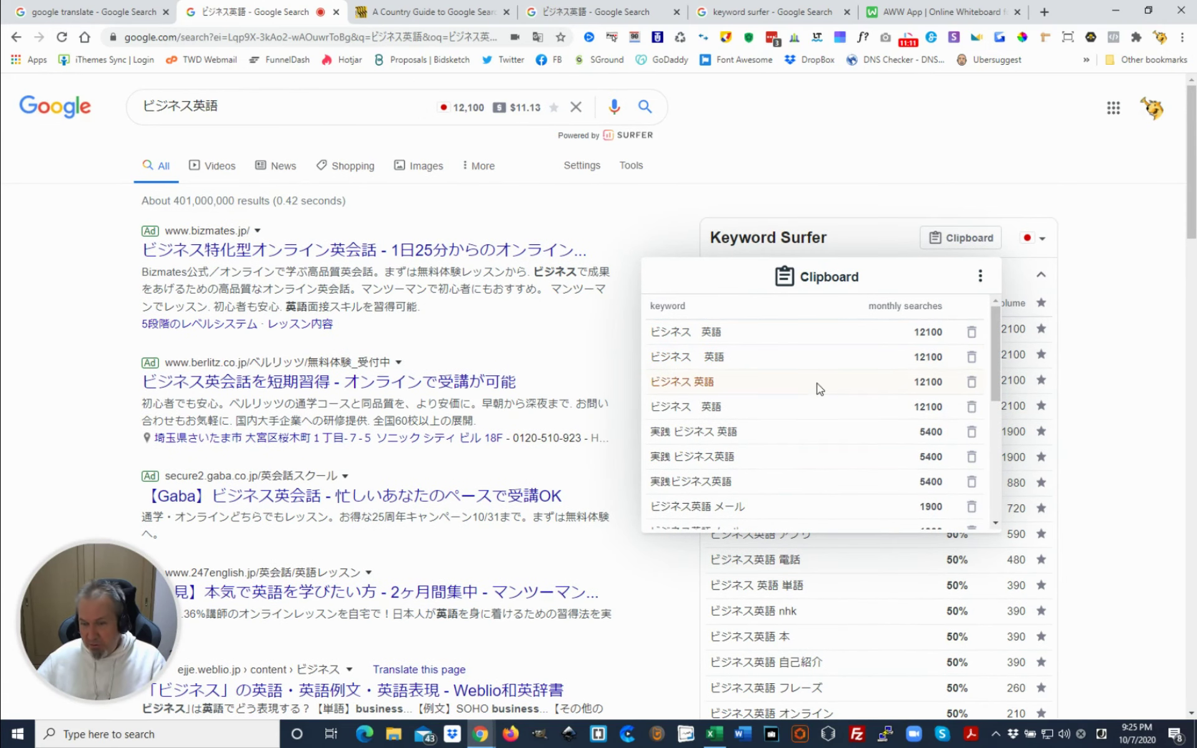
pyautogui.click(1114, 306)
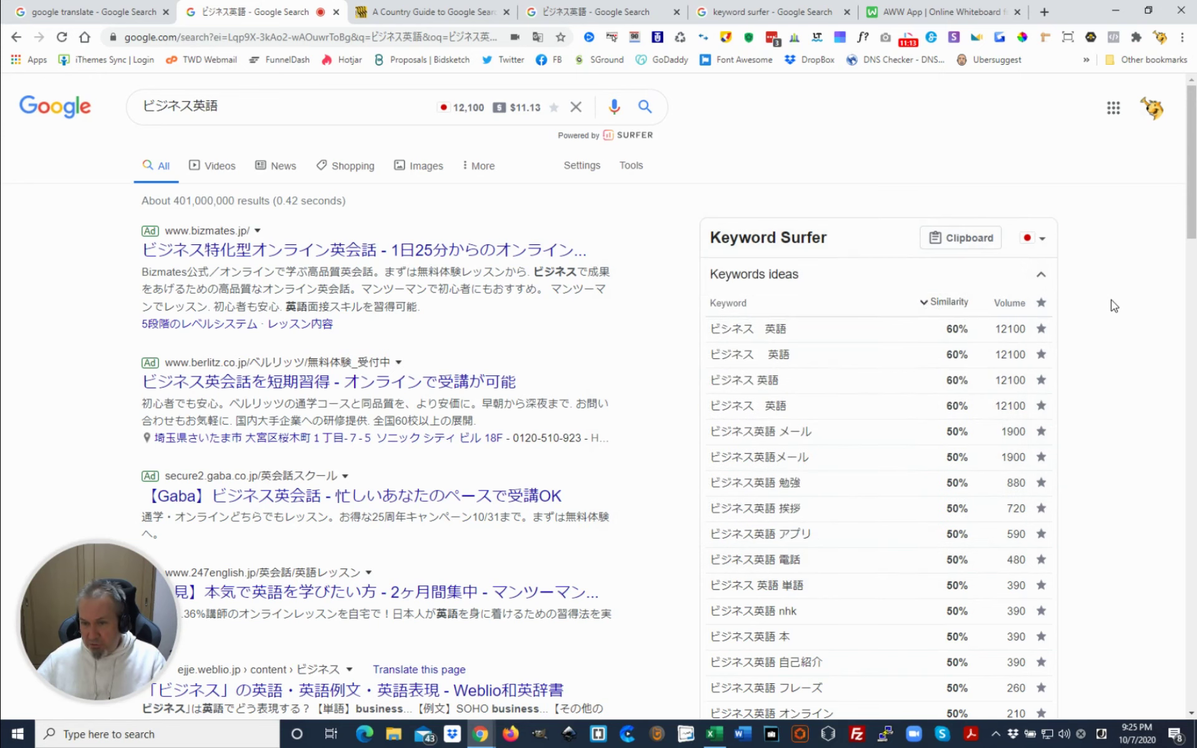
# Add all keyword ideas on the second page of the Keyword Surfer list to the clipboard and check its contents.
pyautogui.scroll(-5, 1098, 375)
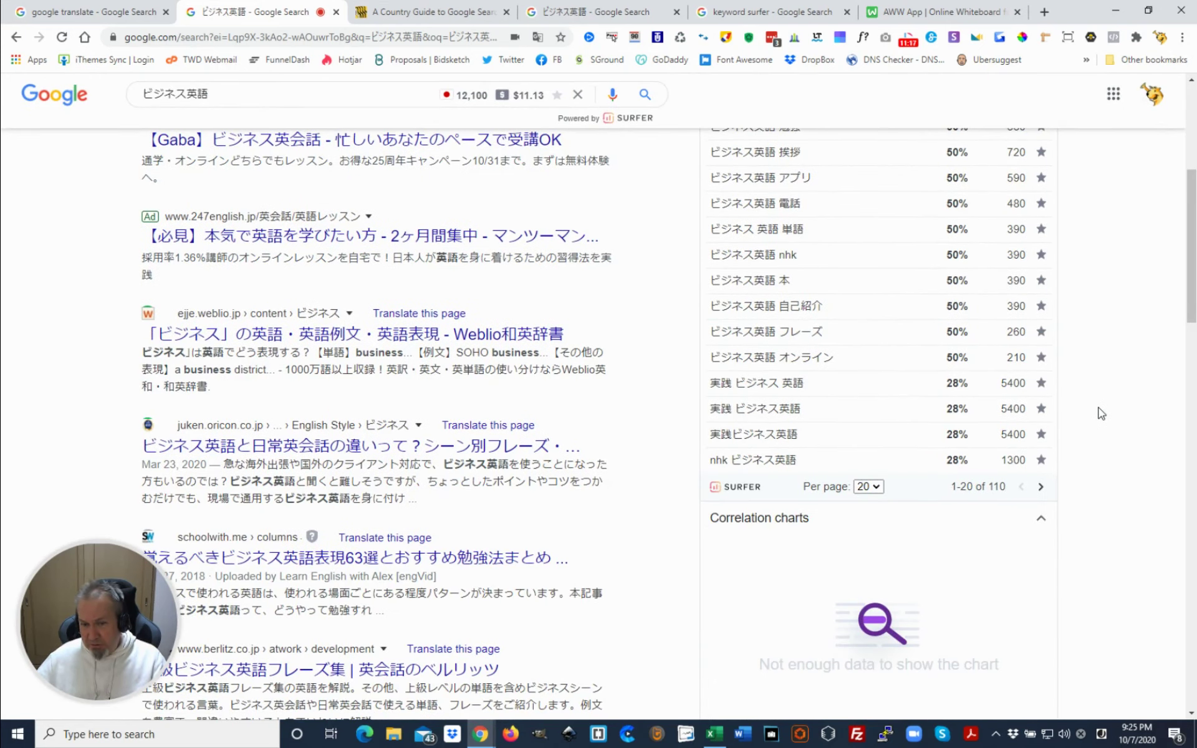
pyautogui.click(1041, 487)
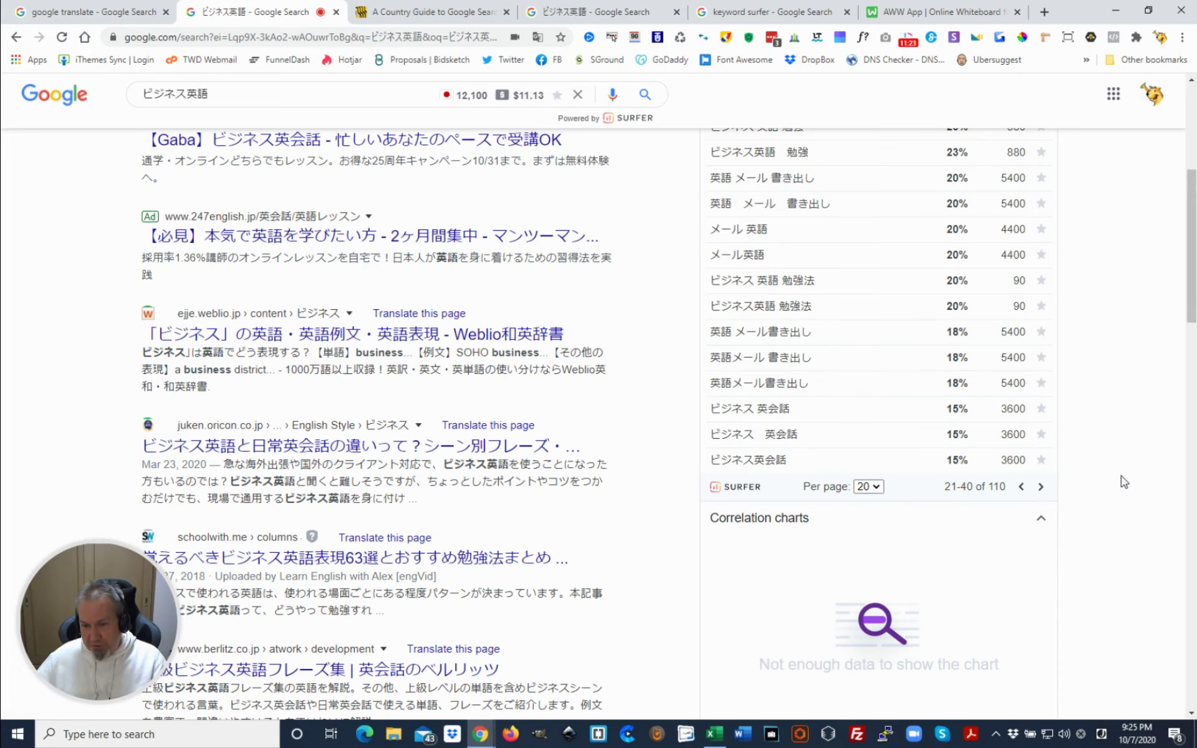
pyautogui.scroll(6, 1116, 485)
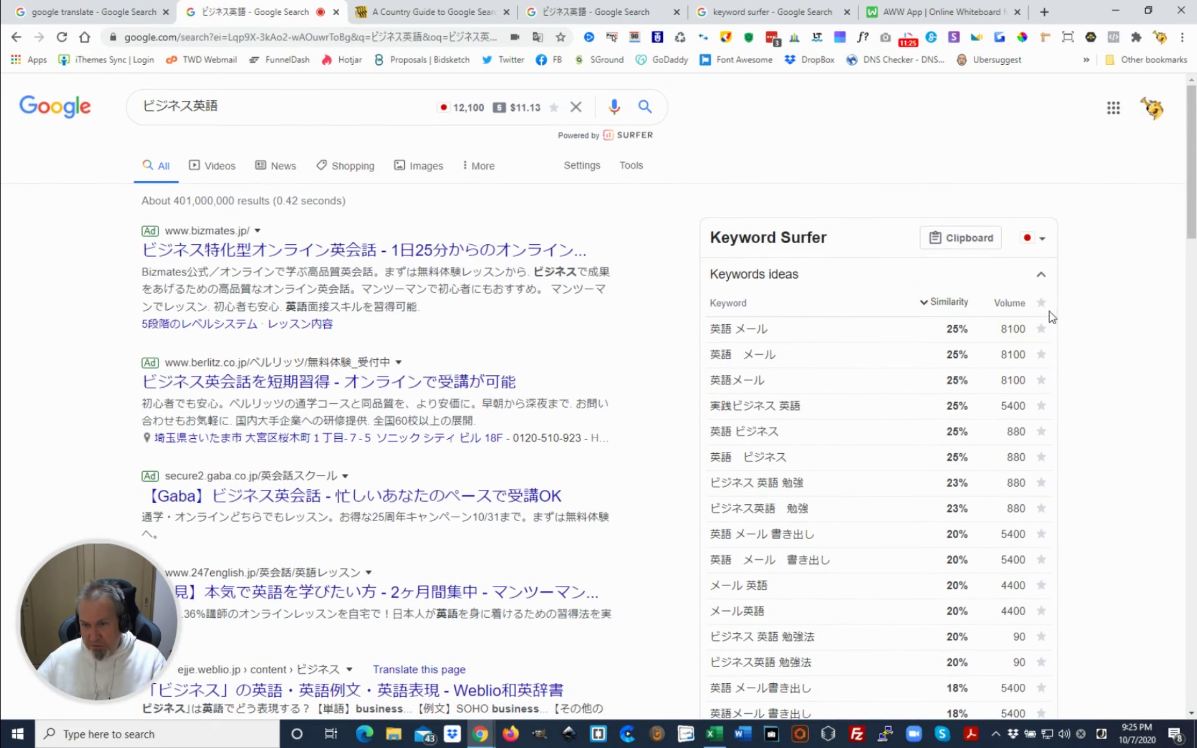
pyautogui.click(1041, 306)
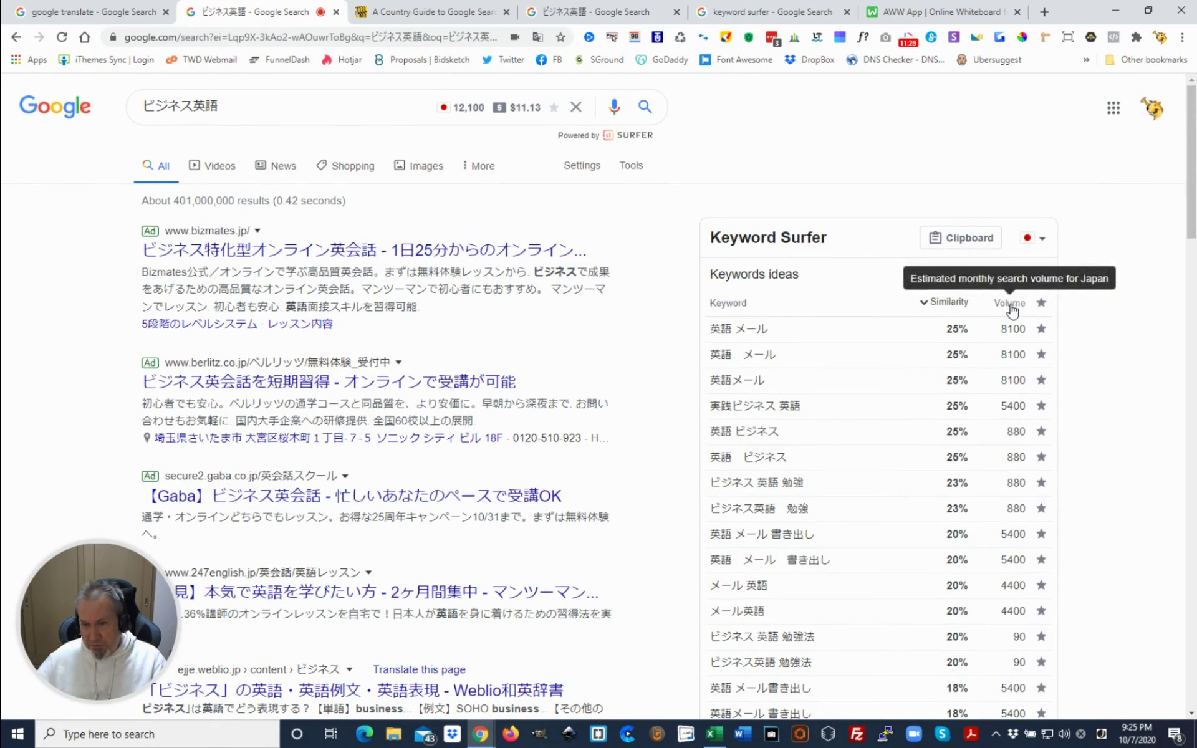
pyautogui.click(971, 243)
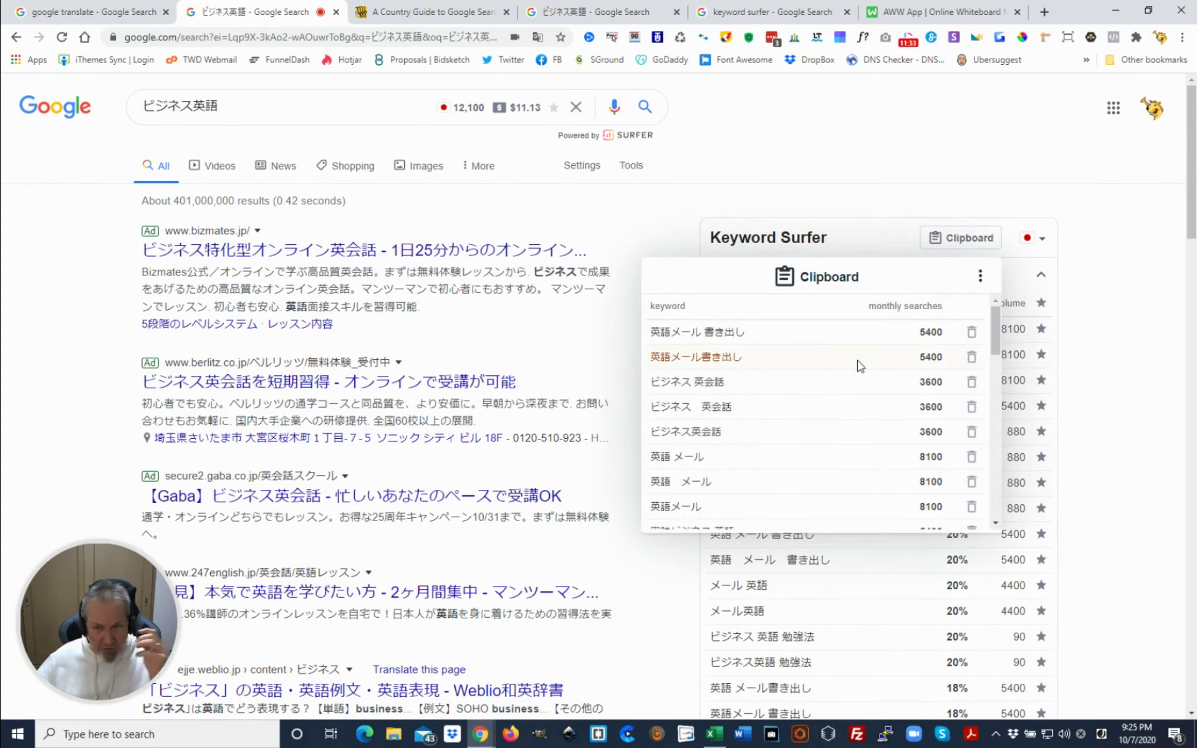
pyautogui.click(1107, 379)
# Add all keyword ideas on the third page of the Keyword Surfer list to the clipboard and check its contents.
pyautogui.scroll(-5, 1104, 378)
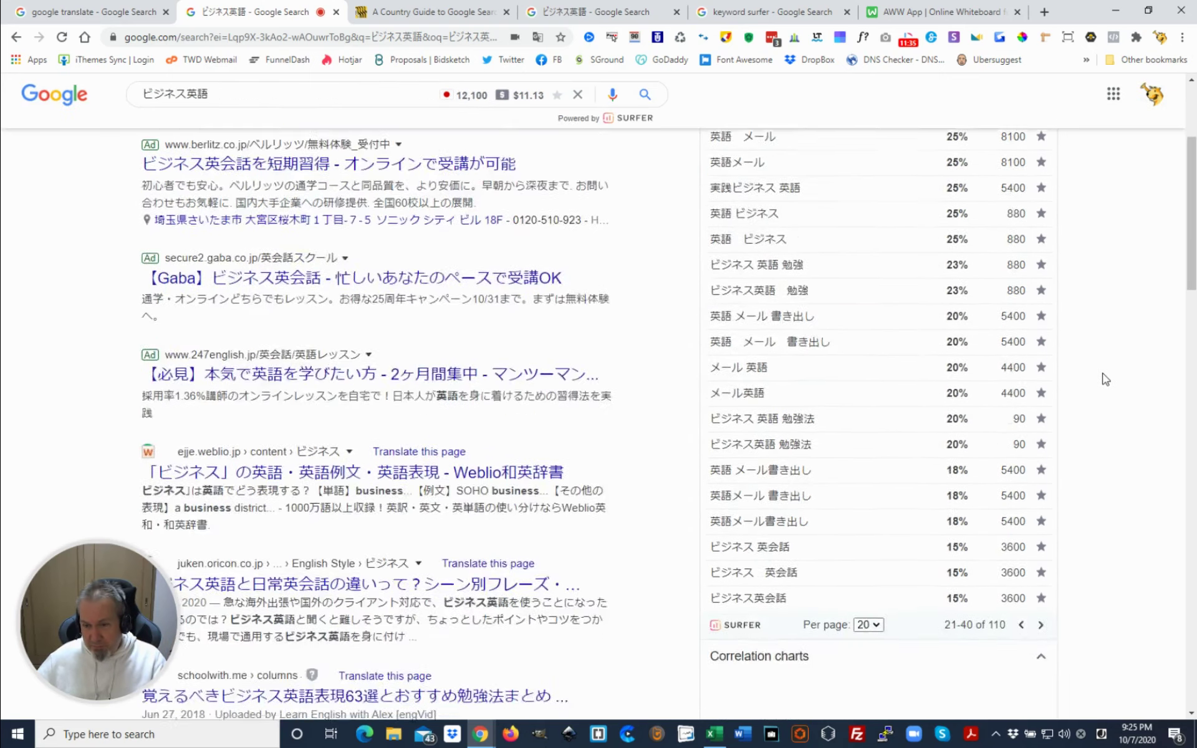
pyautogui.click(1040, 487)
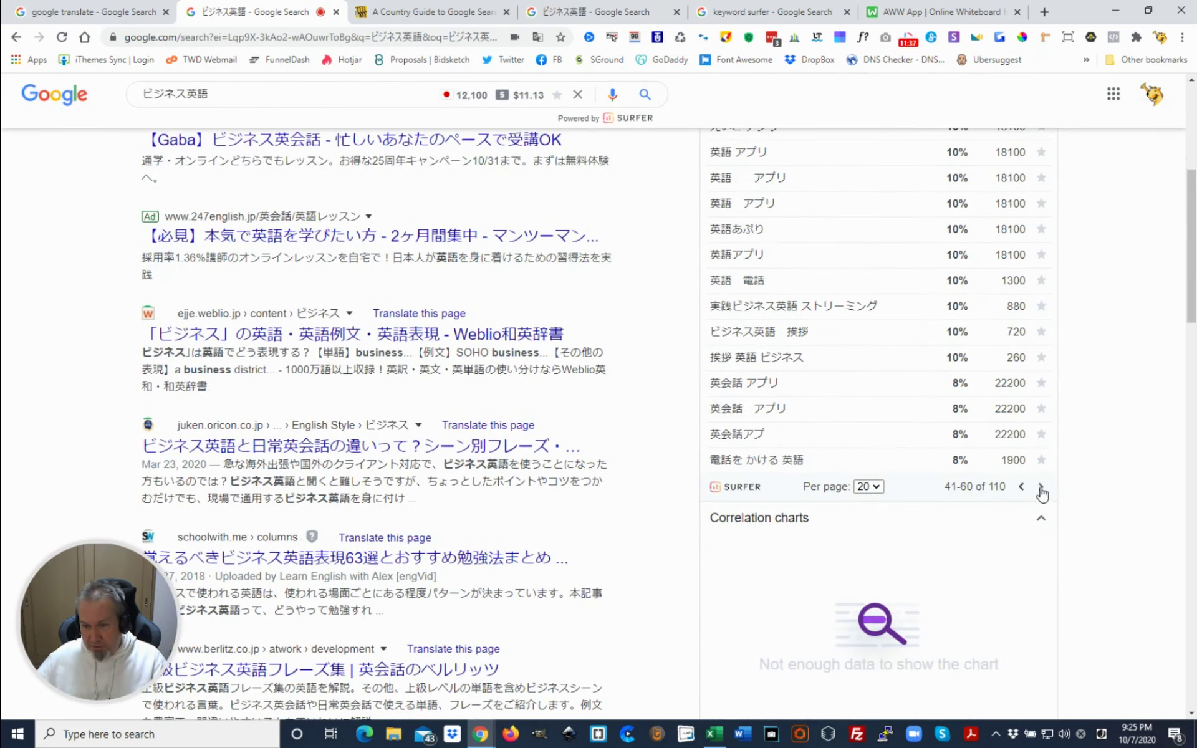
pyautogui.scroll(4, 1128, 409)
pyautogui.scroll(1, 1129, 408)
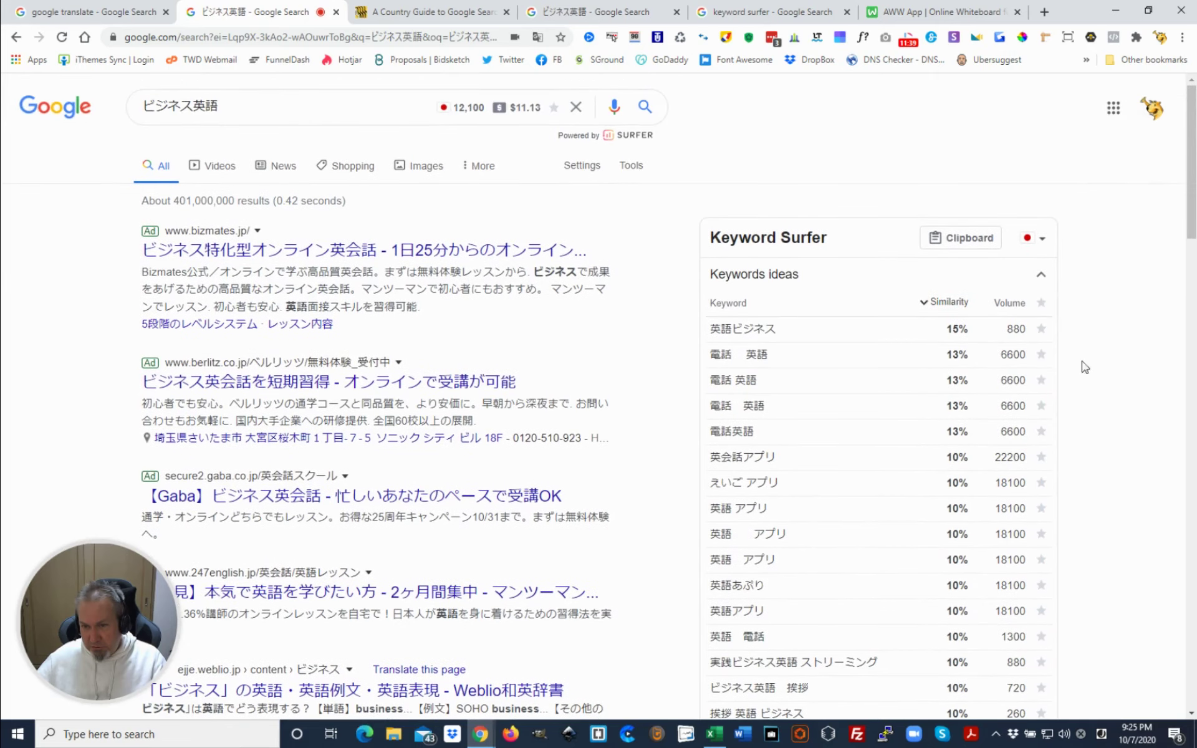
pyautogui.click(1041, 303)
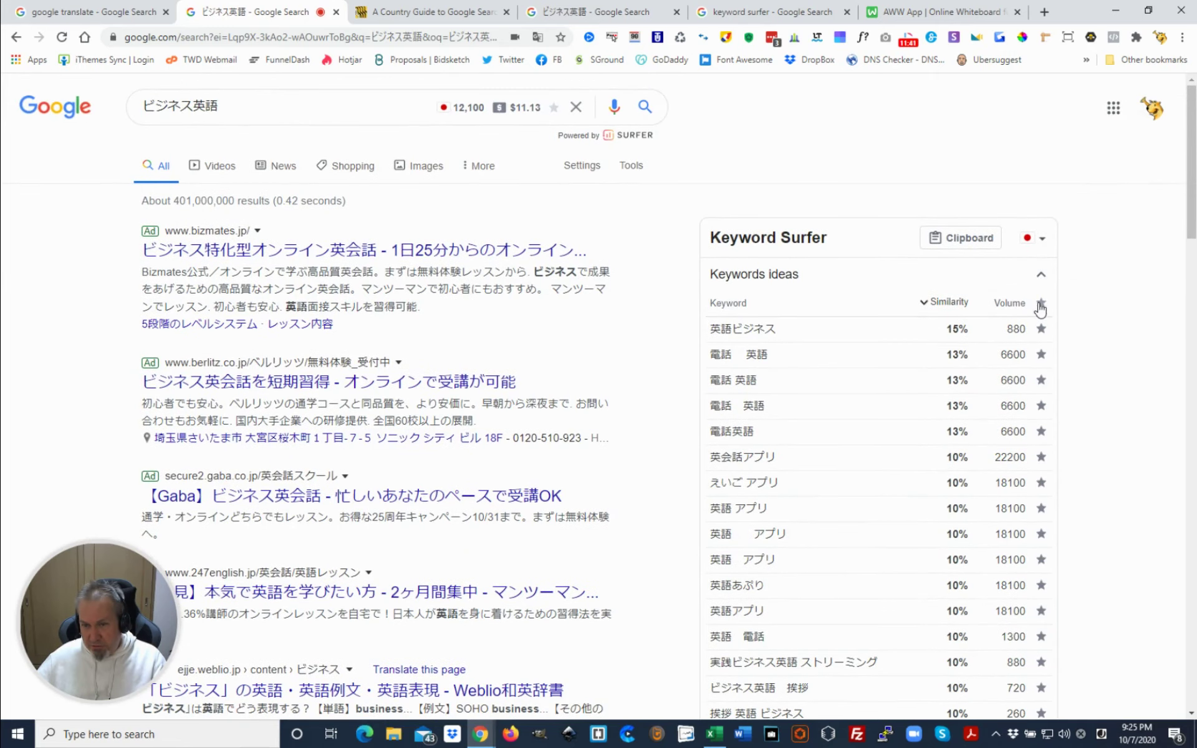
pyautogui.click(968, 245)
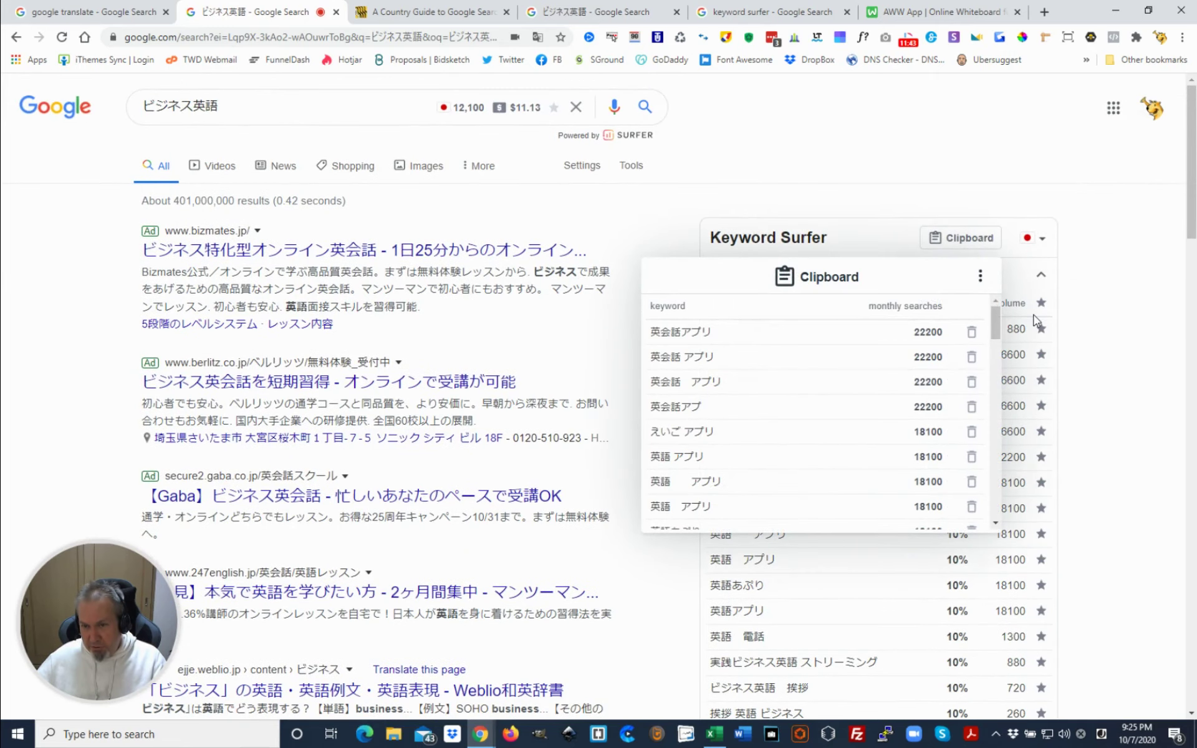
pyautogui.click(1105, 335)
# Add all keyword ideas on the fourth page of the Keyword Surfer list to the clipboard and check its contents.
pyautogui.scroll(-6, 1110, 368)
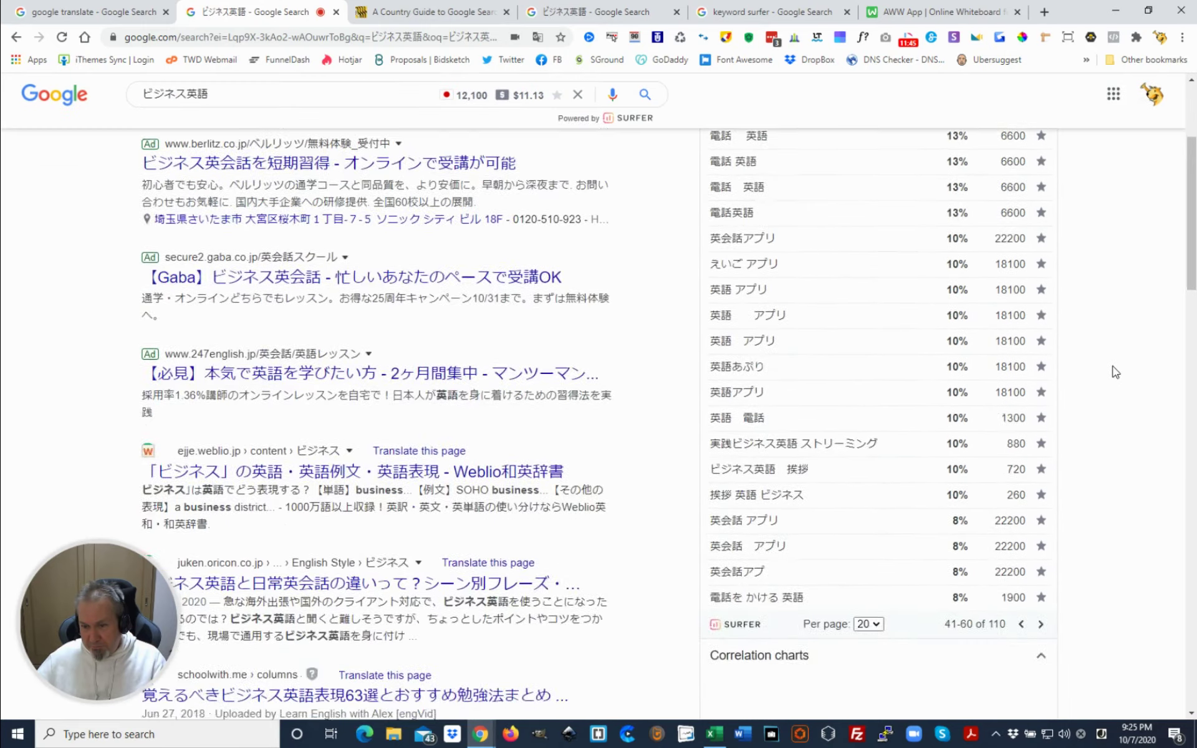
pyautogui.click(1041, 487)
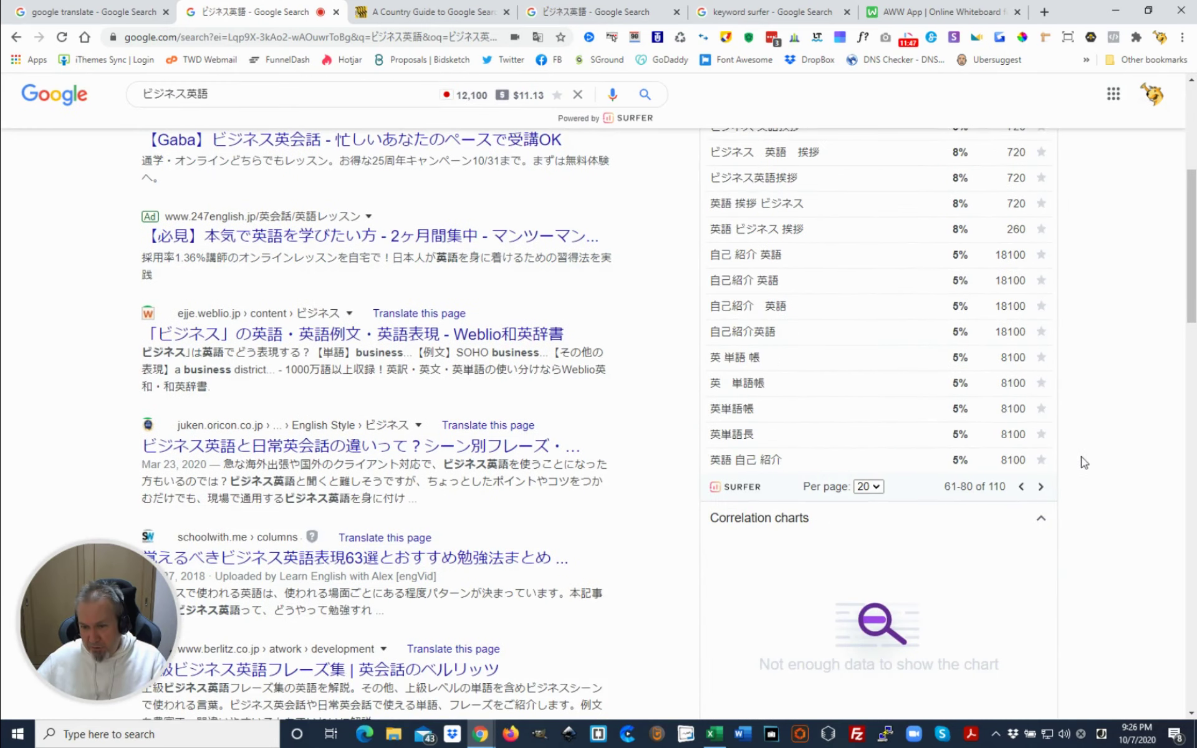
pyautogui.scroll(3, 1102, 430)
pyautogui.scroll(3, 1104, 431)
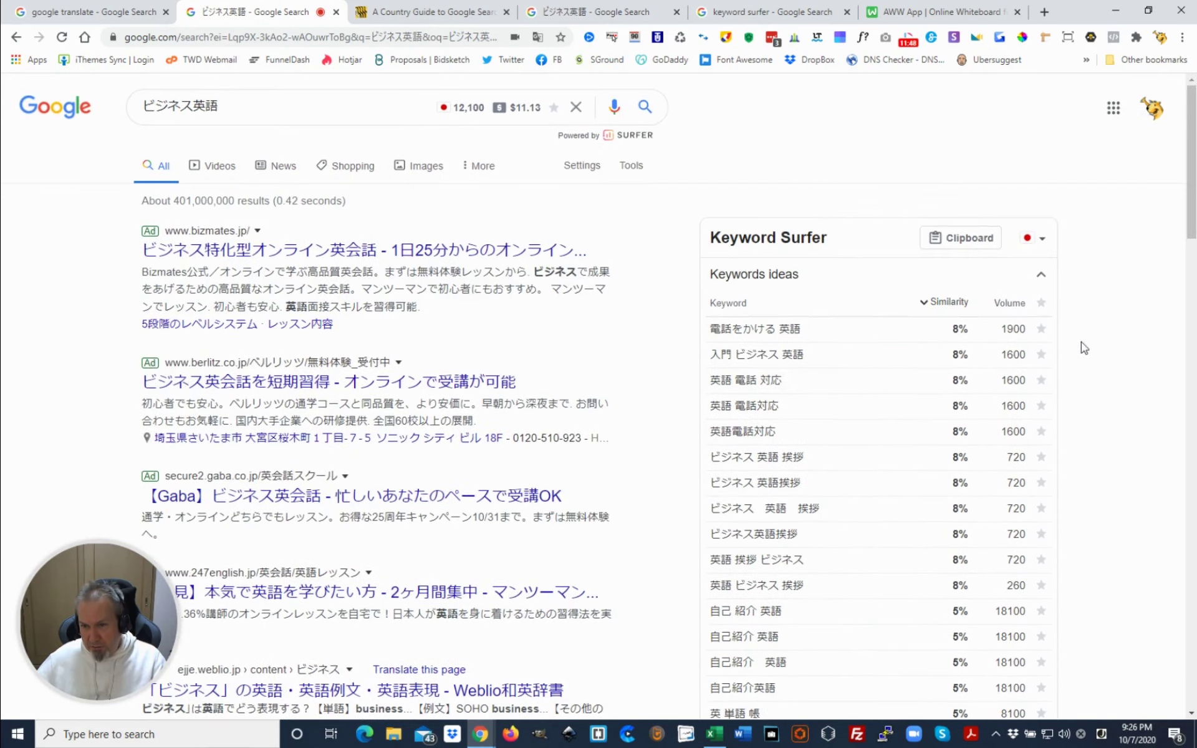
pyautogui.click(1042, 303)
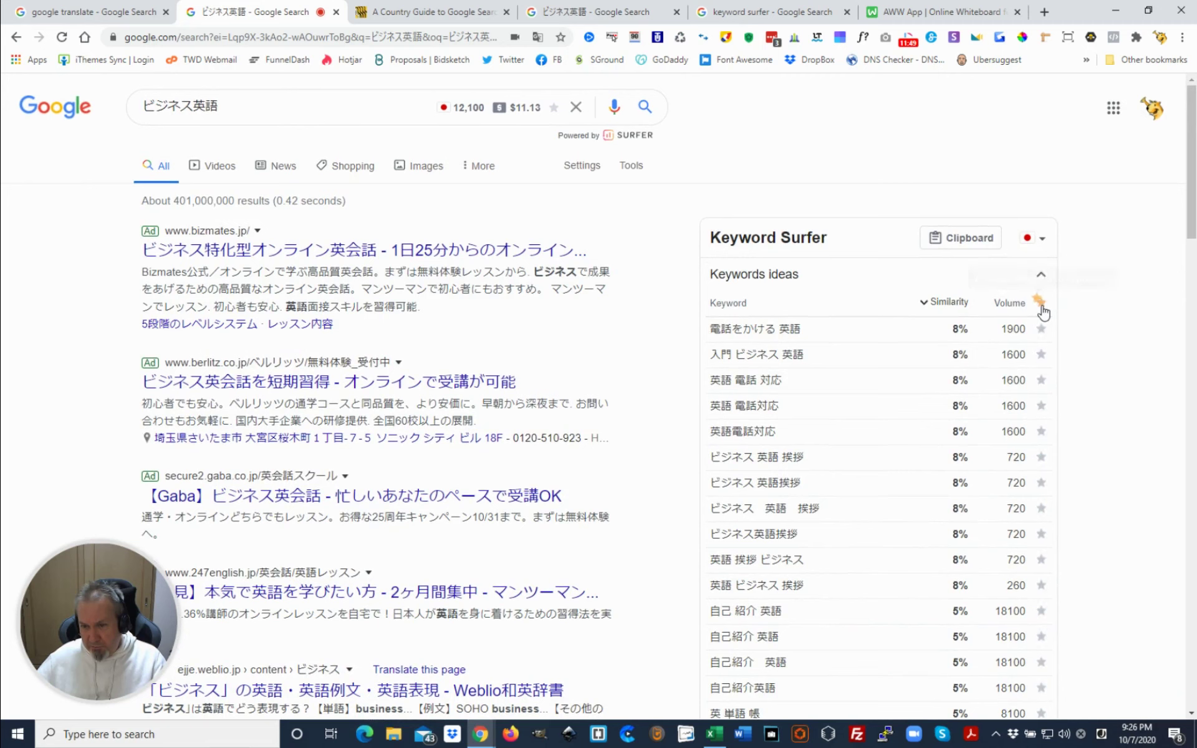
pyautogui.click(978, 243)
pyautogui.click(1115, 312)
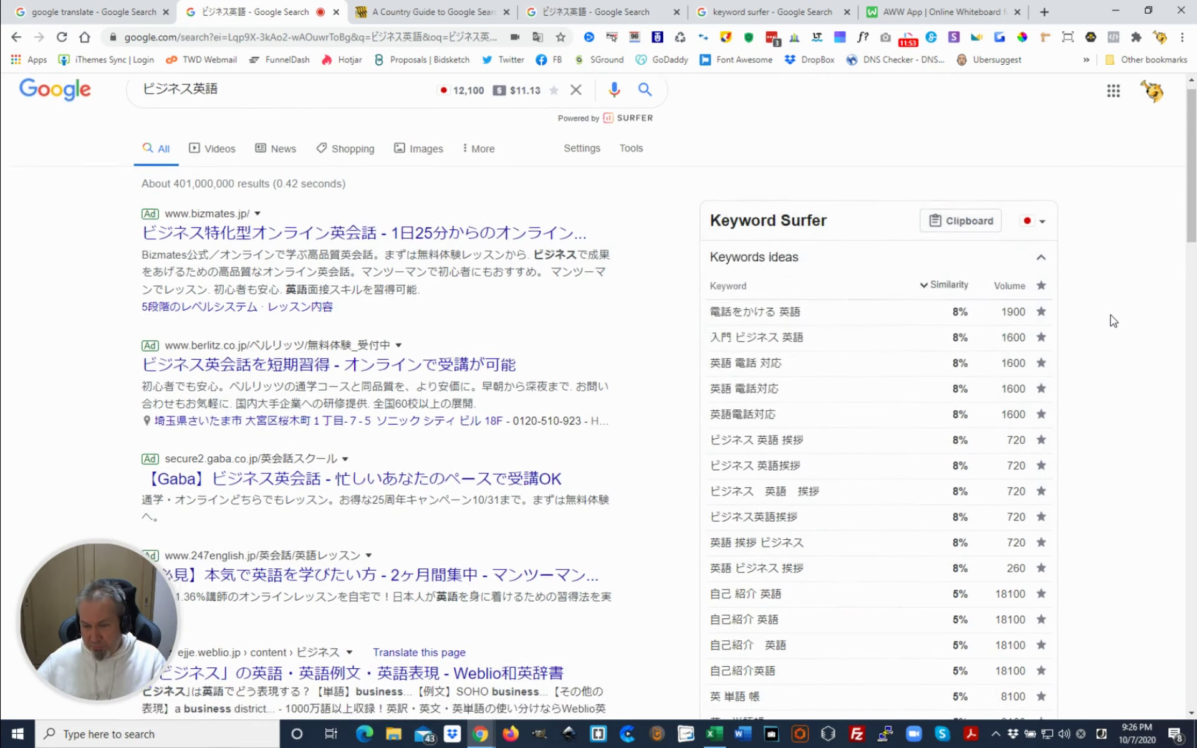
# Add all keyword ideas on the fifth page of the Keyword Surfer list to the clipboard and check its contents.
pyautogui.scroll(-6, 1109, 330)
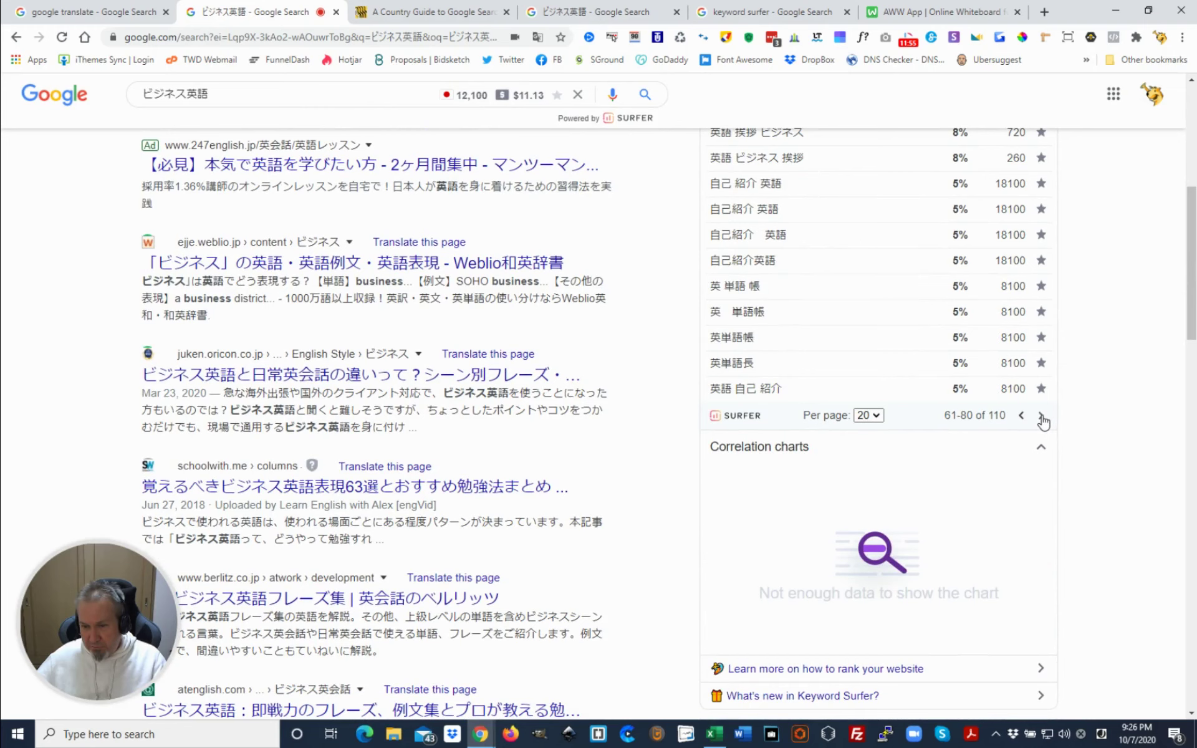
pyautogui.click(1040, 417)
pyautogui.scroll(6, 1135, 405)
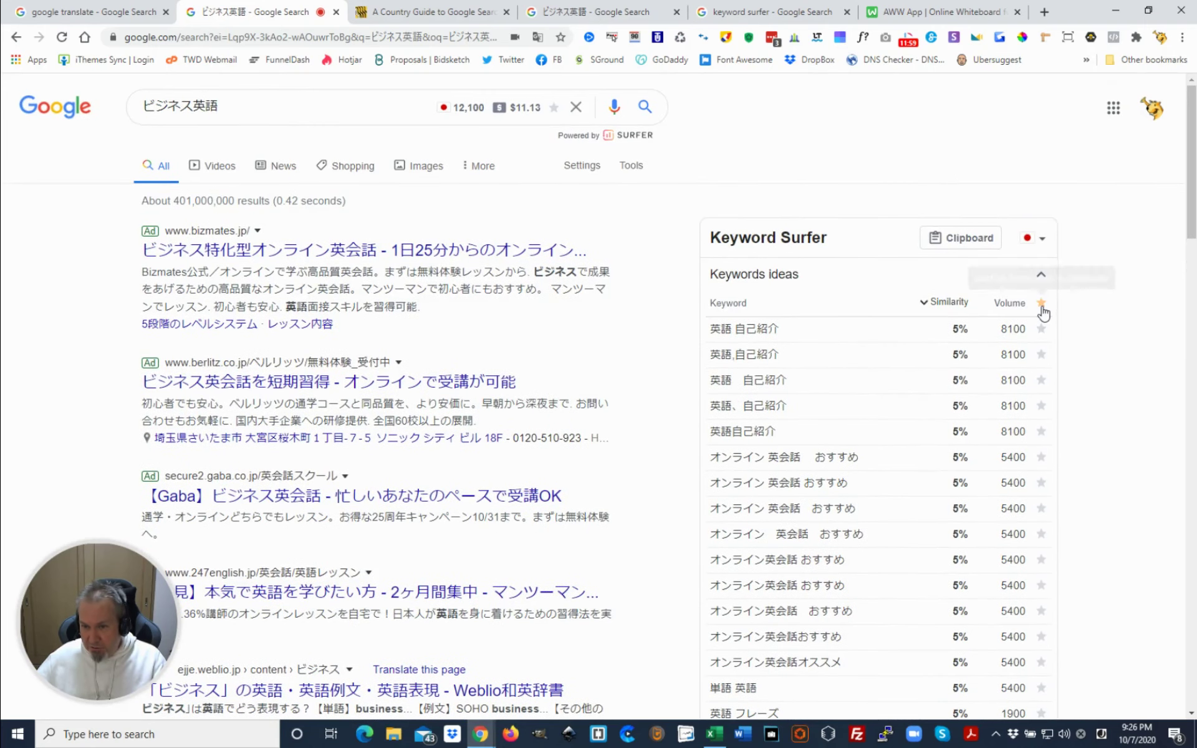
pyautogui.click(1041, 304)
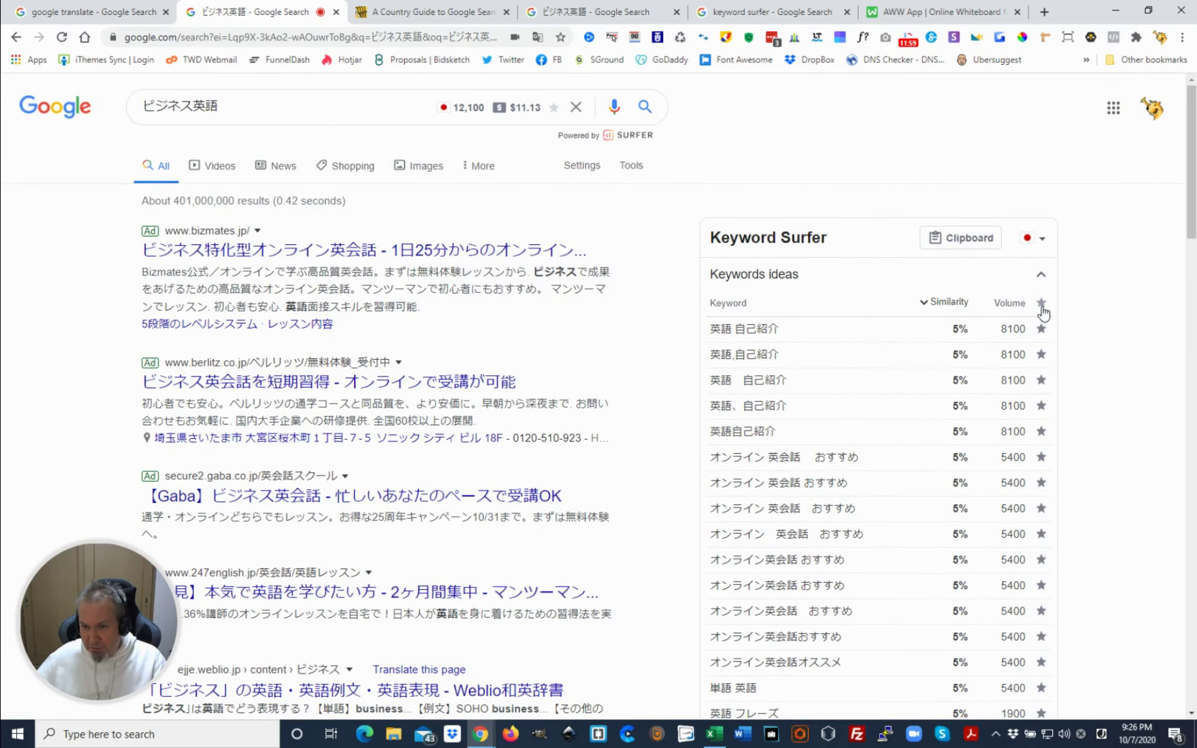
pyautogui.click(966, 243)
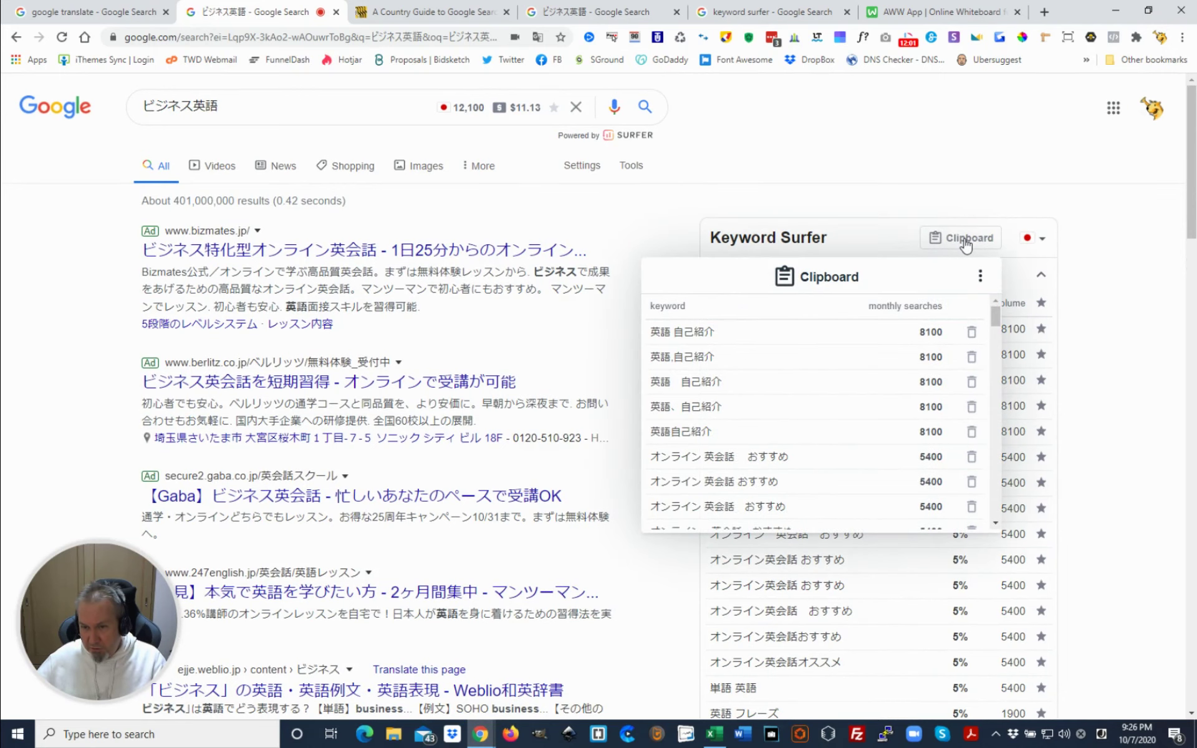
pyautogui.click(1097, 315)
# Add all keyword ideas on the sixth and last page of the Keyword Surfer list to the clipboard.
pyautogui.scroll(-7, 1098, 318)
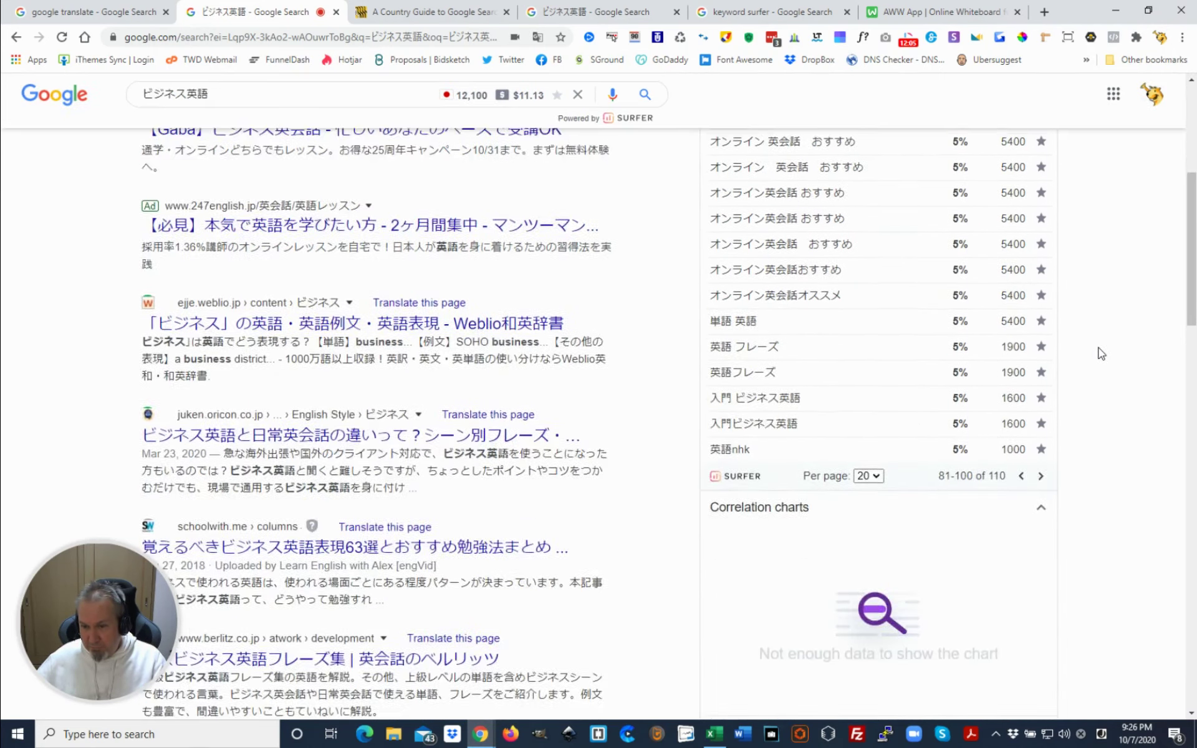
pyautogui.click(1042, 421)
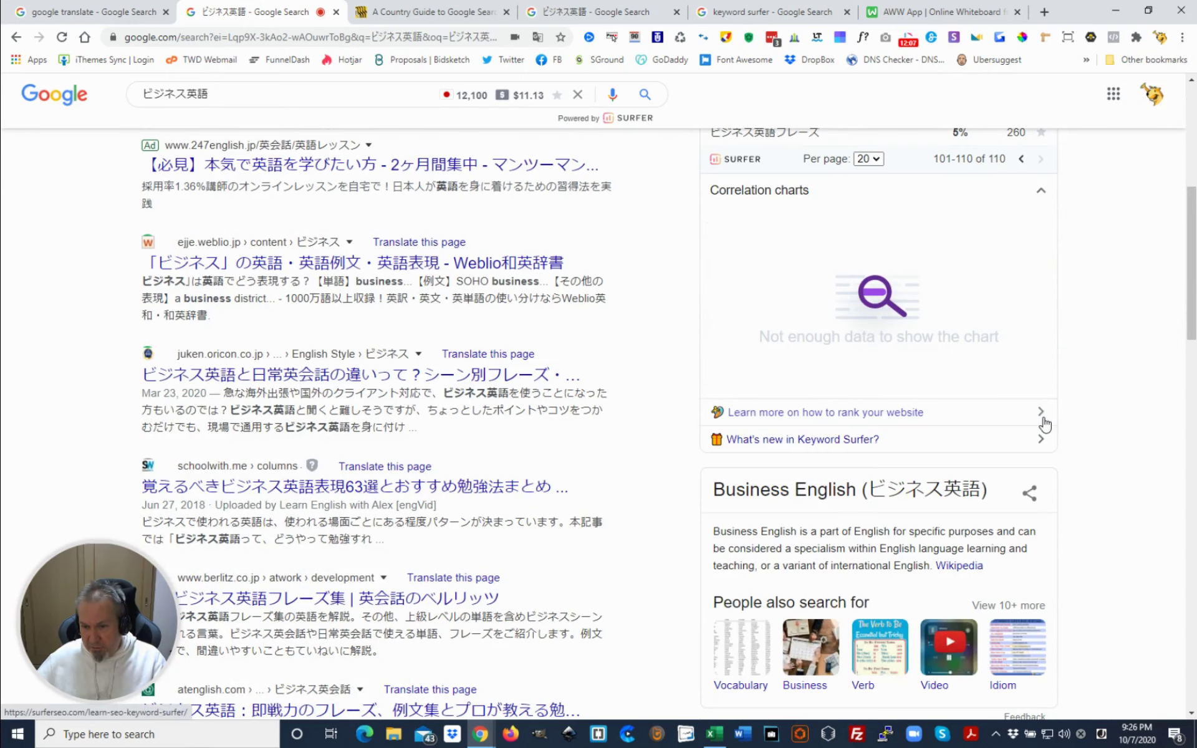
pyautogui.scroll(5, 1132, 387)
pyautogui.scroll(2, 1135, 379)
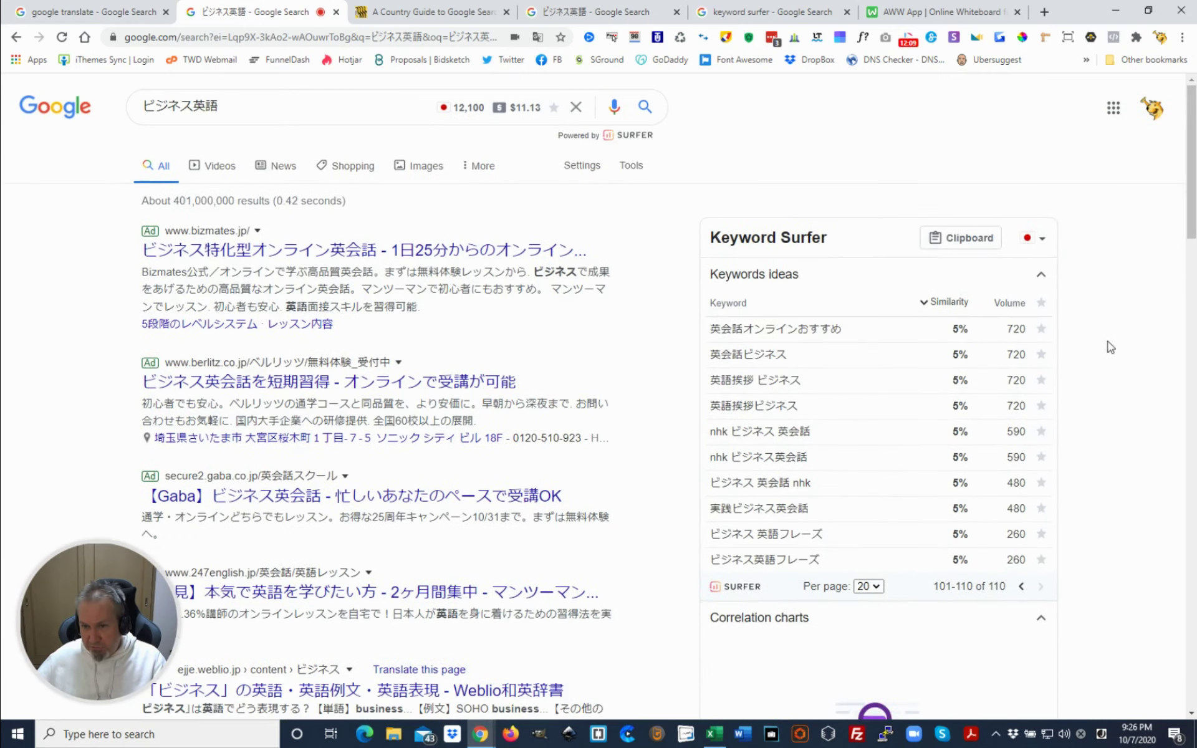
pyautogui.click(1043, 308)
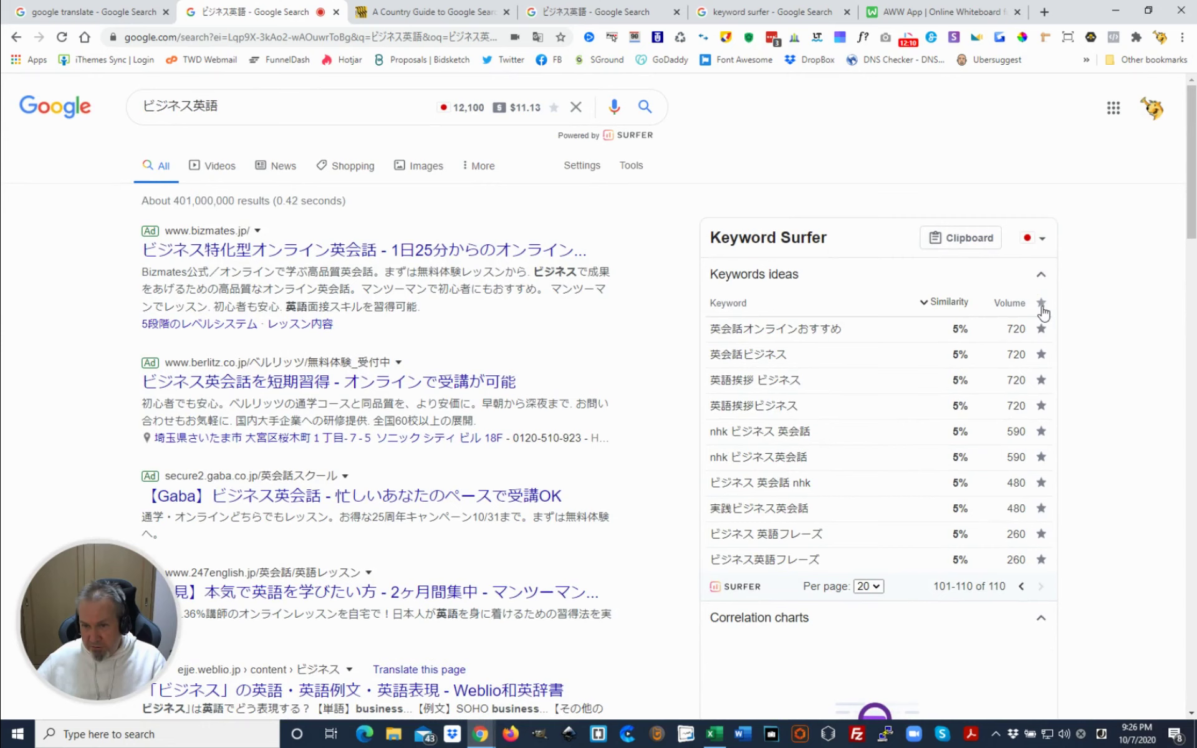
# Look through the full list of collected keywords and monthly searches in the Keyword Surfer clipboard.
pyautogui.click(967, 242)
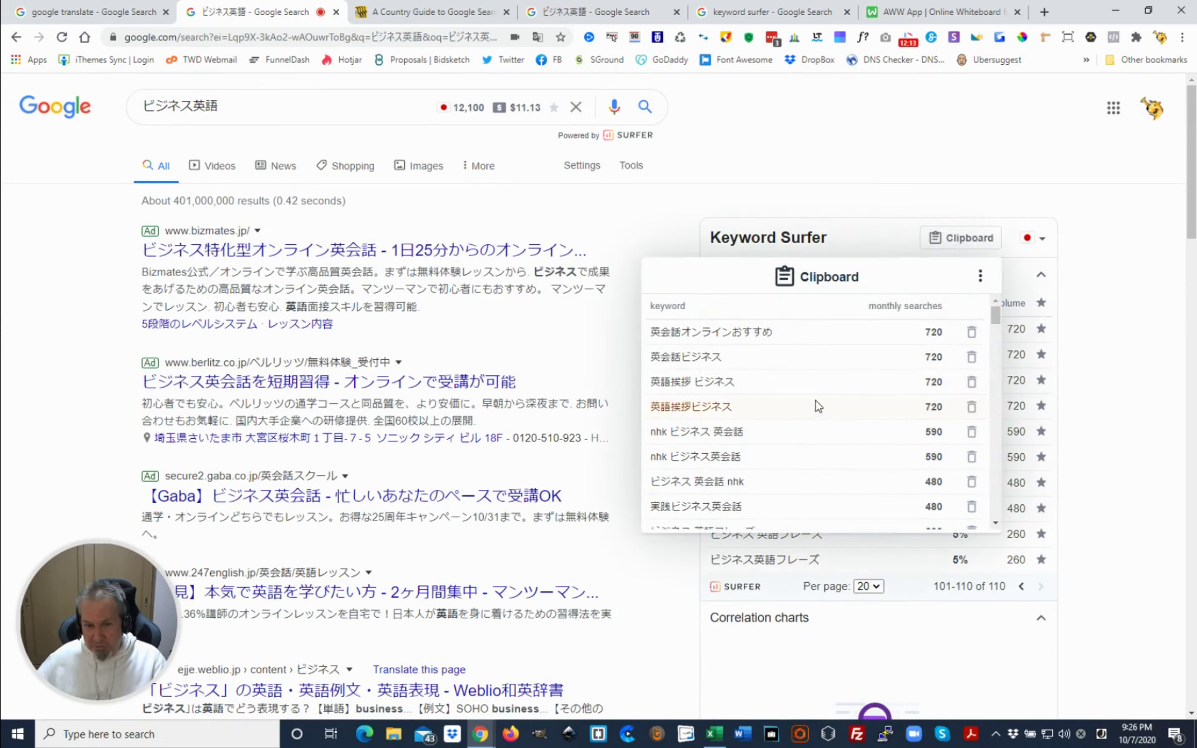
pyautogui.scroll(-5, 720, 414)
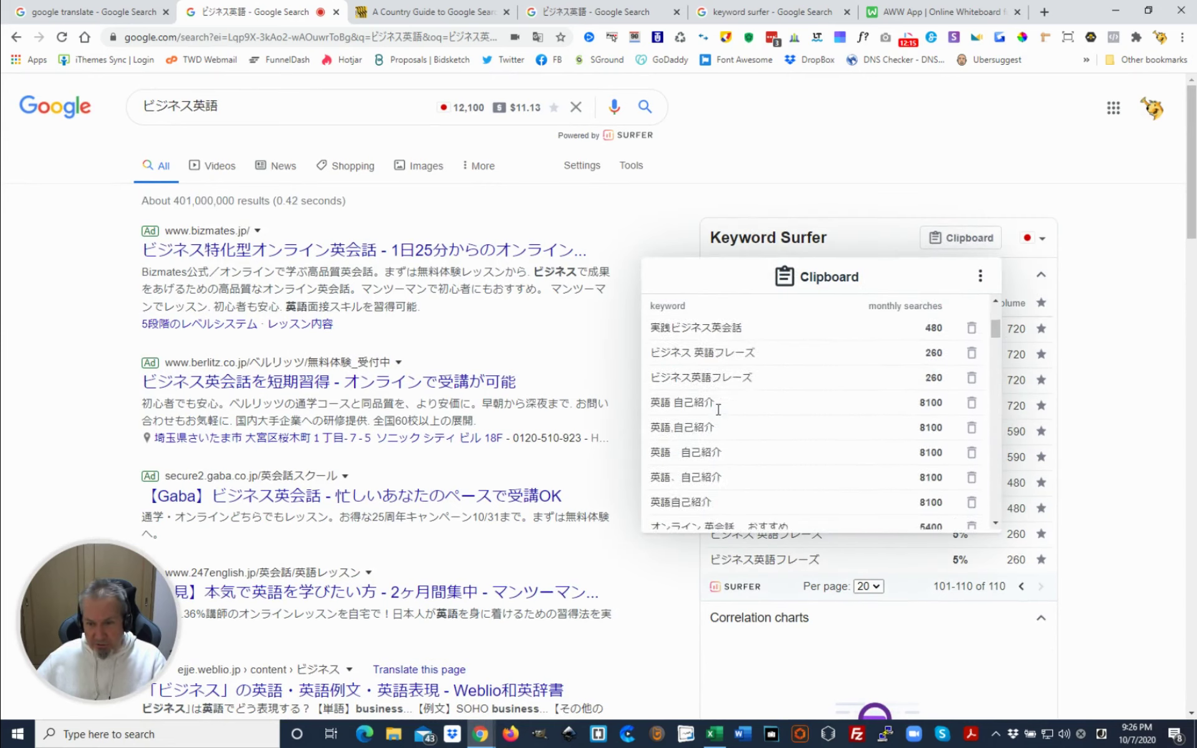
pyautogui.scroll(-10, 720, 415)
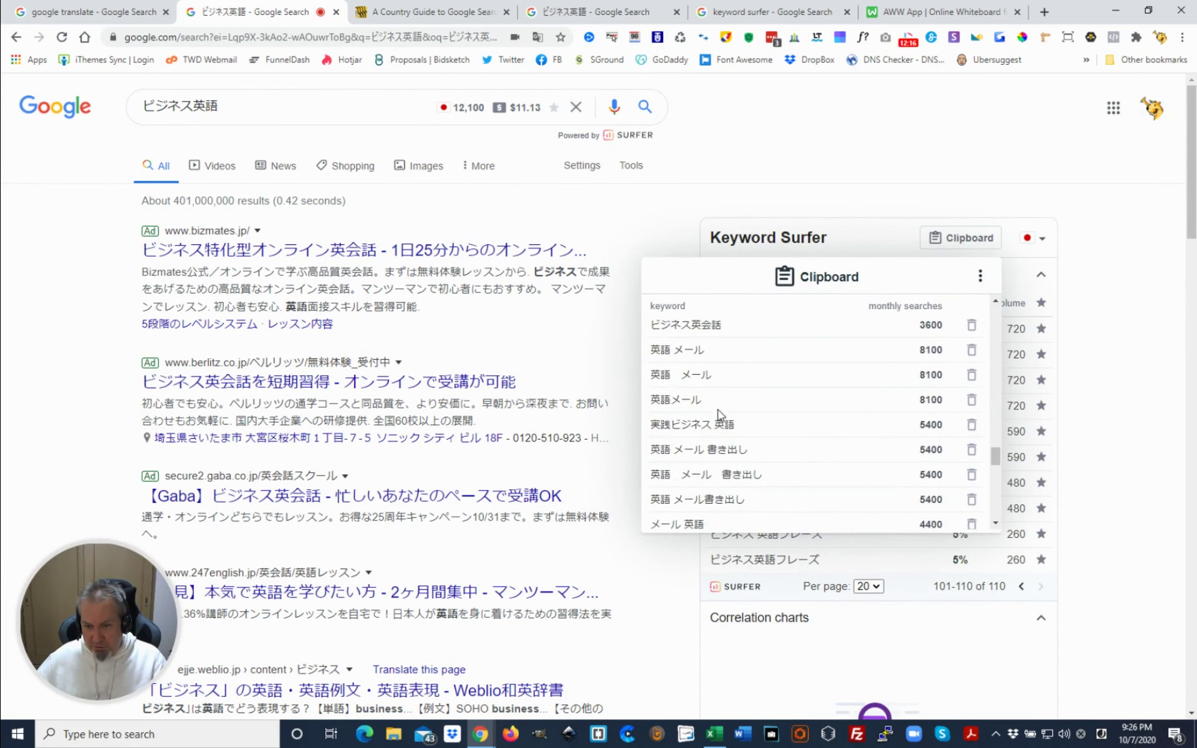
pyautogui.scroll(-10, 721, 414)
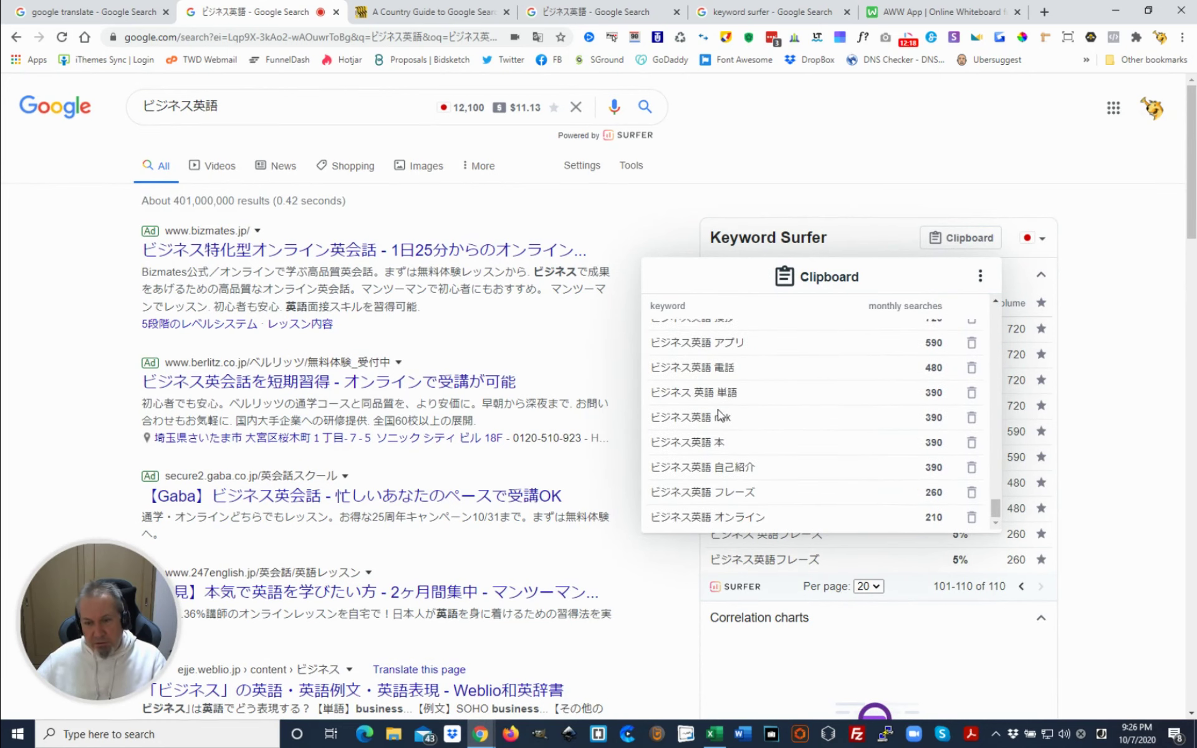
pyautogui.scroll(20, 720, 414)
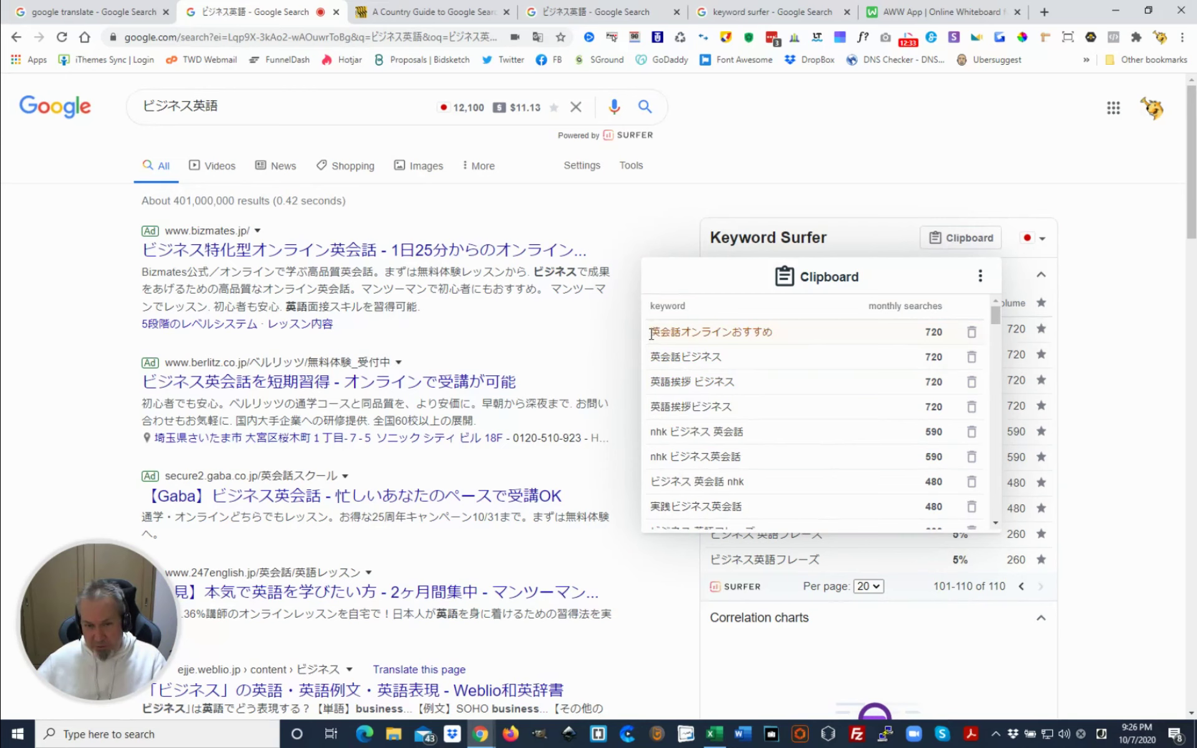
# Select all clipboard keywords with their monthly searches, from 英会話オンラインおすすめ through ビジネス英語 オンライン, close the clipboard and switch to Excel.
pyautogui.moveTo(651, 333); pyautogui.dragTo(848, 531)
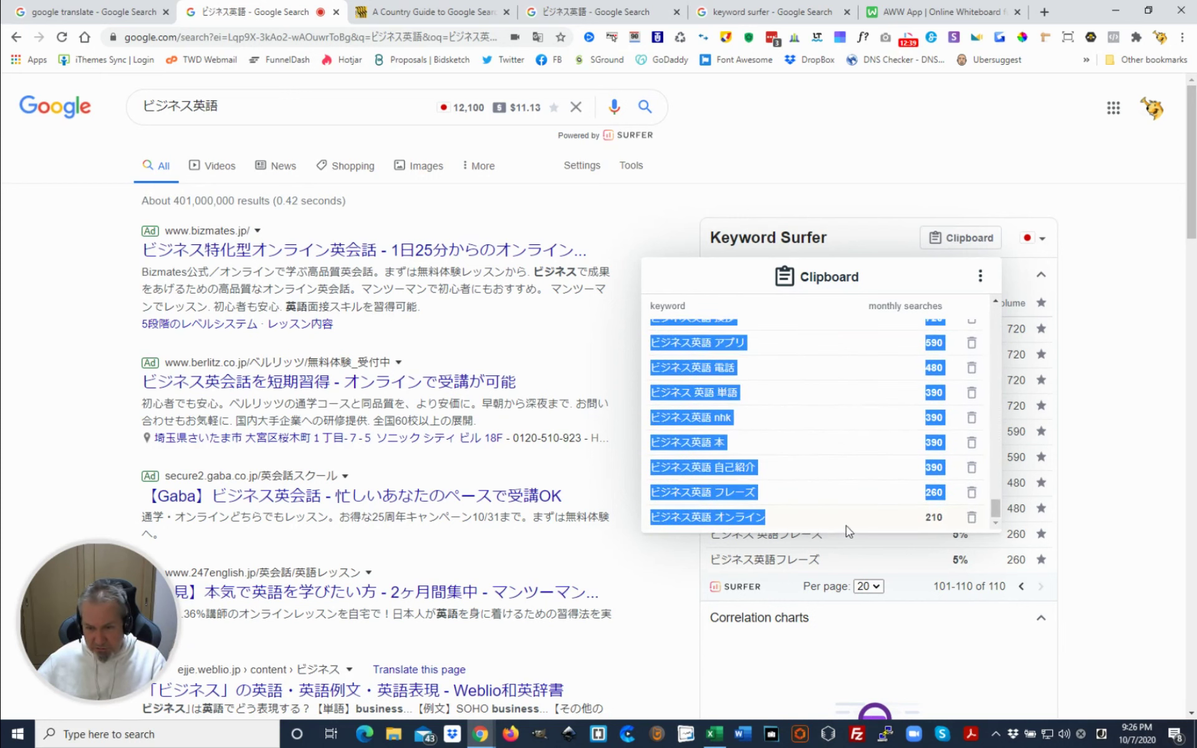
pyautogui.moveTo(927, 515); pyautogui.dragTo(942, 514)
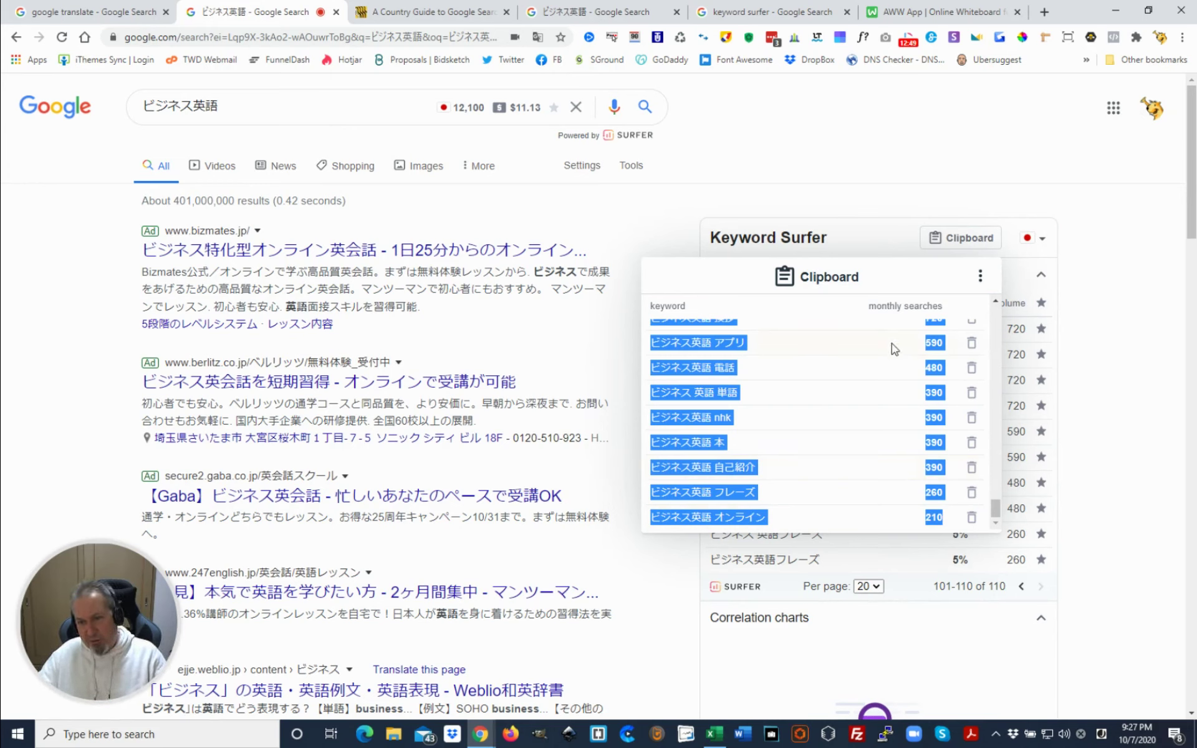
pyautogui.click(1101, 275)
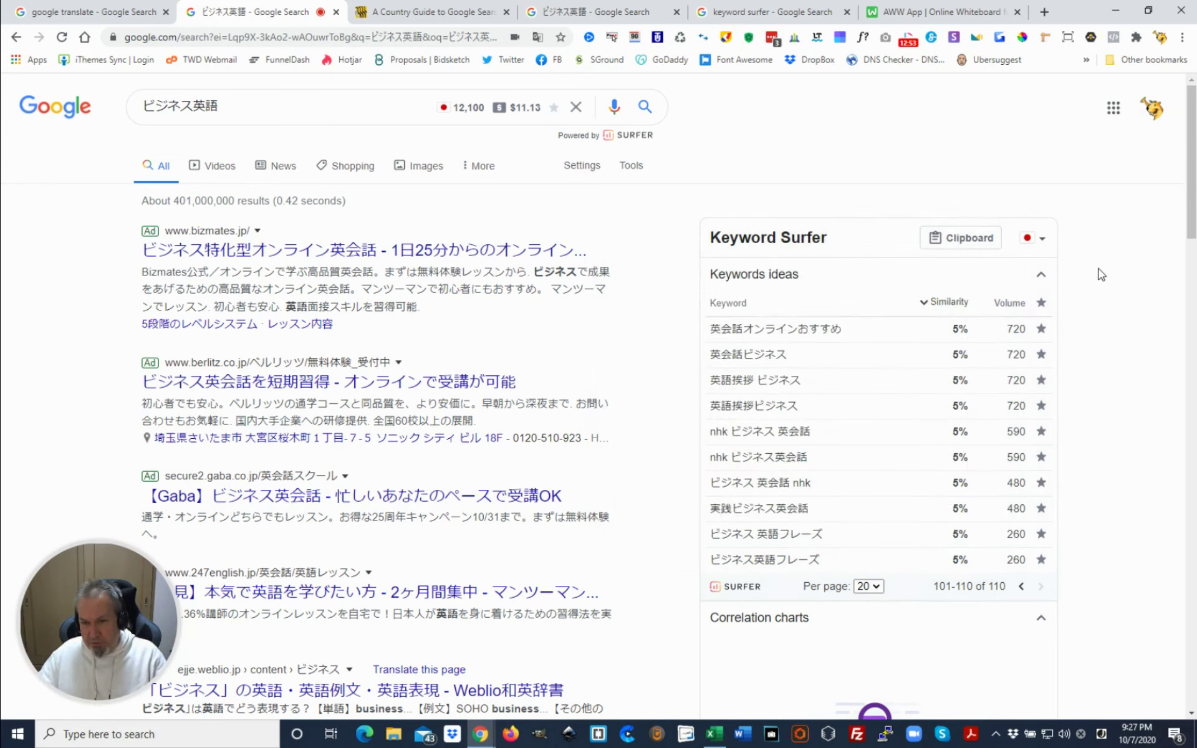
pyautogui.click(715, 736)
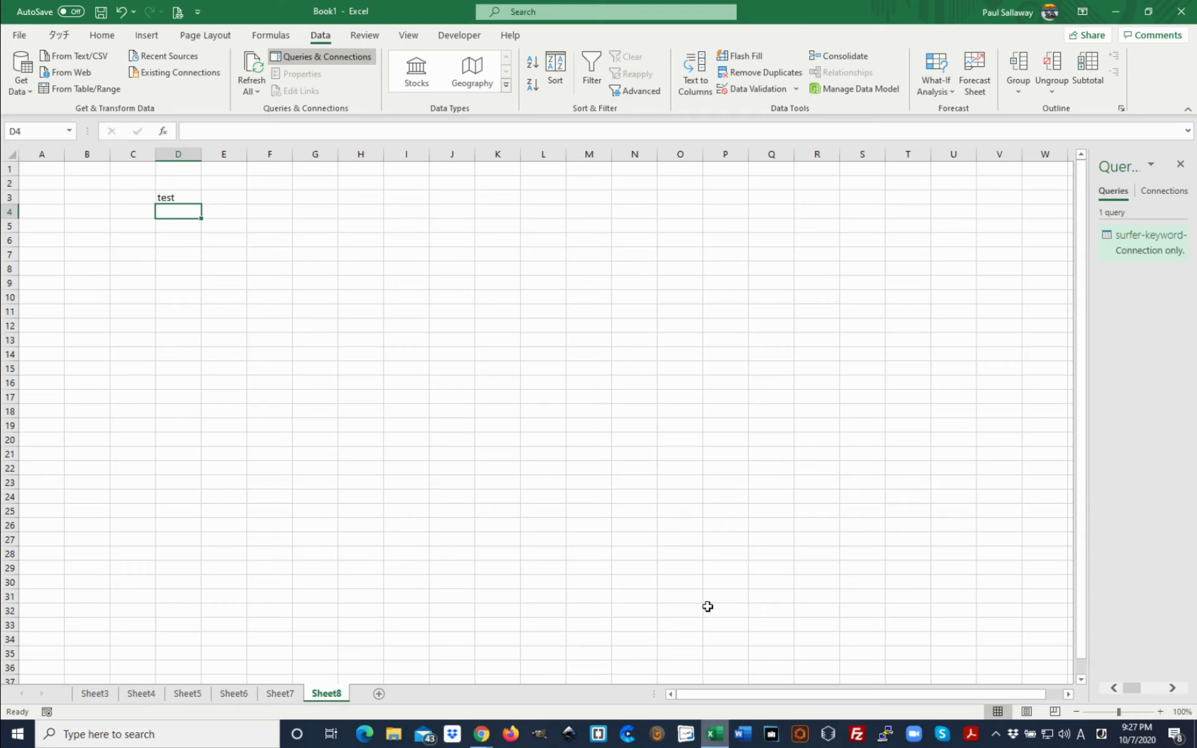
# Clear the test entry in D3 and paste the copied Japanese keywords with monthly searches as Unicode Text starting at cell A1.
pyautogui.click(177, 199)
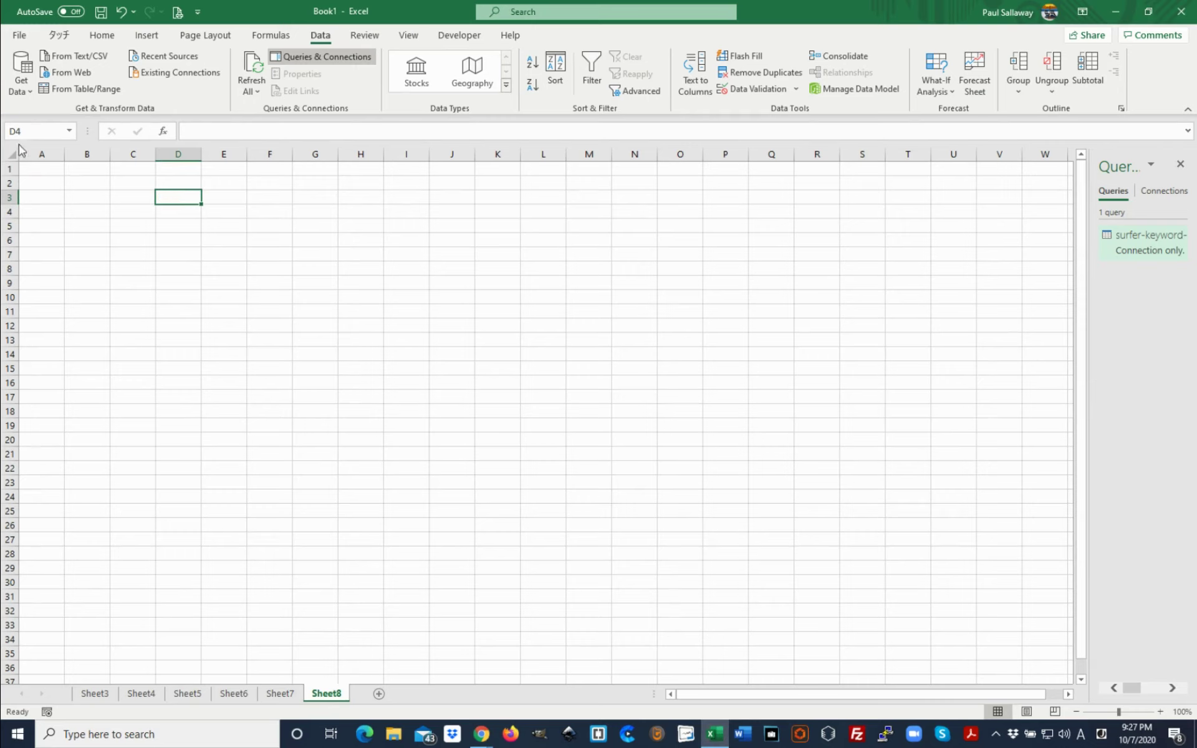
pyautogui.click(46, 170)
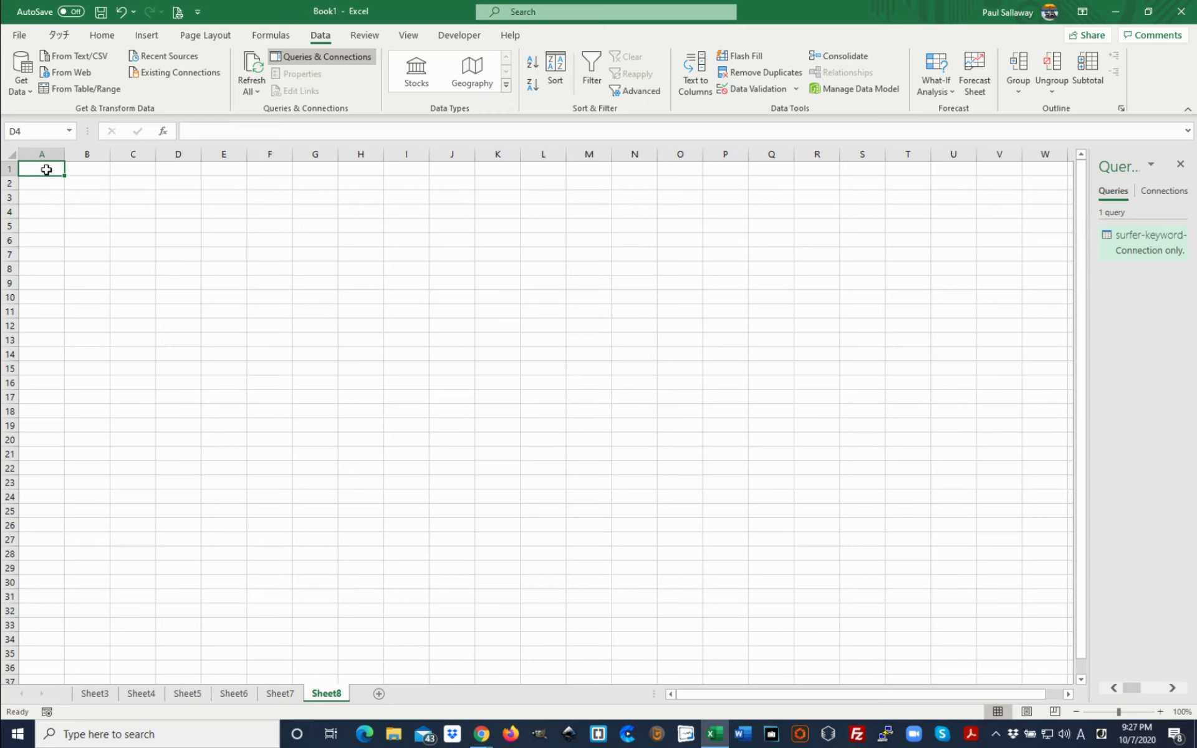
pyautogui.rightClick(47, 171)
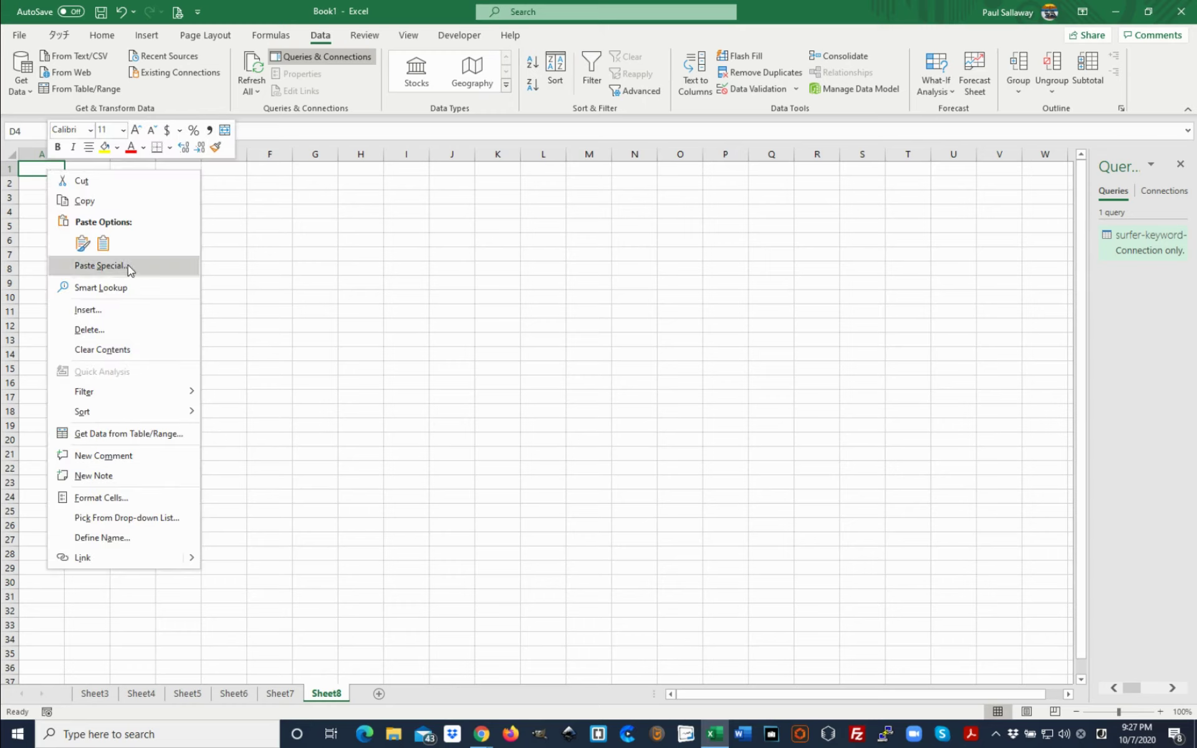
pyautogui.click(100, 266)
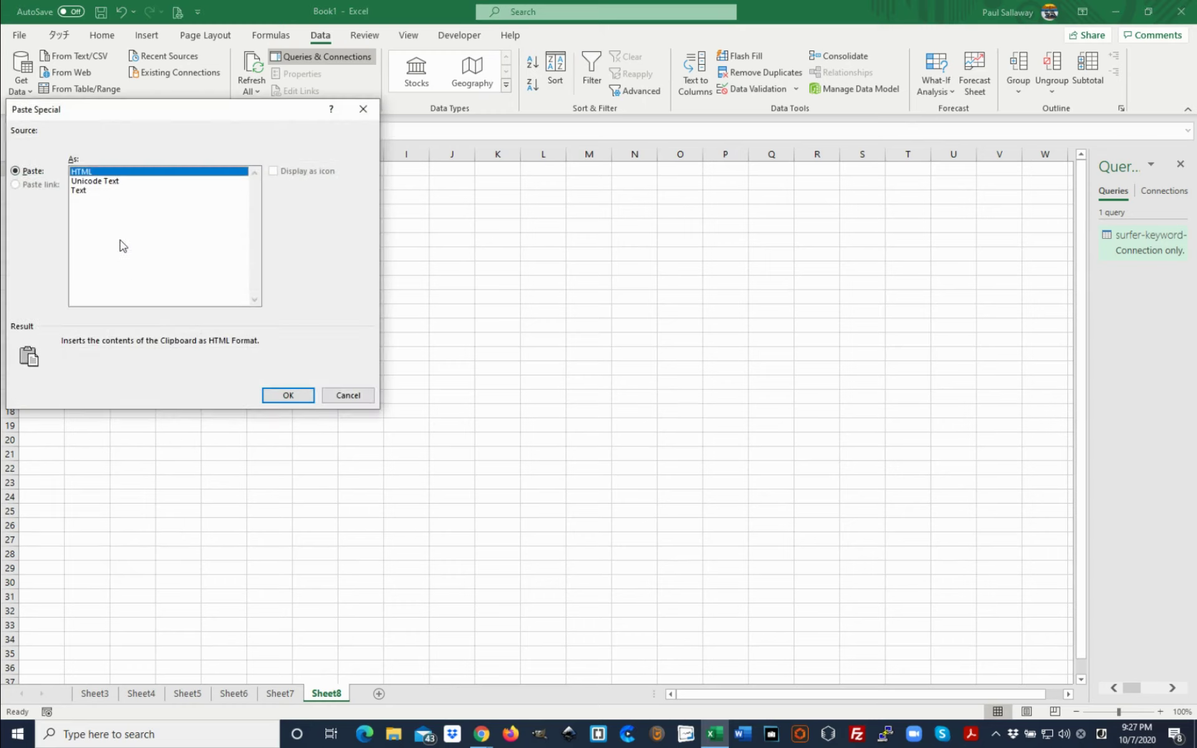
pyautogui.click(116, 182)
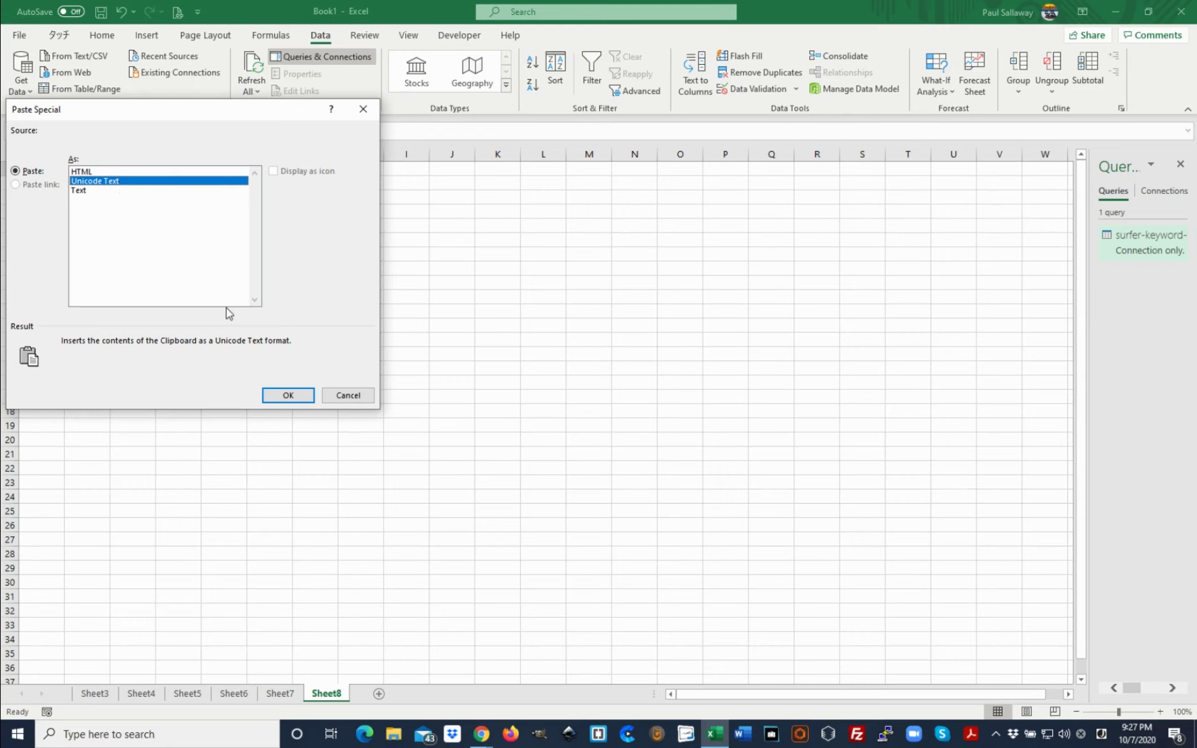
pyautogui.click(284, 397)
# Widen columns A and B around the pasted Japanese keywords and search volumes.
pyautogui.click(230, 240)
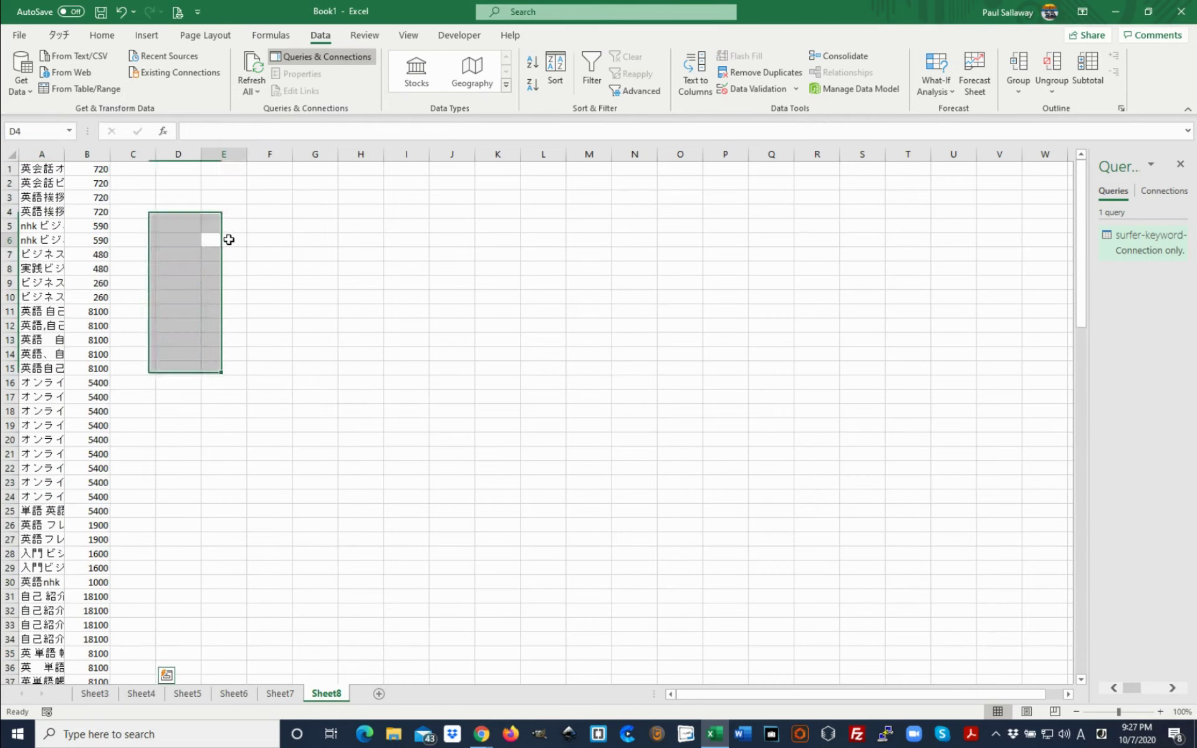
pyautogui.moveTo(64, 158); pyautogui.dragTo(159, 156)
pyautogui.moveTo(250, 154); pyautogui.dragTo(310, 159)
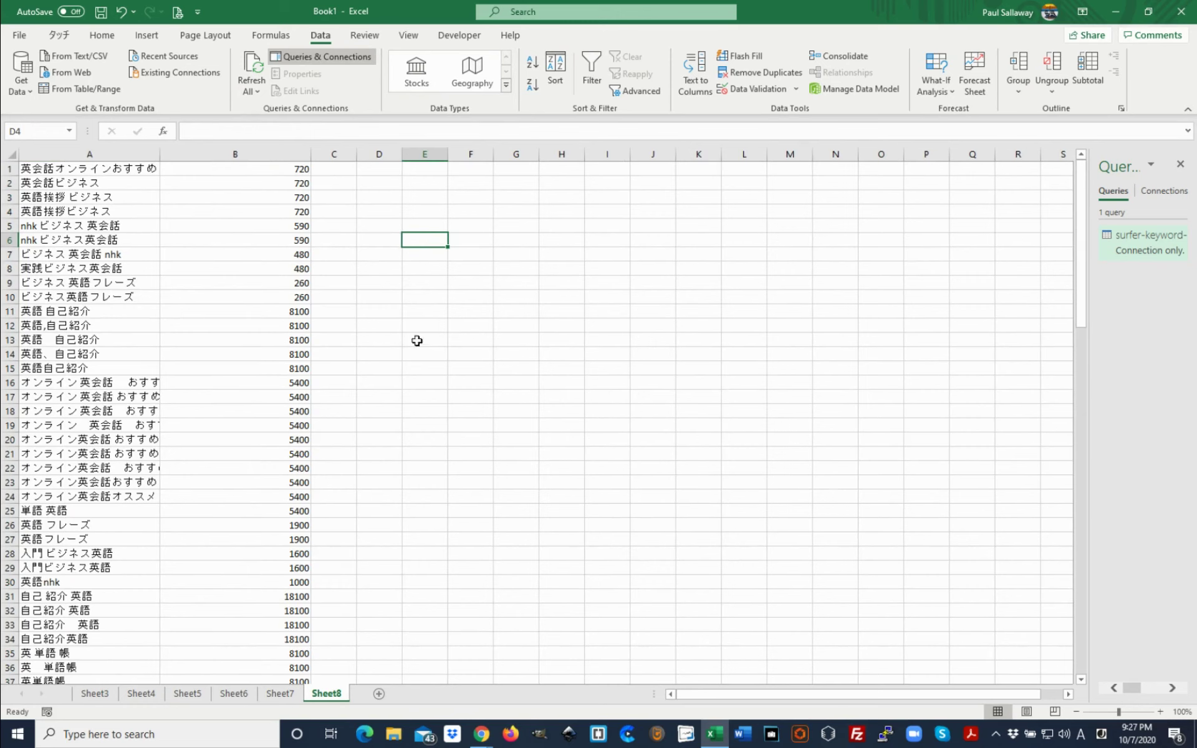
# Switch to the ビジネス英語 results page in Chrome, open the Keyword Surfer clipboard and translate the page to English.
pyautogui.click(480, 736)
pyautogui.moveTo(390, 655)
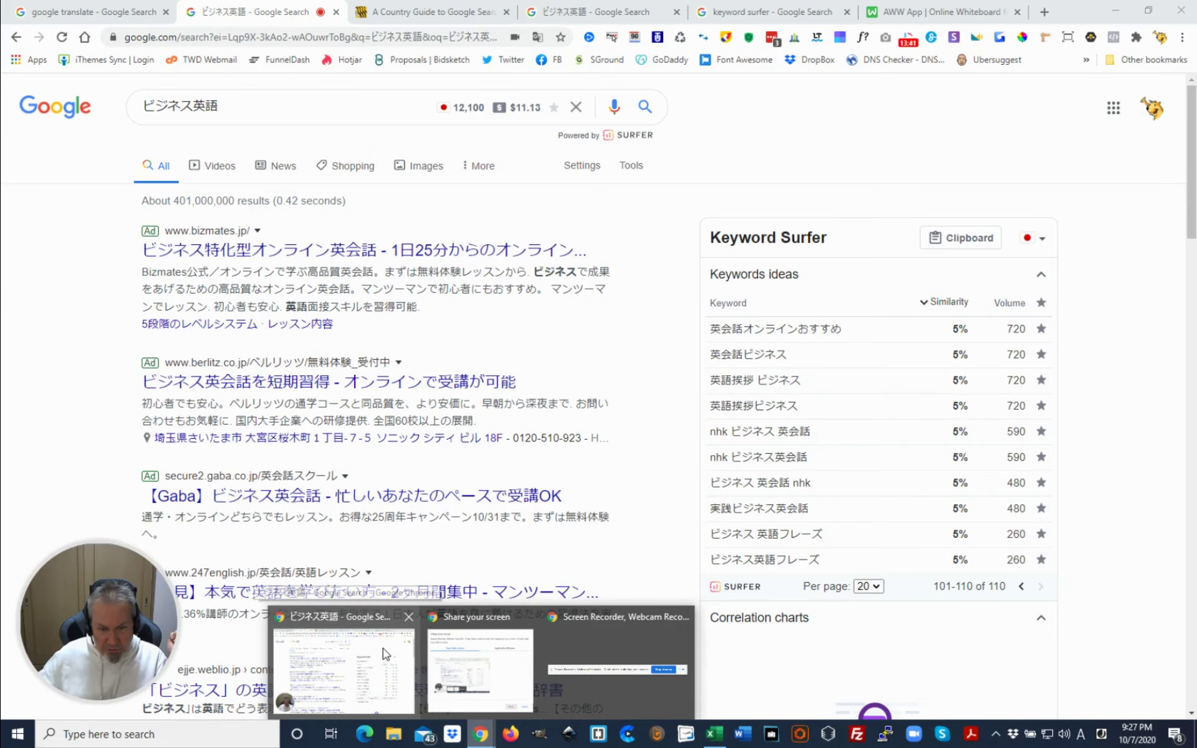
pyautogui.click(386, 651)
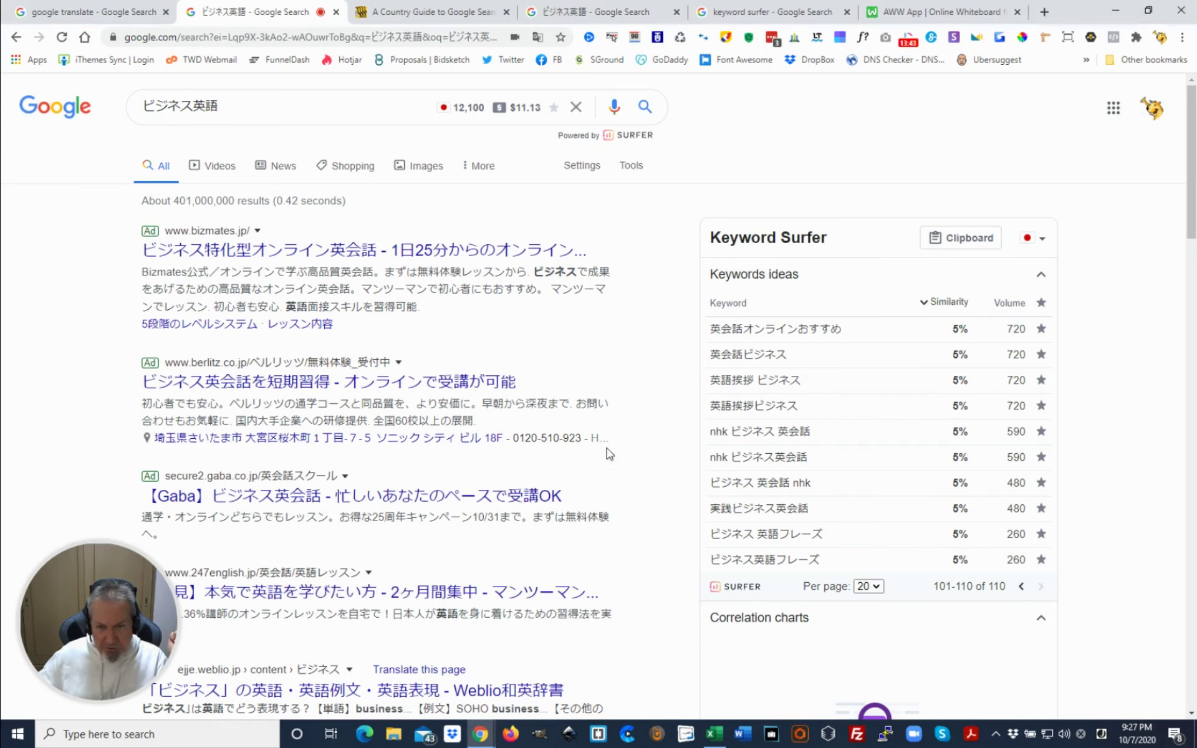
pyautogui.click(981, 243)
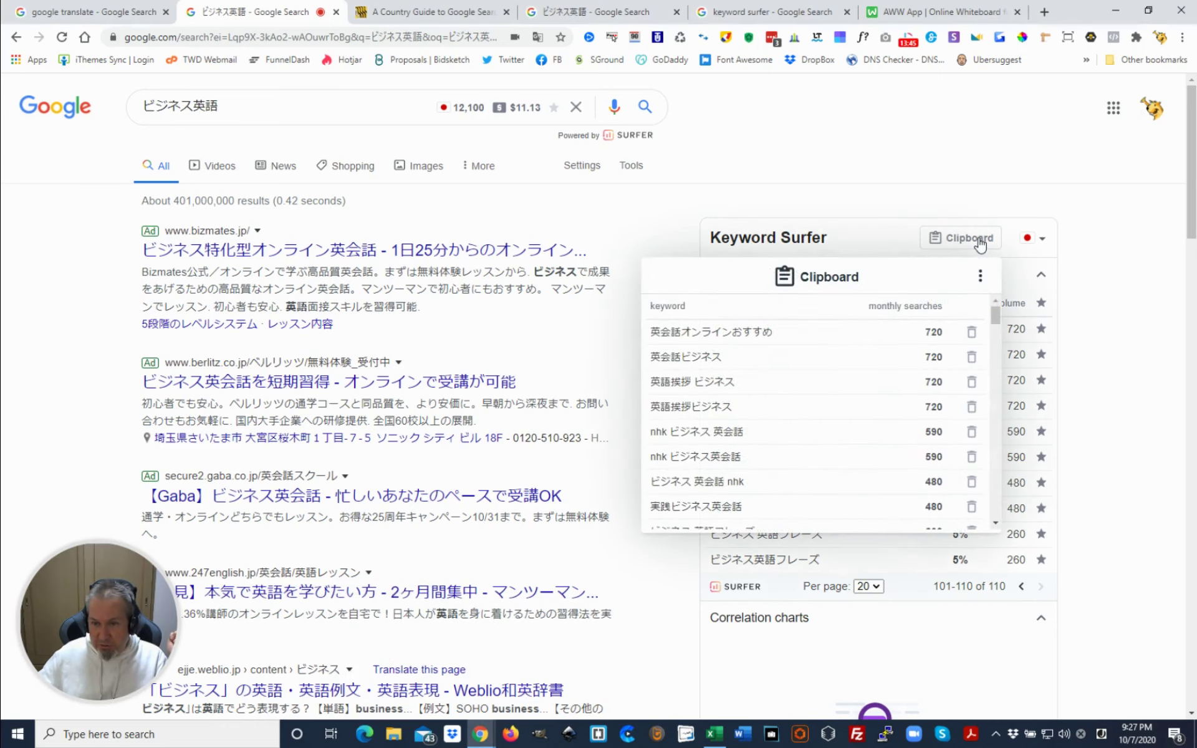
pyautogui.rightClick(725, 281)
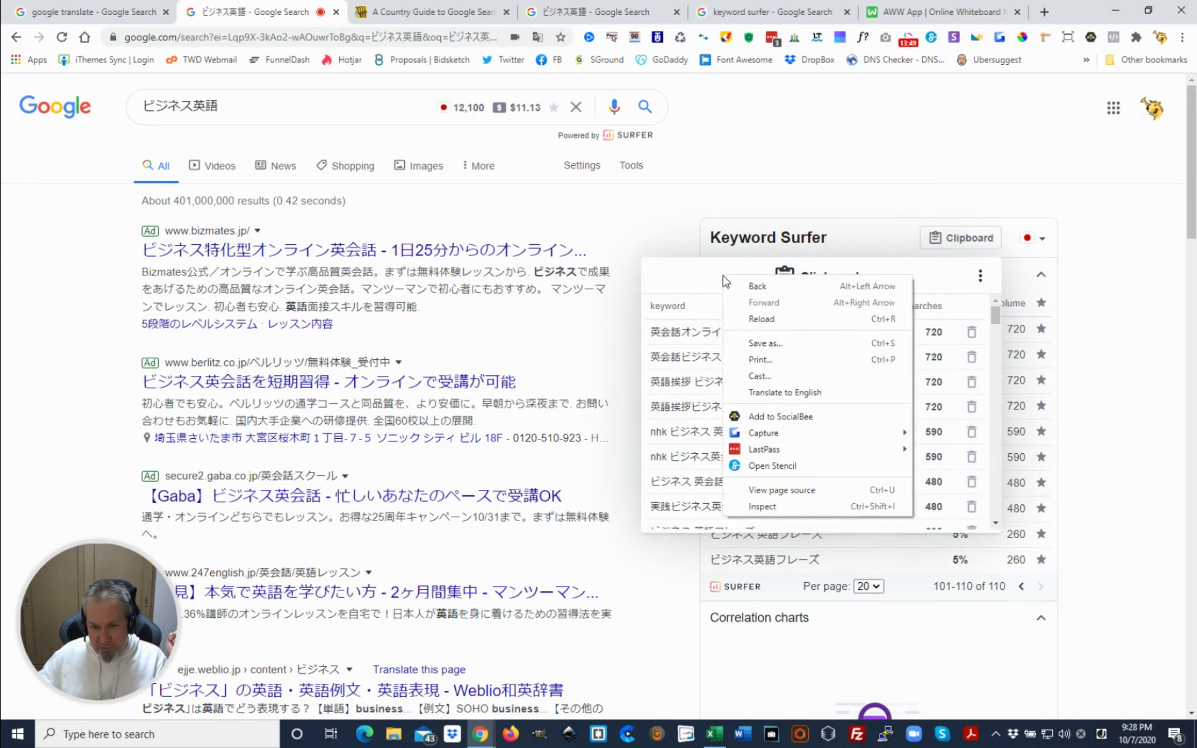
pyautogui.click(808, 393)
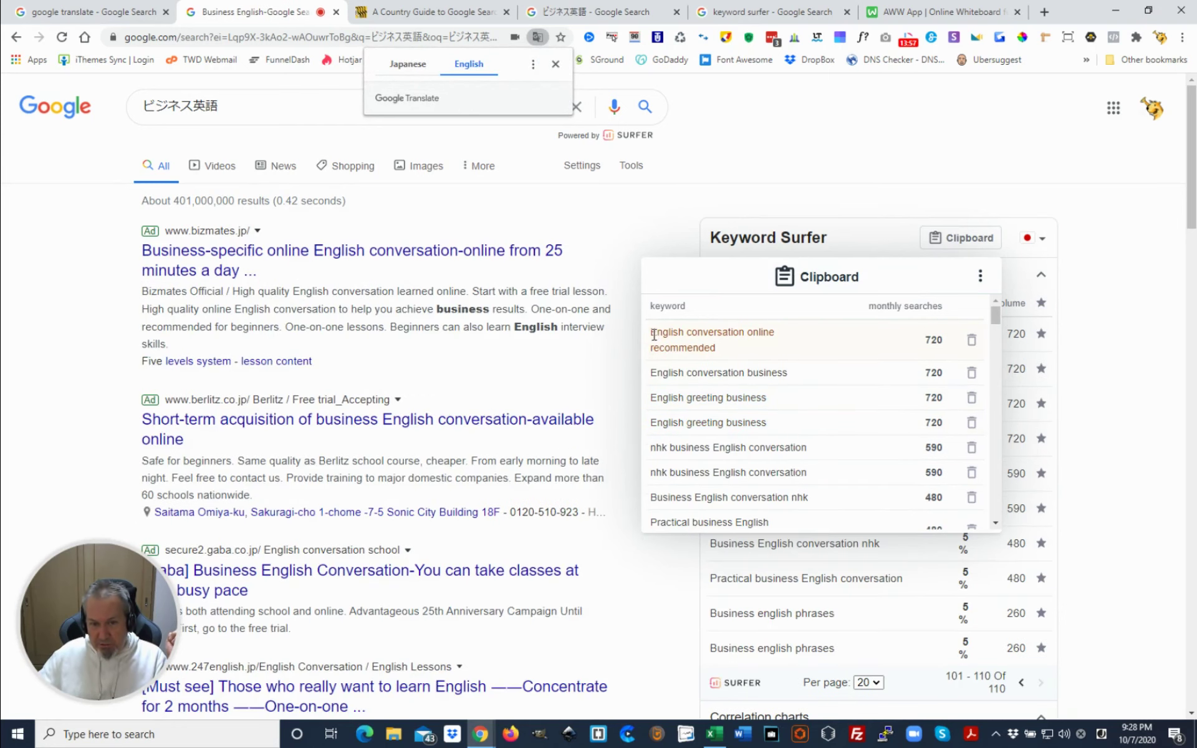
# Copy all translated clipboard keywords with their monthly searches and paste them into Excel as Unicode Text starting at cell C1.
pyautogui.moveTo(653, 337); pyautogui.dragTo(944, 517)
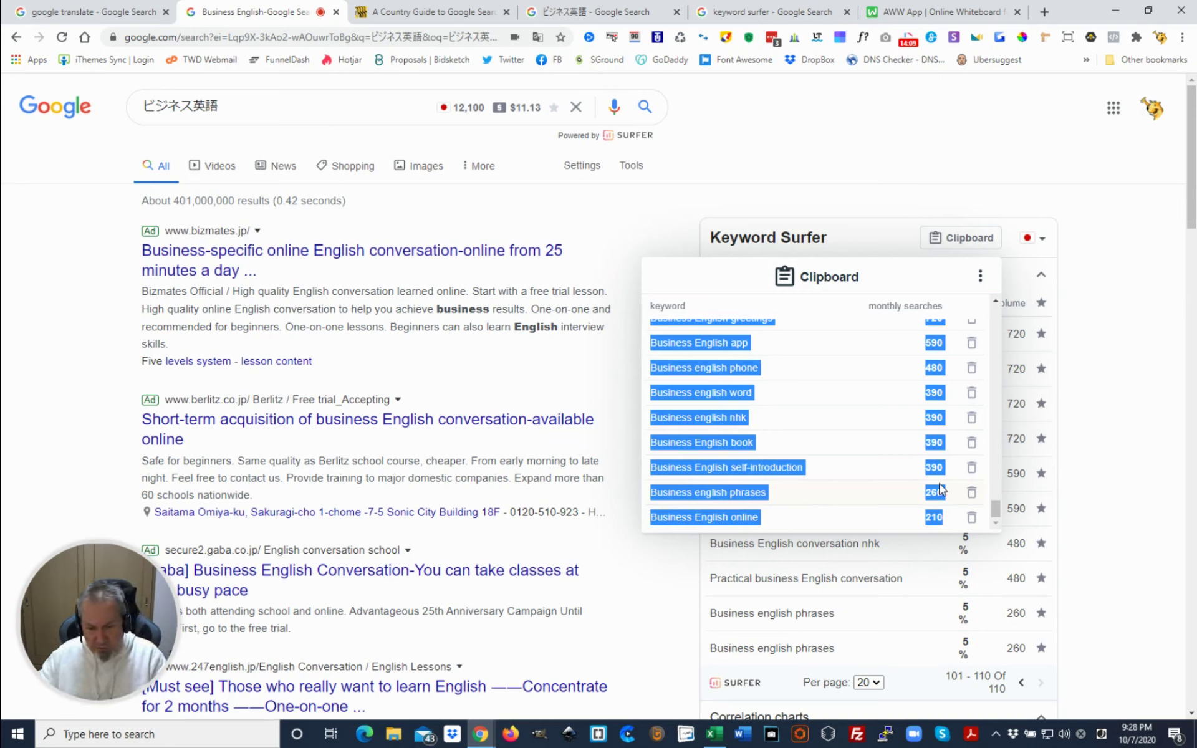
pyautogui.click(714, 736)
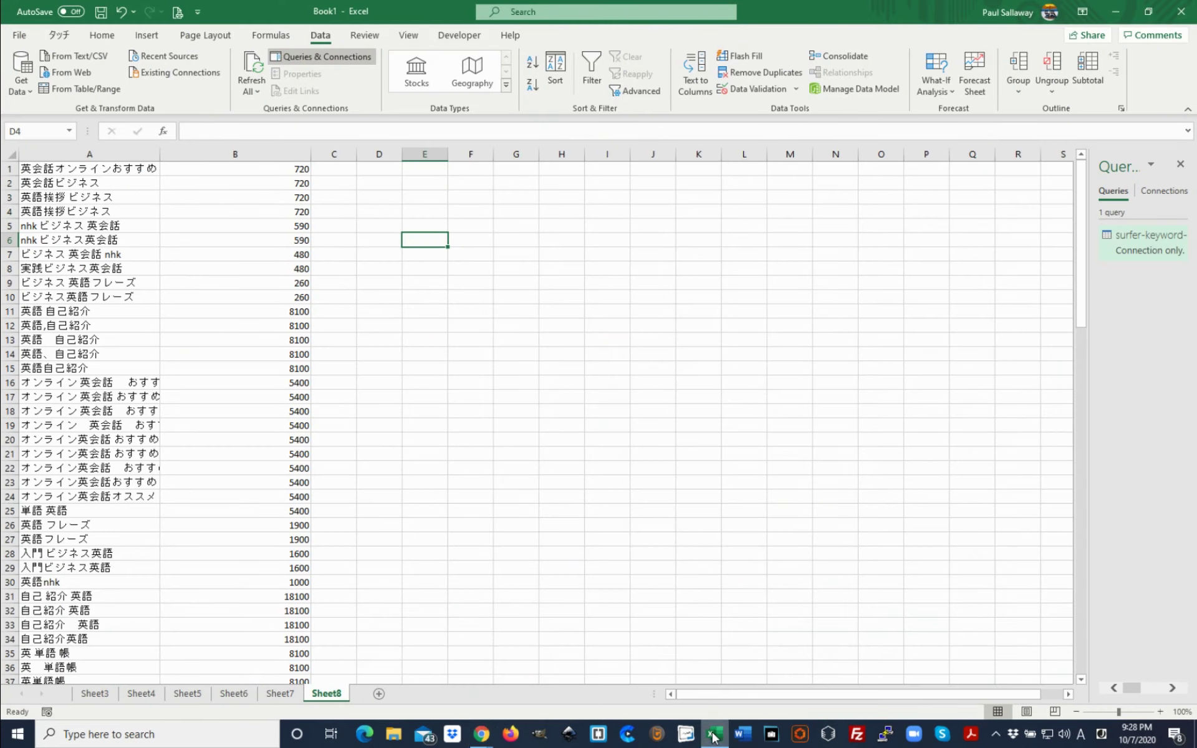
pyautogui.click(342, 169)
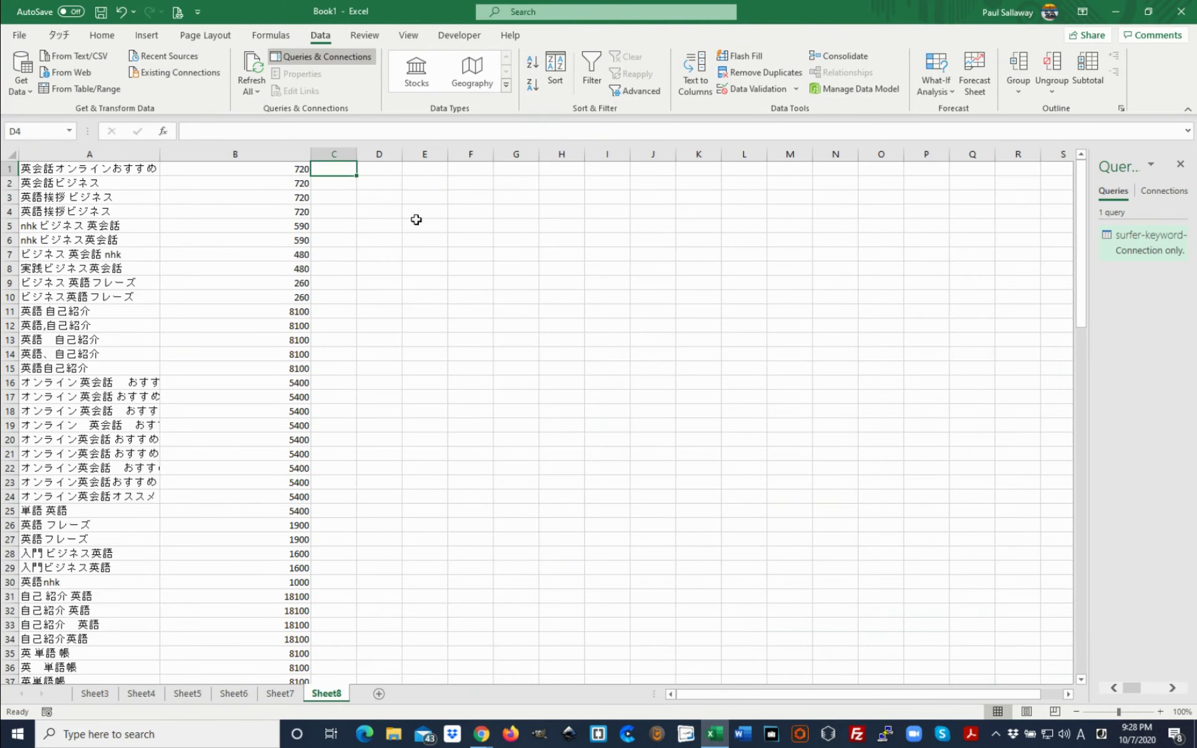
pyautogui.rightClick(334, 168)
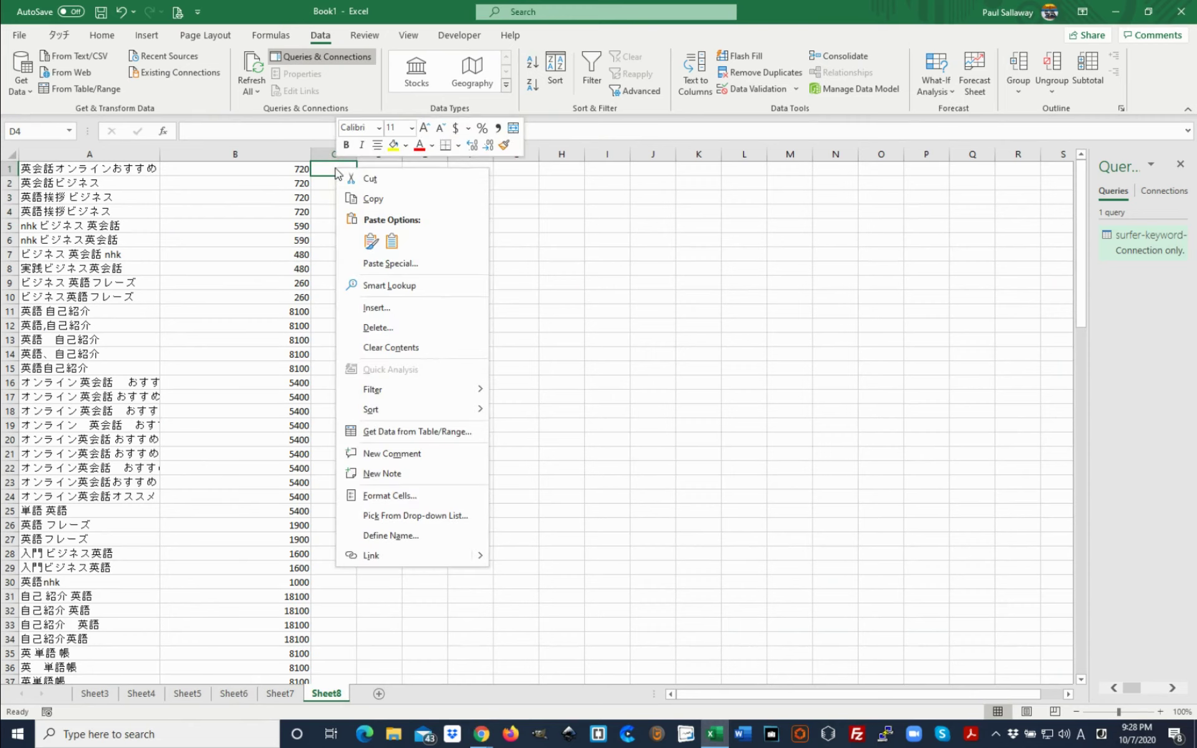
pyautogui.click(414, 267)
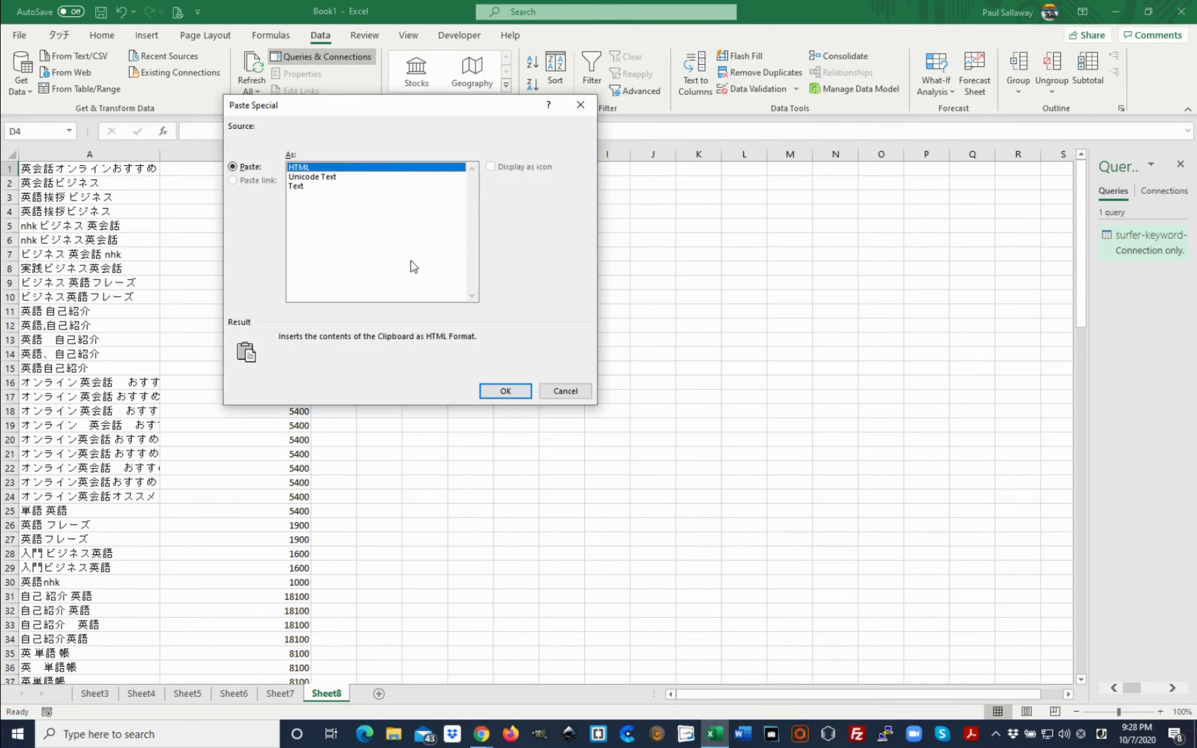
pyautogui.click(327, 177)
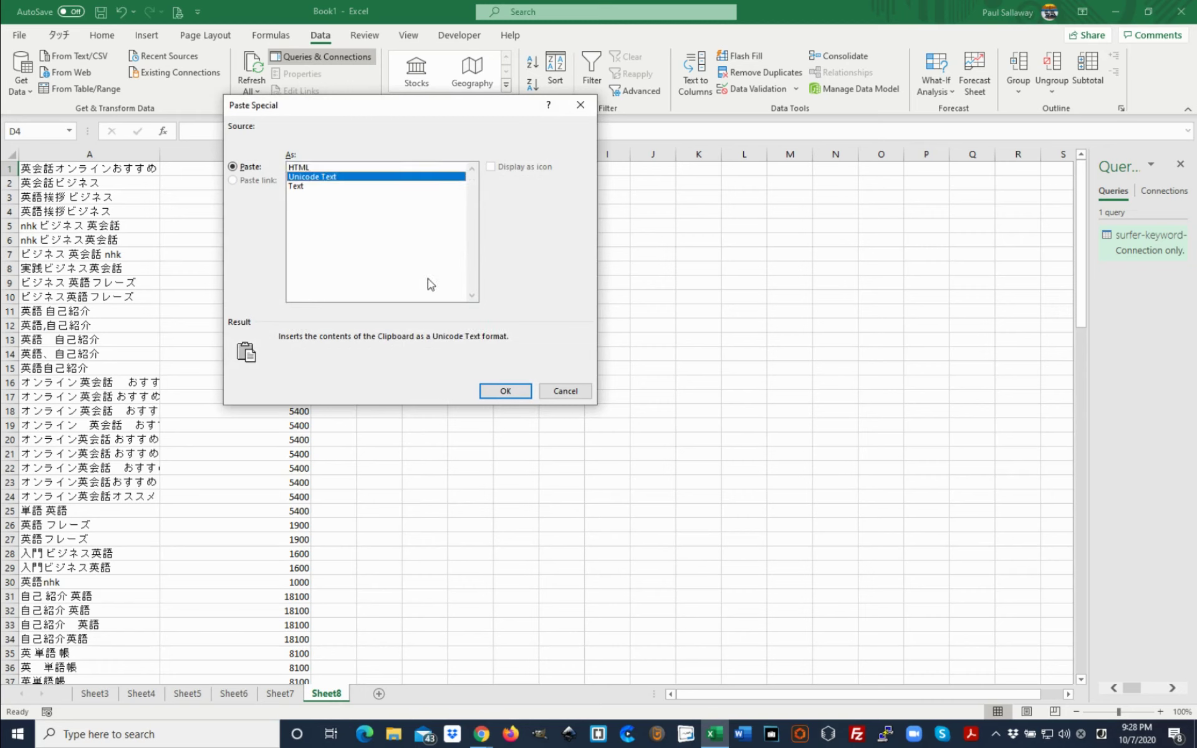
pyautogui.click(505, 392)
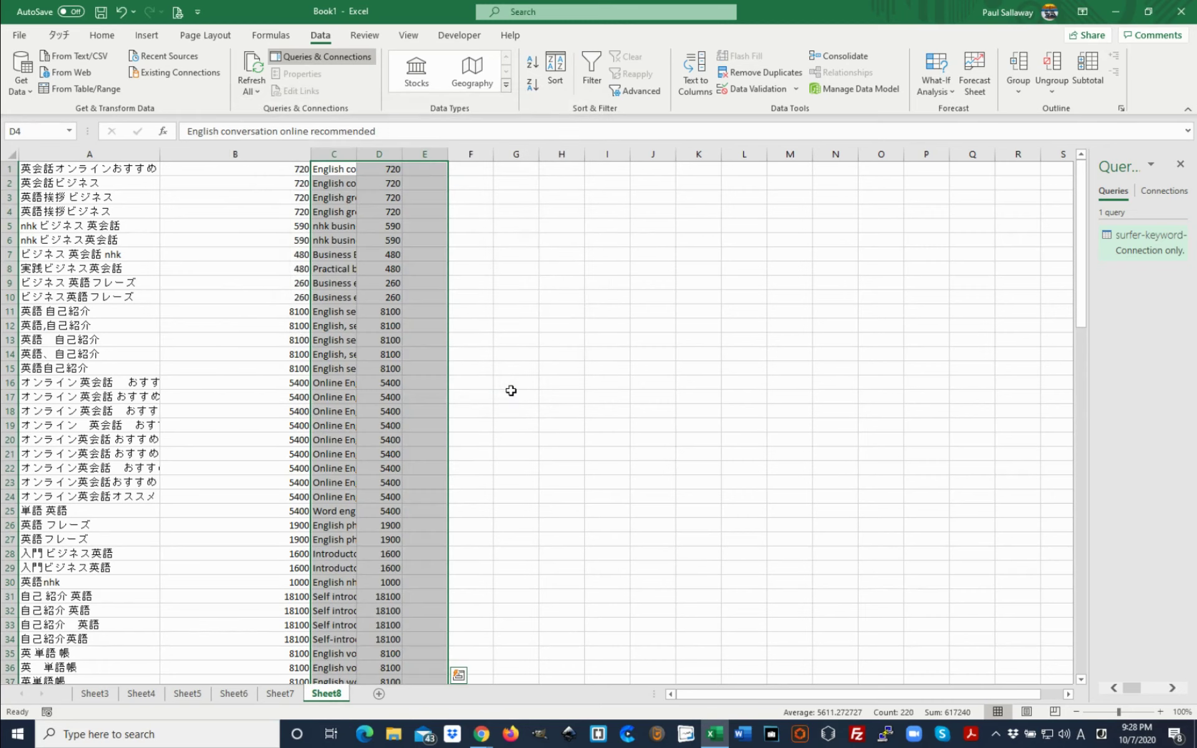
pyautogui.click(585, 319)
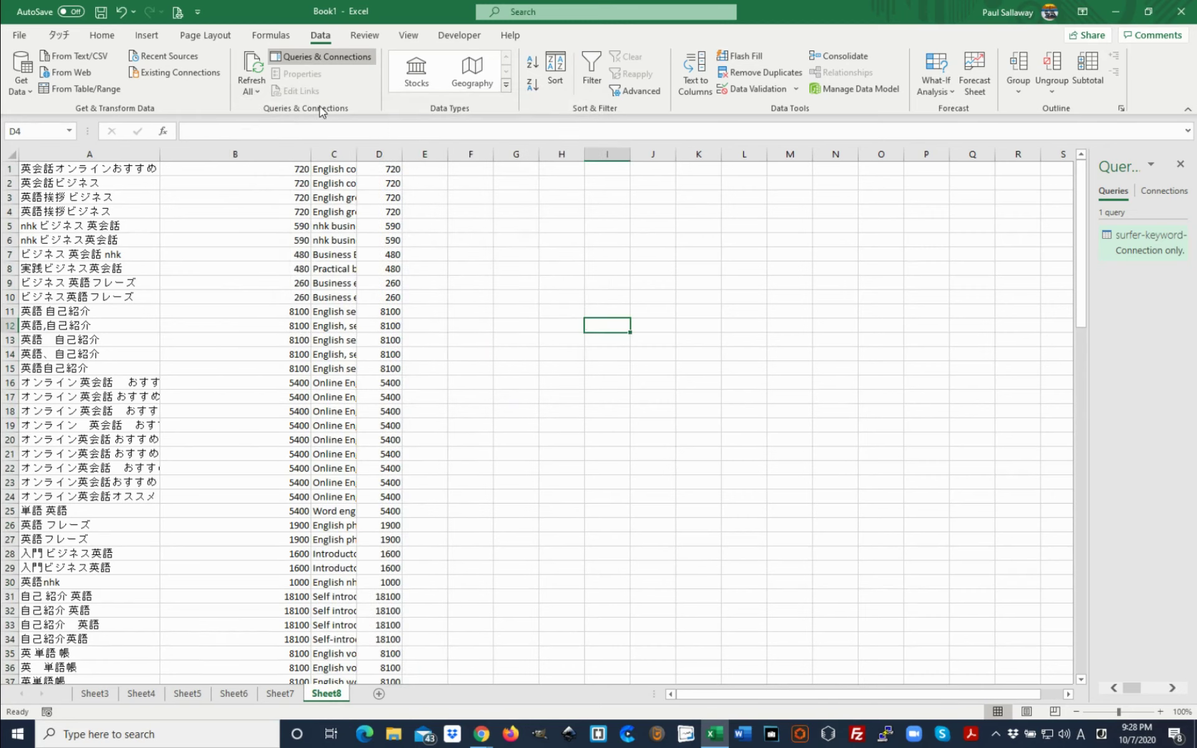
# Widen columns C and D to fit the English keywords and volumes, and narrow column B.
pyautogui.moveTo(358, 155); pyautogui.dragTo(492, 155)
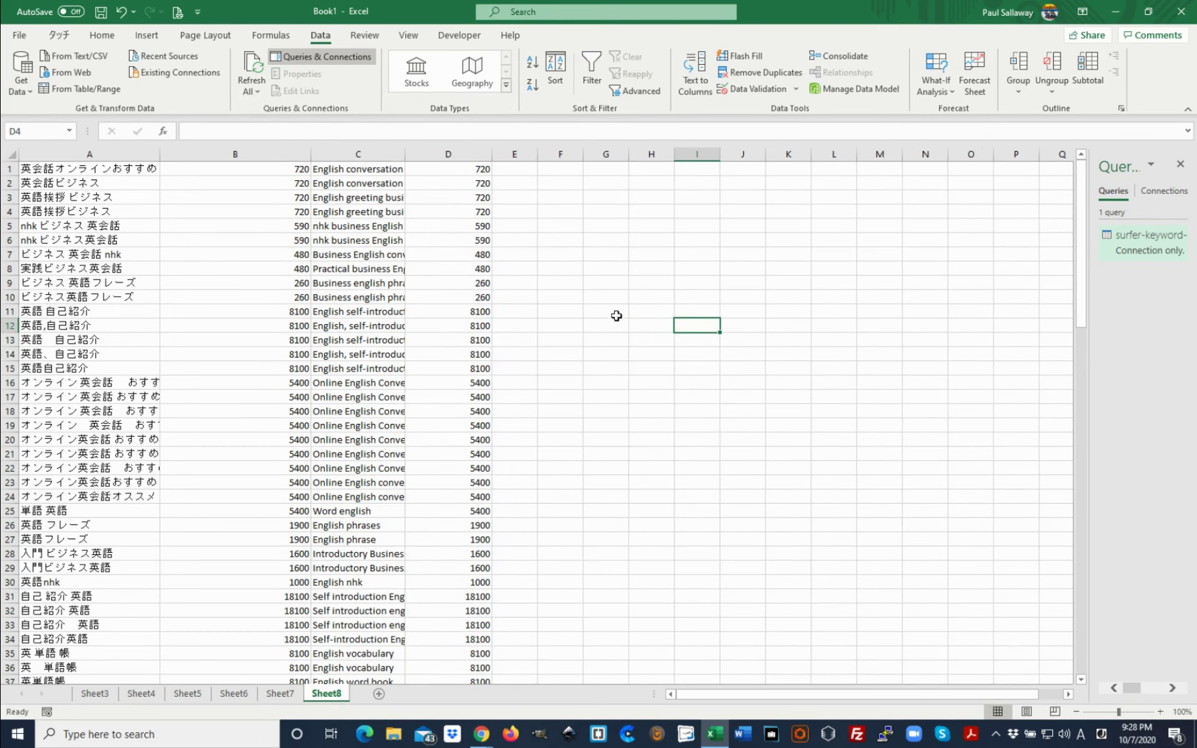
pyautogui.scroll(-5, 610, 412)
pyautogui.scroll(-20, 599, 444)
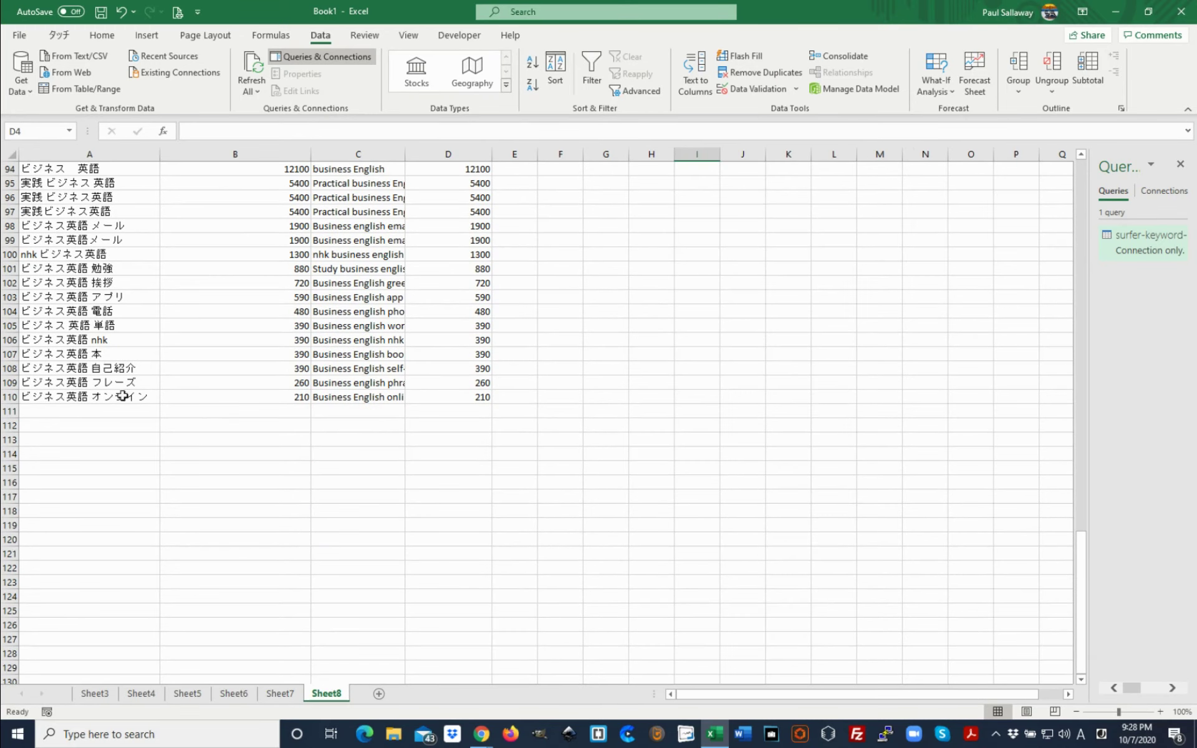
pyautogui.scroll(20, 506, 431)
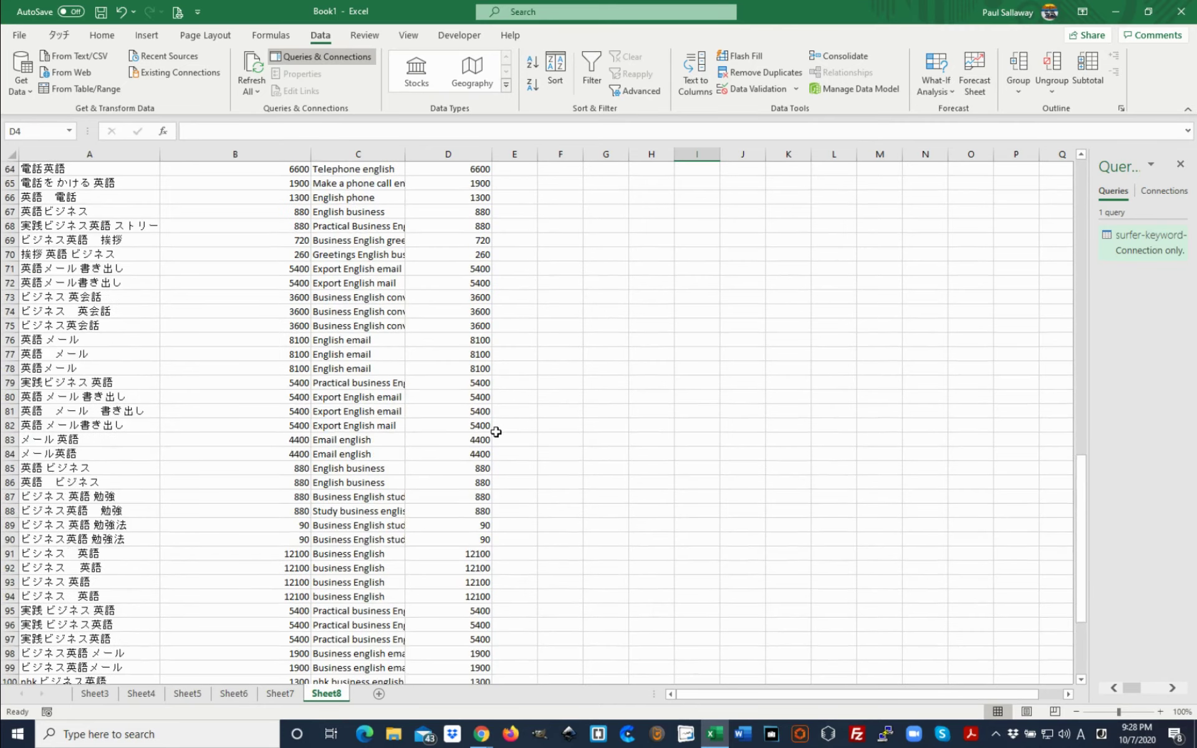
pyautogui.scroll(9, 496, 432)
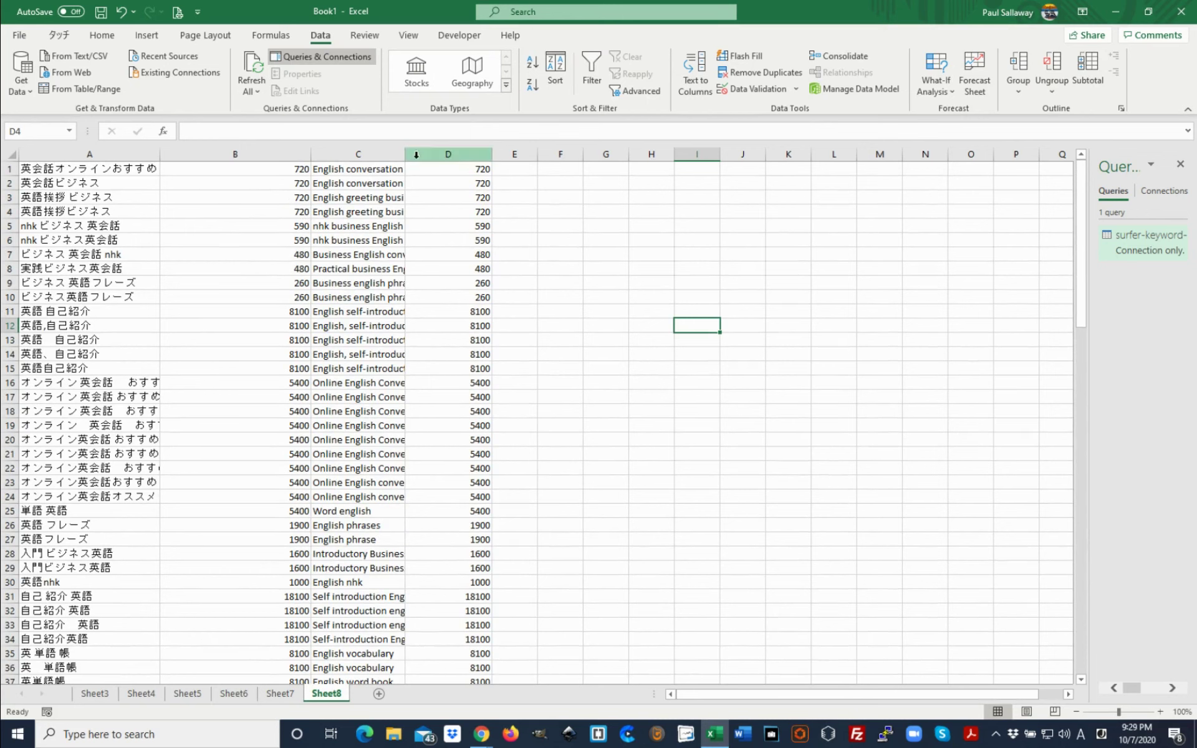
pyautogui.moveTo(406, 154); pyautogui.dragTo(547, 154)
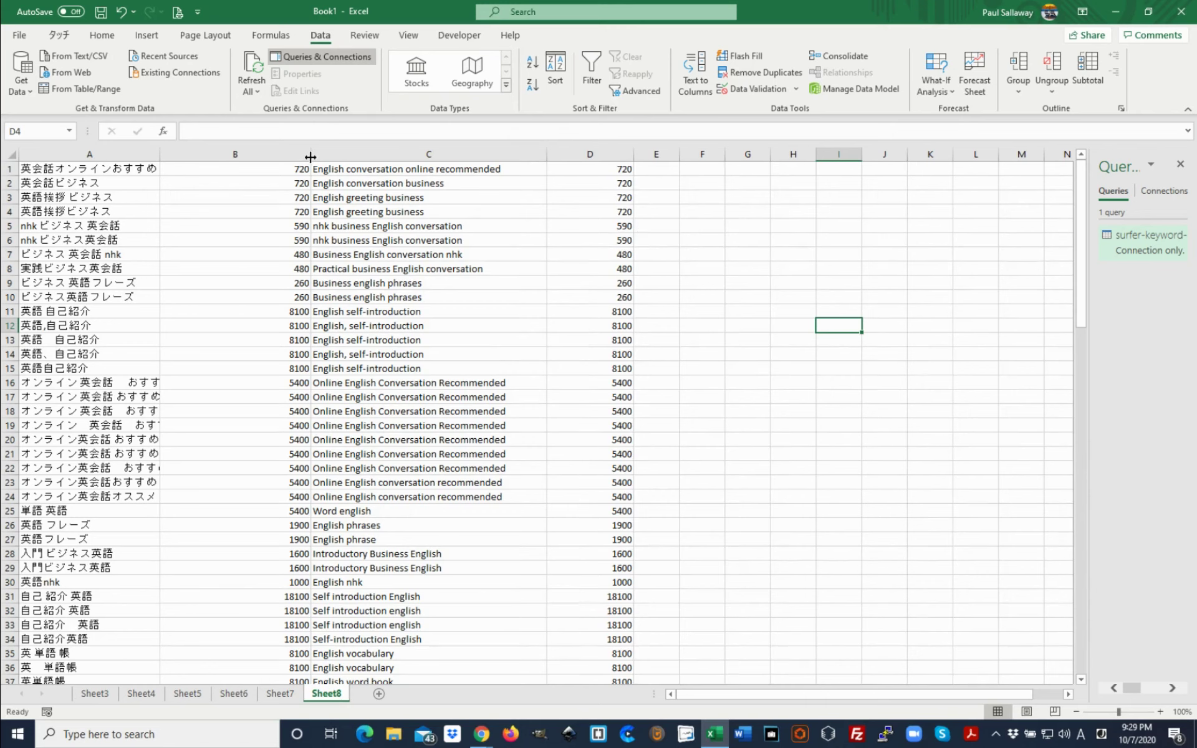
pyautogui.moveTo(311, 156); pyautogui.dragTo(259, 168)
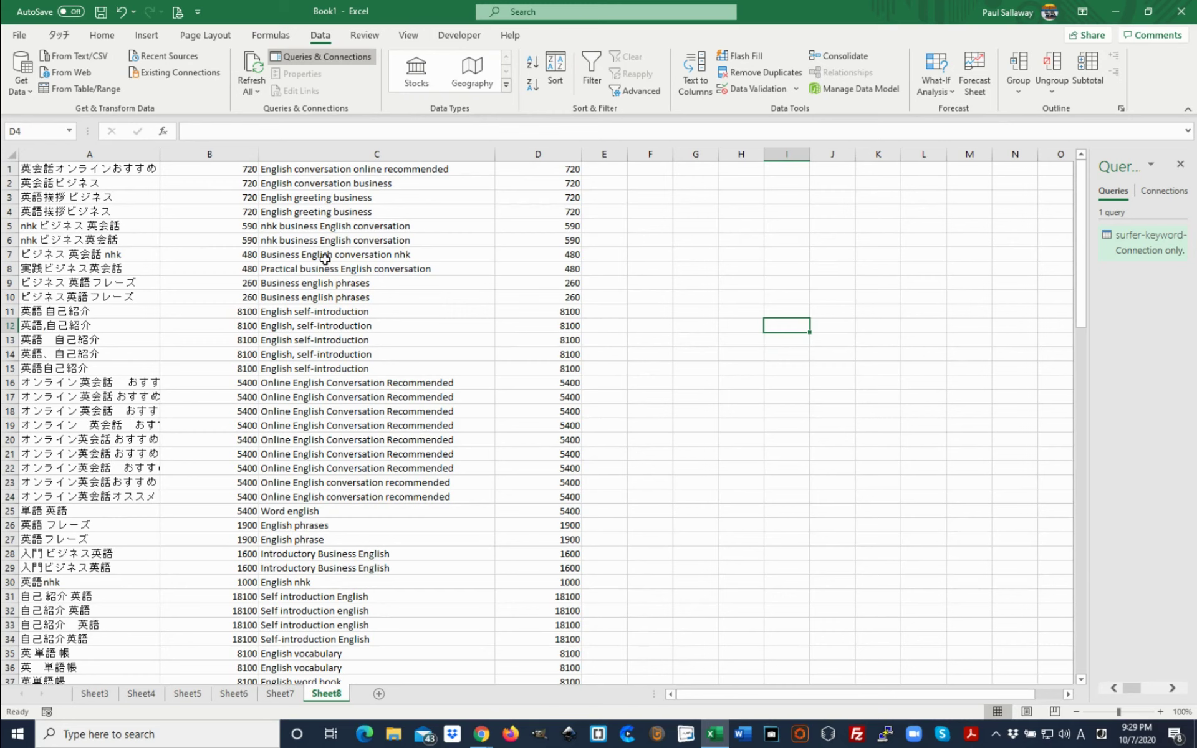
# Insert an empty row above the first keyword row of the sheet.
pyautogui.click(11, 168)
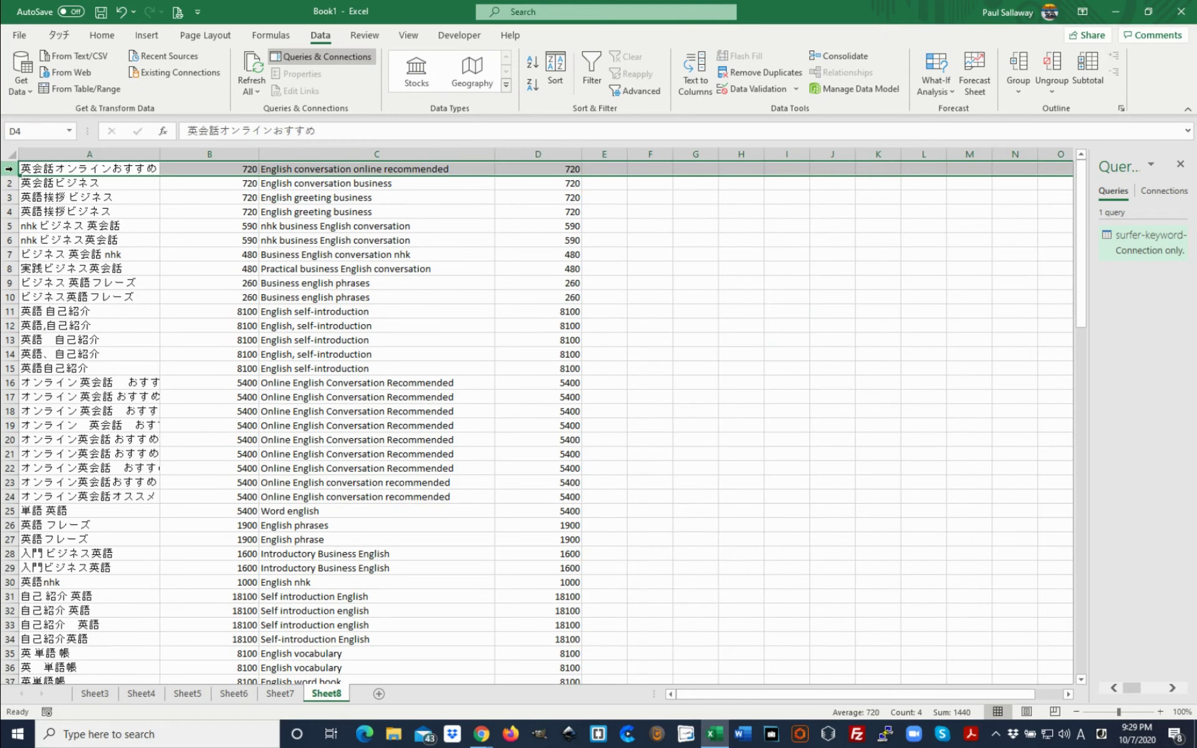
pyautogui.rightClick(11, 169)
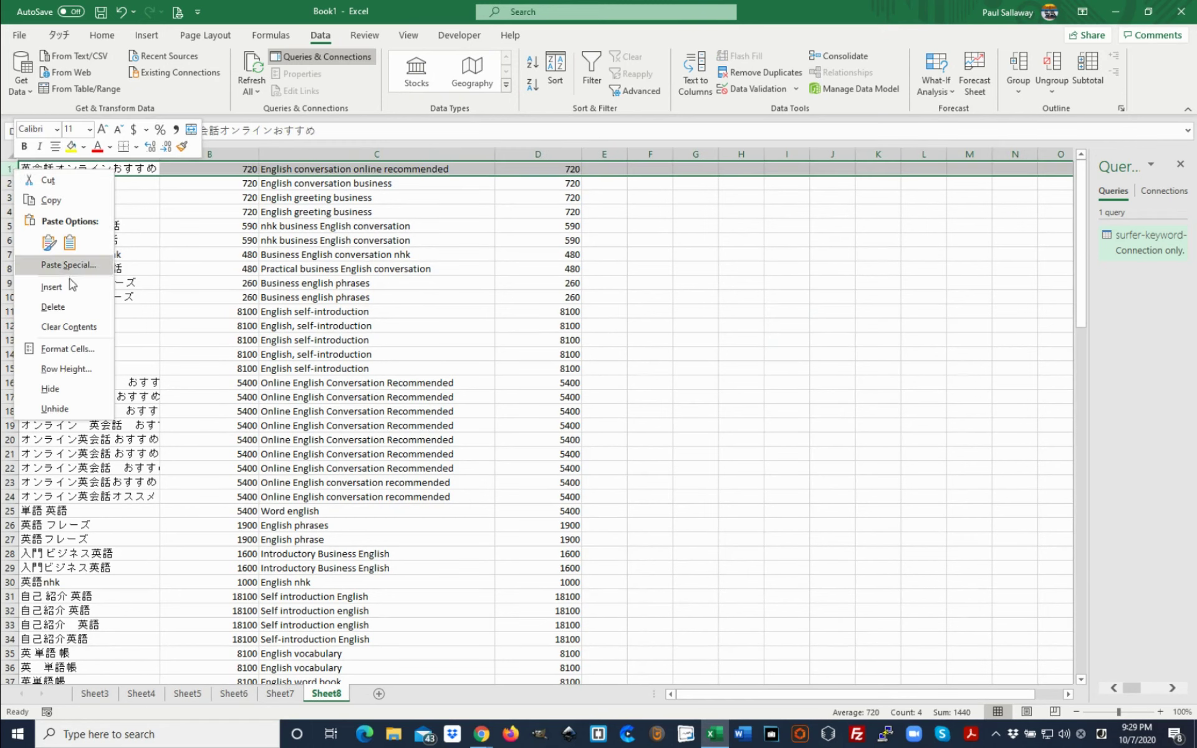
pyautogui.click(52, 287)
pyautogui.click(696, 250)
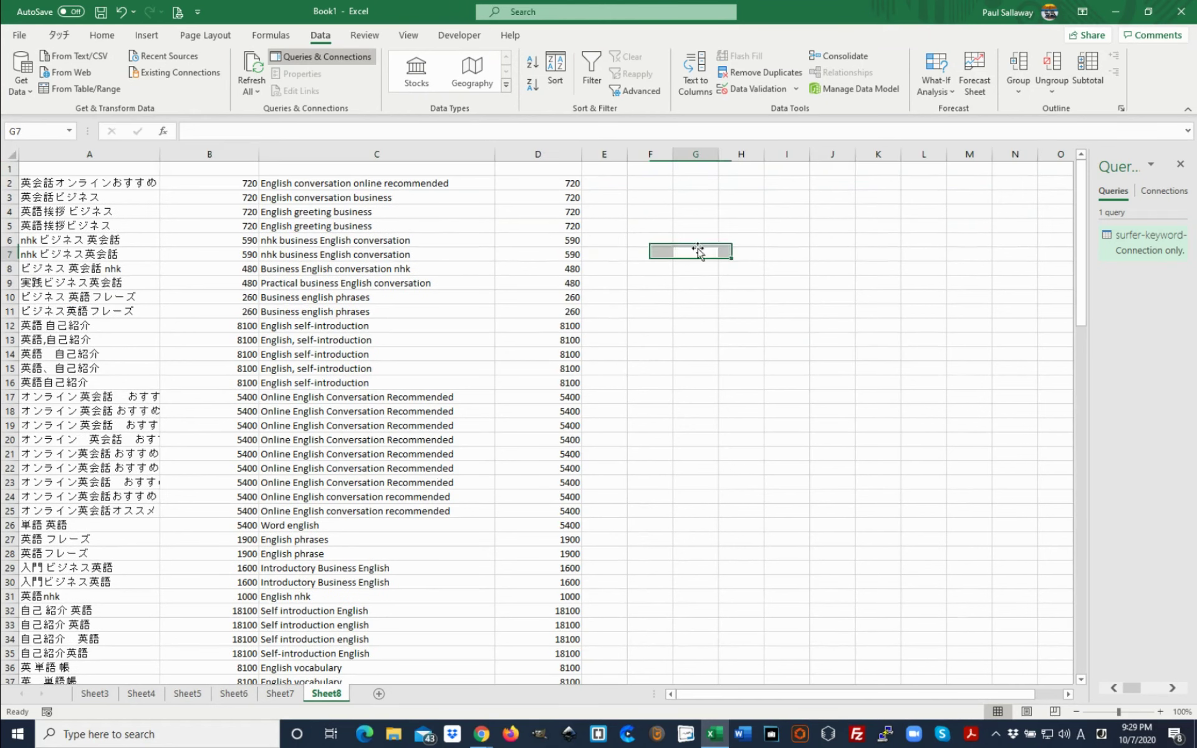
# Enter the headers Japanese, Vol 1, English and Vol 2 in cells A1 to D1.
pyautogui.click(88, 170)
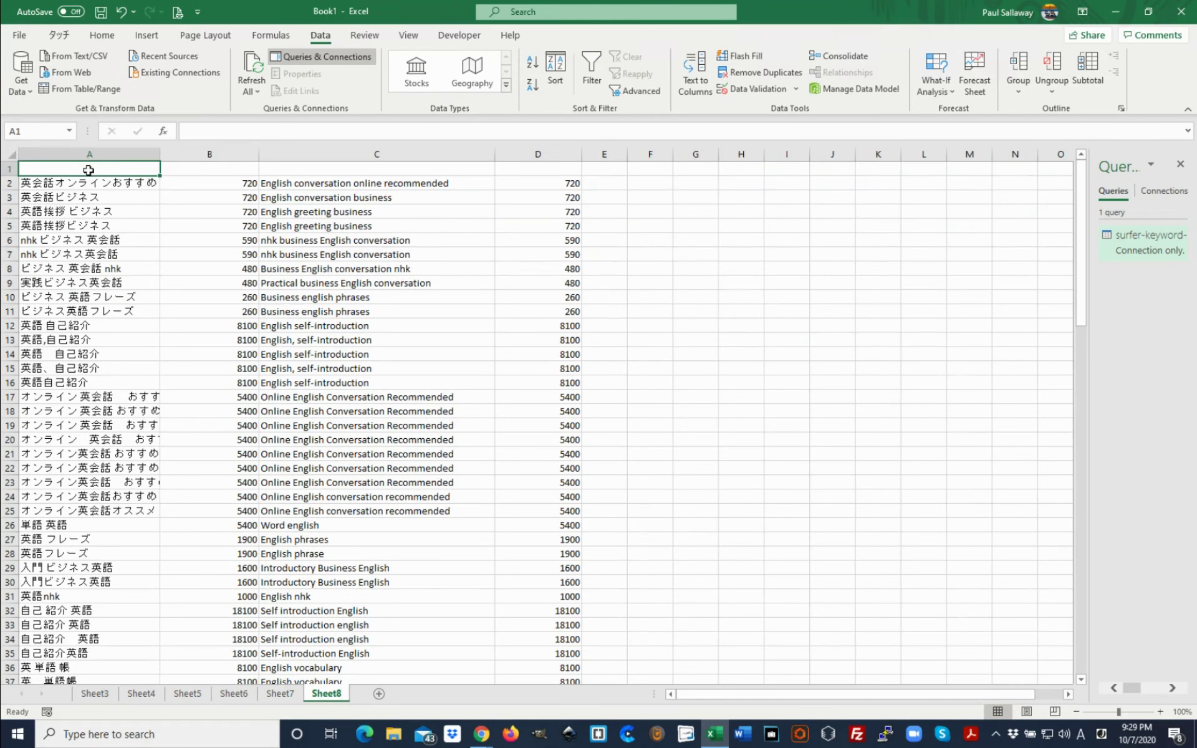
pyautogui.write('Japnese')
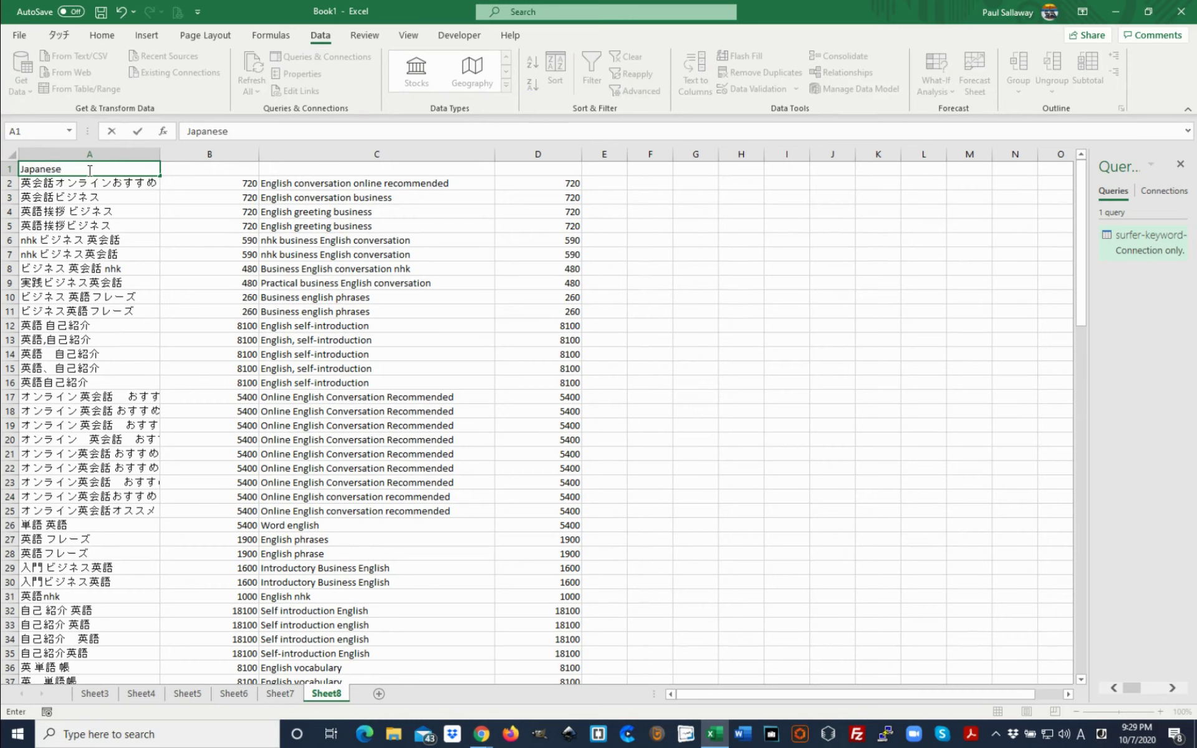
pyautogui.press('Tab')
pyautogui.write('V')
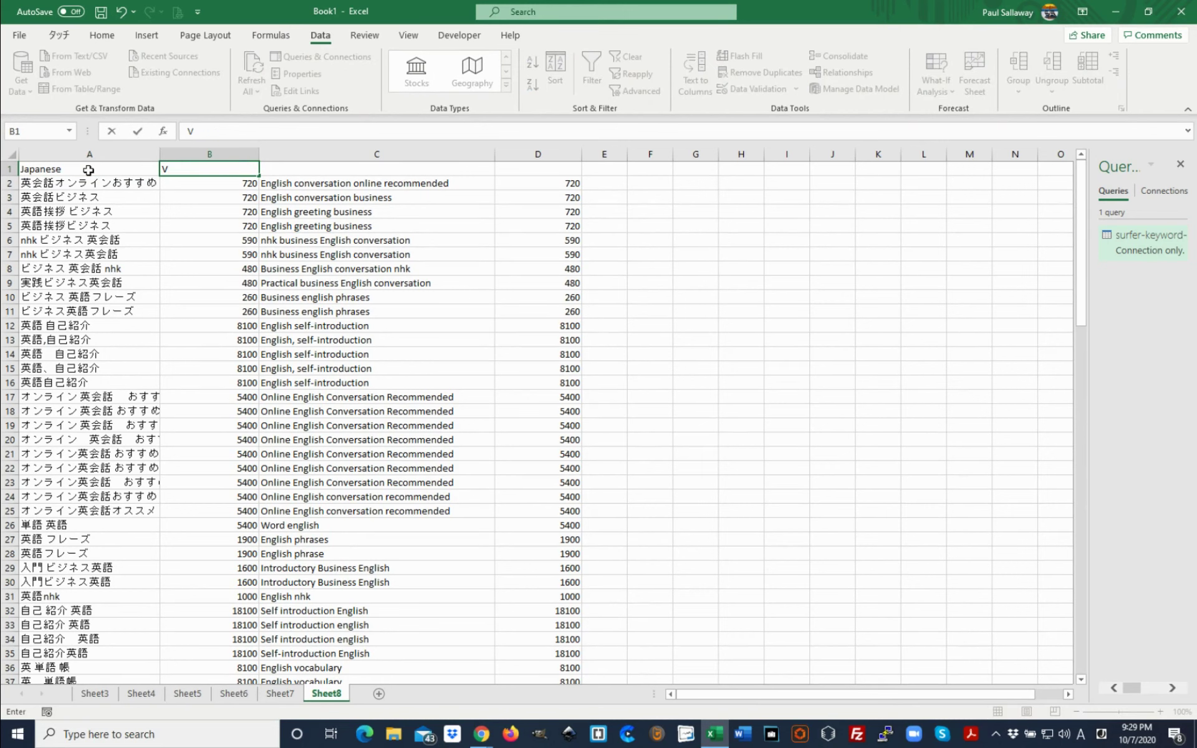
pyautogui.press('Tab')
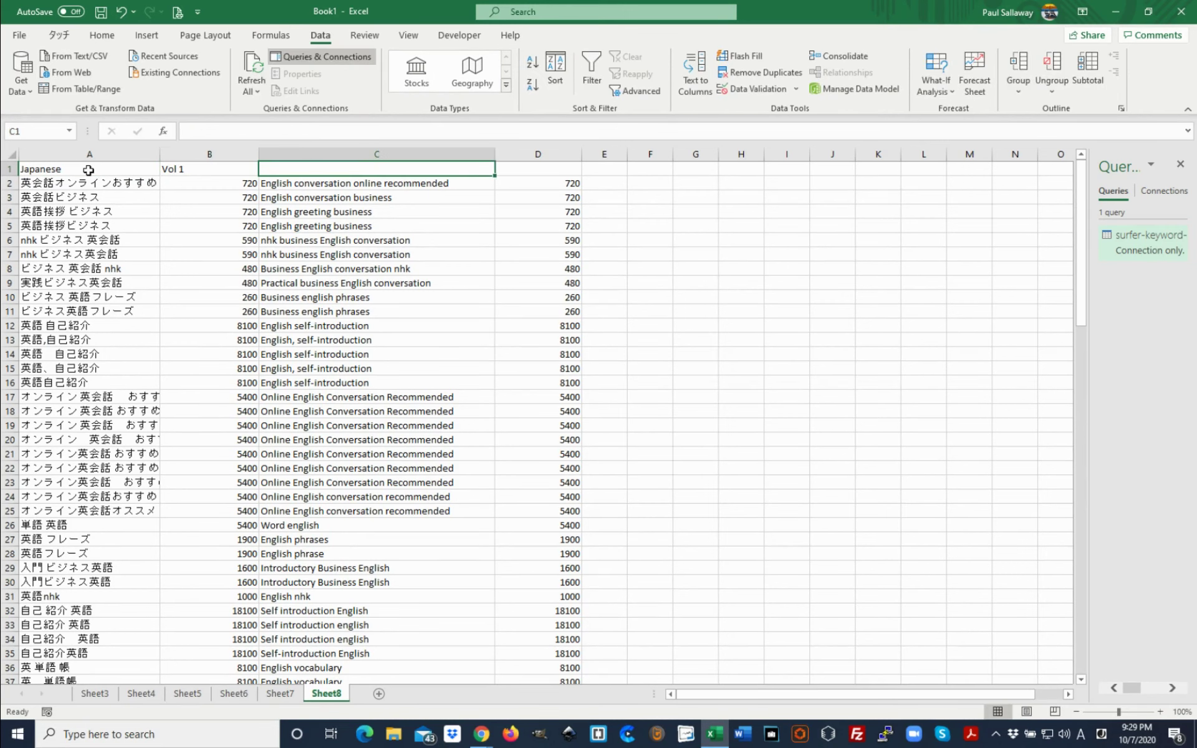
pyautogui.write('English')
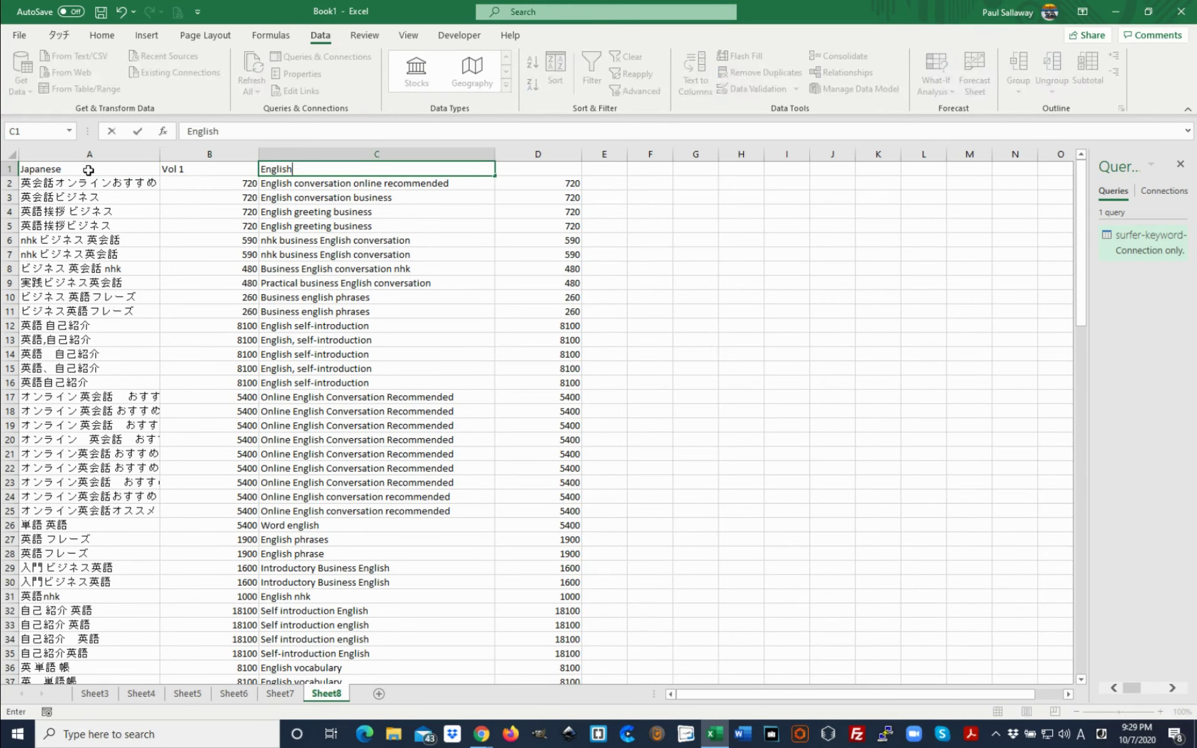
pyautogui.press('Tab')
pyautogui.write('V')
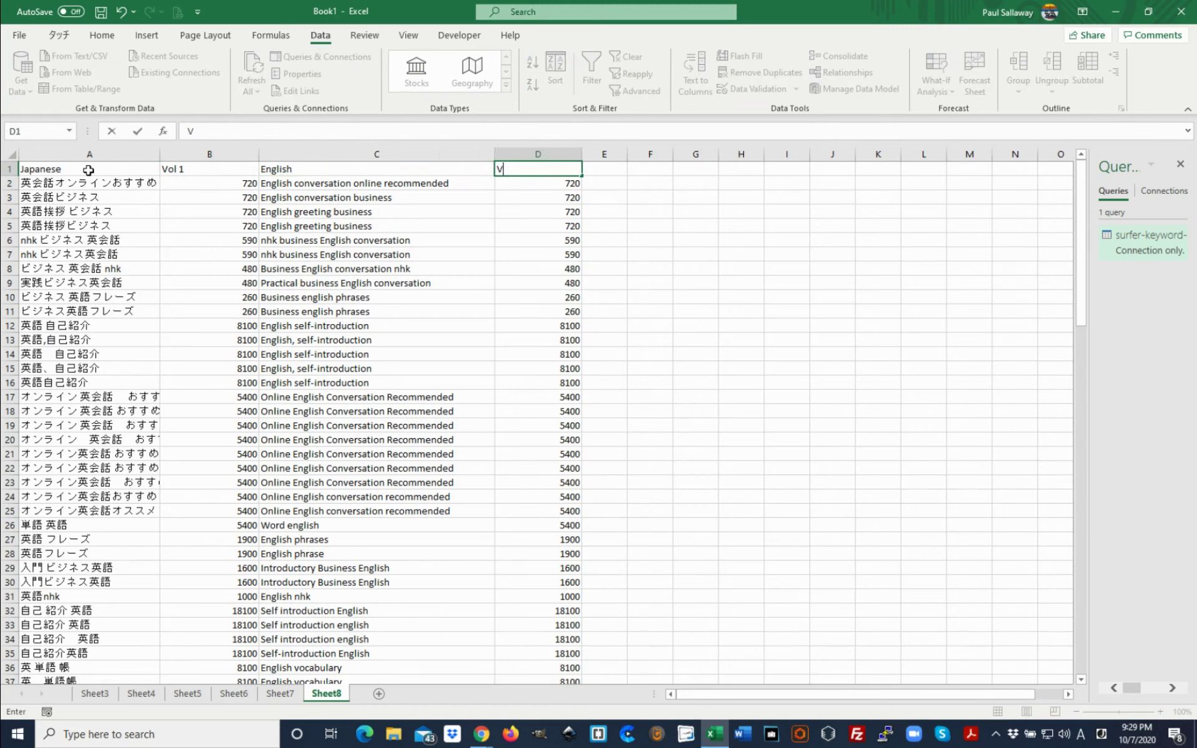
pyautogui.press('Tab')
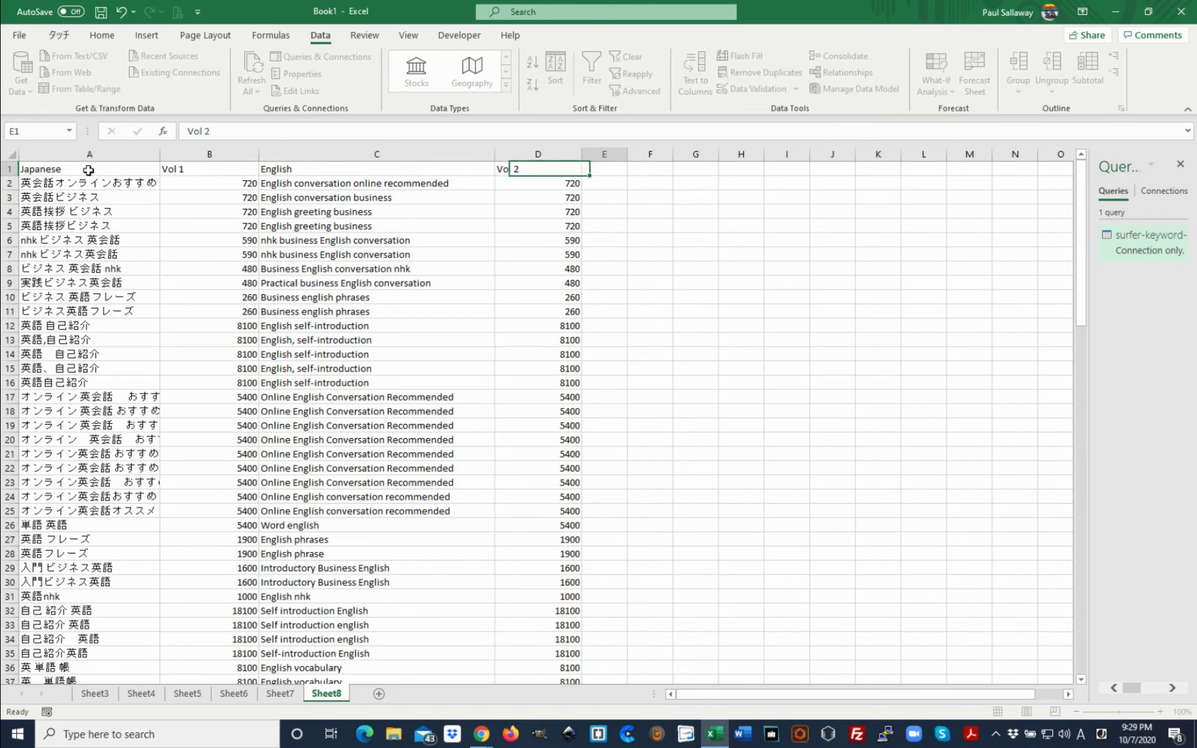
# Make the header text in row 1 bold.
pyautogui.click(9, 169)
pyautogui.rightClick(9, 169)
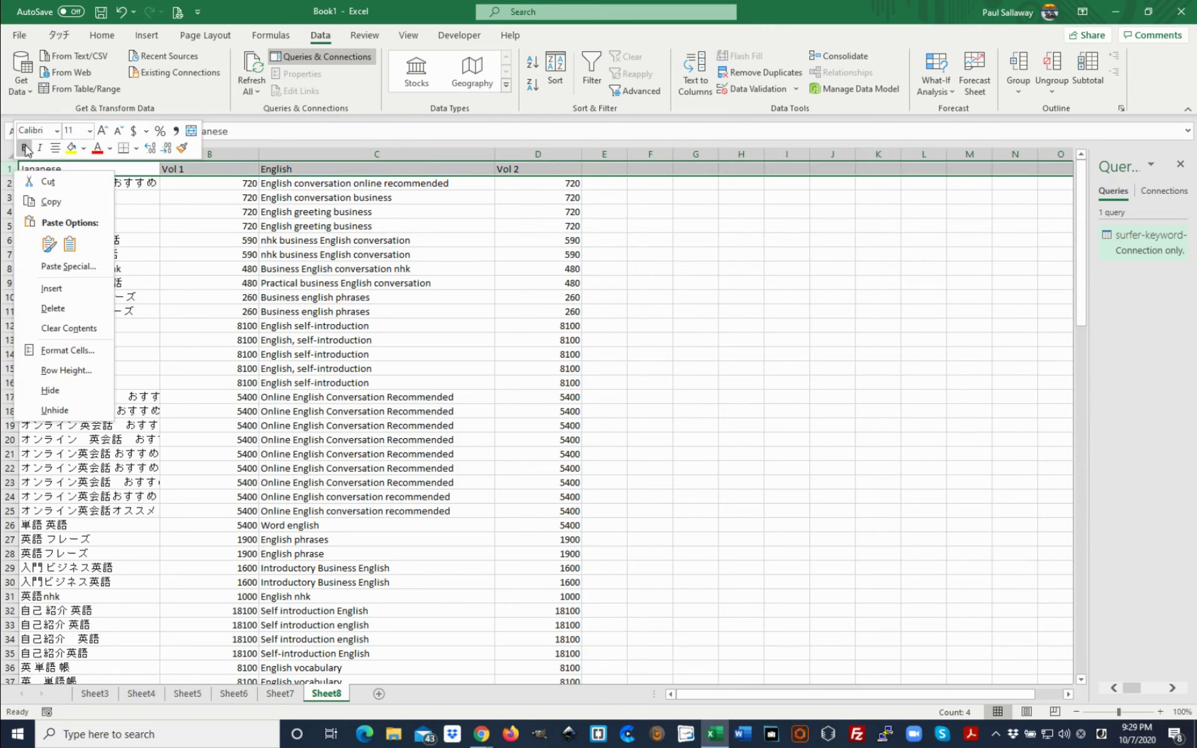
pyautogui.click(25, 149)
pyautogui.click(741, 272)
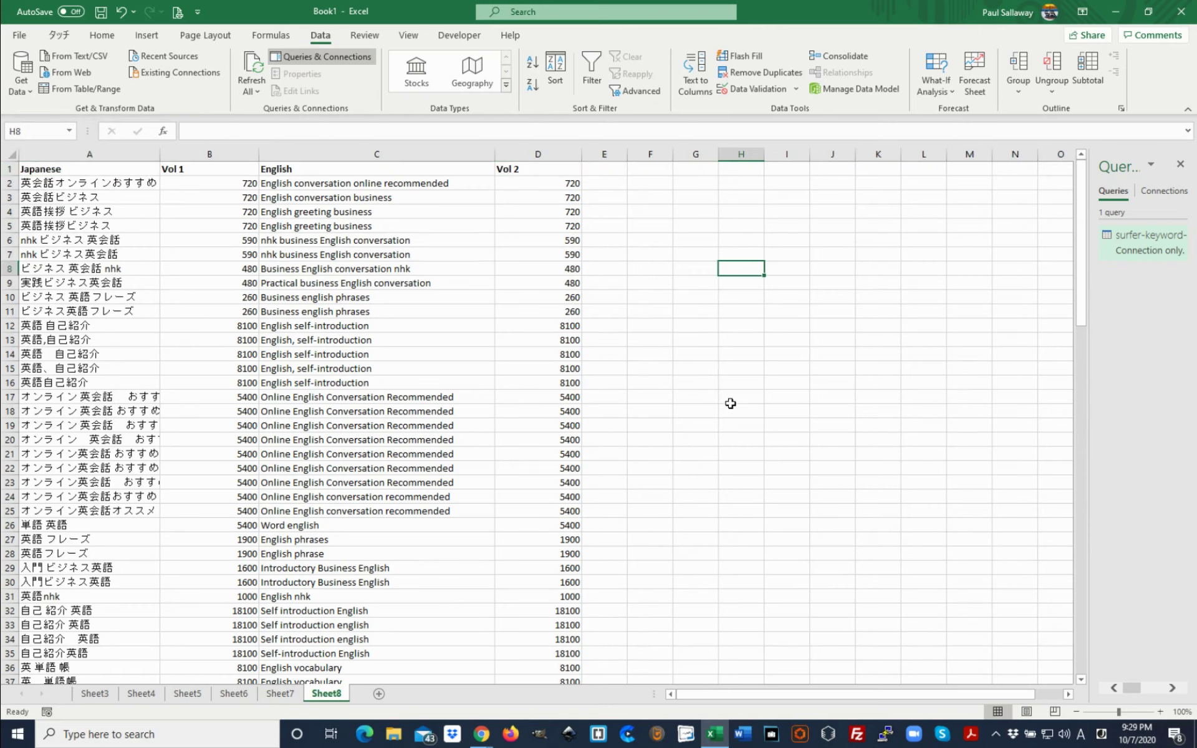
# Sort the whole keyword table, A1 to D111 with headers, by Vol 1 from largest to smallest.
pyautogui.scroll(-2, 711, 412)
pyautogui.scroll(2, 709, 425)
pyautogui.click(545, 180)
pyautogui.click(547, 170)
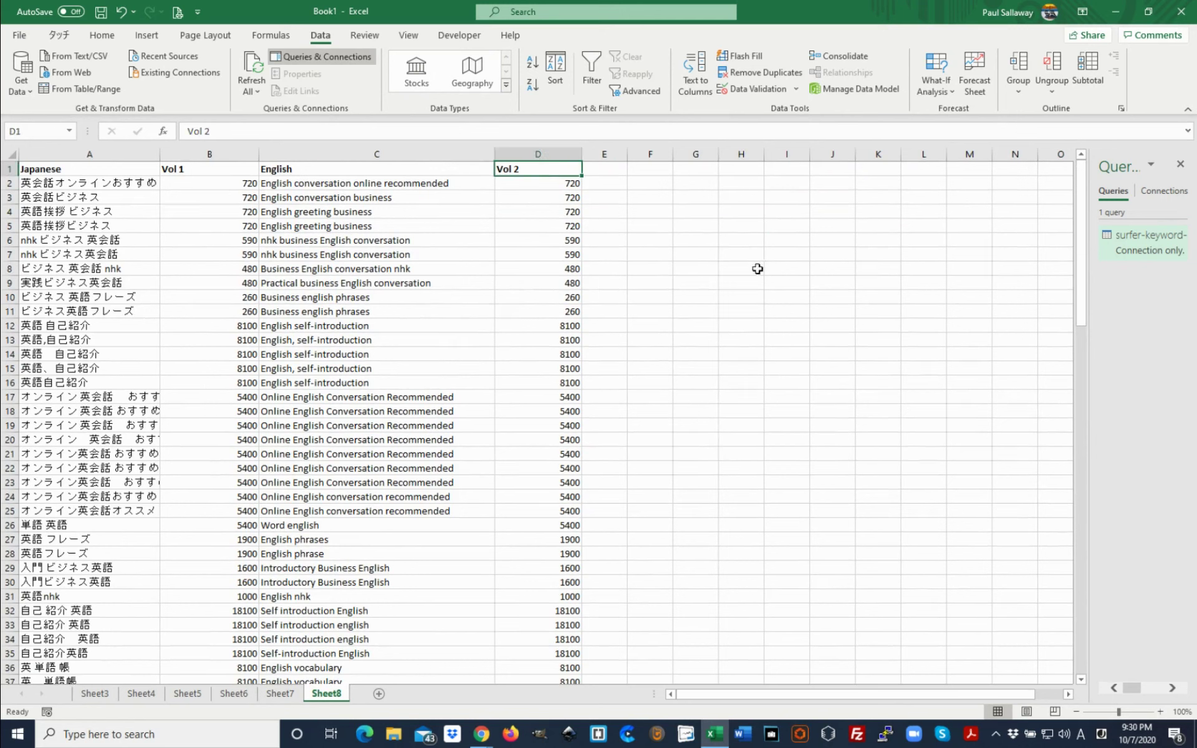
pyautogui.press('Left')
pyautogui.press('Left')
pyautogui.press('Left')
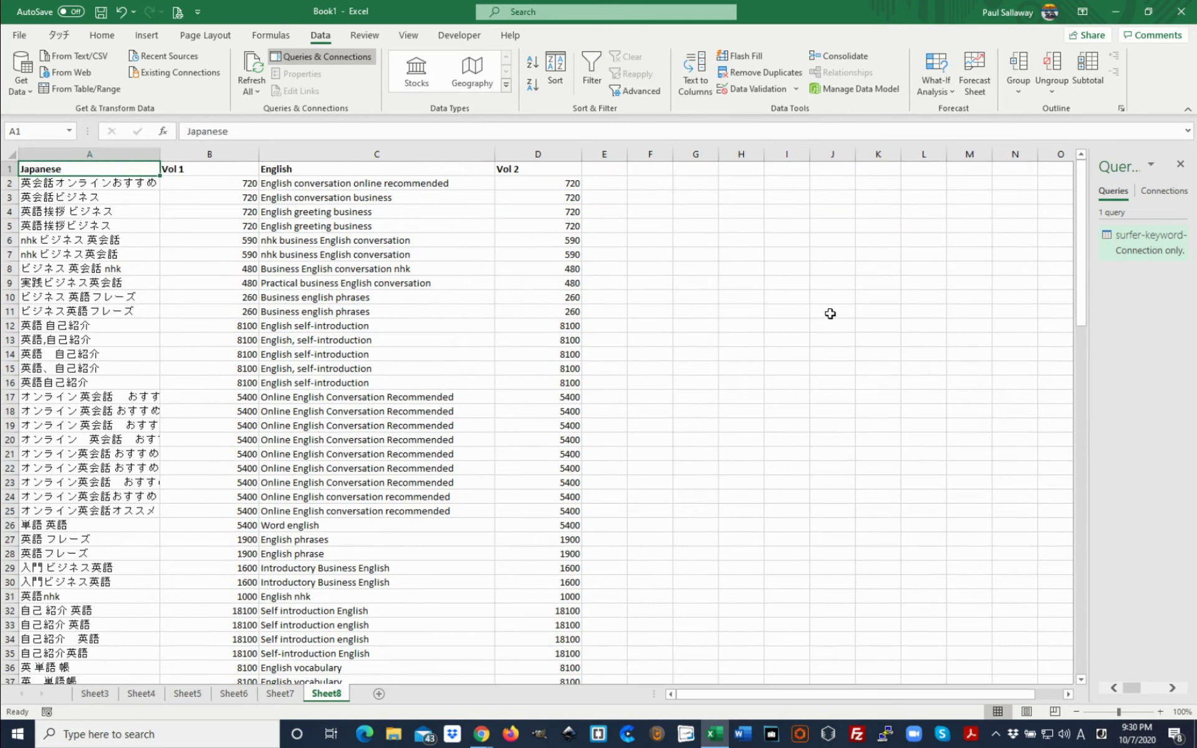
pyautogui.hotkey('shift', 'Down')
pyautogui.hotkey('shift', 'Down')
pyautogui.hotkey('shift', 'Right')
pyautogui.hotkey('shift', 'Right')
pyautogui.hotkey('shift', 'Right')
pyautogui.hotkey('shift', 'Down')
pyautogui.hotkey('shift', 'Down')
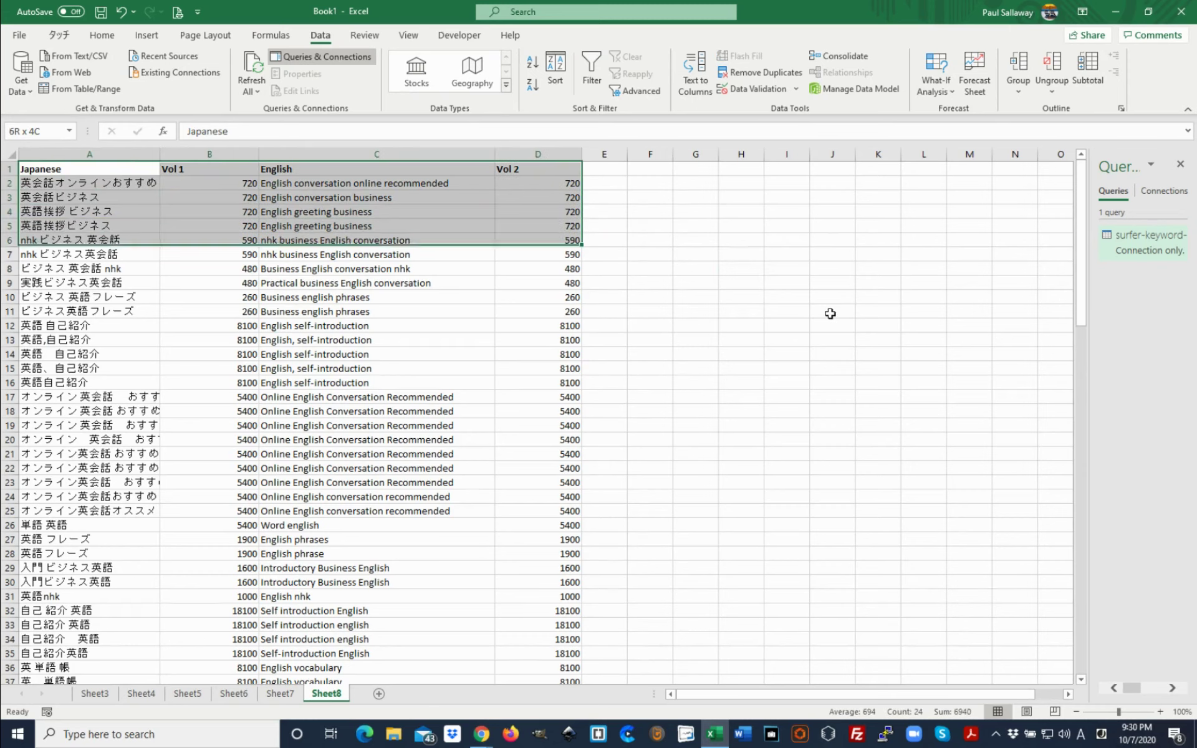
pyautogui.hotkey('shift', 'Down')
pyautogui.hotkey('ctrl', 'shift', 'Down')
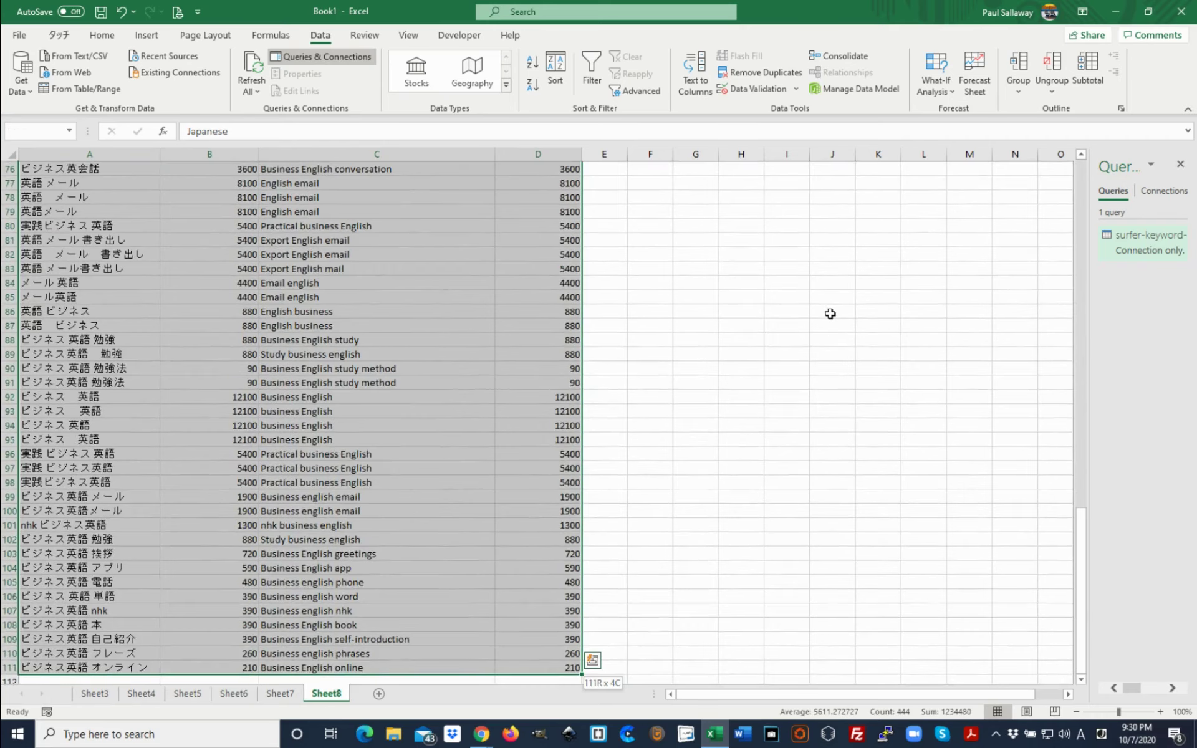
pyautogui.hotkey('shift', 'Down')
pyautogui.hotkey('shift', 'Down')
pyautogui.hotkey('shift', 'Up')
pyautogui.hotkey('shift', 'Up')
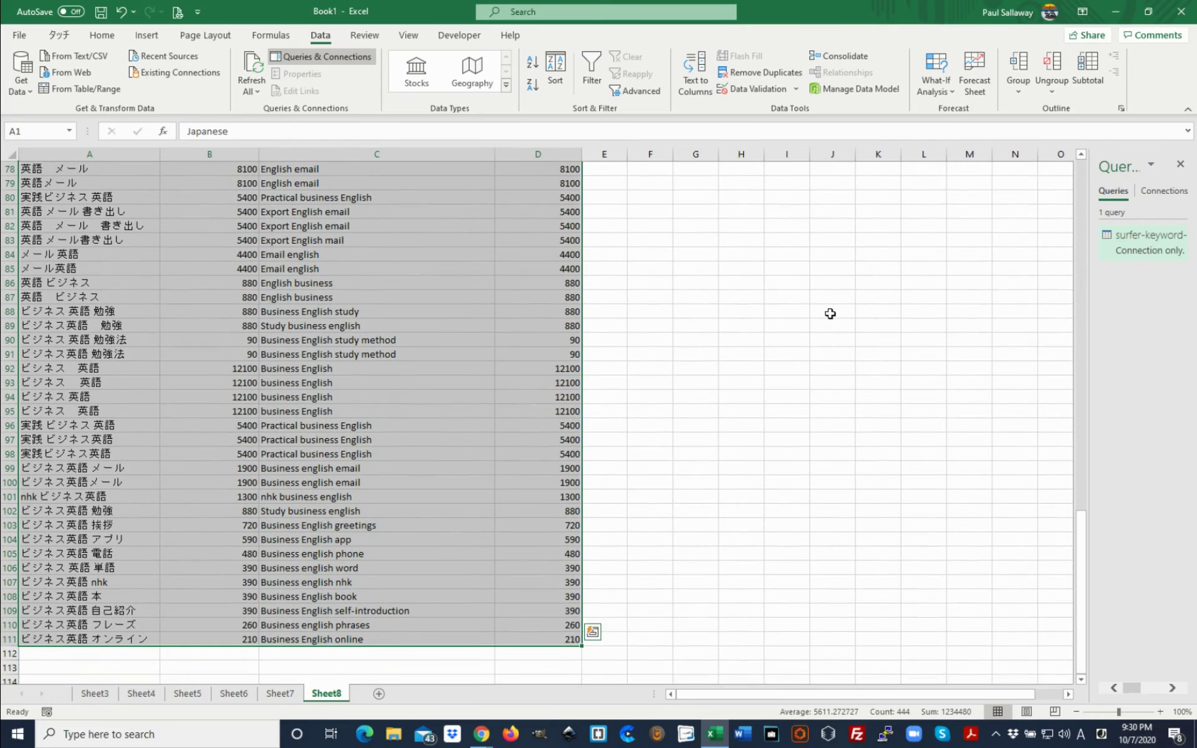
pyautogui.click(555, 75)
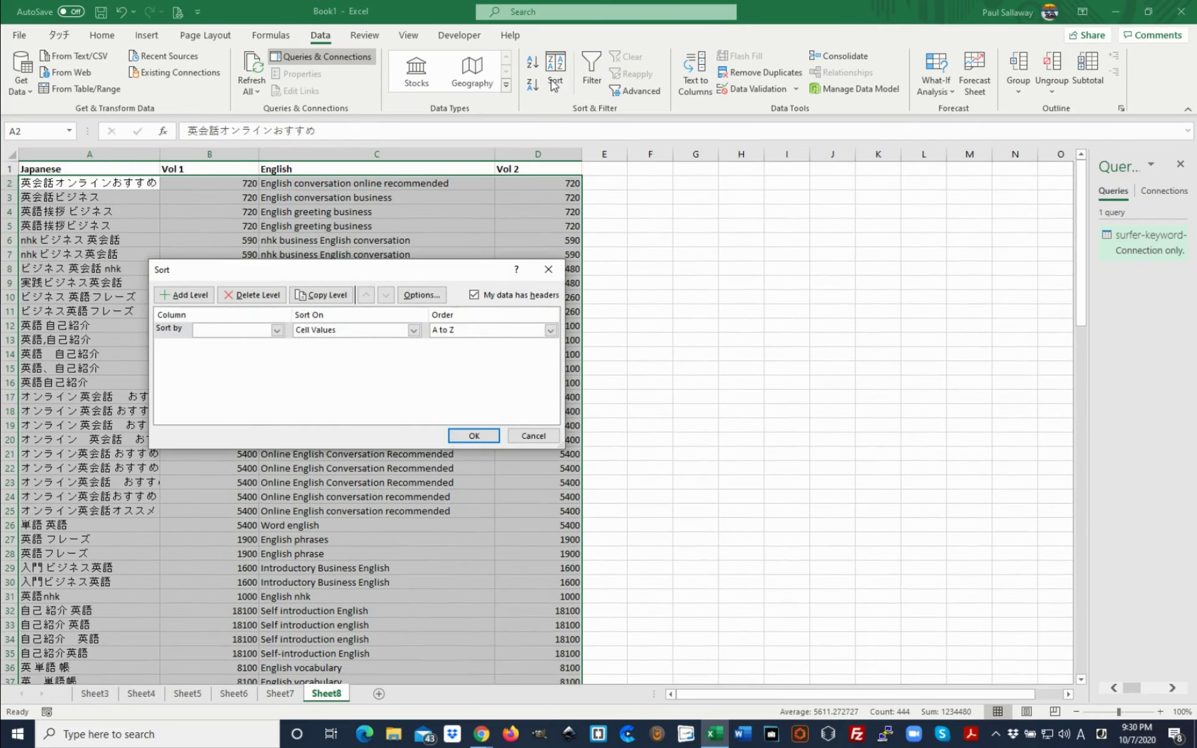
pyautogui.click(277, 330)
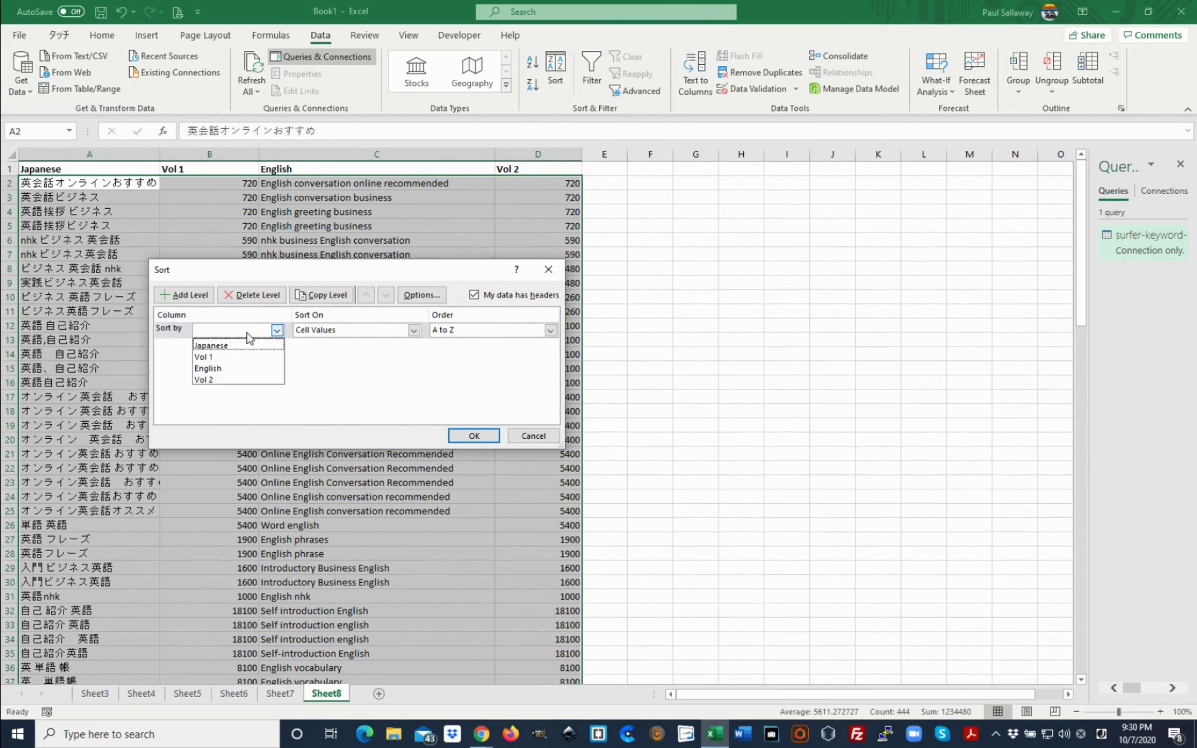
pyautogui.click(225, 357)
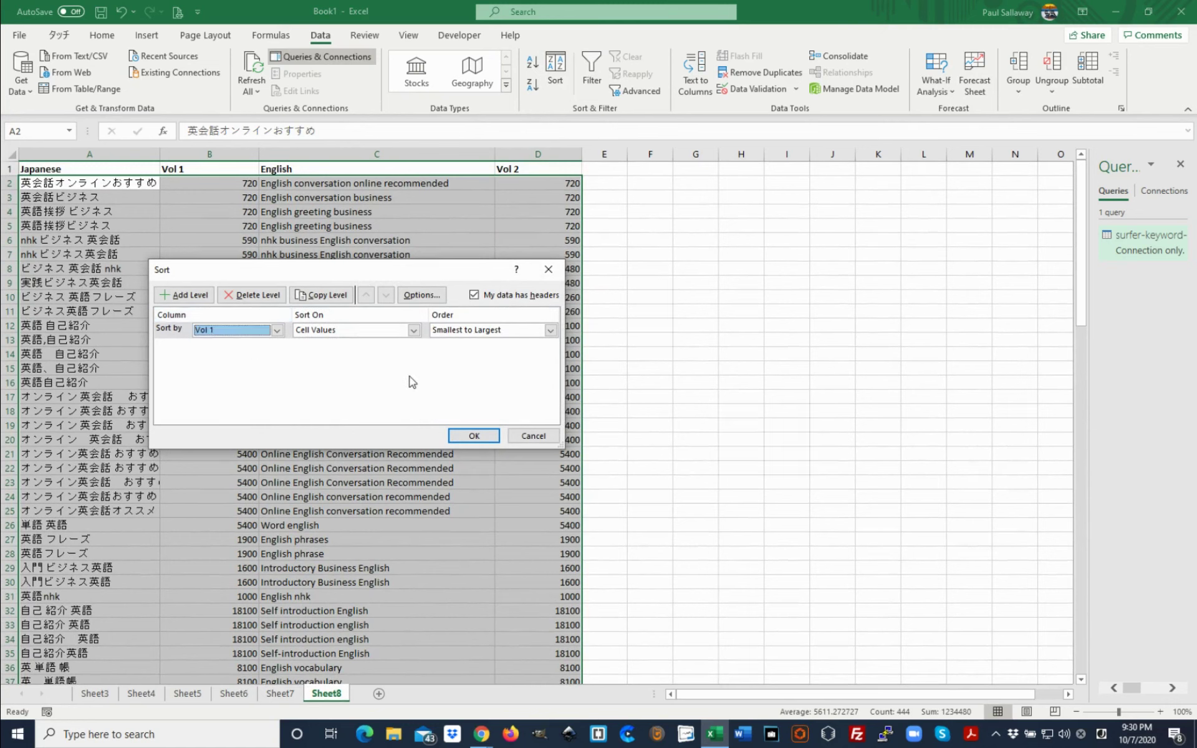
pyautogui.click(486, 331)
pyautogui.click(477, 347)
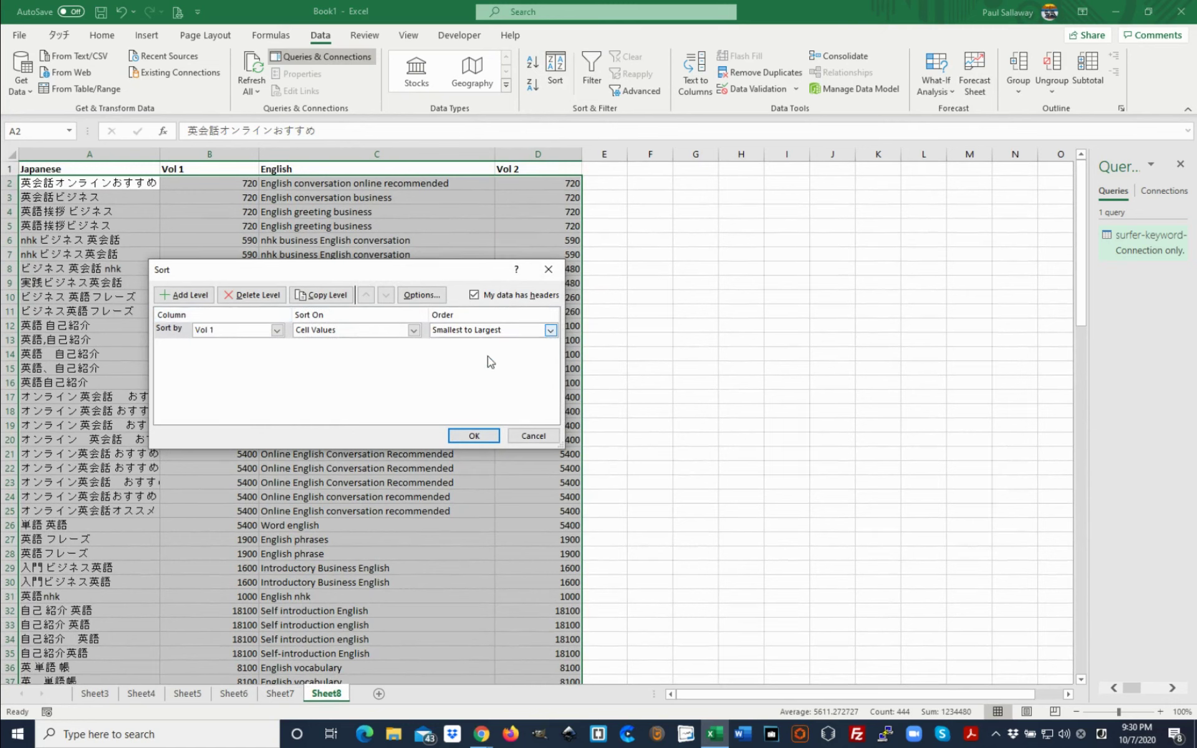
pyautogui.click(474, 436)
pyautogui.click(682, 340)
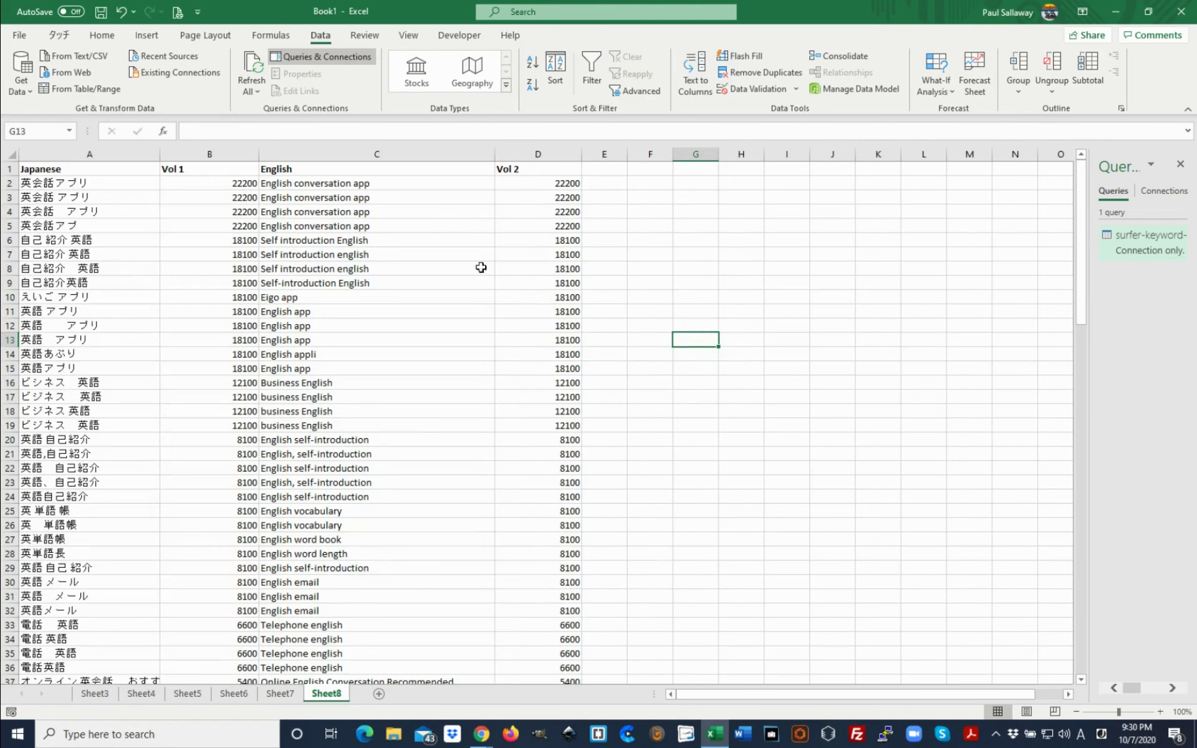
pyautogui.click(402, 181)
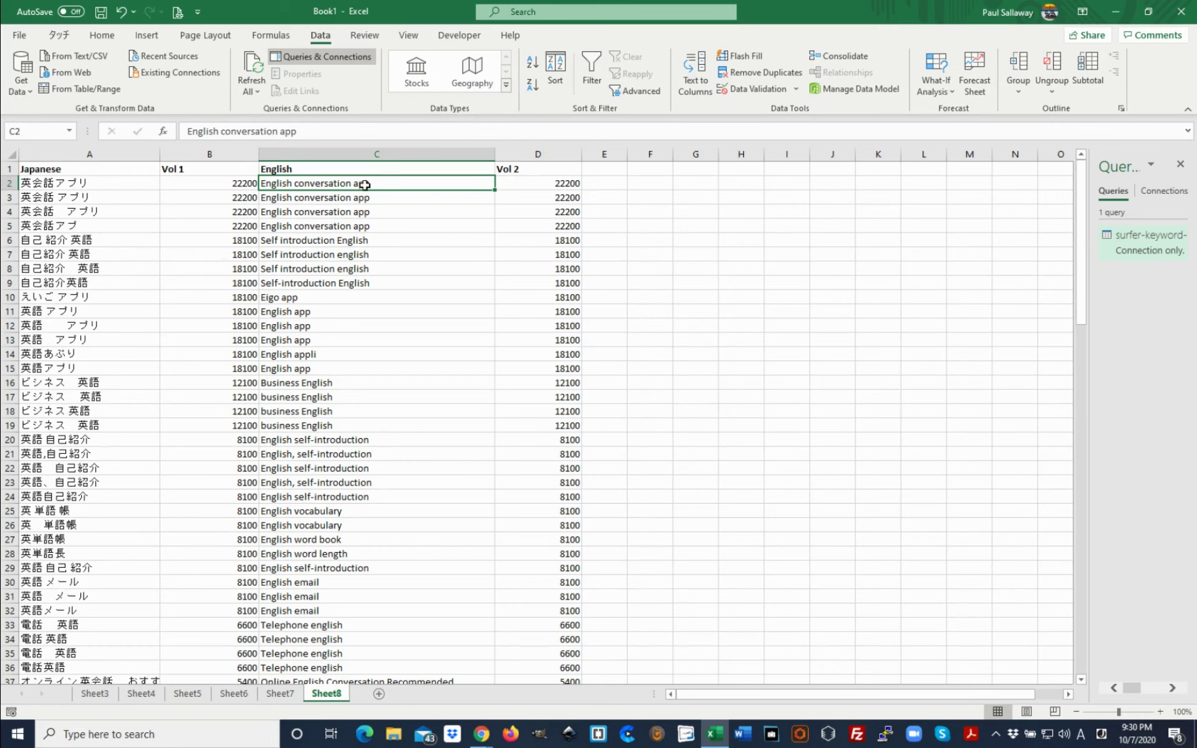
pyautogui.click(377, 198)
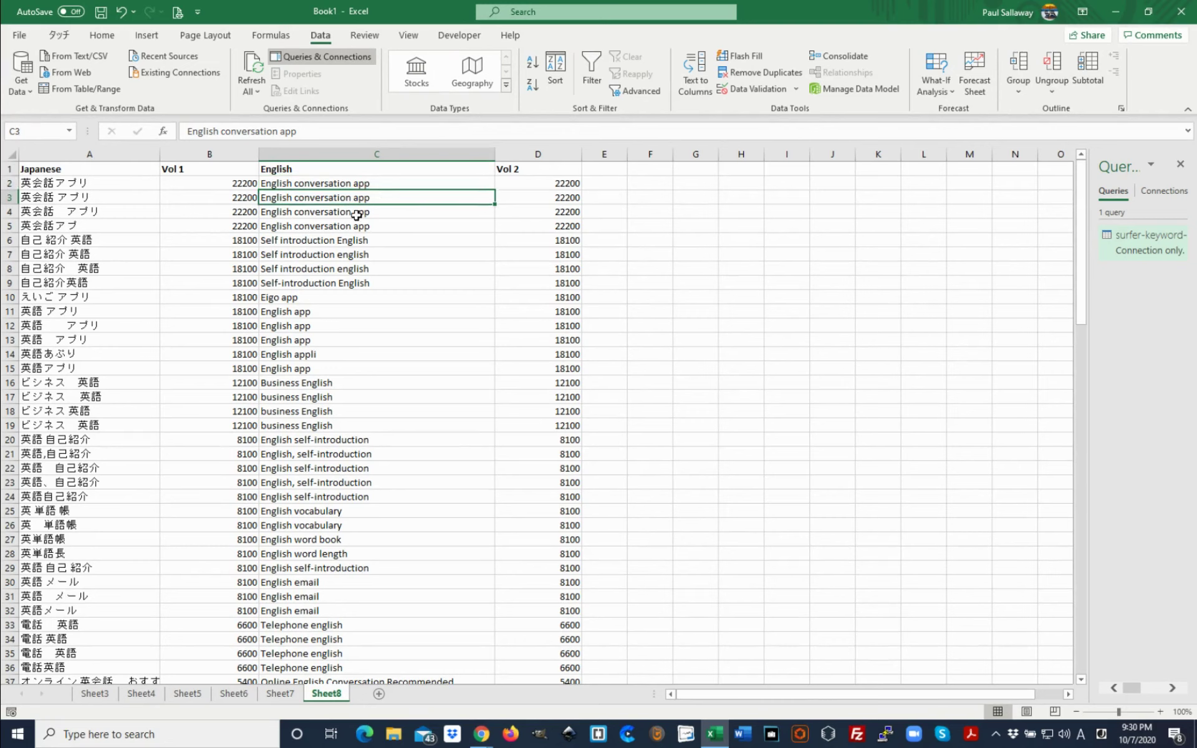
pyautogui.click(383, 212)
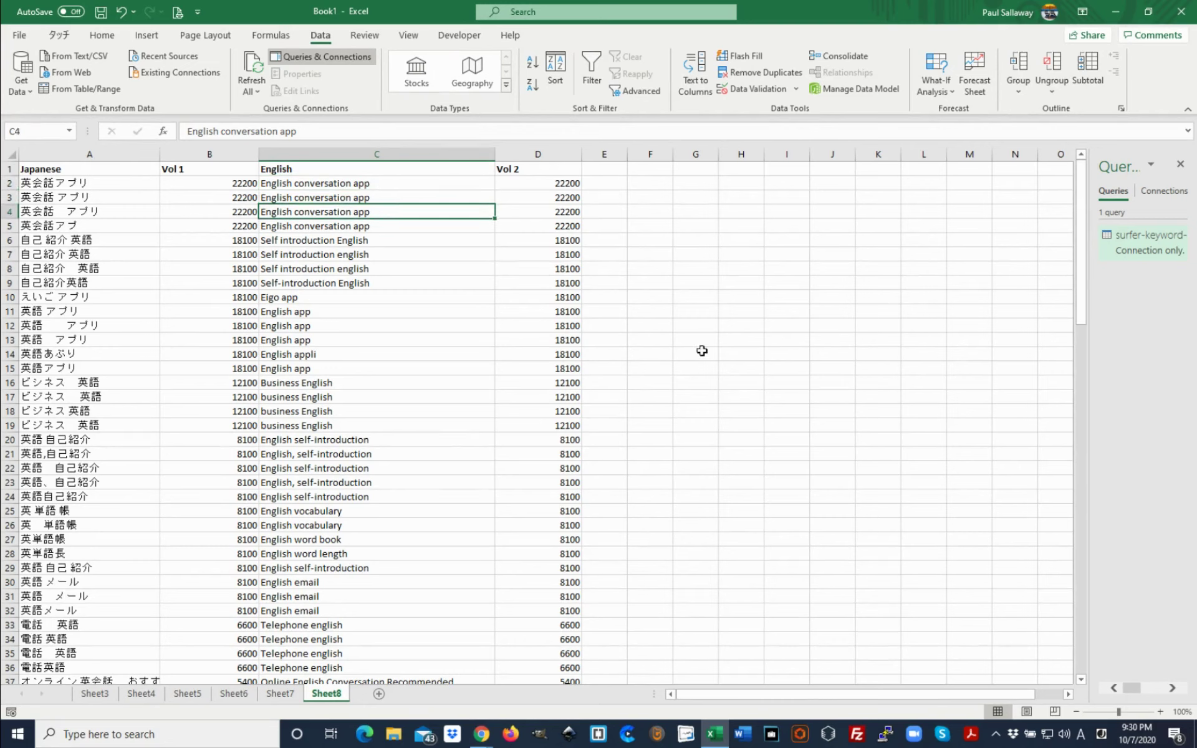
# Turn on filtering for the whole keyword table, A1 to D111, with row 1 as headers.
pyautogui.click(73, 171)
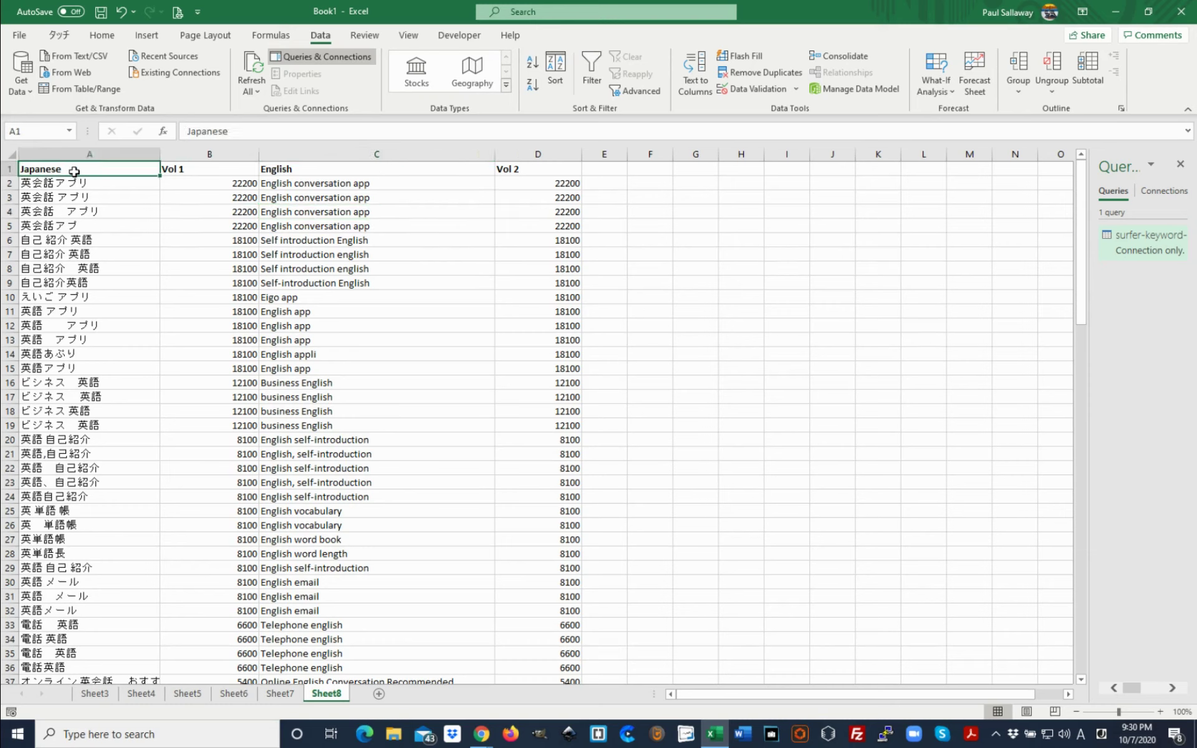
pyautogui.hotkey('shift', 'Right')
pyautogui.hotkey('shift', 'Right')
pyautogui.hotkey('shift', 'Right')
pyautogui.hotkey('shift', 'Down')
pyautogui.hotkey('shift', 'Down')
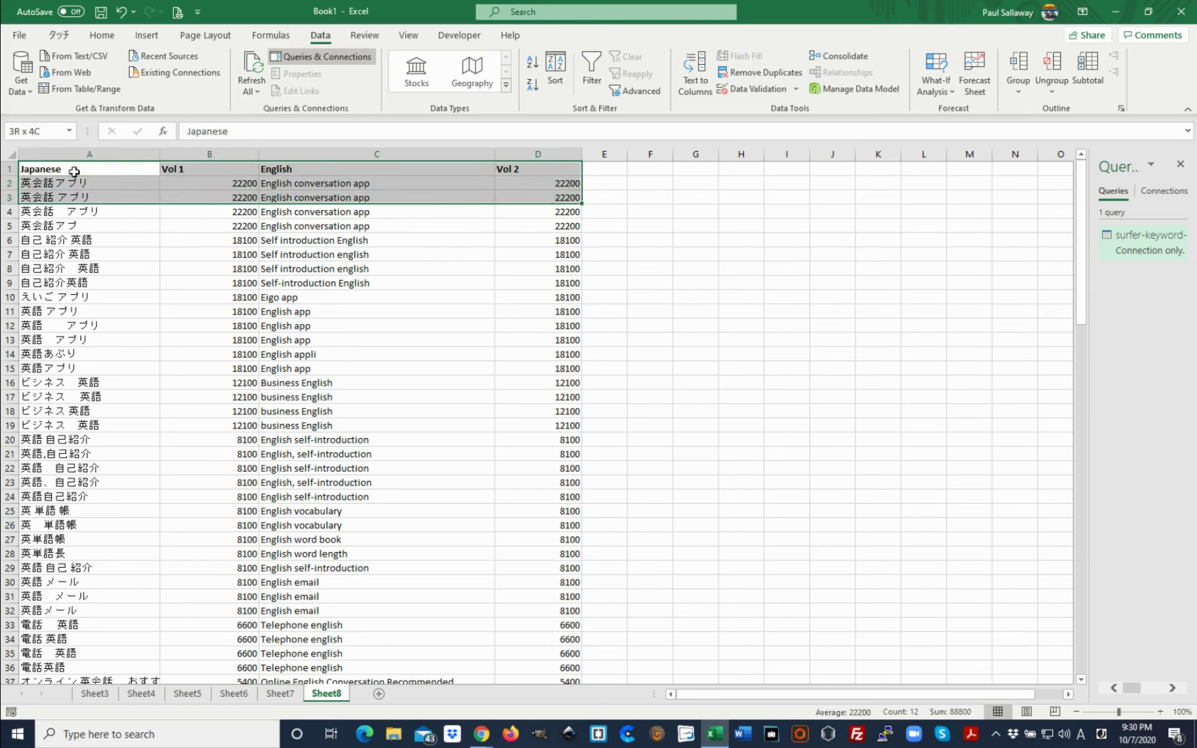
pyautogui.press('End')
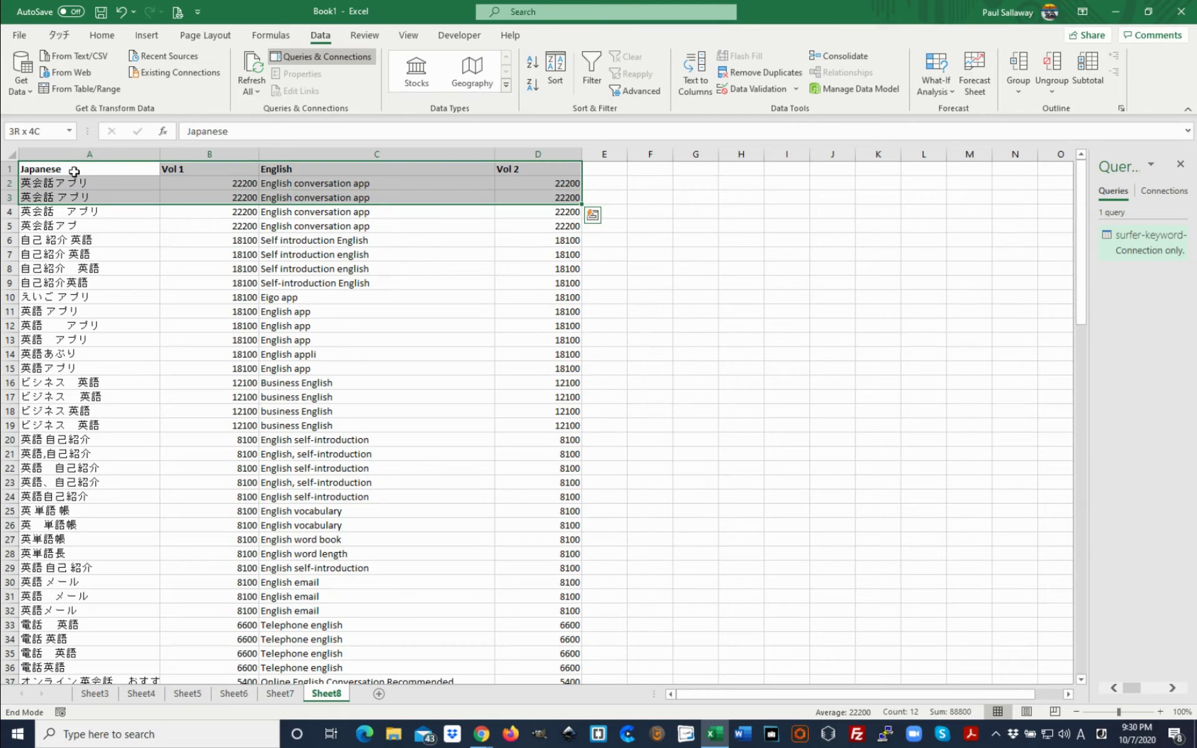
pyautogui.hotkey('shift', 'Down')
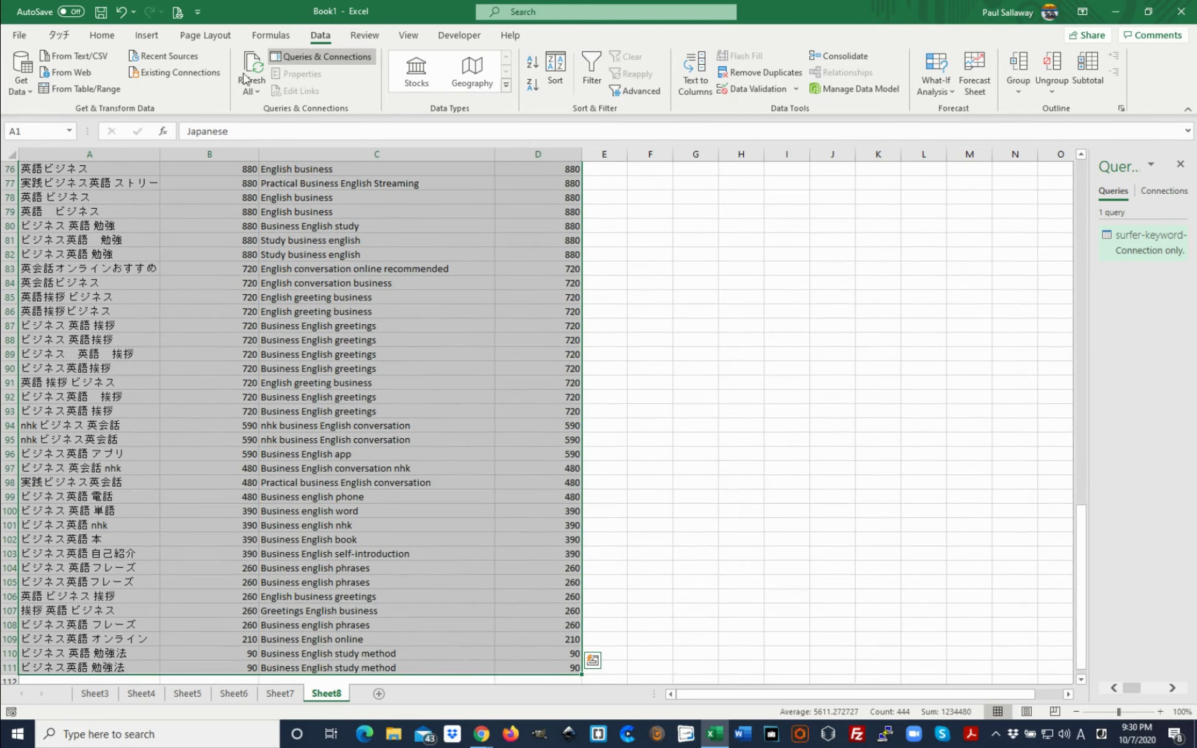
pyautogui.click(593, 80)
pyautogui.scroll(20, 733, 318)
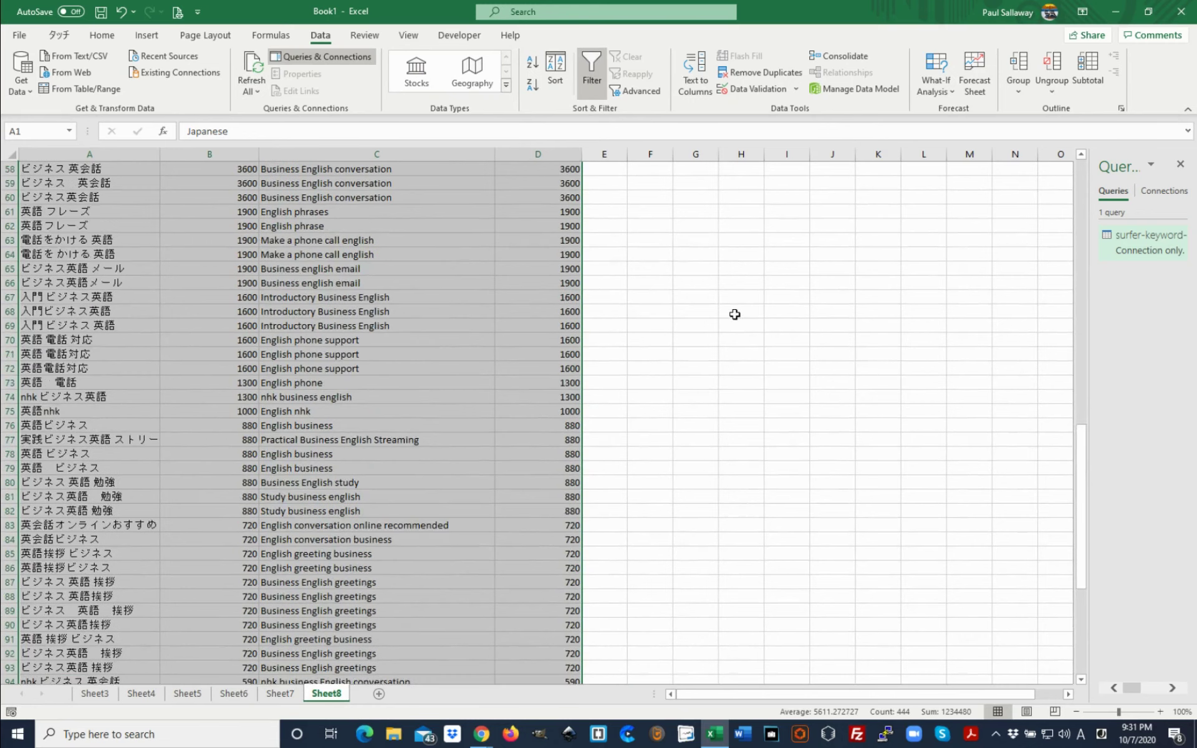
pyautogui.click(661, 223)
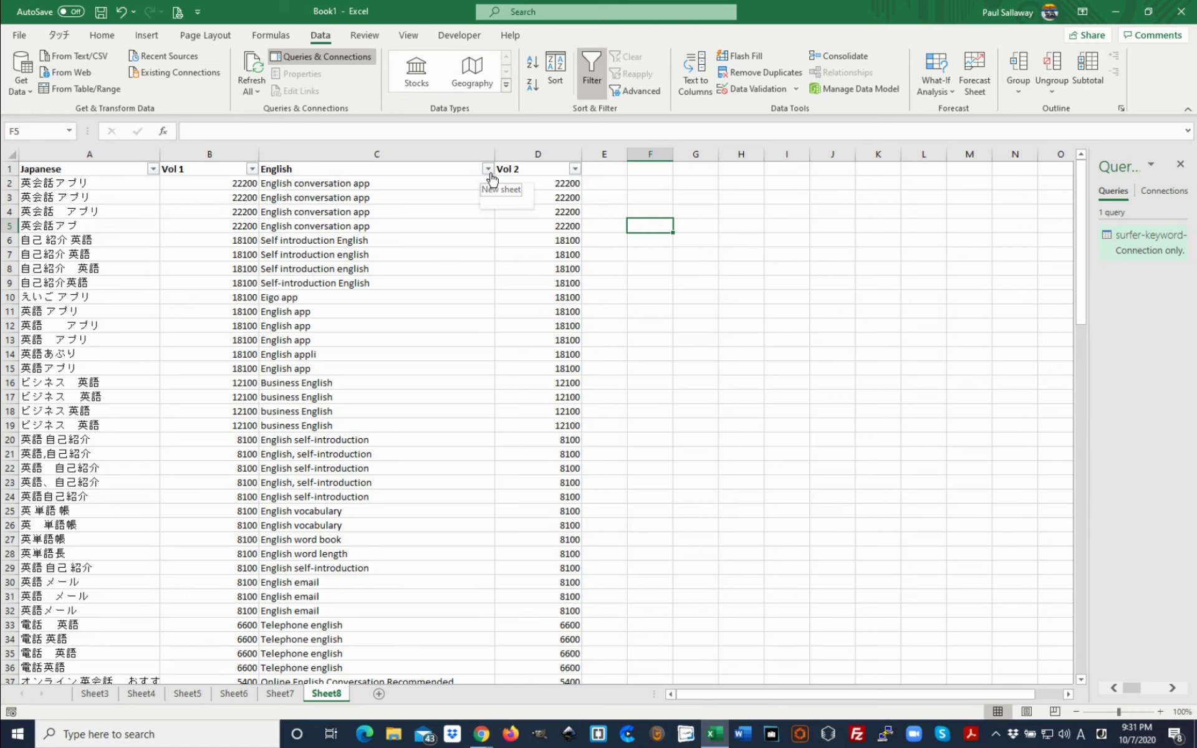
pyautogui.click(487, 169)
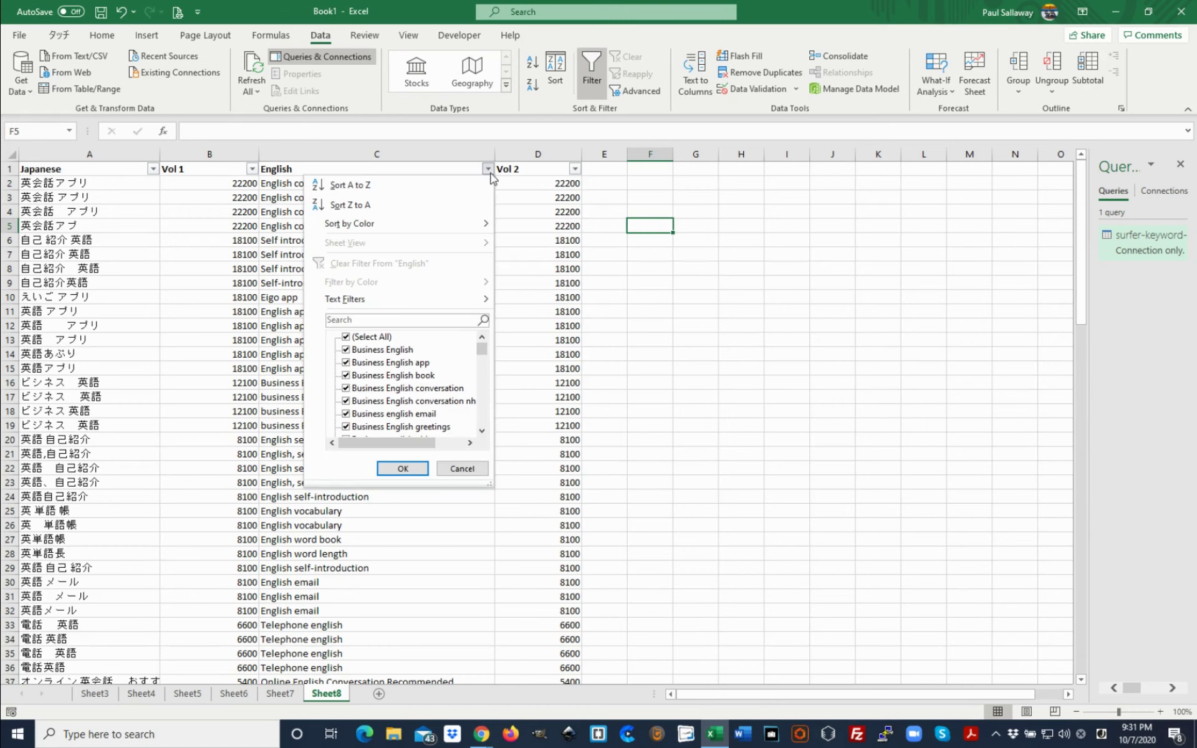
pyautogui.moveTo(385, 306)
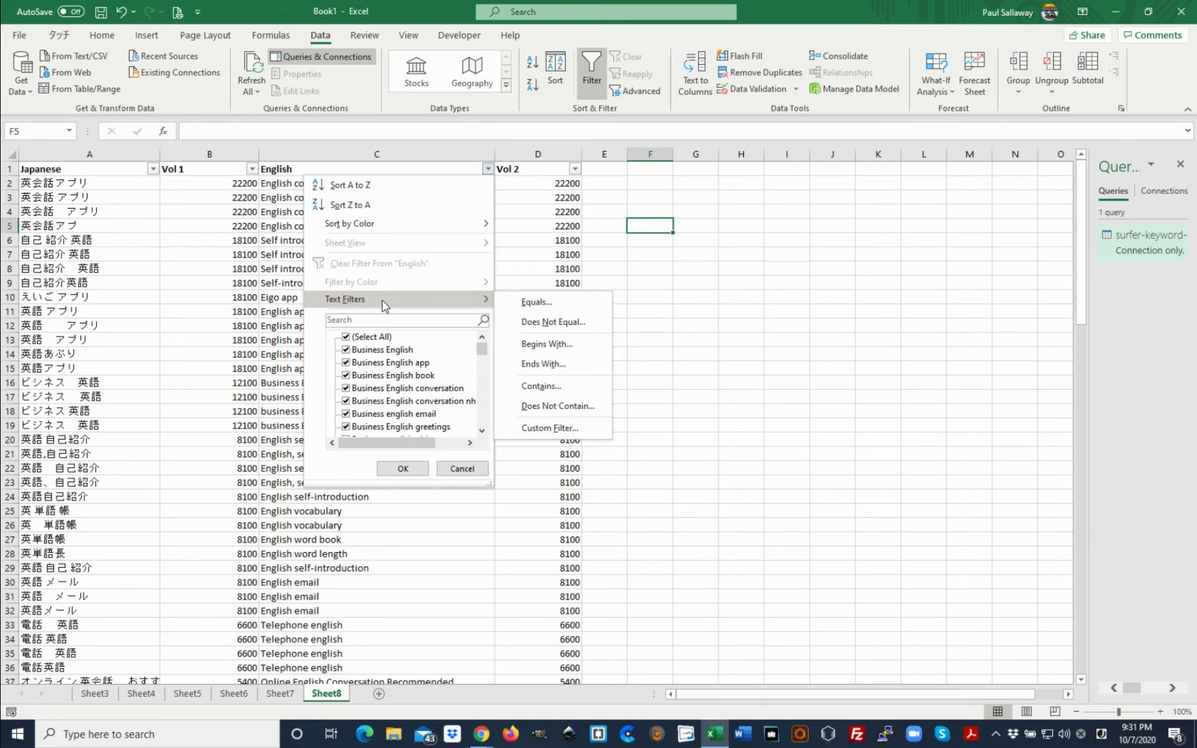
pyautogui.click(546, 428)
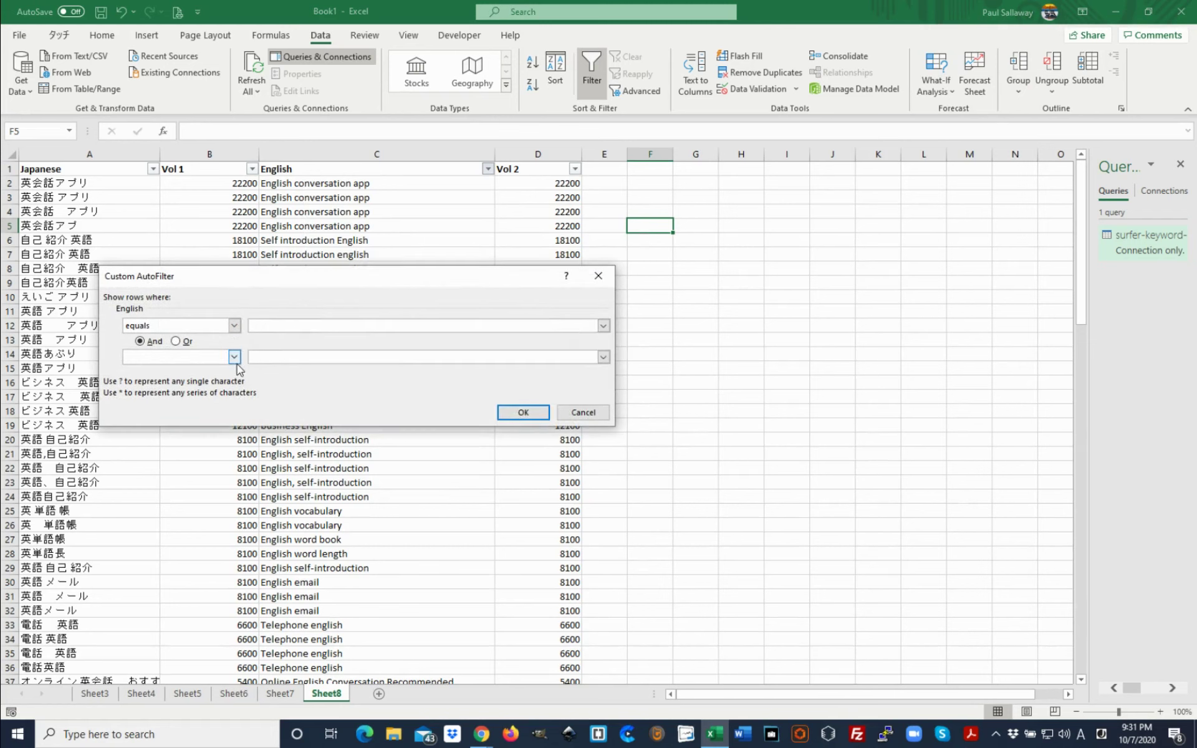
pyautogui.click(199, 329)
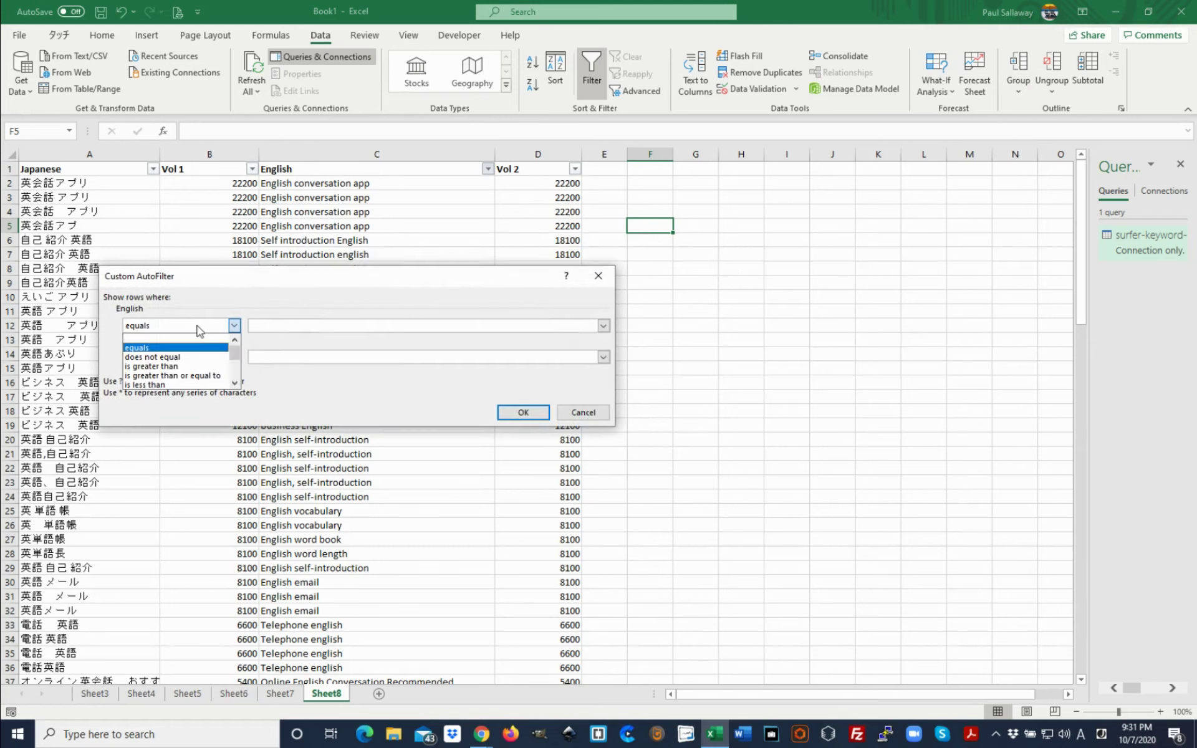
pyautogui.click(176, 348)
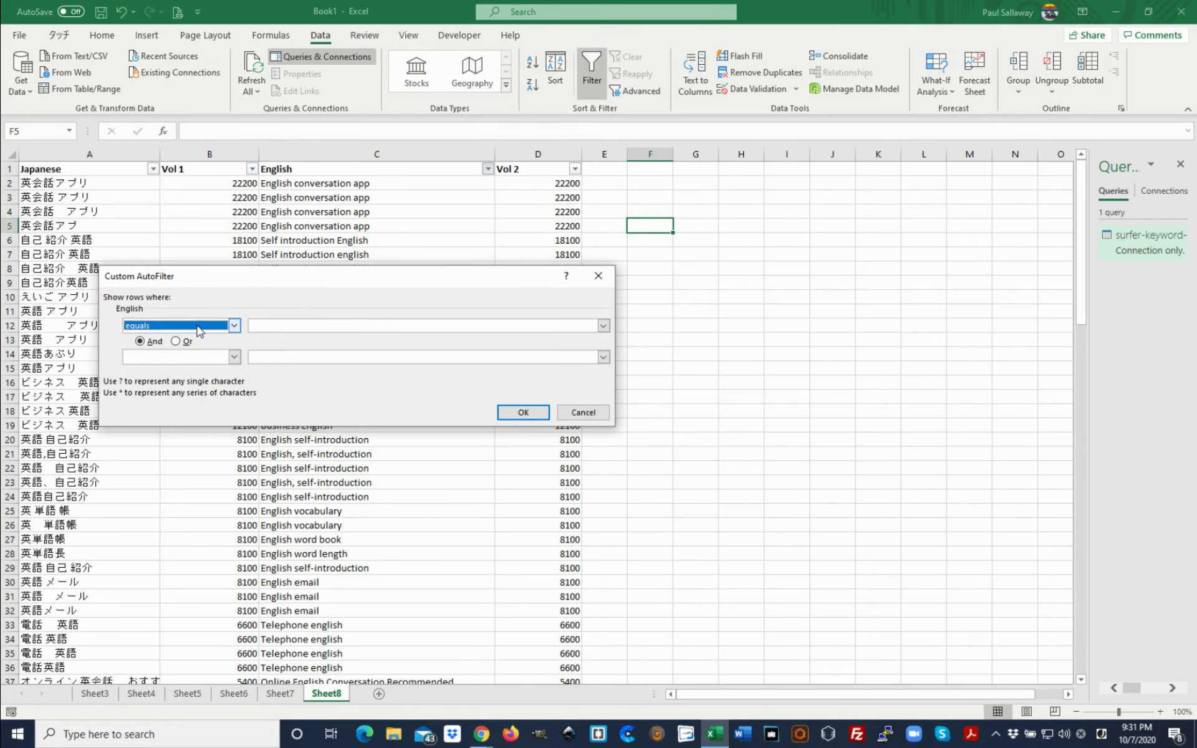
pyautogui.click(575, 413)
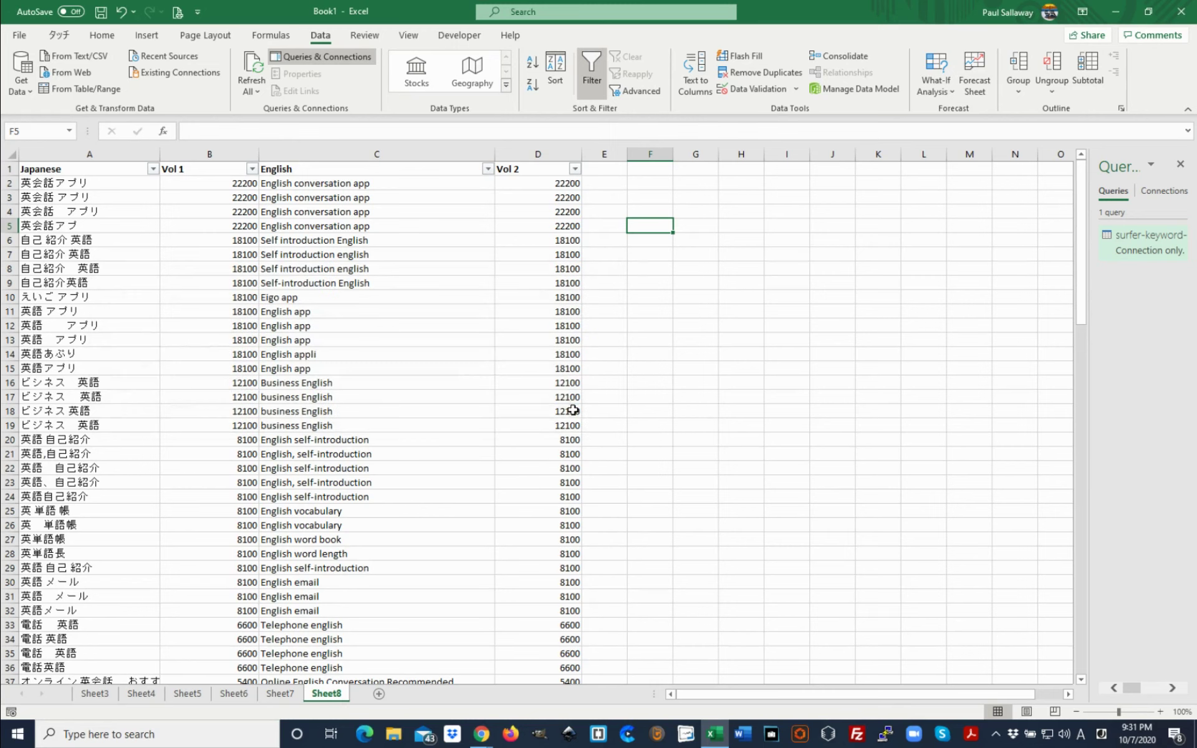
# Filter the English column to show only rows that do not contain "app".
pyautogui.click(488, 171)
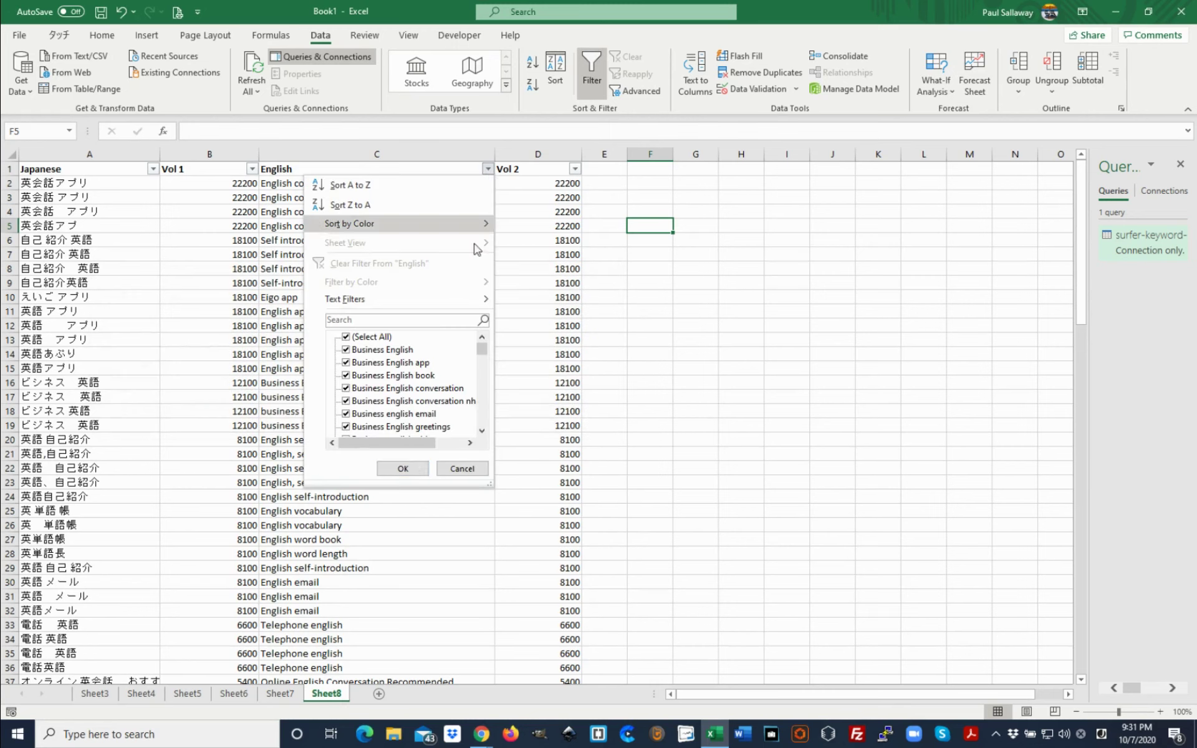
pyautogui.moveTo(429, 302)
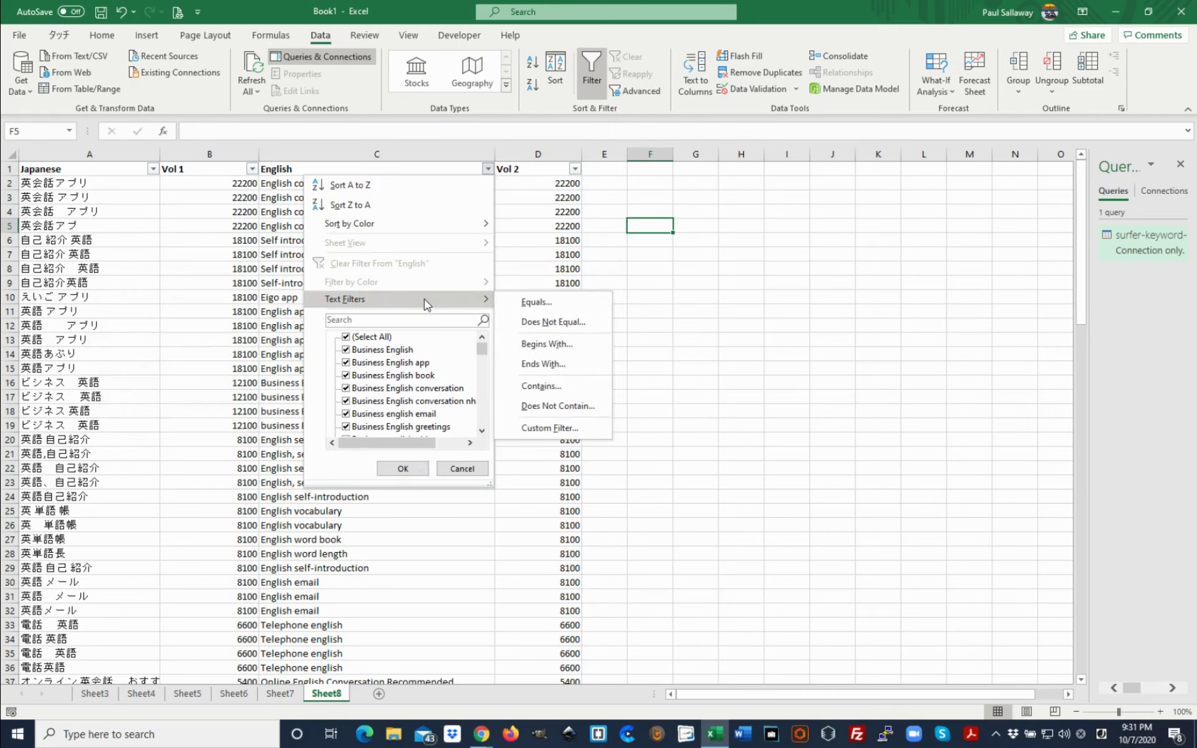
pyautogui.click(558, 409)
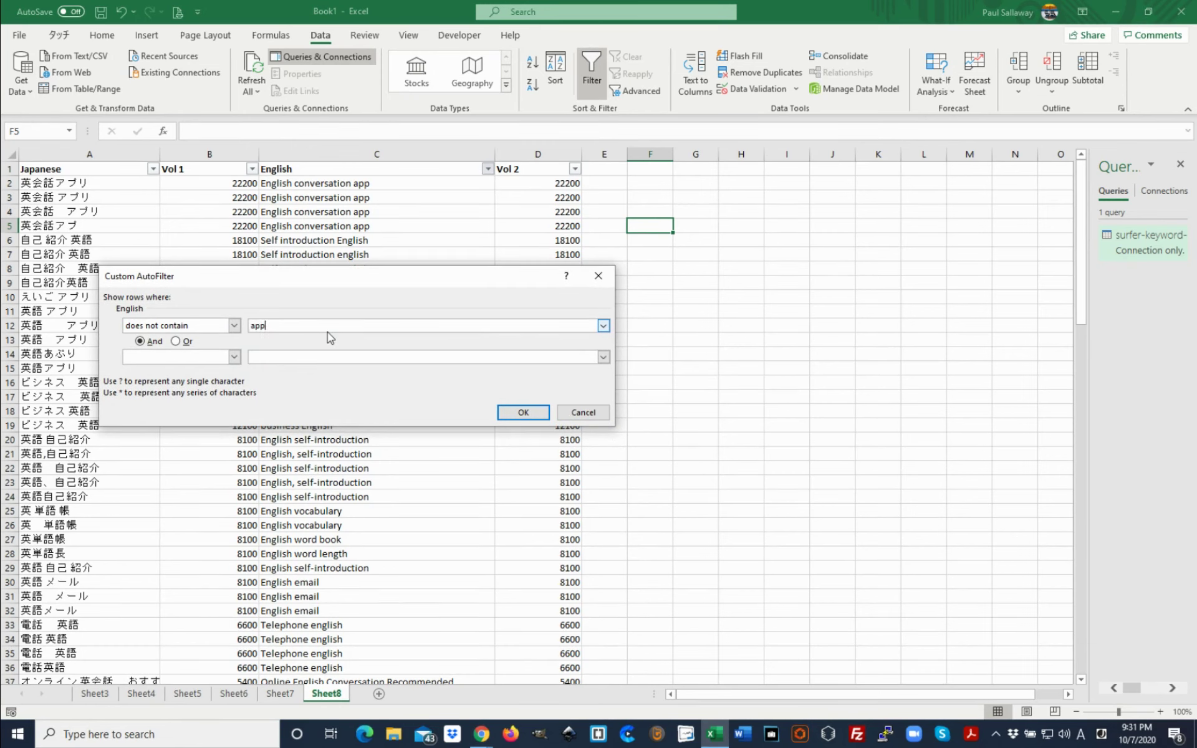
pyautogui.click(512, 412)
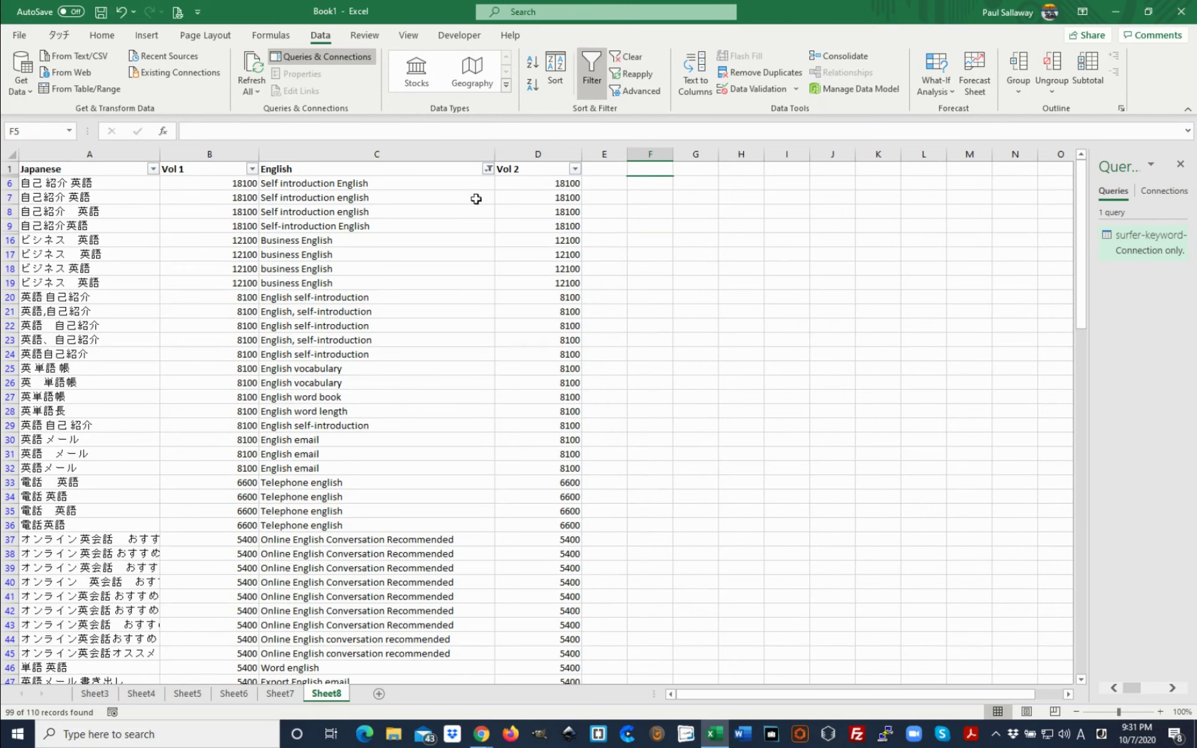
pyautogui.click(602, 189)
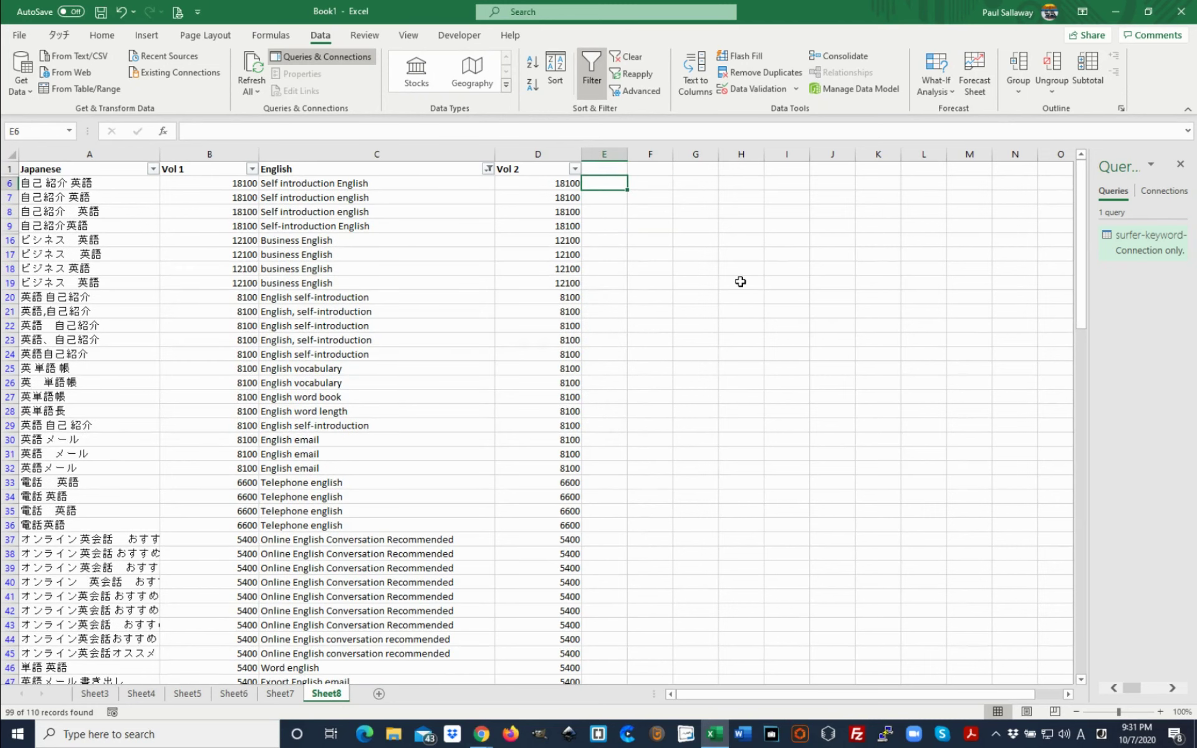
# Examine the filtered English keywords and their volumes row by row, from the self-introduction terms down to Telephone english.
pyautogui.press('Left')
pyautogui.press('Left')
pyautogui.press('Left')
pyautogui.press('Left')
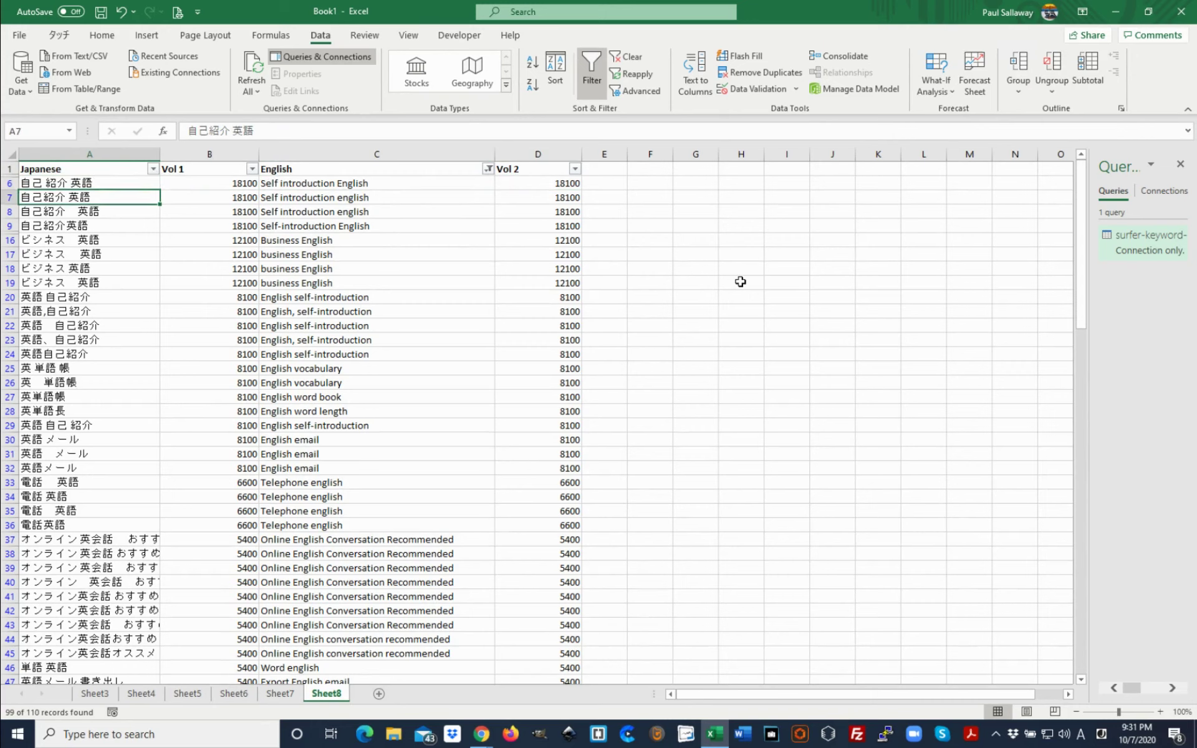
pyautogui.press('Right')
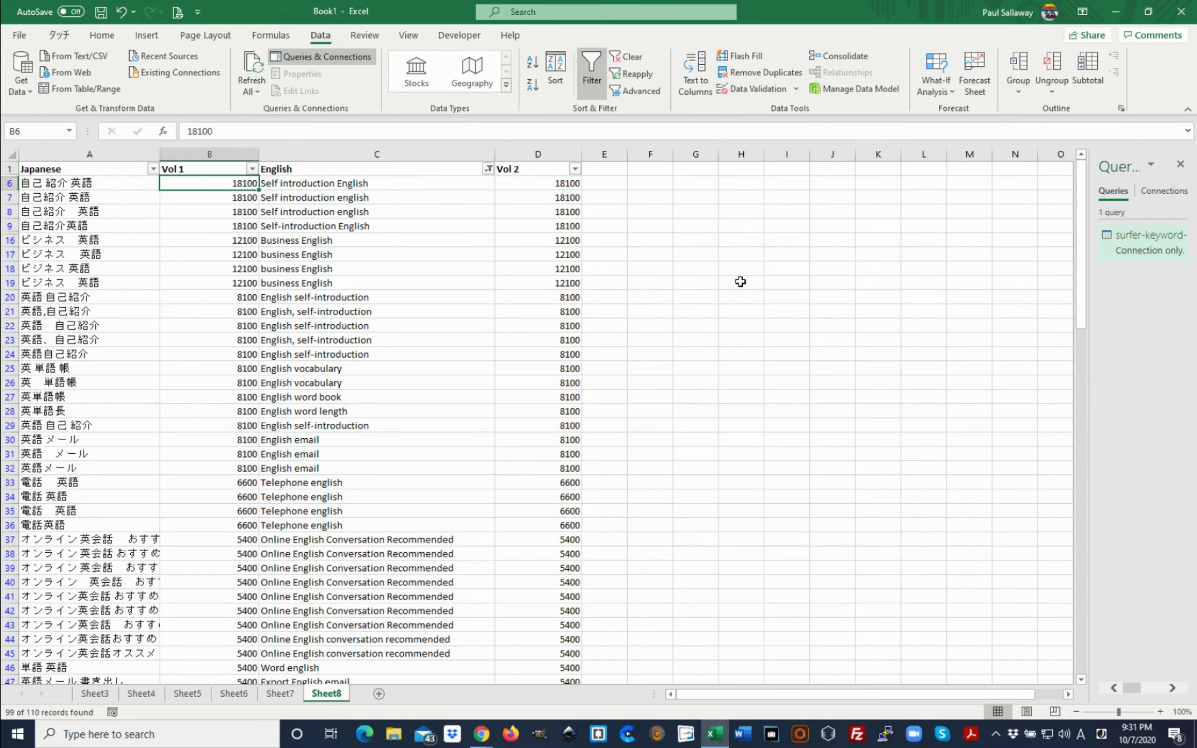
pyautogui.press('Right')
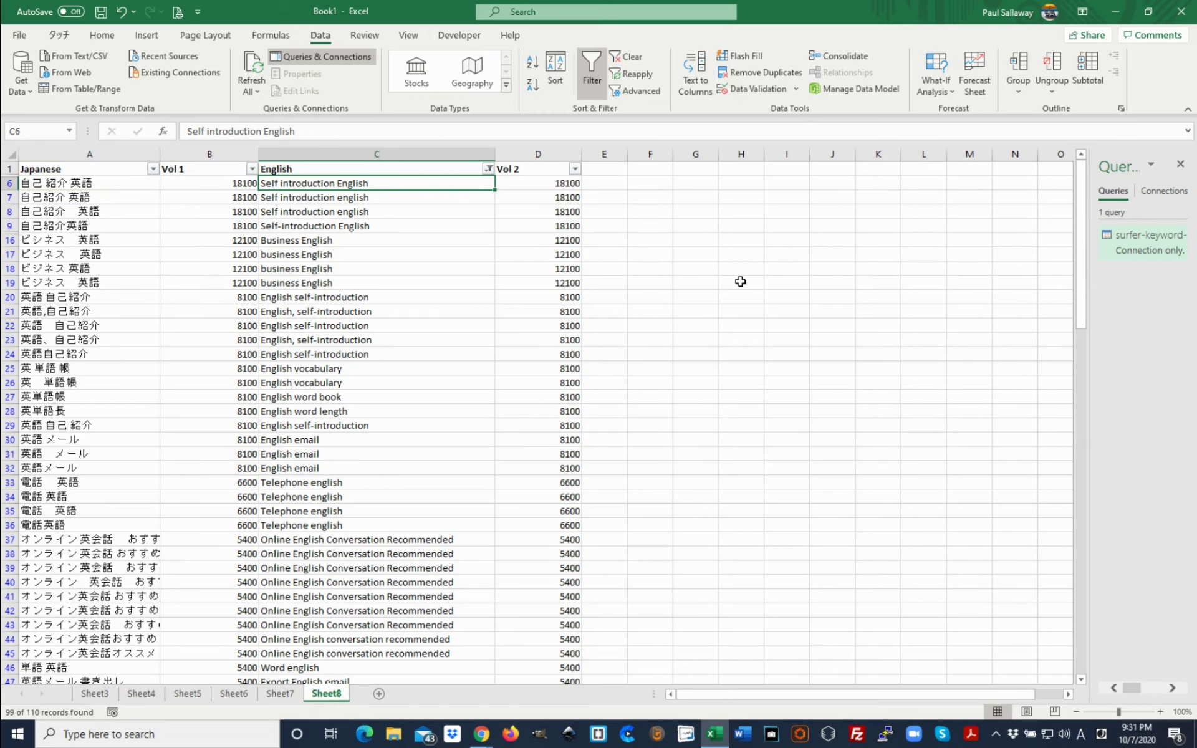
pyautogui.press('Down')
pyautogui.press('Down')
pyautogui.press('Down')
pyautogui.press('Down')
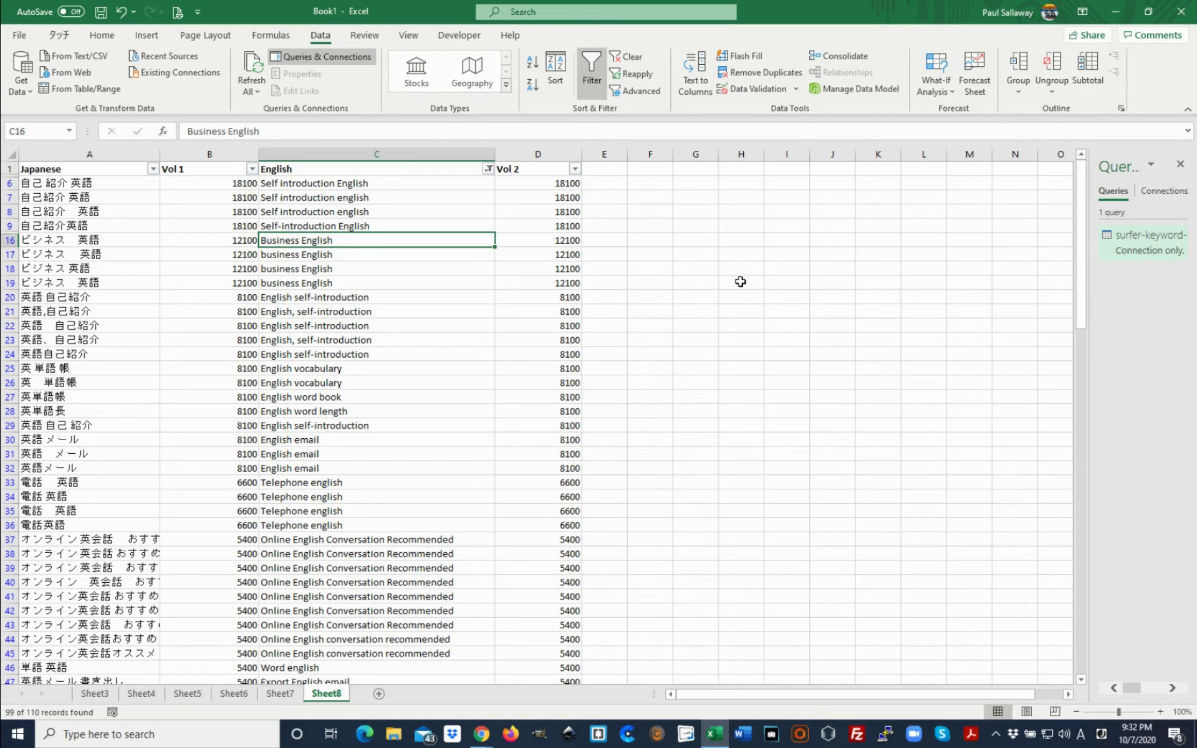
pyautogui.press('Down')
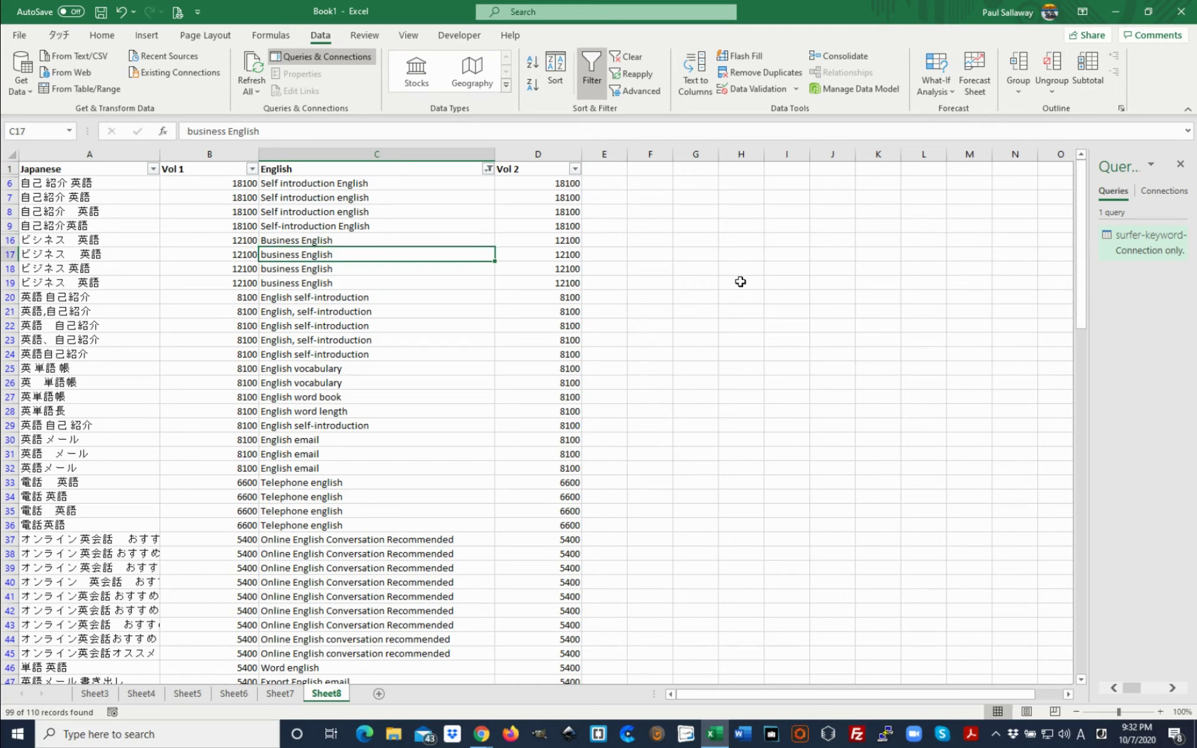
pyautogui.press('Down')
pyautogui.press('Down')
pyautogui.press('Down')
pyautogui.press('Down')
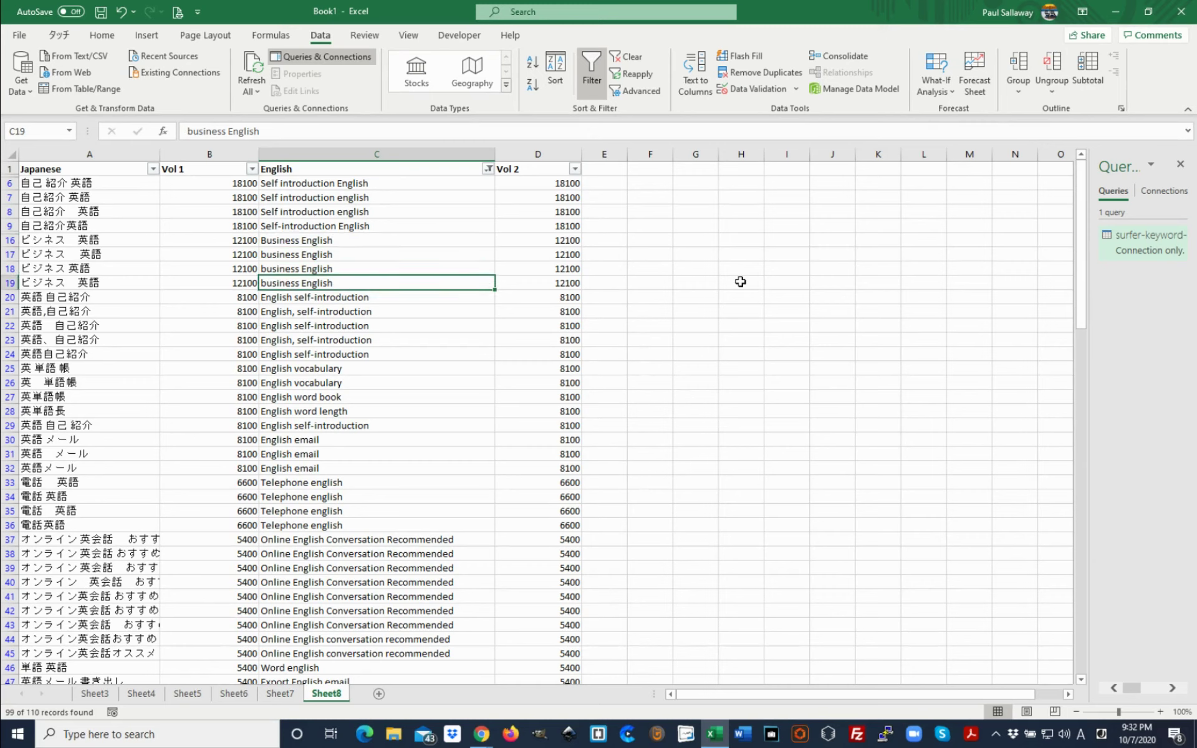
pyautogui.press('Down')
pyautogui.press('Down')
pyautogui.press('Down')
pyautogui.press('Down')
pyautogui.press('Down')
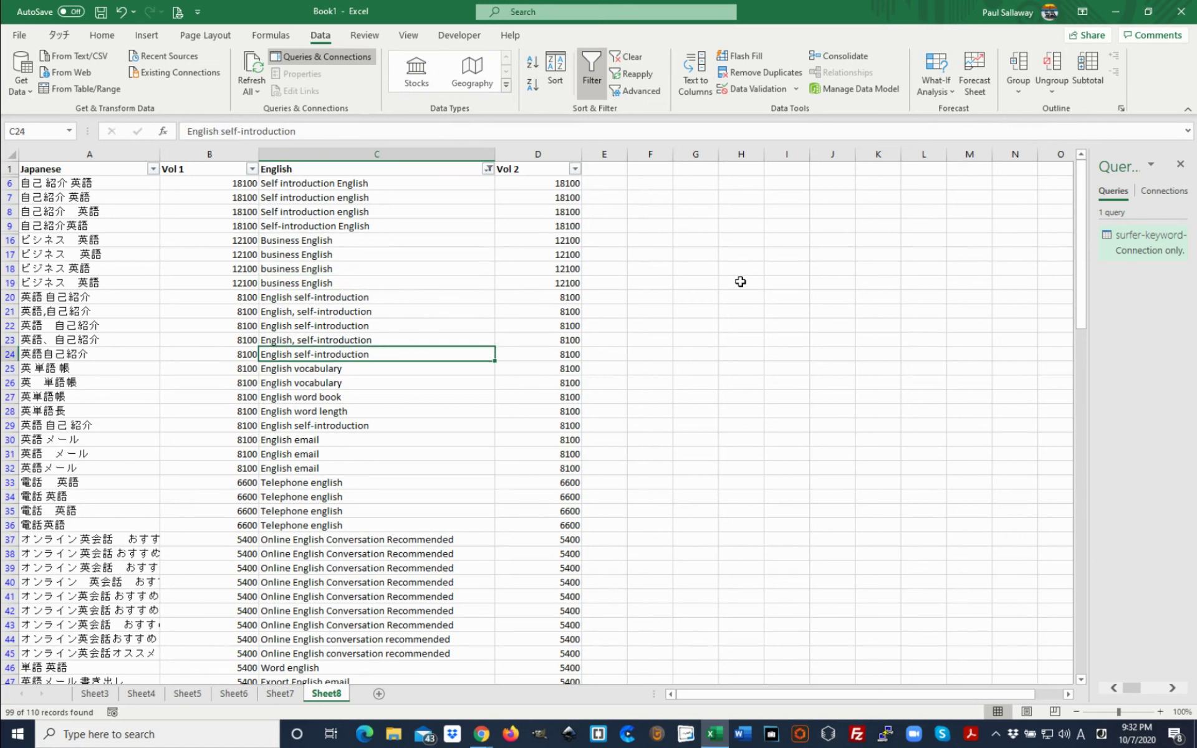
pyautogui.press('Down')
pyautogui.press('Down')
pyautogui.press('Down')
pyautogui.press('Down')
pyautogui.press('Down')
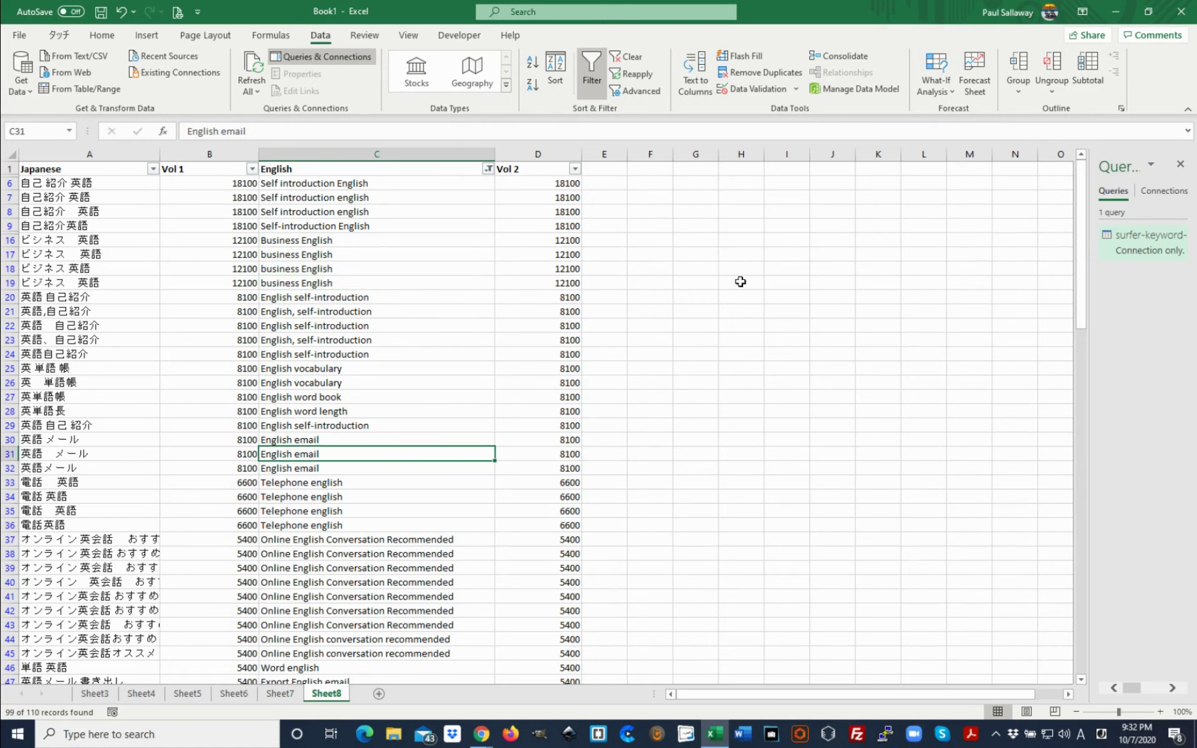
pyautogui.press('Down')
pyautogui.press('Down')
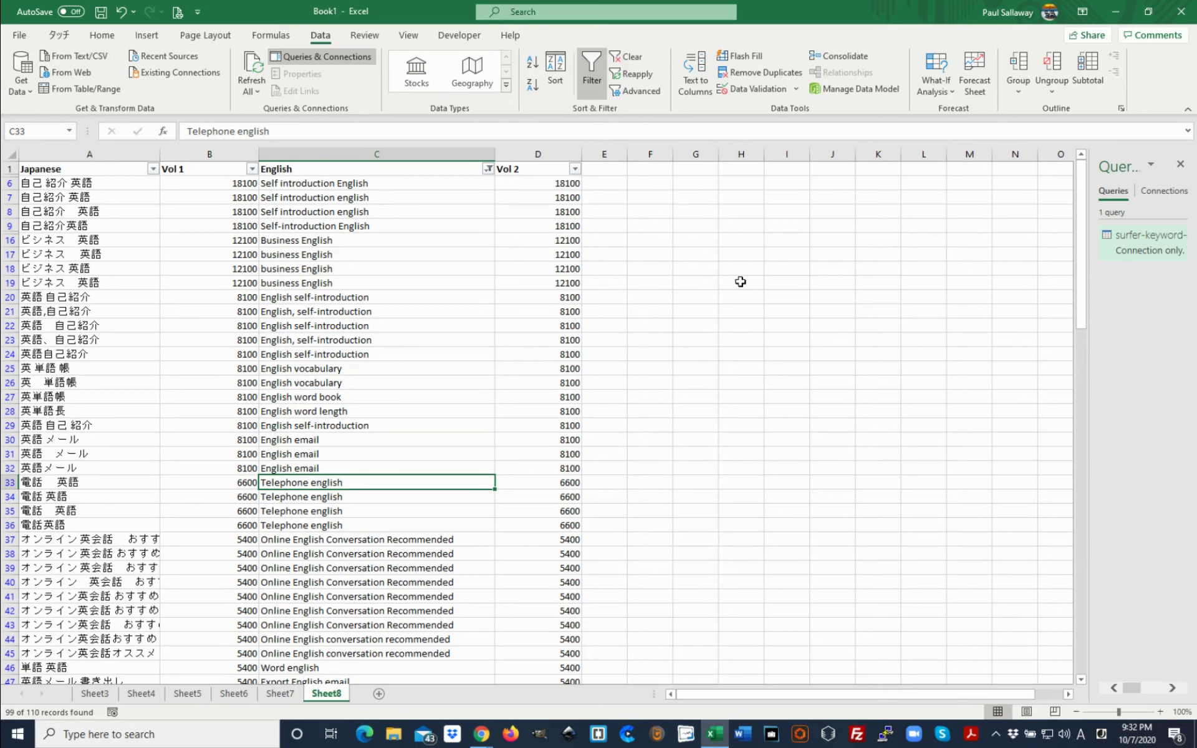
# Copy the Japanese keyword text 英語 メール from cell A30.
pyautogui.press('Up')
pyautogui.press('Up')
pyautogui.press('Up')
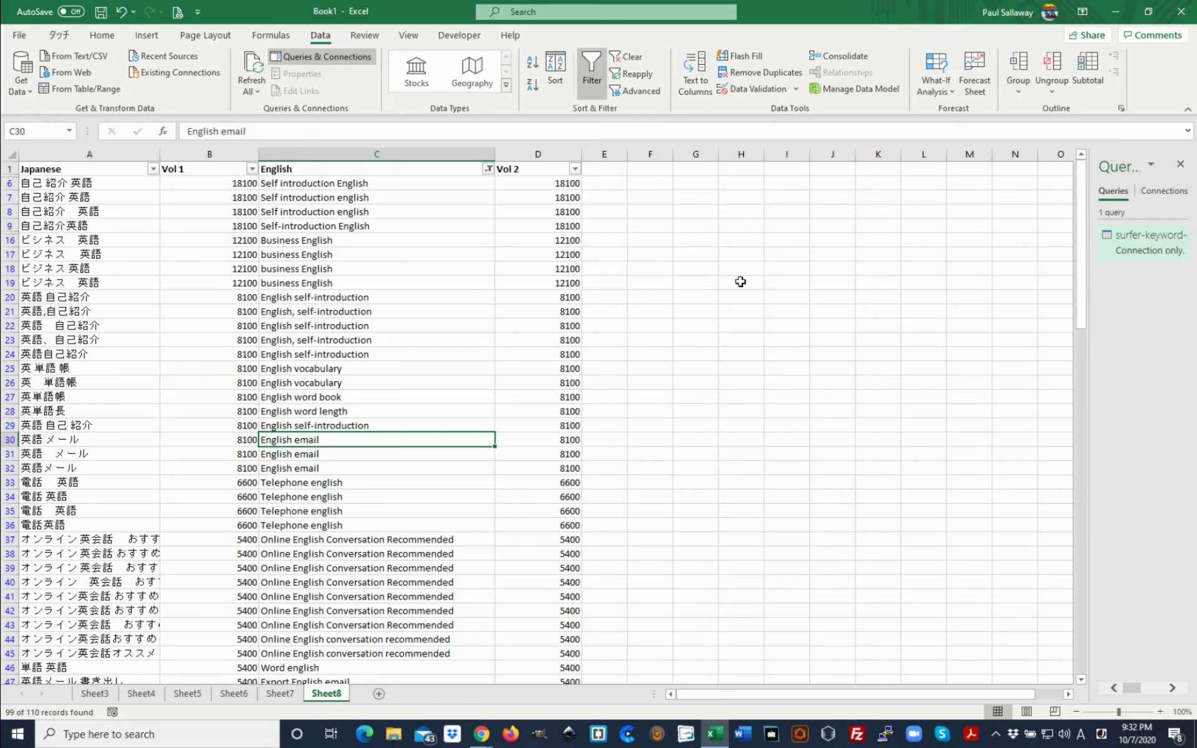
pyautogui.press('Left')
pyautogui.press('Left')
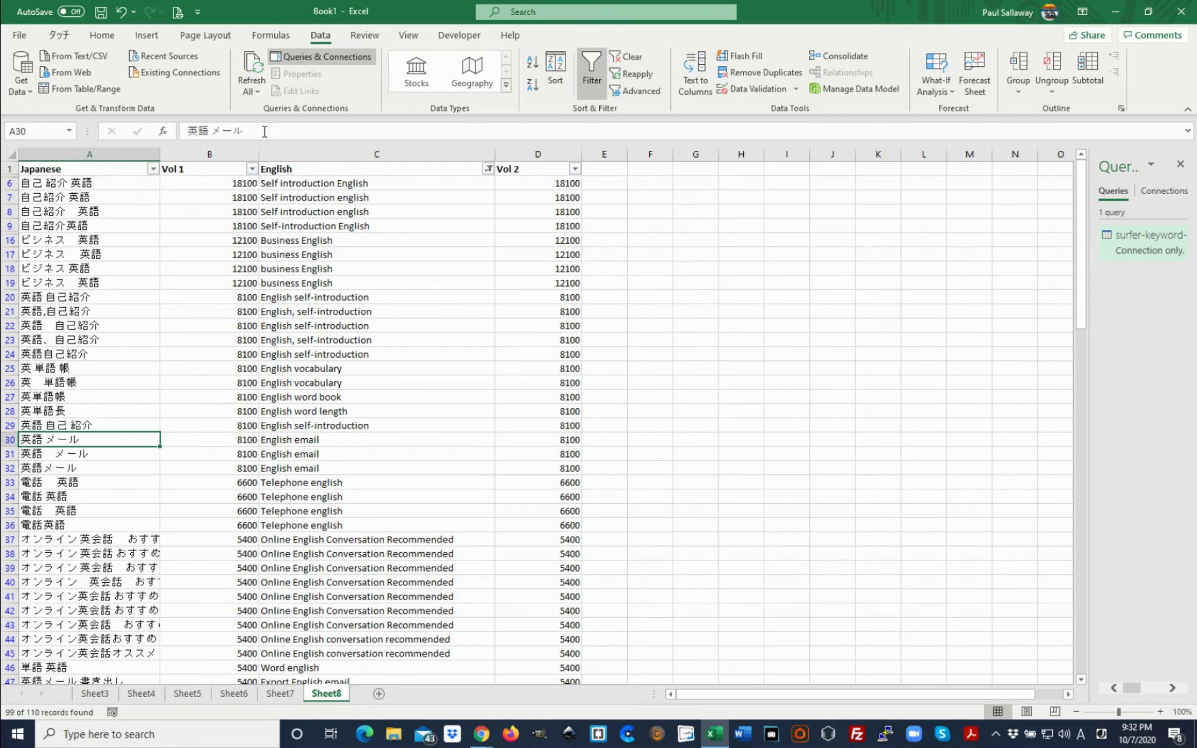
pyautogui.moveTo(252, 131); pyautogui.dragTo(189, 136)
pyautogui.hotkey('ctrl', 'c')
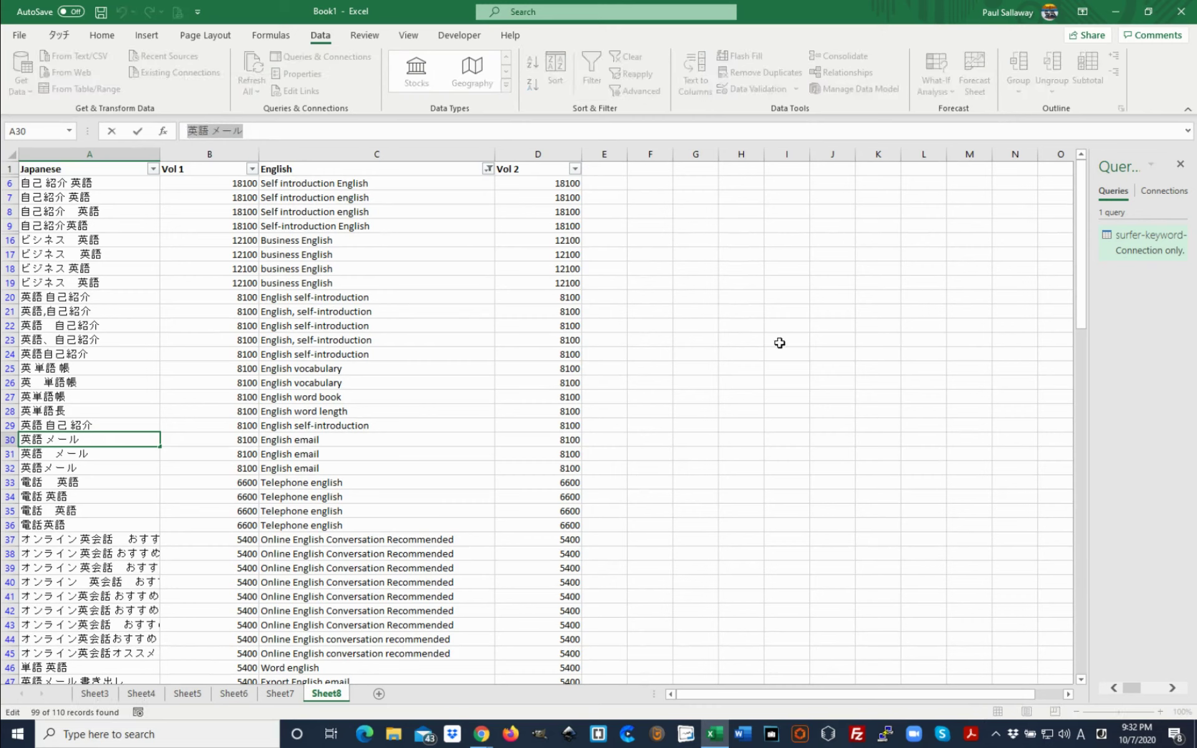
# Switch to the Google results page in Chrome and replace the query with the copied keyword 英語 メール, running the search.
pyautogui.click(482, 738)
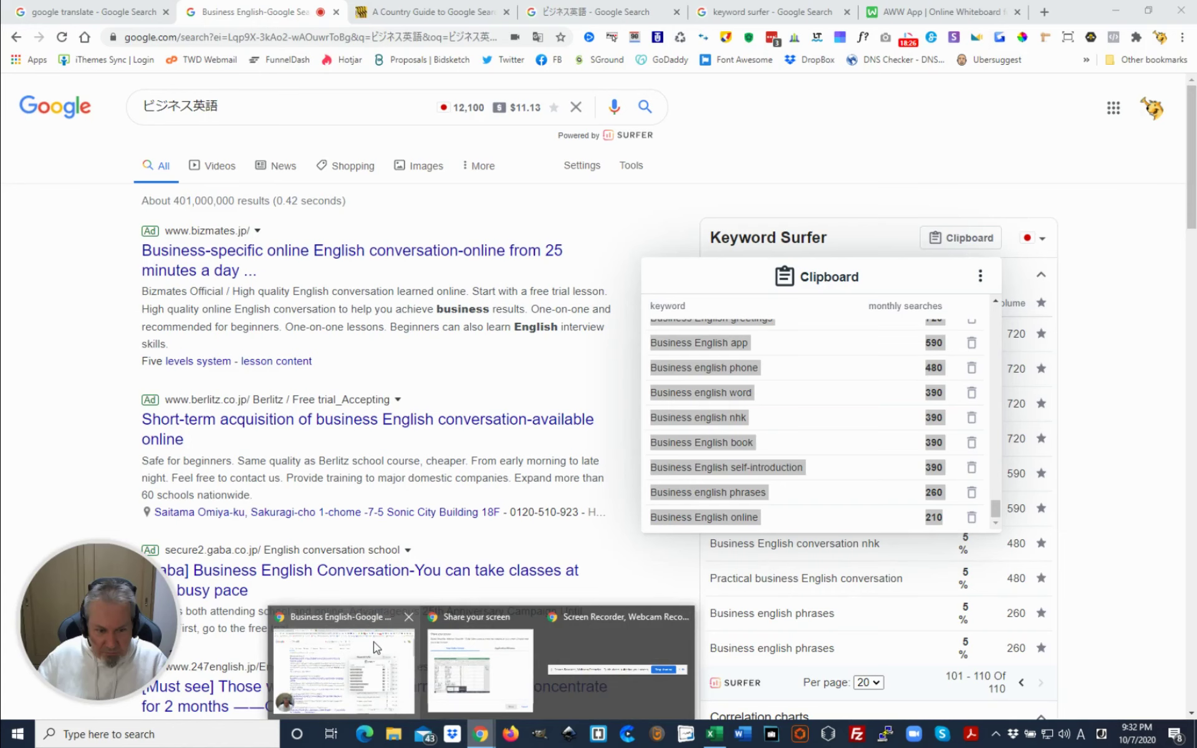
pyautogui.click(376, 648)
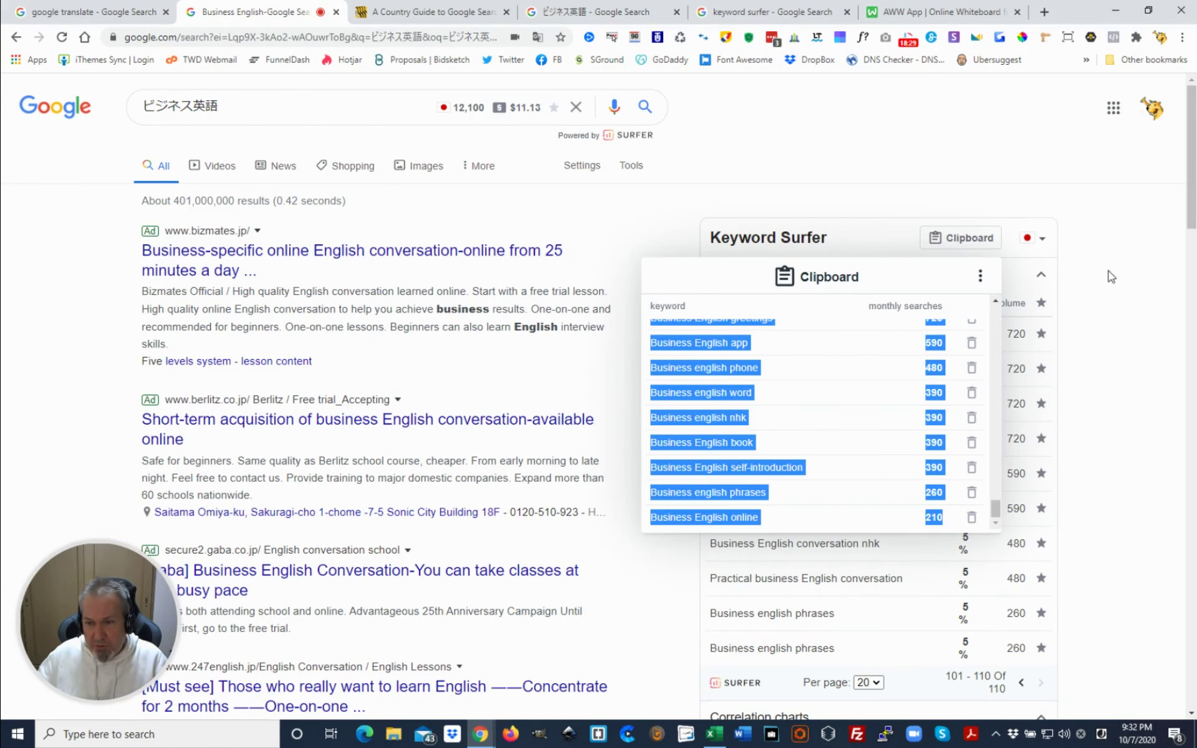
pyautogui.click(1074, 267)
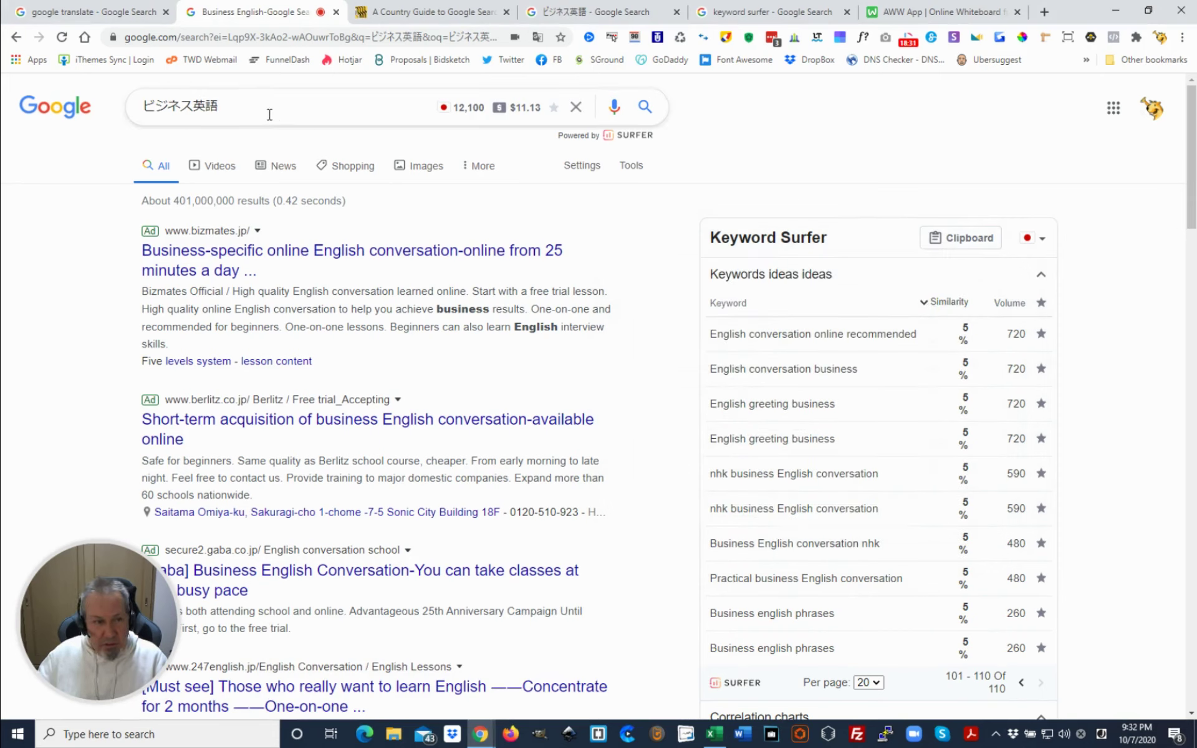
pyautogui.moveTo(228, 111); pyautogui.dragTo(141, 107)
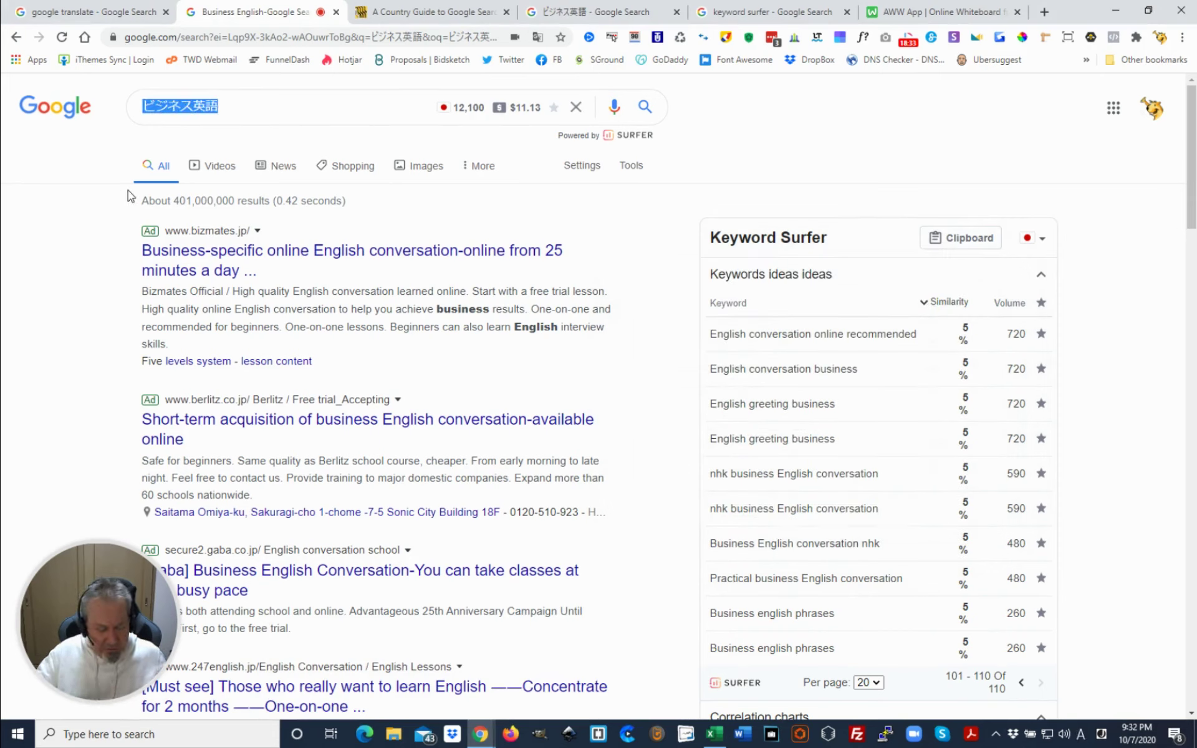
pyautogui.hotkey('ctrl', 'v')
pyautogui.press('Return')
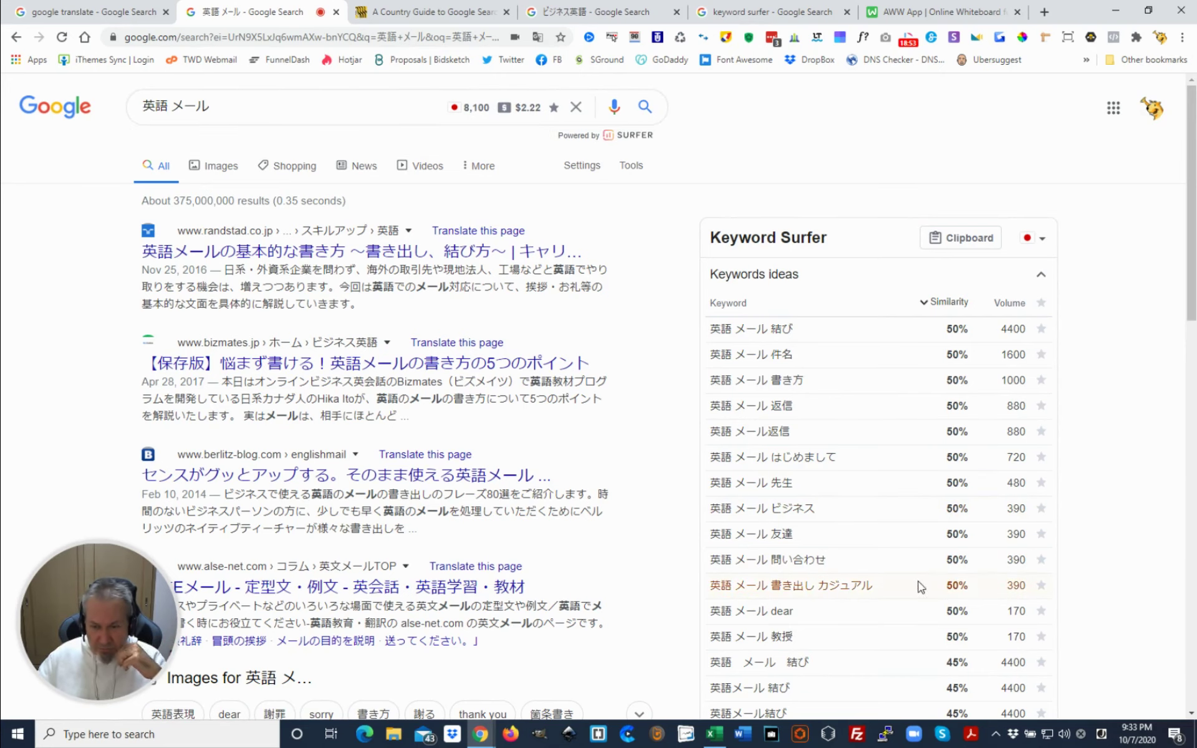
# Return to the Excel keyword sheet and enter the cost per click 2.22 in cell E30.
pyautogui.click(718, 736)
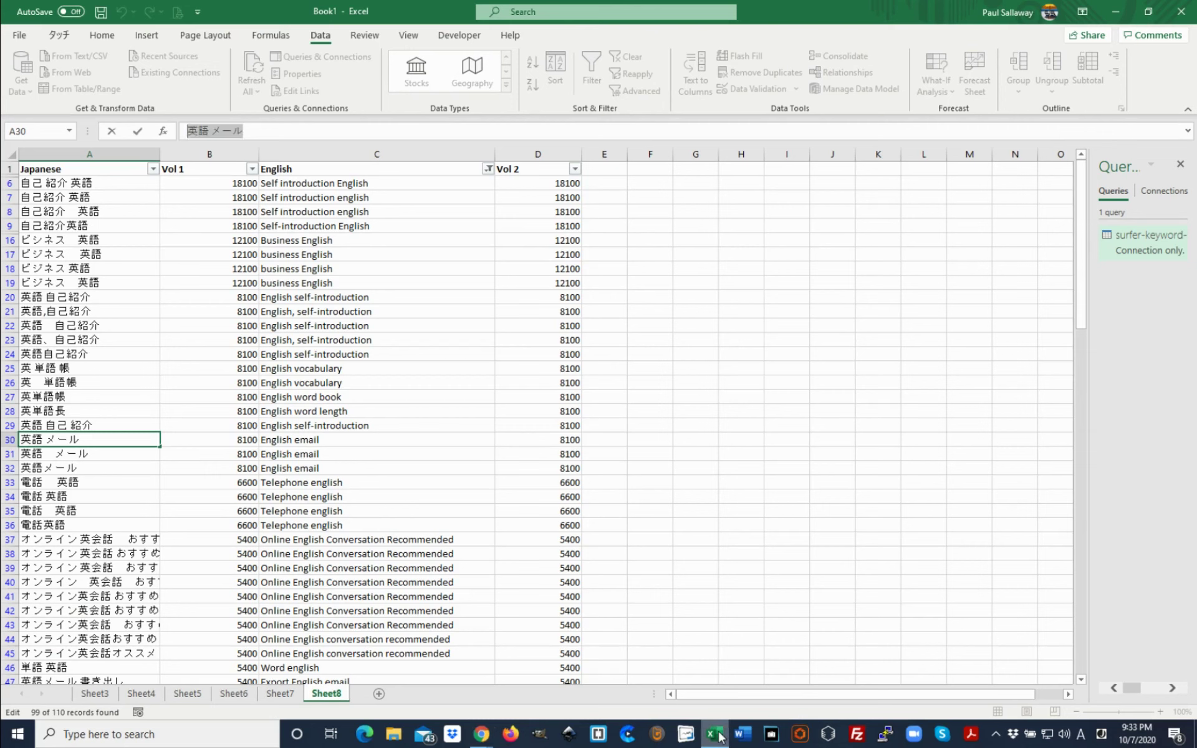
pyautogui.click(304, 442)
pyautogui.click(602, 443)
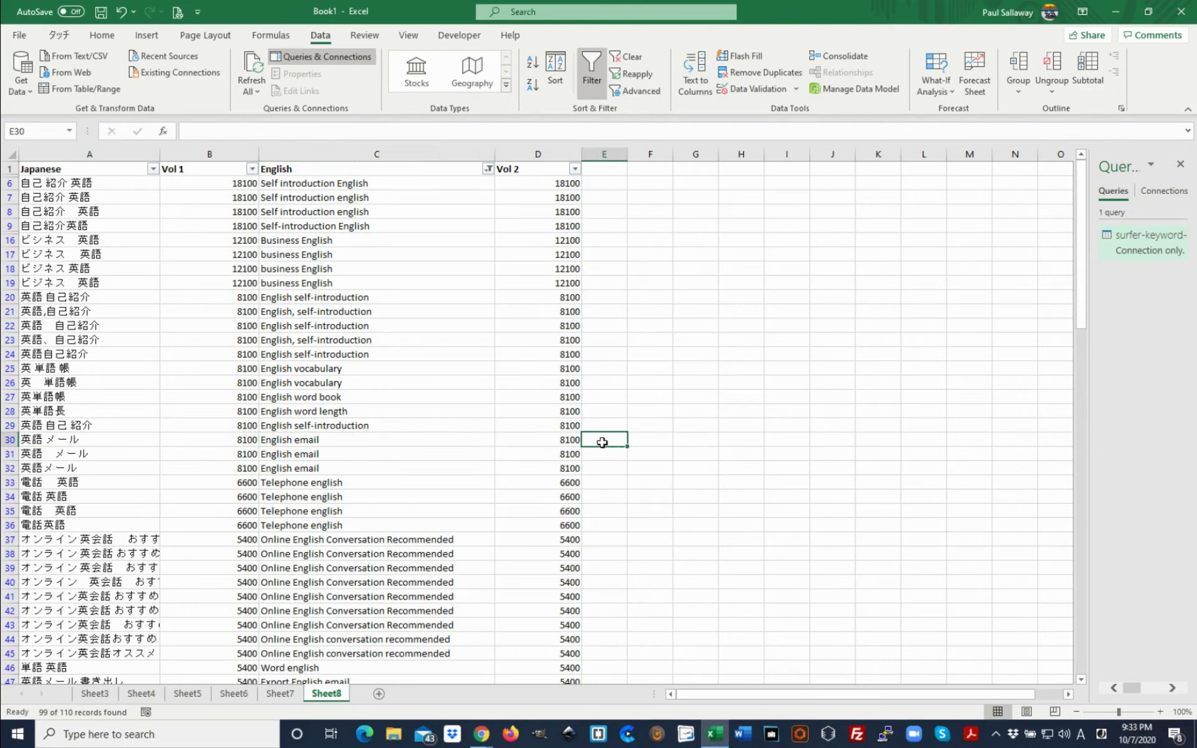
pyautogui.write('2.22')
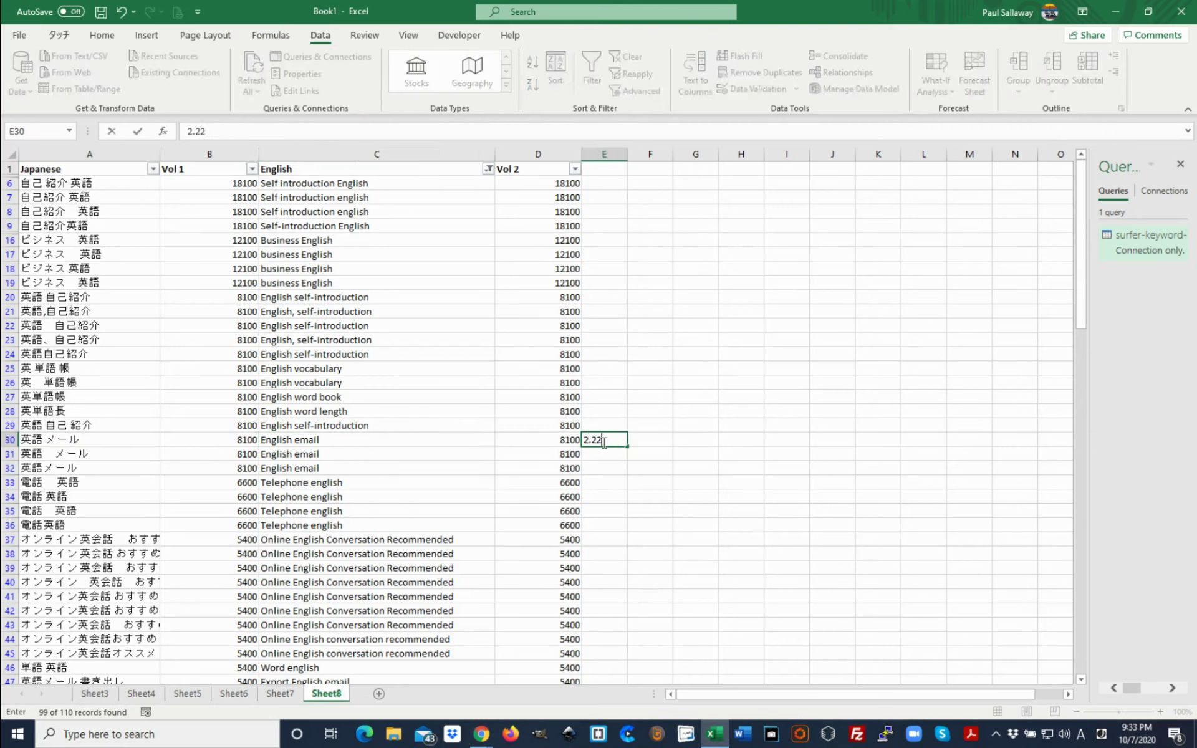
pyautogui.press('Return')
pyautogui.click(603, 442)
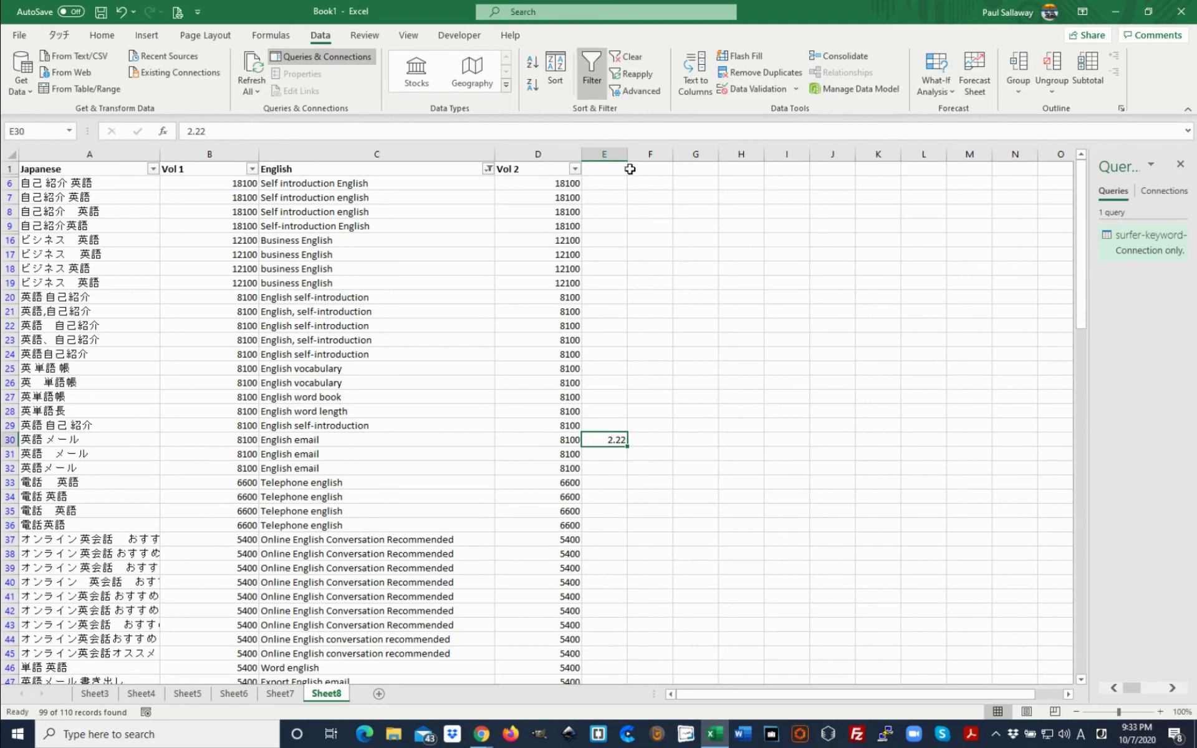
# Format column E as Currency with two decimals, the $ symbol and black parenthesised negatives, and widen the column.
pyautogui.click(608, 154)
pyautogui.rightClick(610, 157)
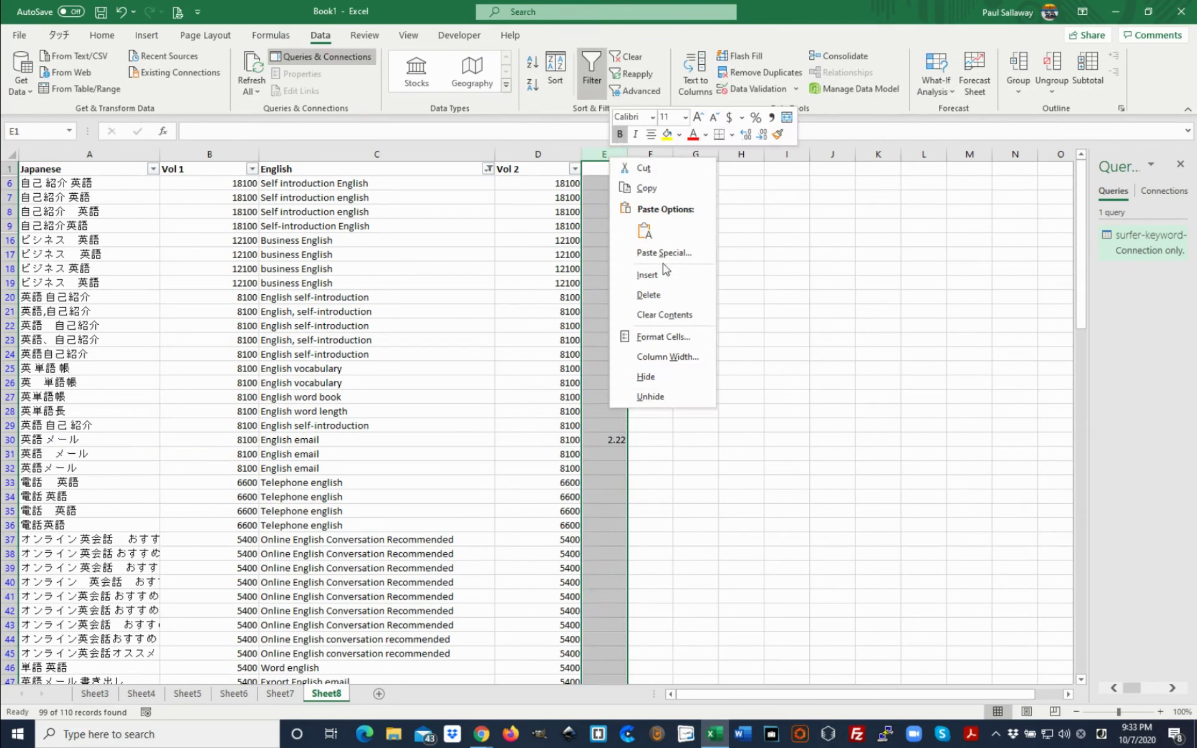
pyautogui.click(681, 335)
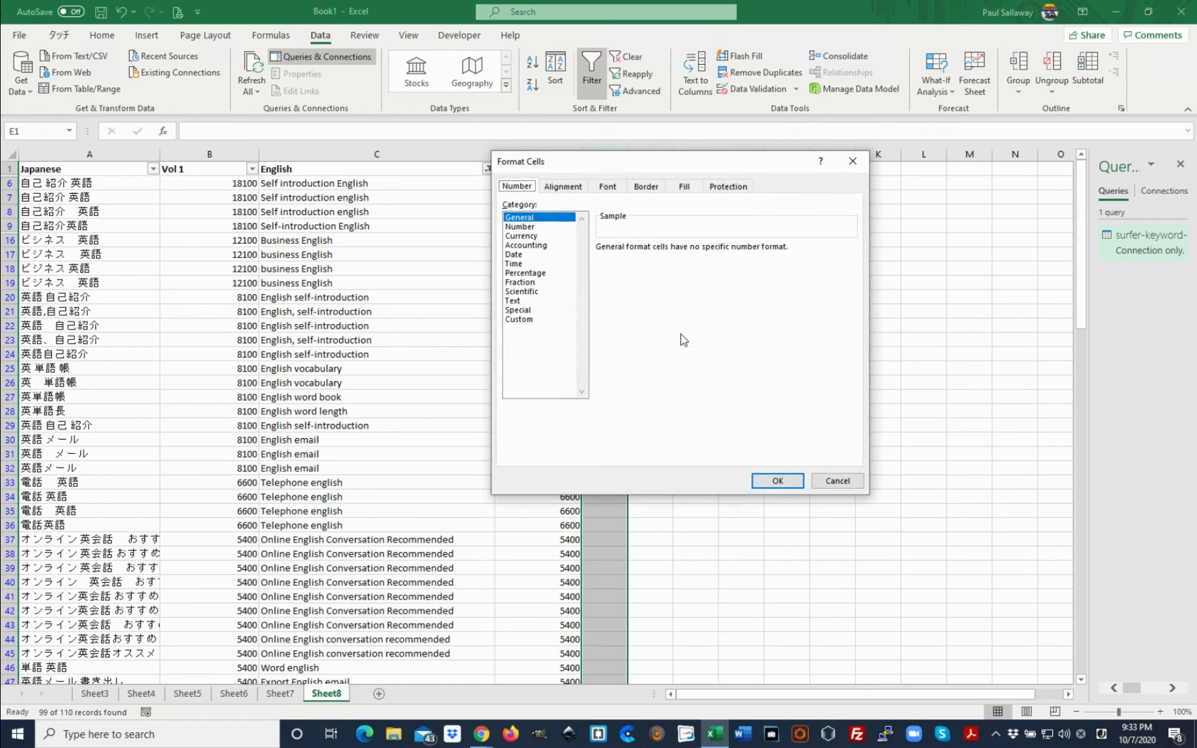
pyautogui.click(533, 236)
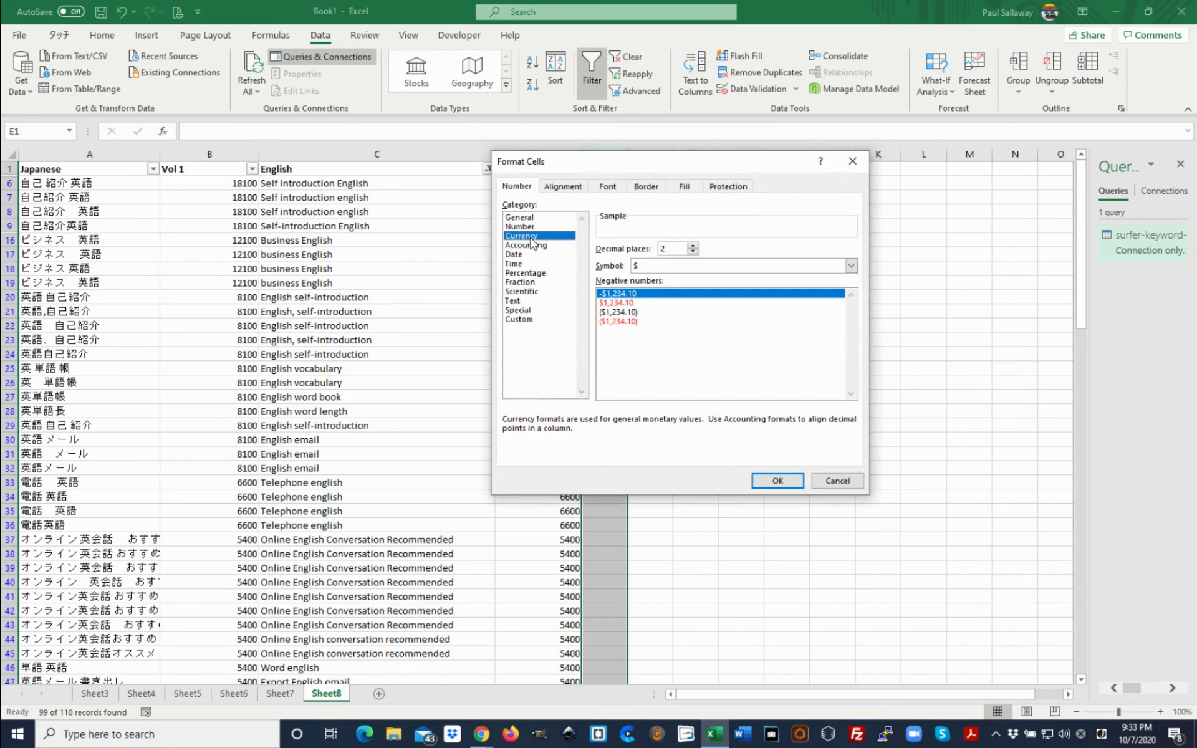
pyautogui.click(640, 313)
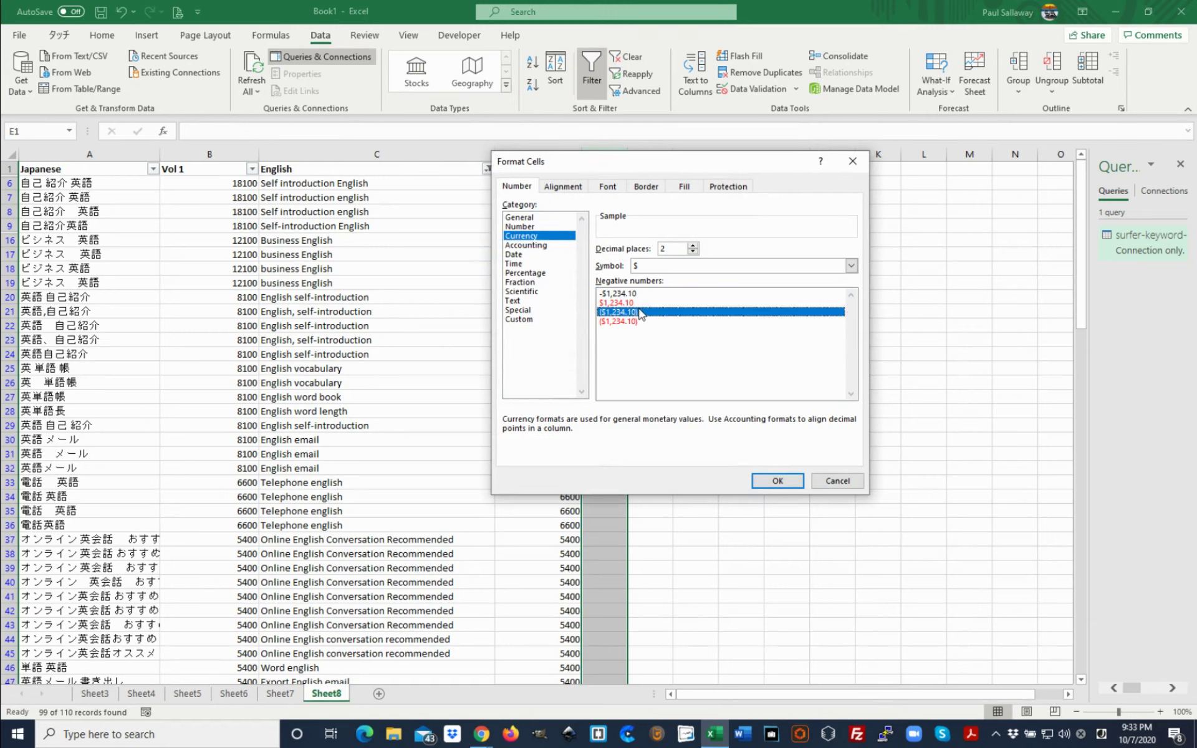
pyautogui.click(778, 481)
pyautogui.click(748, 351)
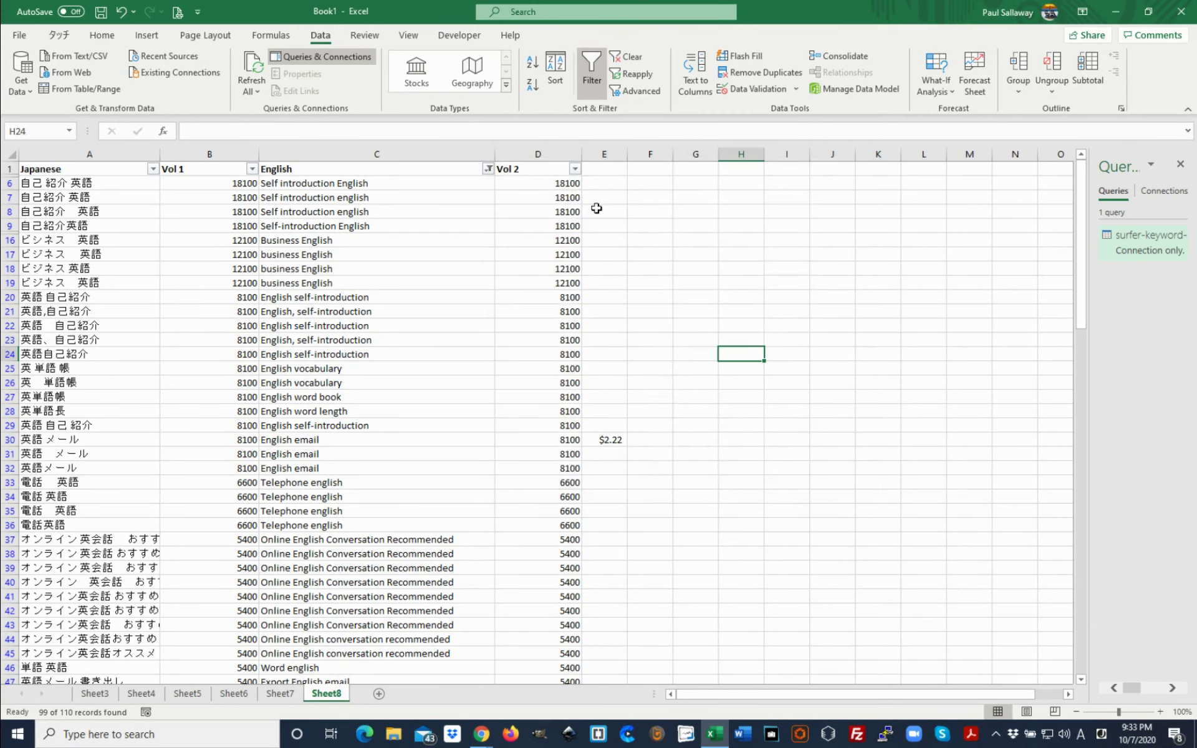
pyautogui.moveTo(627, 154); pyautogui.dragTo(653, 156)
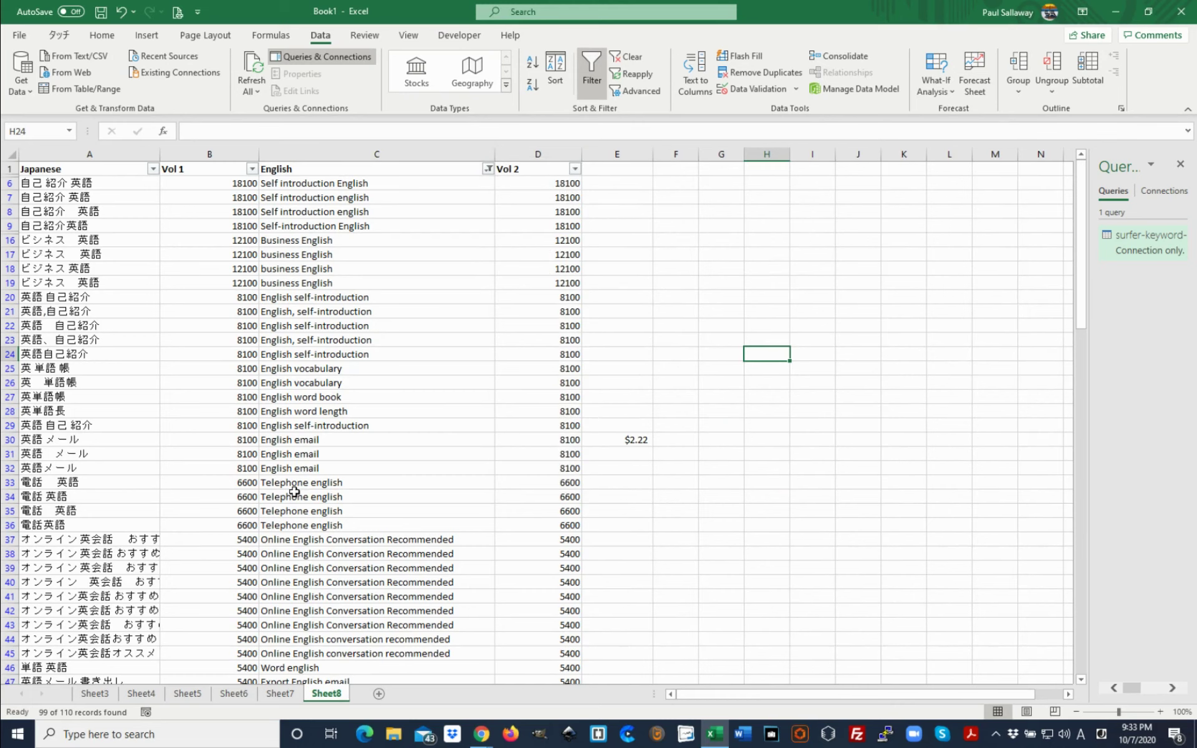
# Compare the Japanese spelling variants of the Telephone english keyword in cells A33 to A36.
pyautogui.click(81, 481)
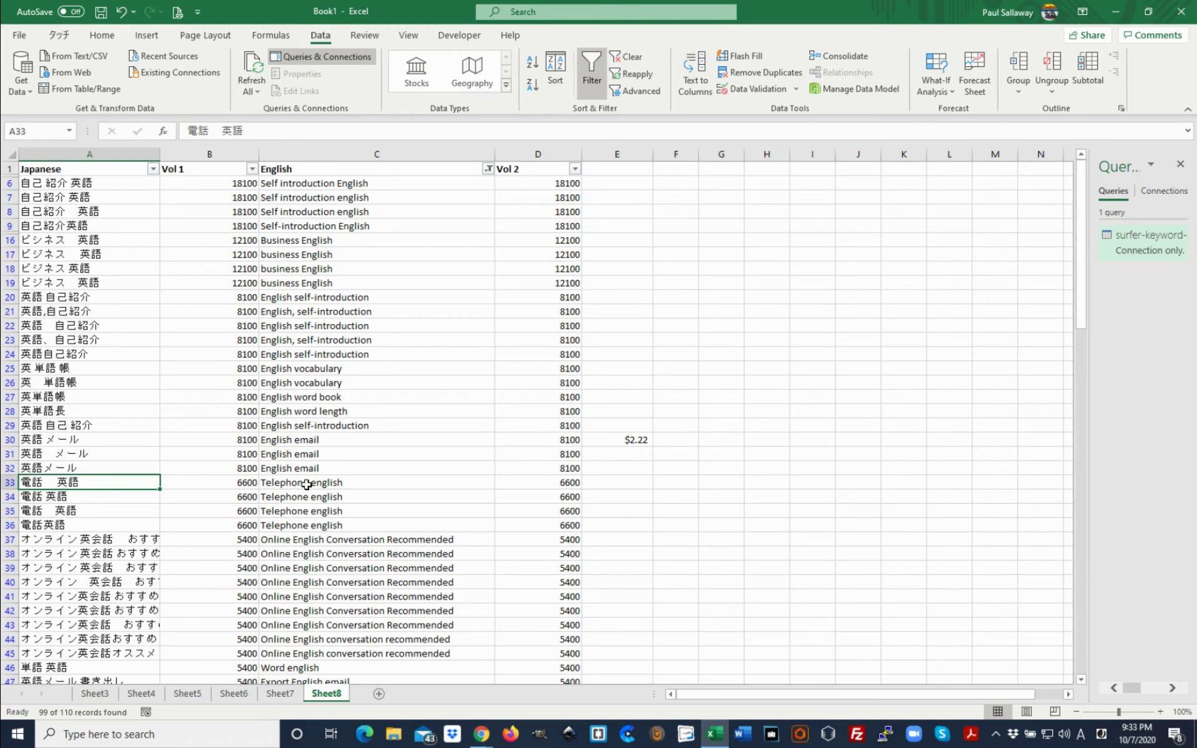
pyautogui.click(71, 495)
pyautogui.click(85, 514)
pyautogui.click(82, 523)
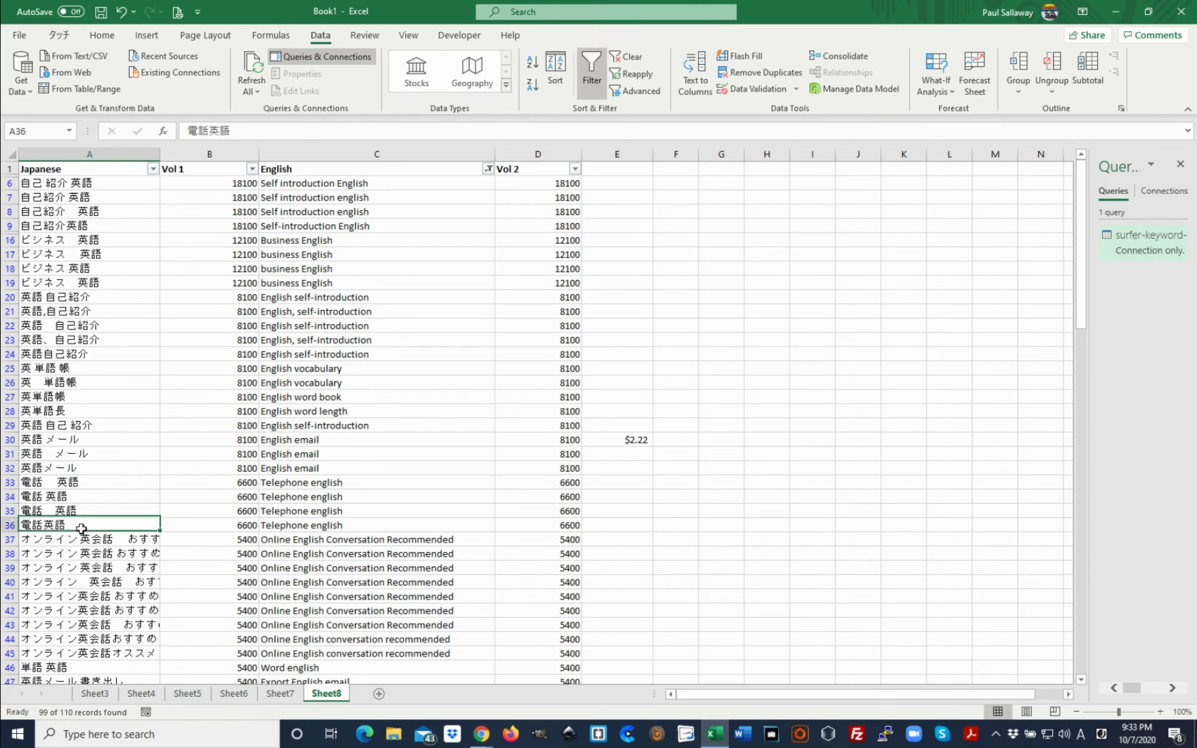
pyautogui.click(80, 481)
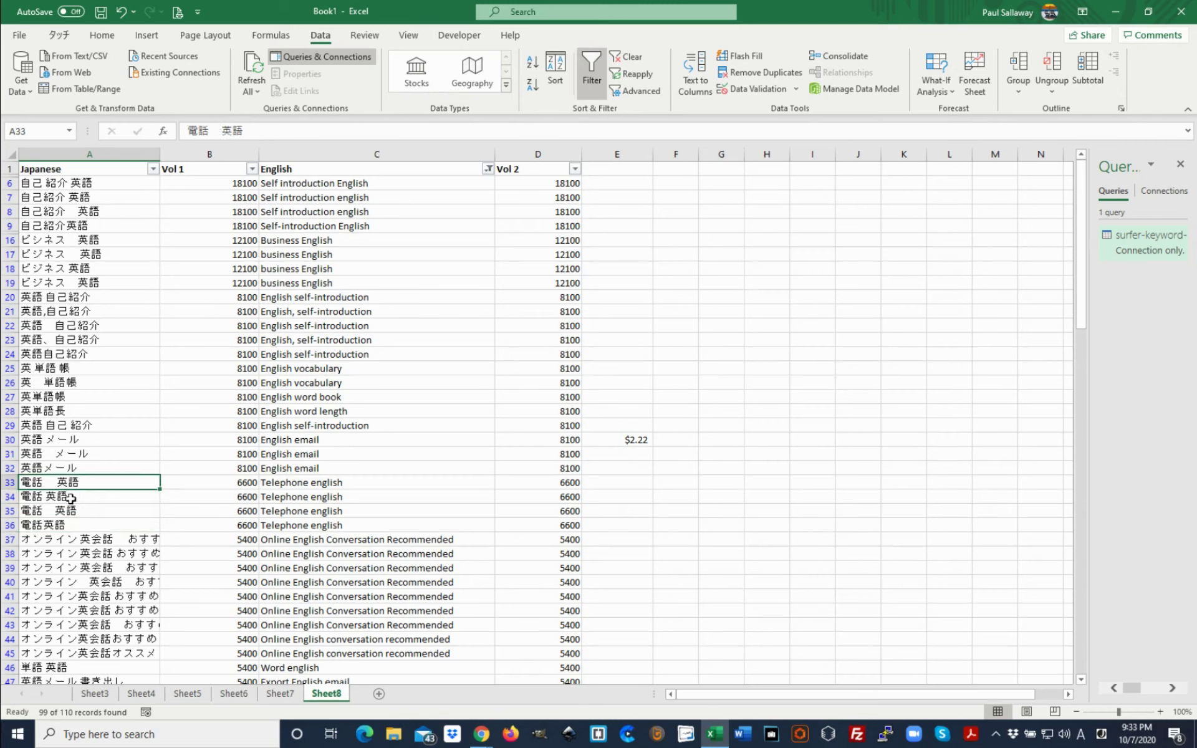
# Check the remaining Telephone english spellings and copy the keyword 電話 英語 from cell A34.
pyautogui.click(71, 498)
pyautogui.click(83, 511)
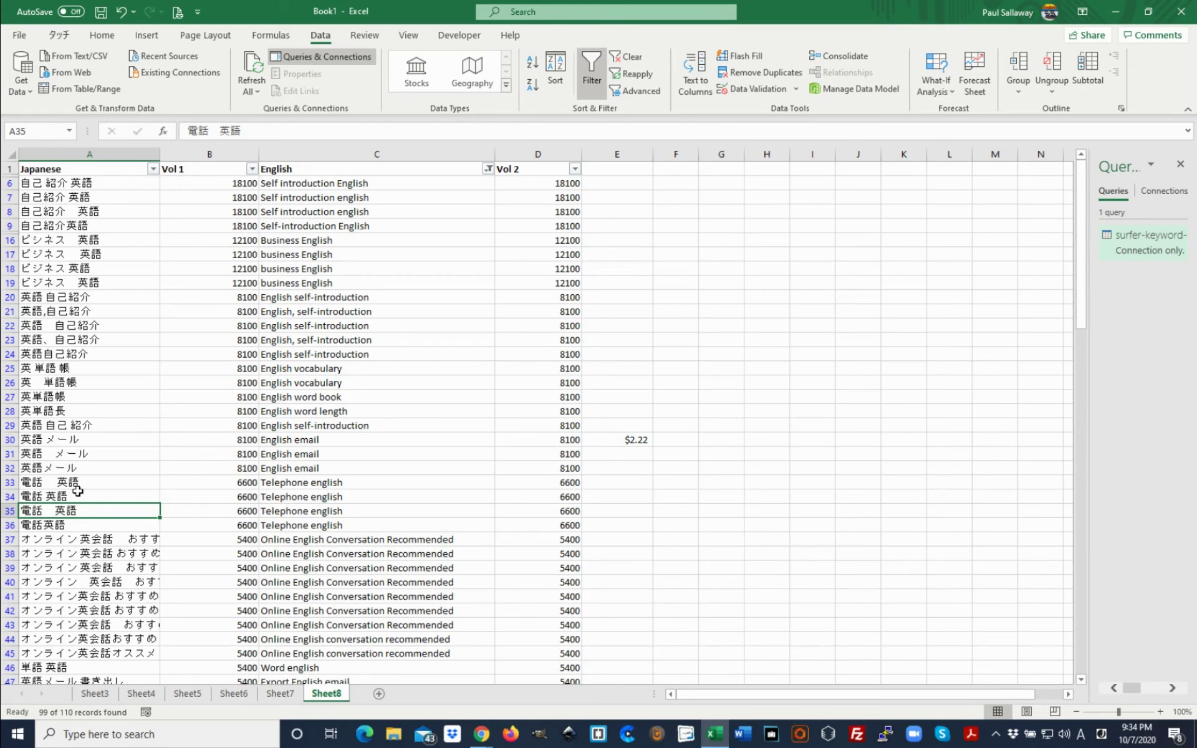
pyautogui.click(77, 497)
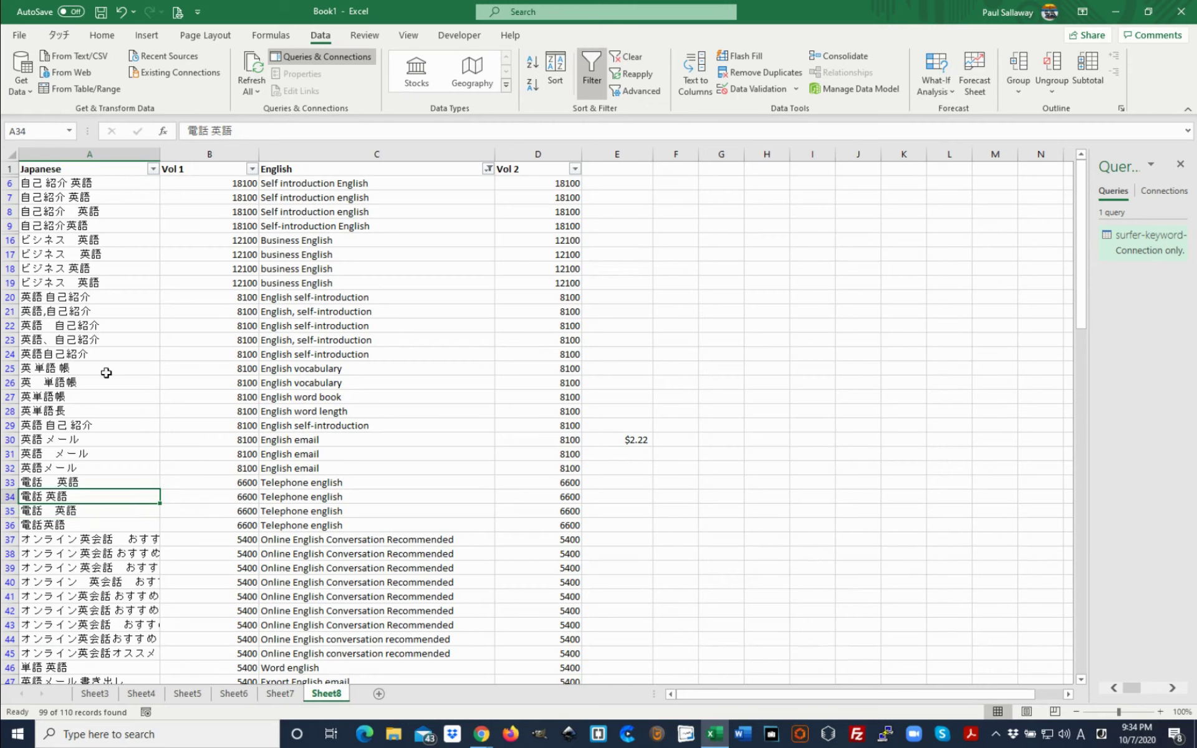
pyautogui.moveTo(188, 130); pyautogui.dragTo(232, 131)
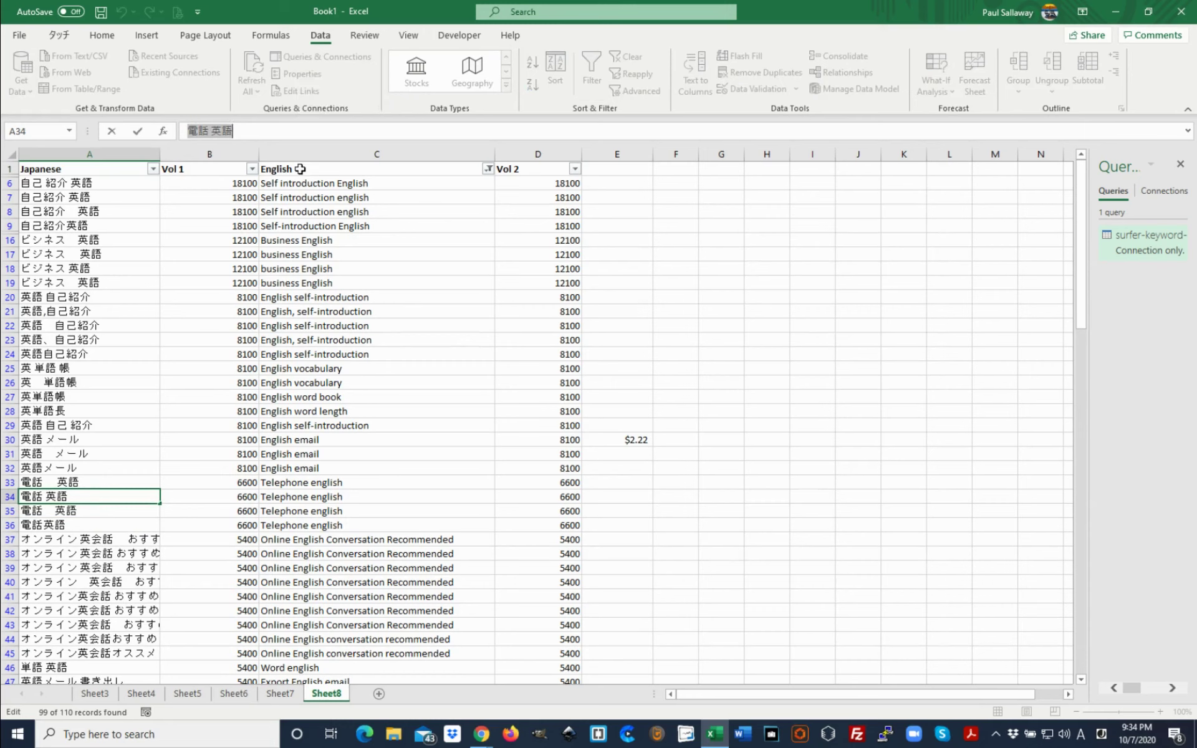
# Switch to the Google results page in Chrome and search for 電話 英語 in place of the previous query.
pyautogui.click(484, 734)
pyautogui.click(388, 659)
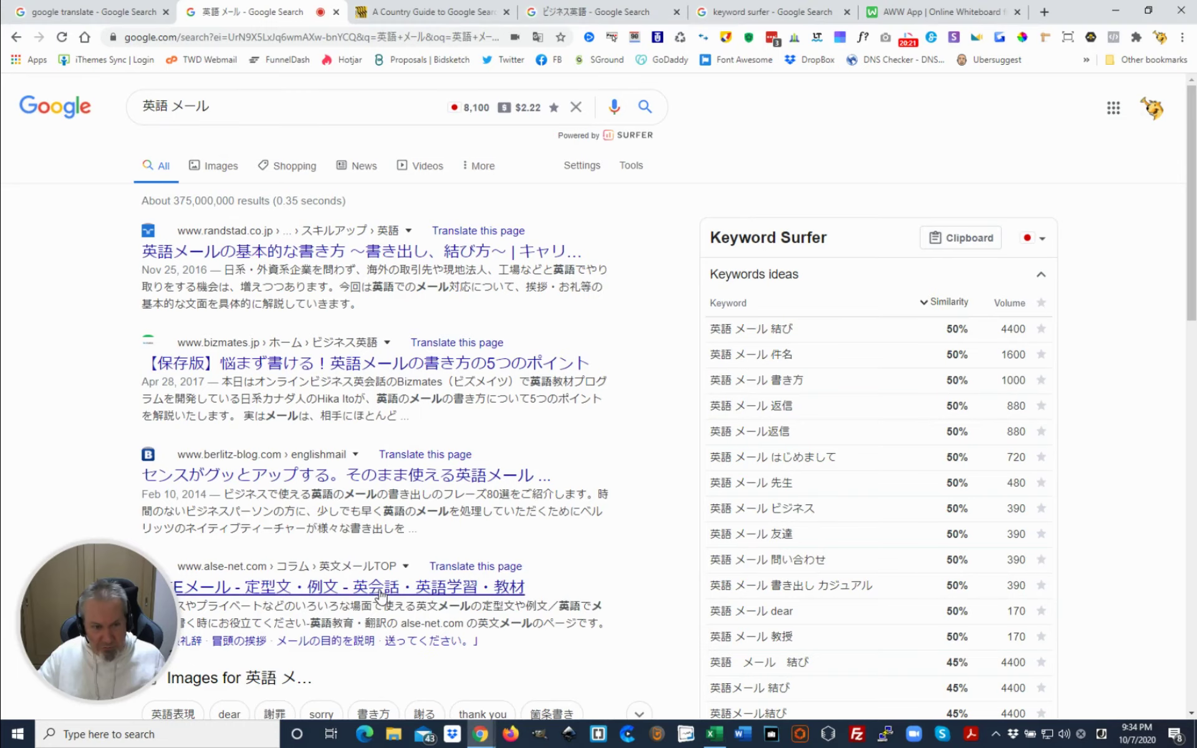
pyautogui.moveTo(199, 109); pyautogui.dragTo(134, 113)
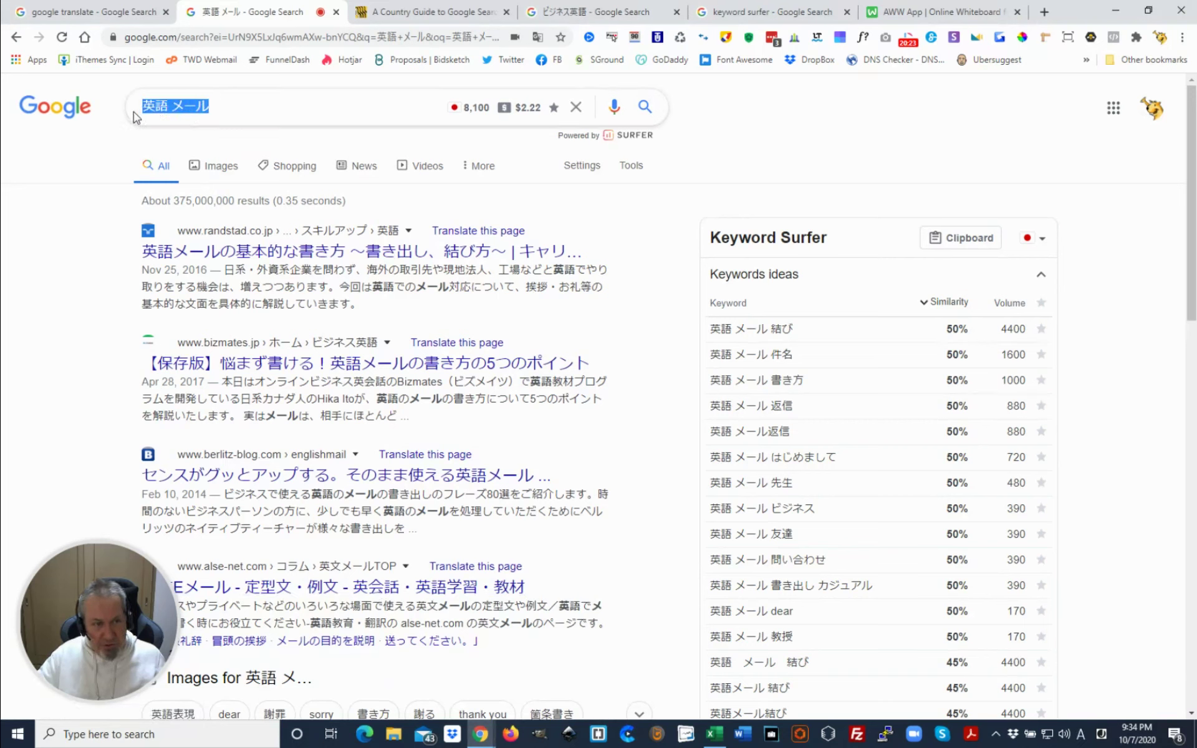
pyautogui.write('電話 英語')
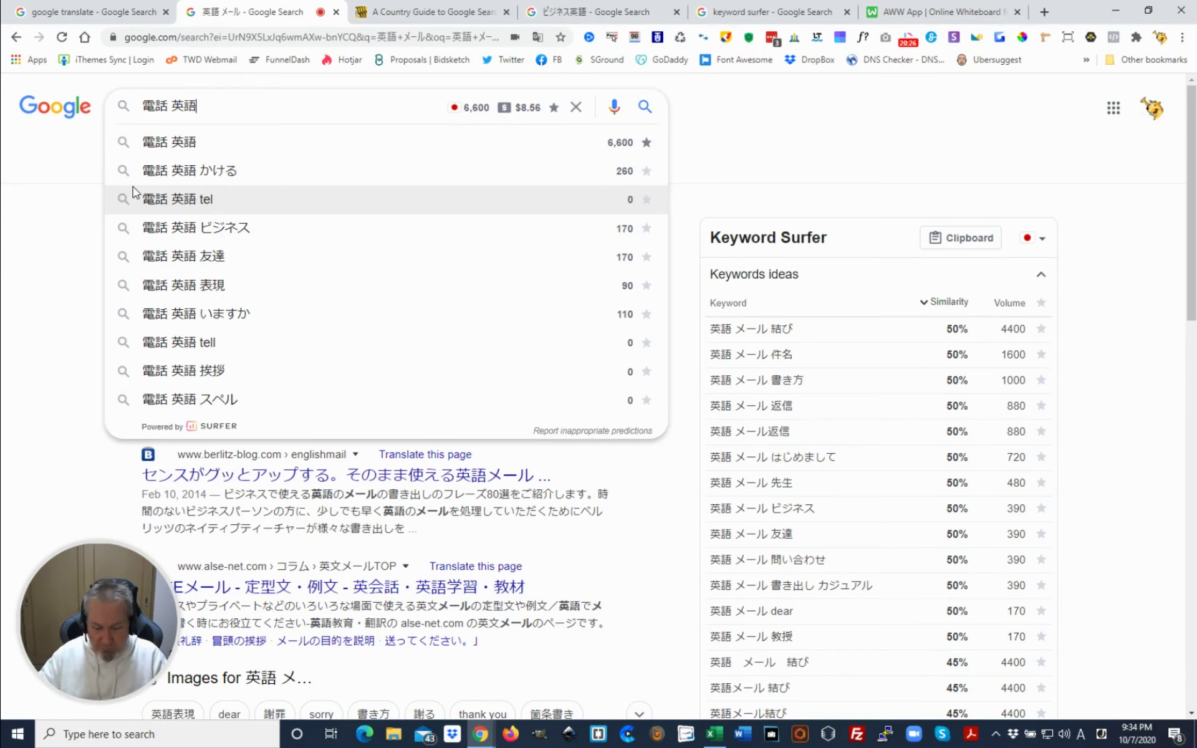
pyautogui.press('Return')
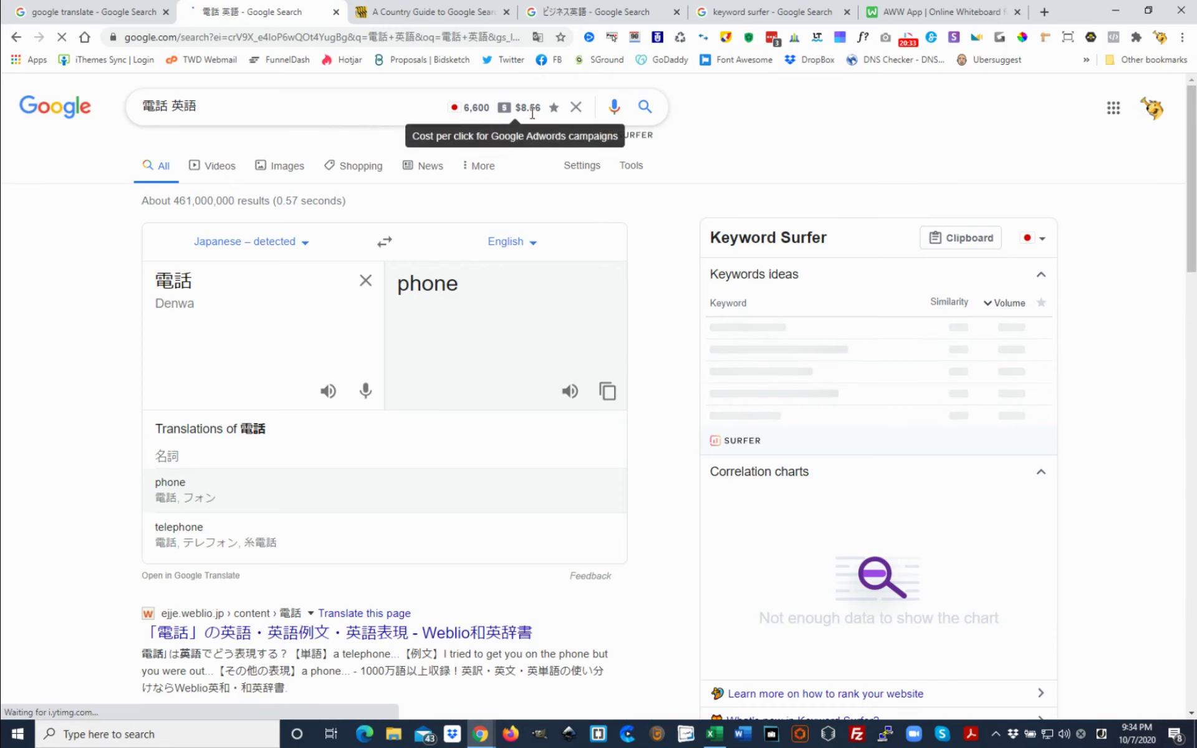
# Return to the Excel keyword sheet and copy the Make a phone call english keyword 電話をかける 英語 from cell A63.
pyautogui.moveTo(714, 737)
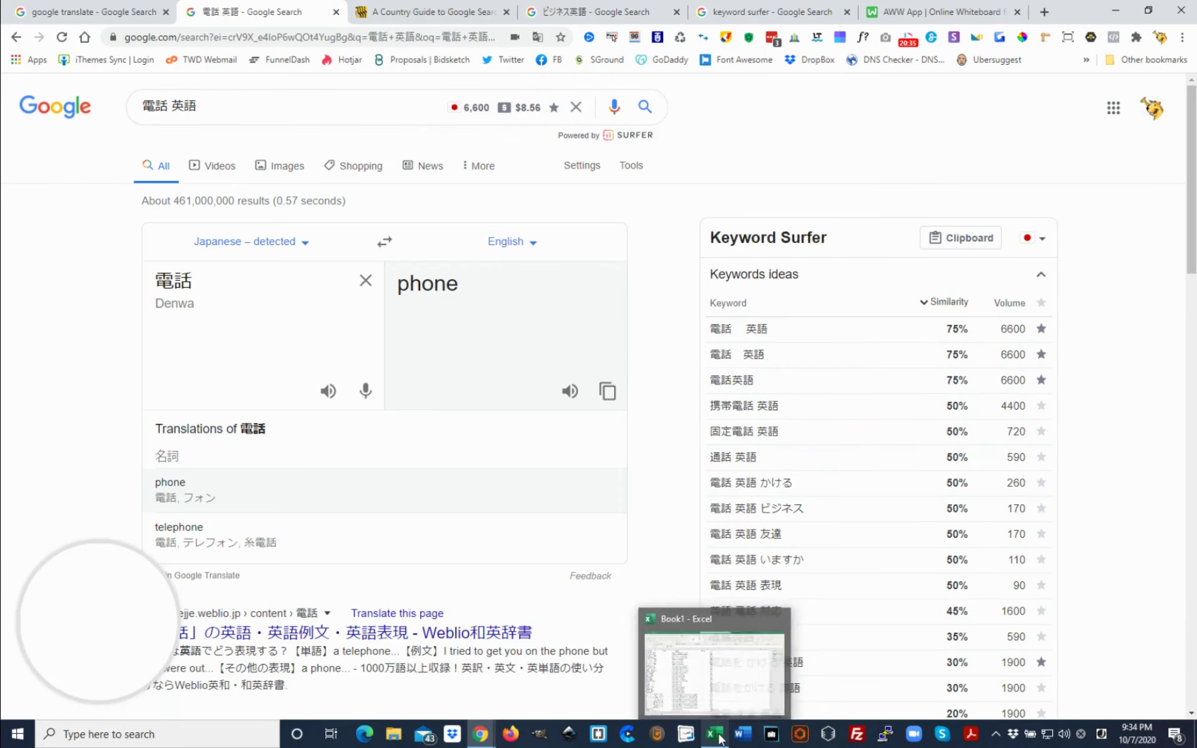
pyautogui.click(757, 679)
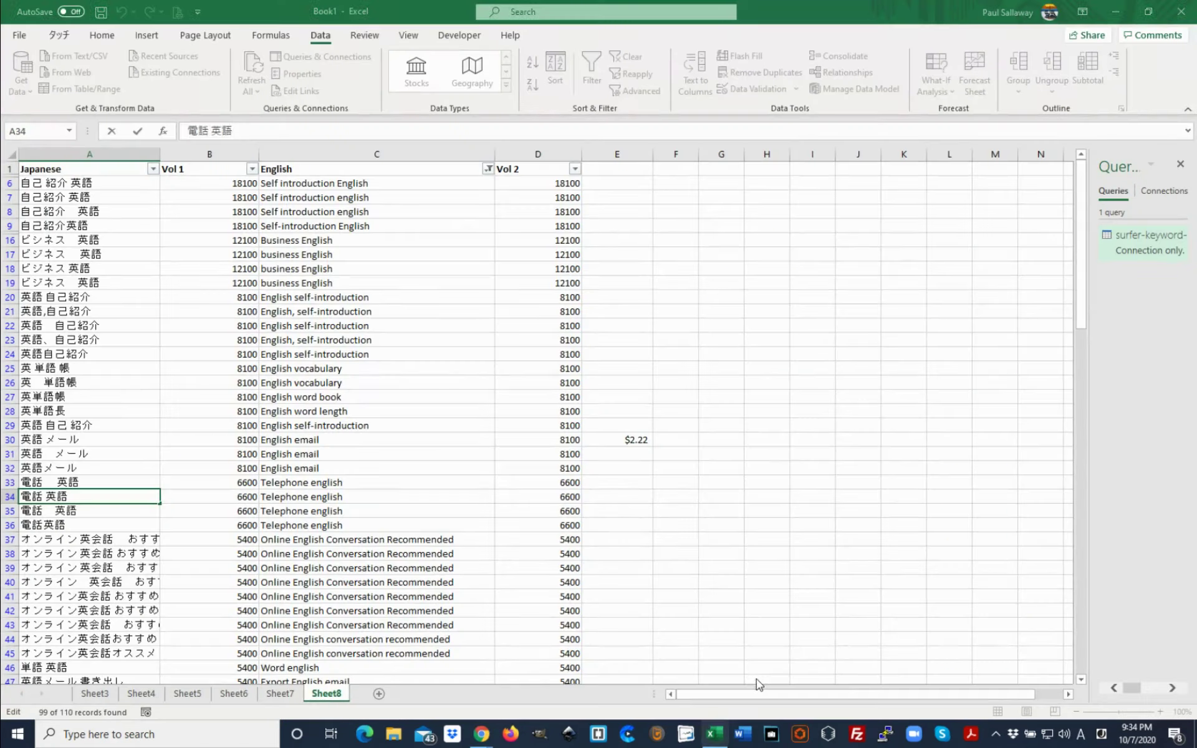
pyautogui.click(316, 497)
pyautogui.scroll(-2, 461, 555)
pyautogui.scroll(-3, 395, 564)
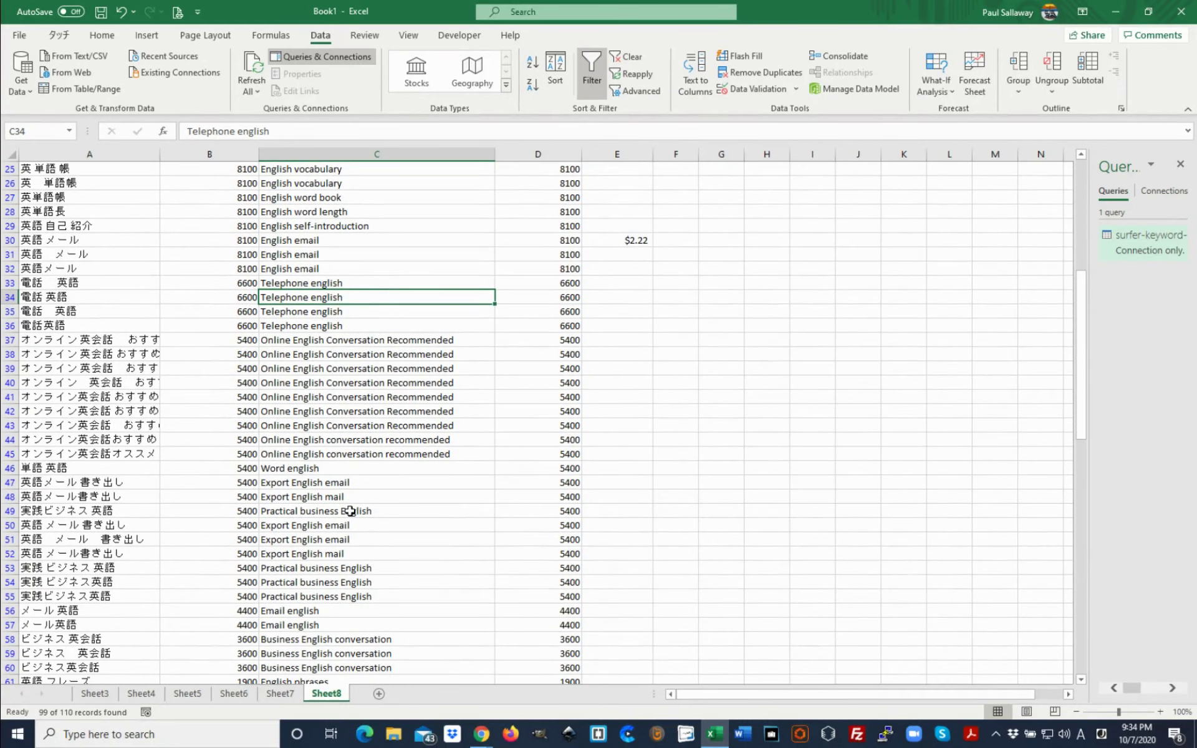
pyautogui.scroll(-1, 350, 512)
pyautogui.scroll(-1, 340, 514)
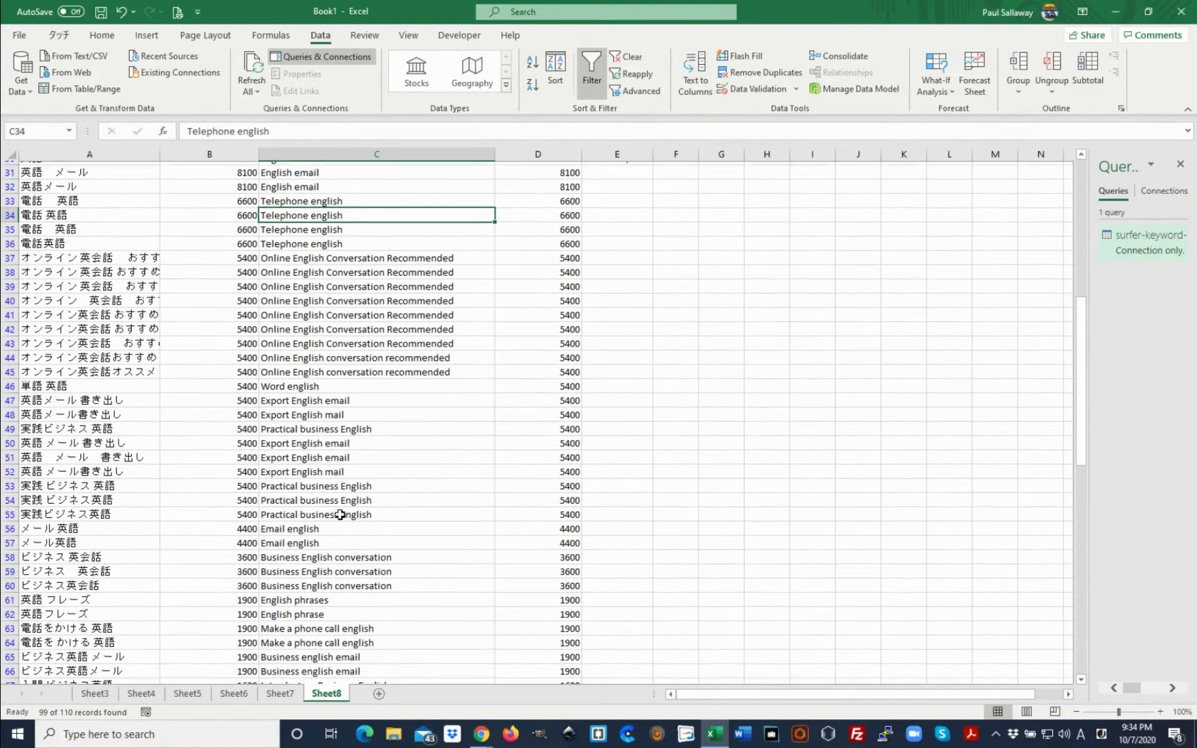
pyautogui.scroll(-1, 349, 583)
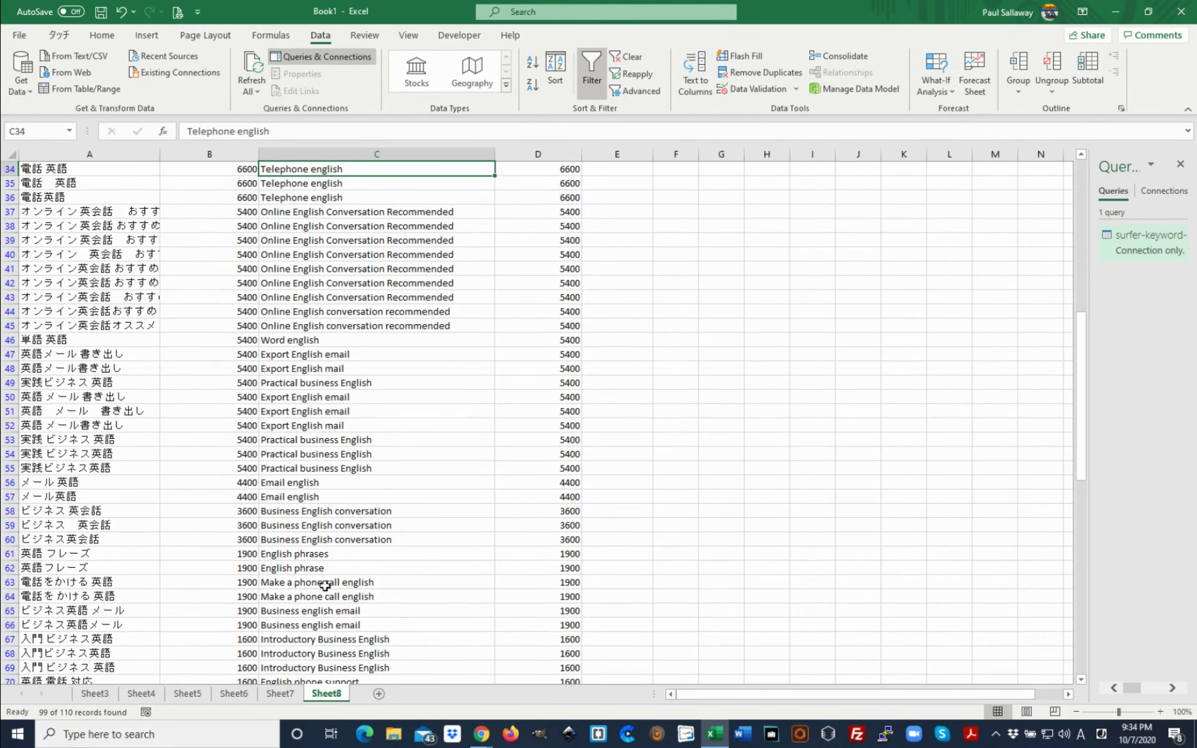
pyautogui.click(81, 581)
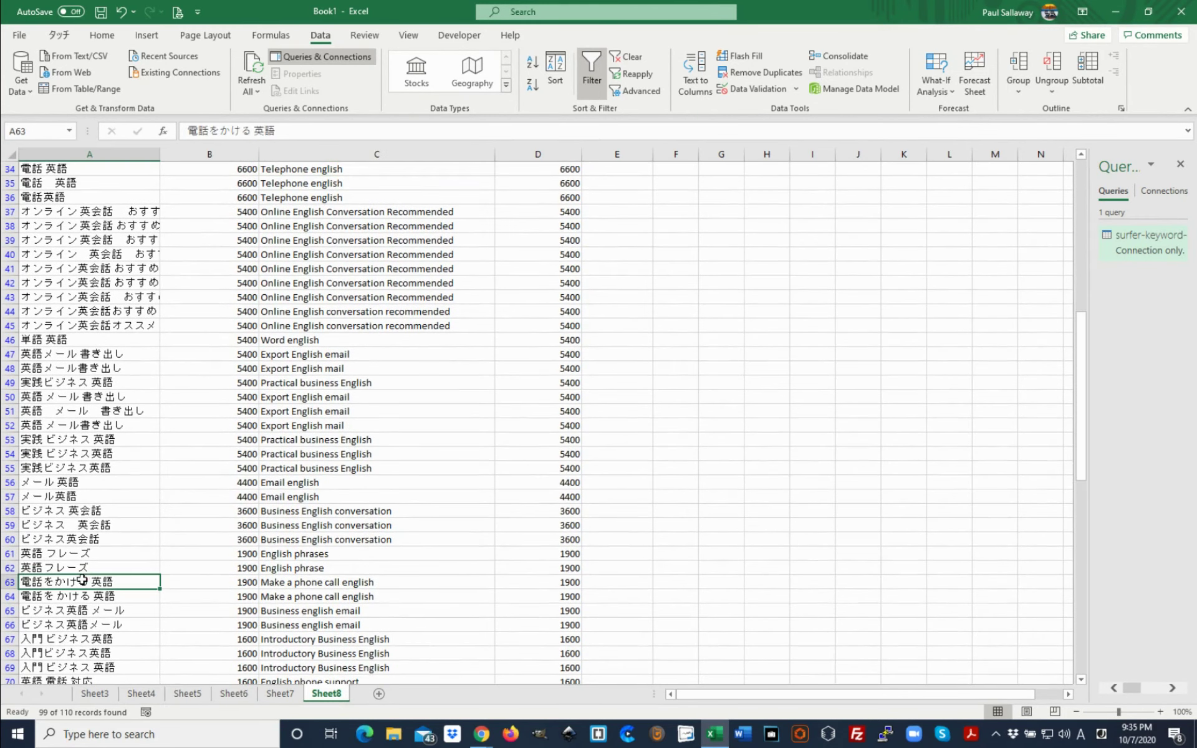
pyautogui.moveTo(282, 128); pyautogui.dragTo(173, 133)
pyautogui.hotkey('ctrl', 'c')
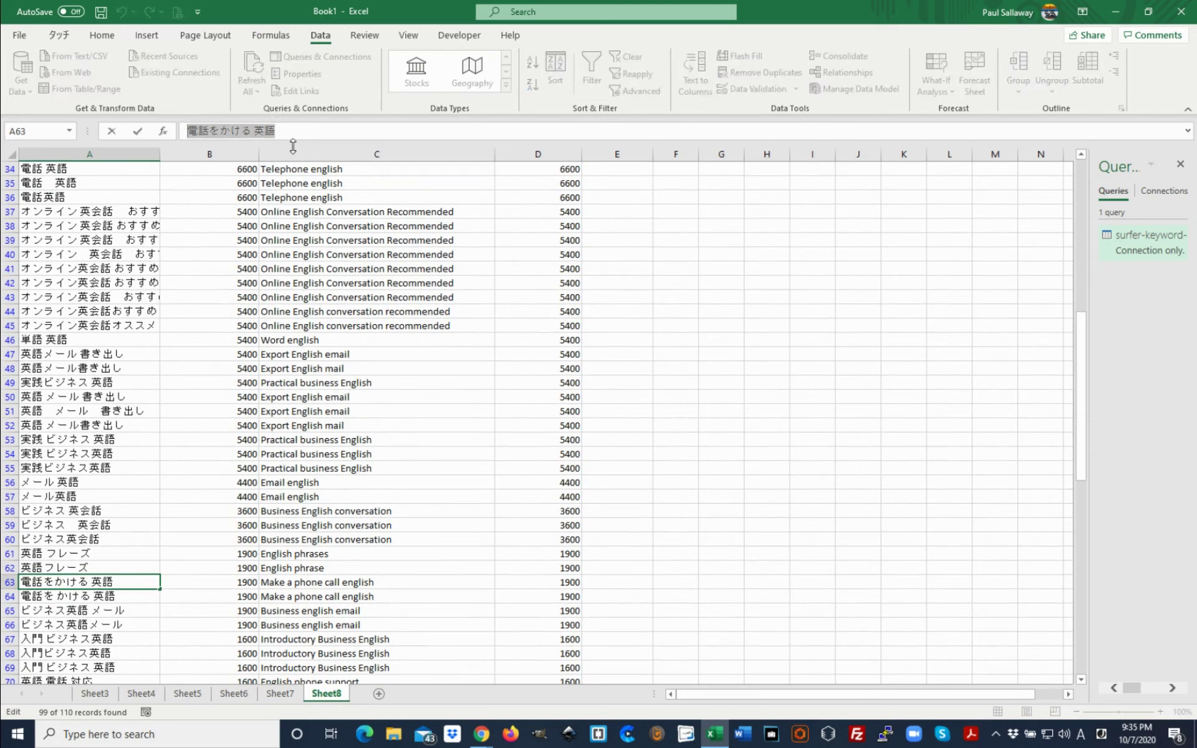
# Switch to the Google results page in Chrome and run a search for the copied keyword 電話をかける 英語.
pyautogui.click(481, 735)
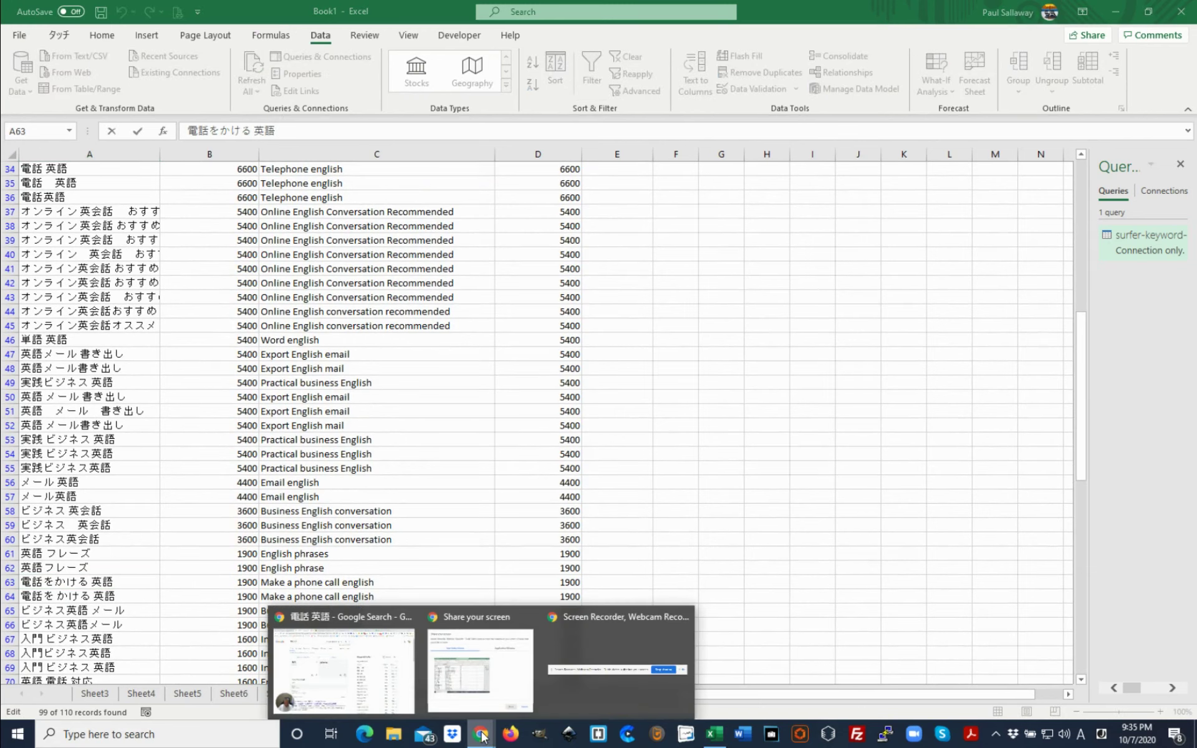
pyautogui.click(365, 665)
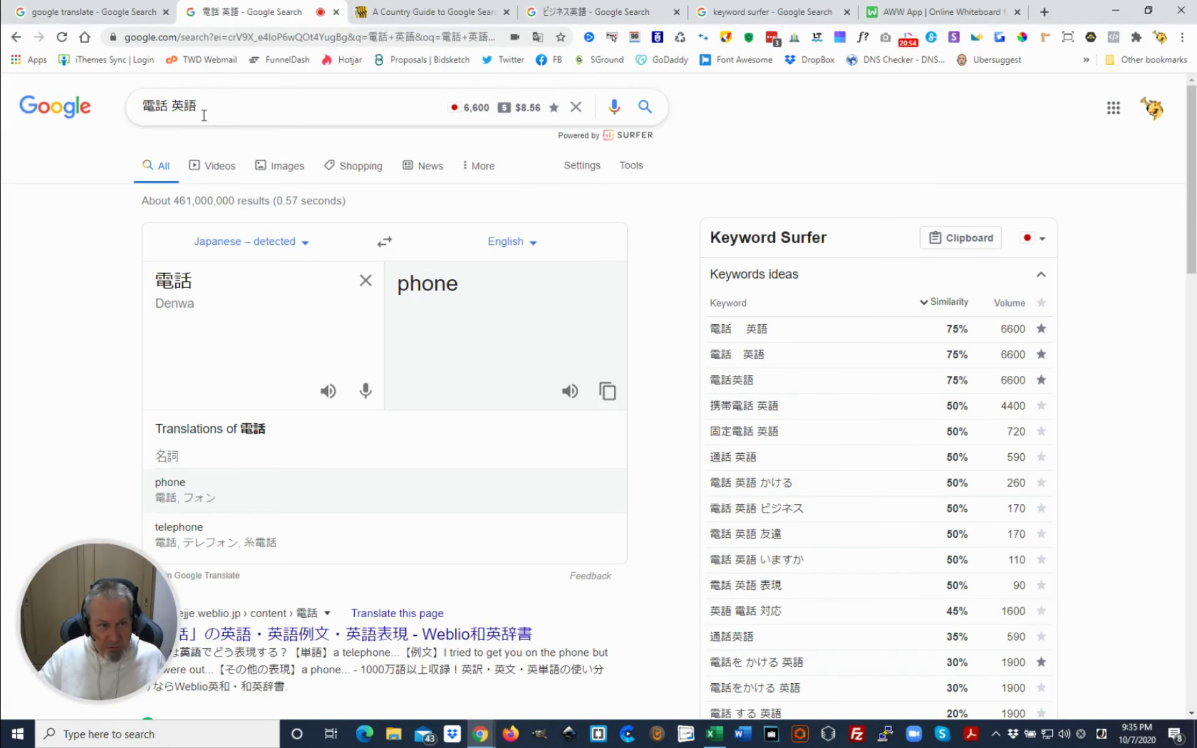
pyautogui.moveTo(215, 108); pyautogui.dragTo(139, 112)
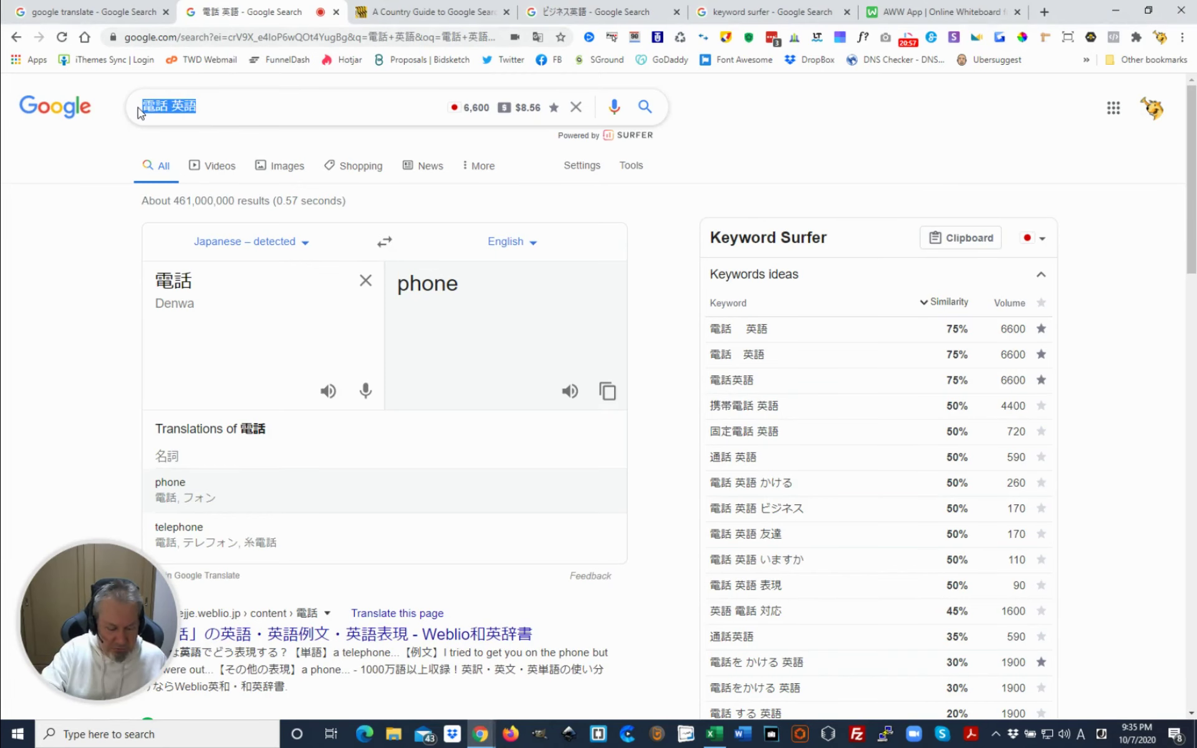
pyautogui.hotkey('ctrl', 'v')
pyautogui.press('Return')
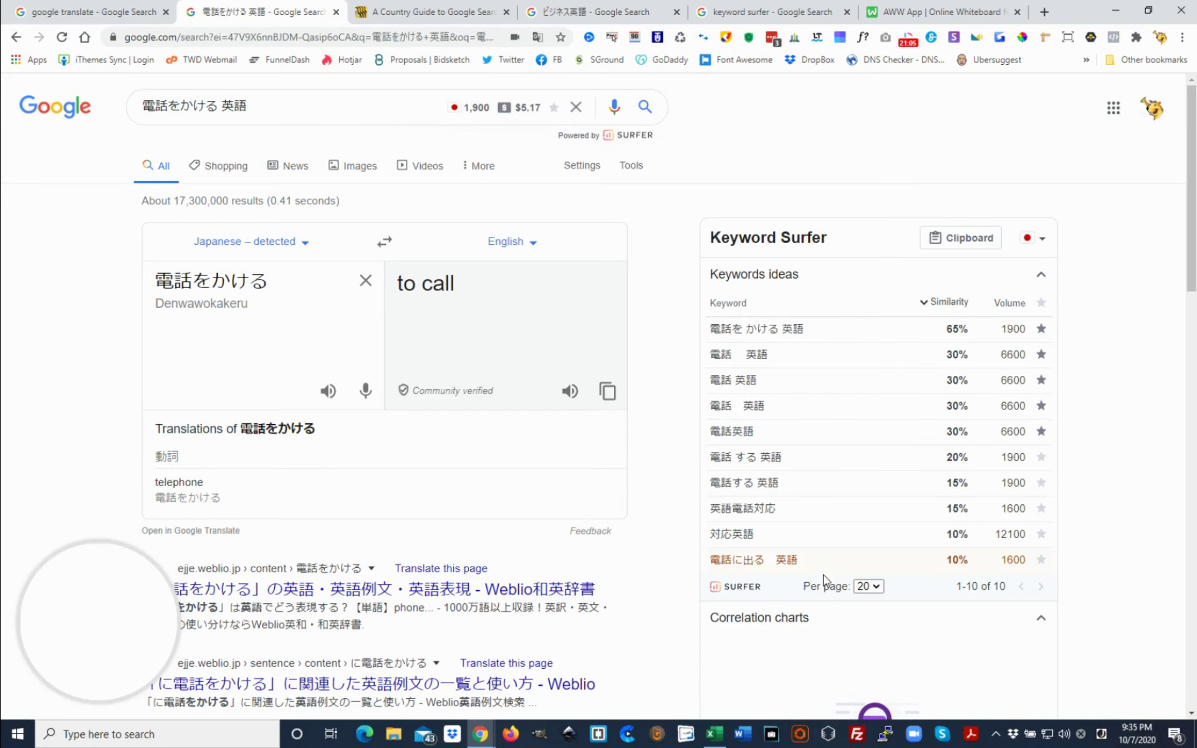
# Return to the Excel keyword sheet and copy the English phone support keyword 英語 電話 対応 from cell A70.
pyautogui.click(714, 735)
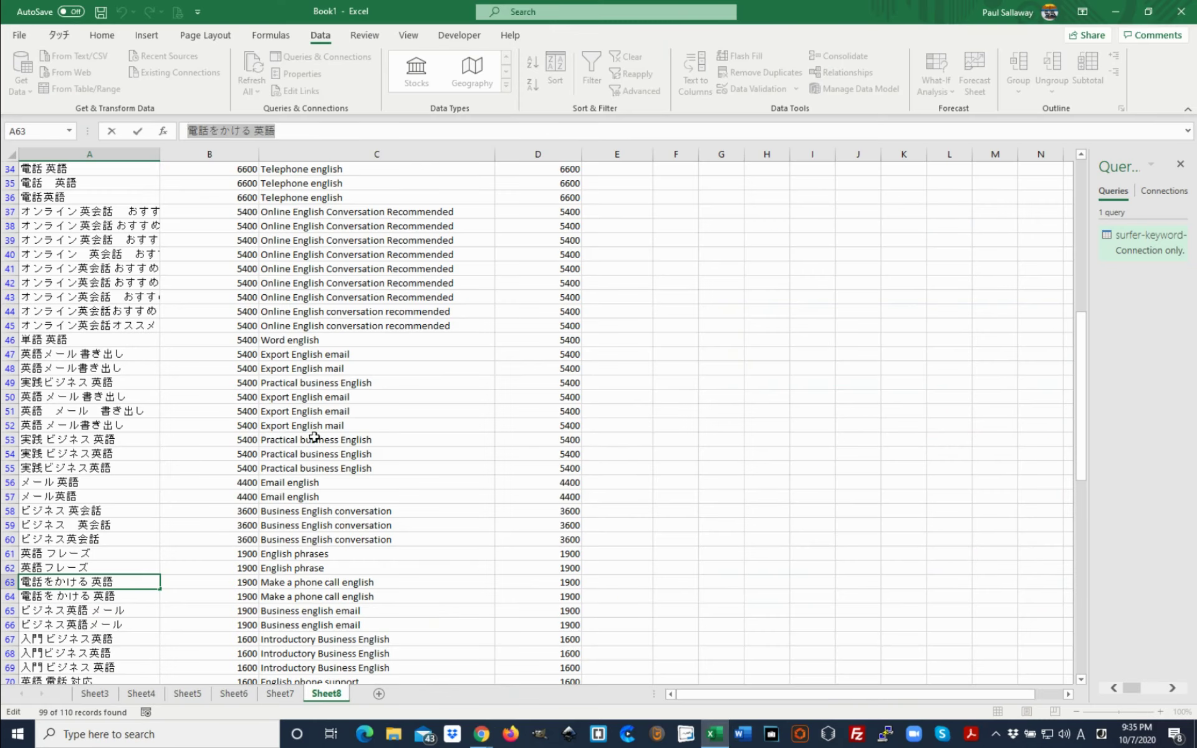
pyautogui.click(368, 427)
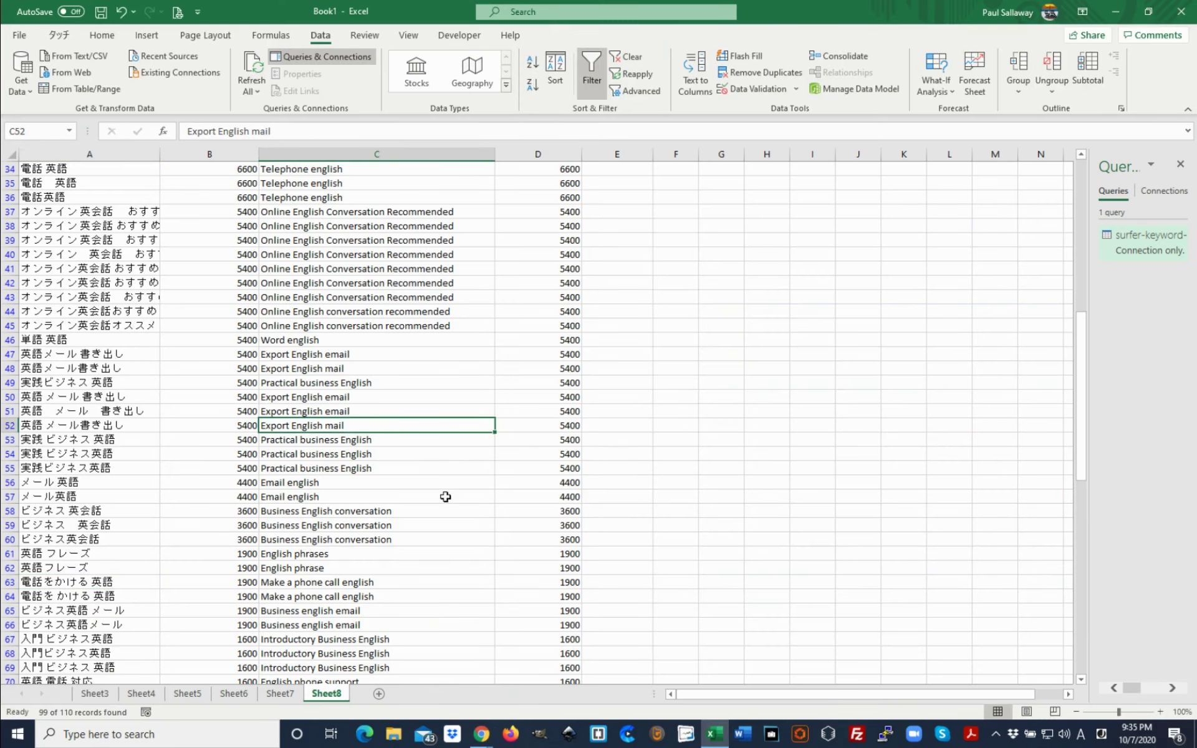
pyautogui.scroll(-4, 445, 497)
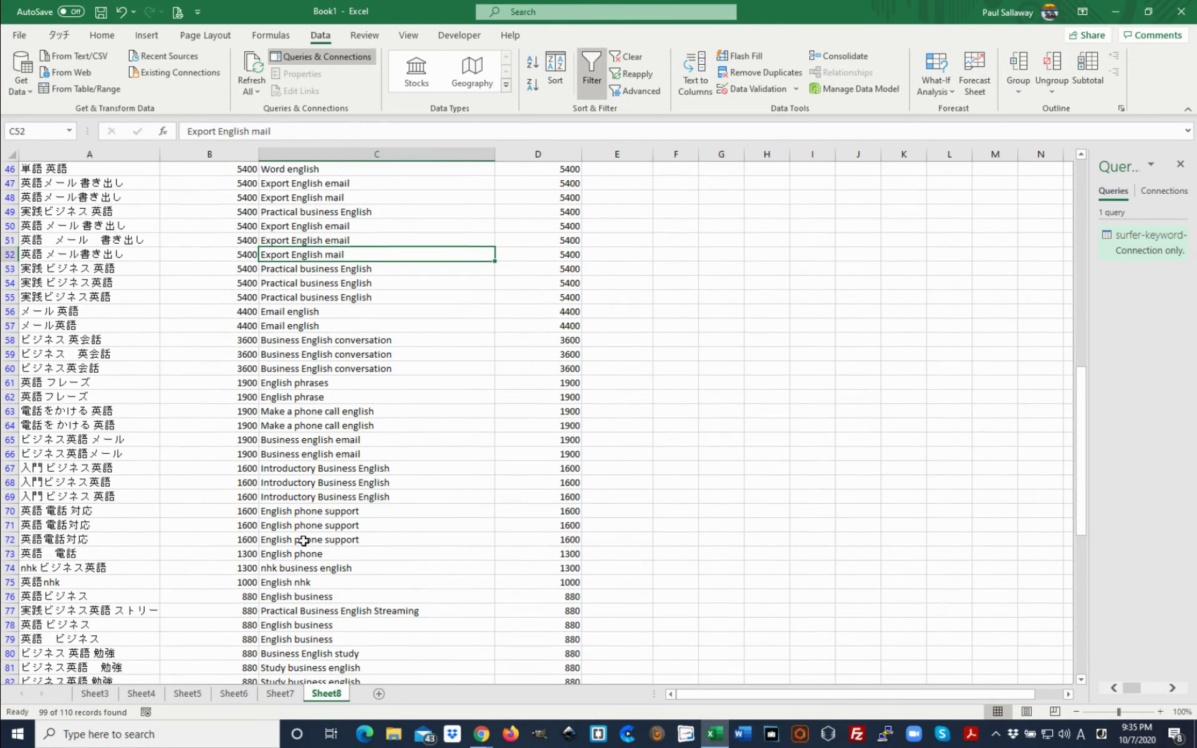
pyautogui.click(78, 512)
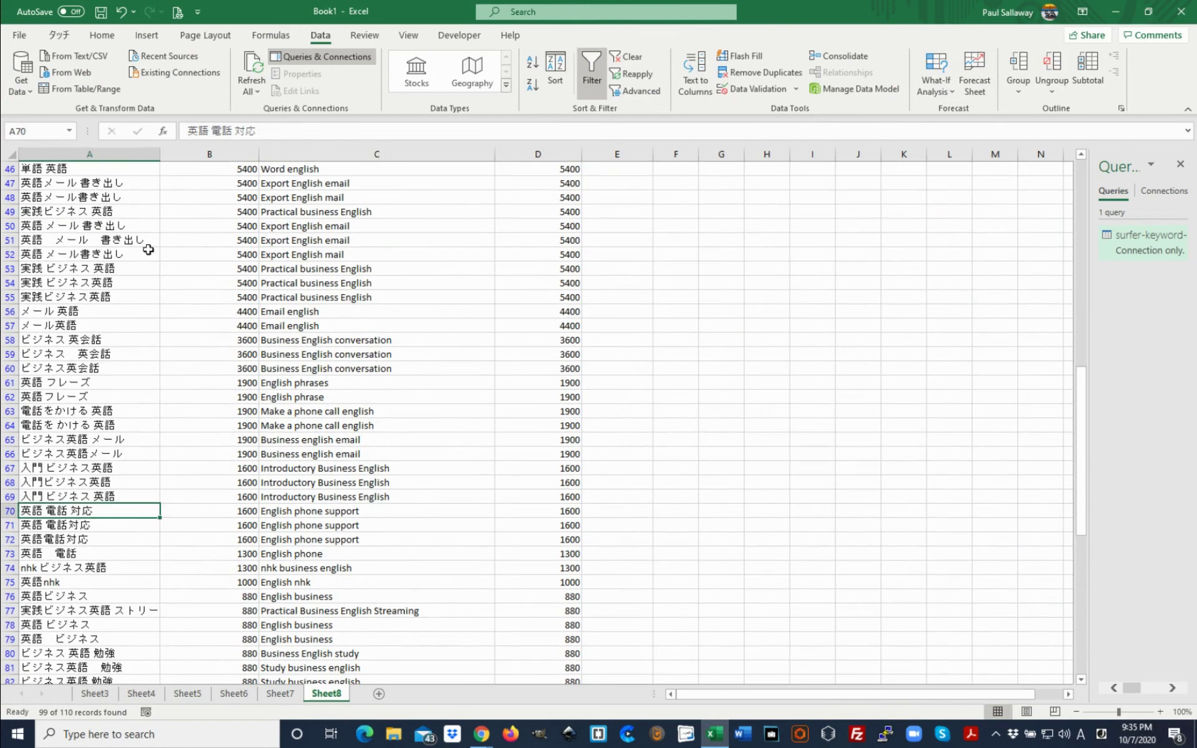
pyautogui.moveTo(265, 131); pyautogui.dragTo(182, 128)
pyautogui.hotkey('ctrl', 'c')
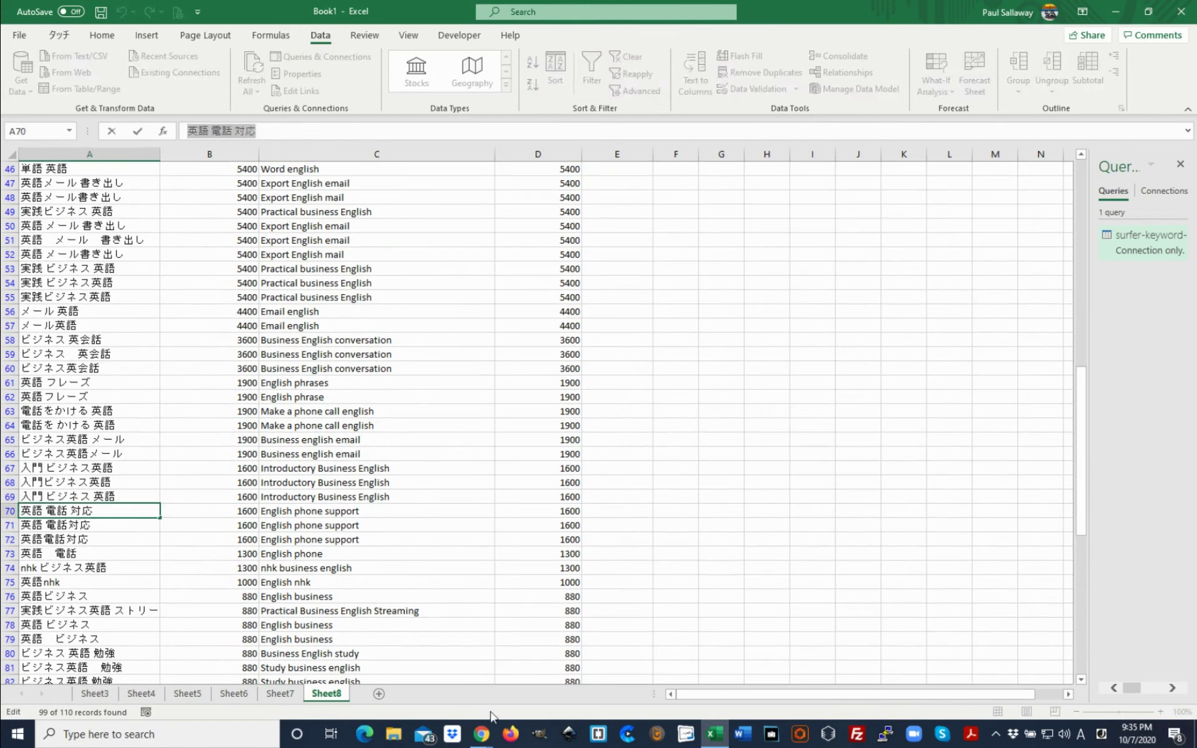
# Switch to the Google page in Chrome and replace the query with 英語 電話 対応 to look up its cost per click.
pyautogui.click(480, 734)
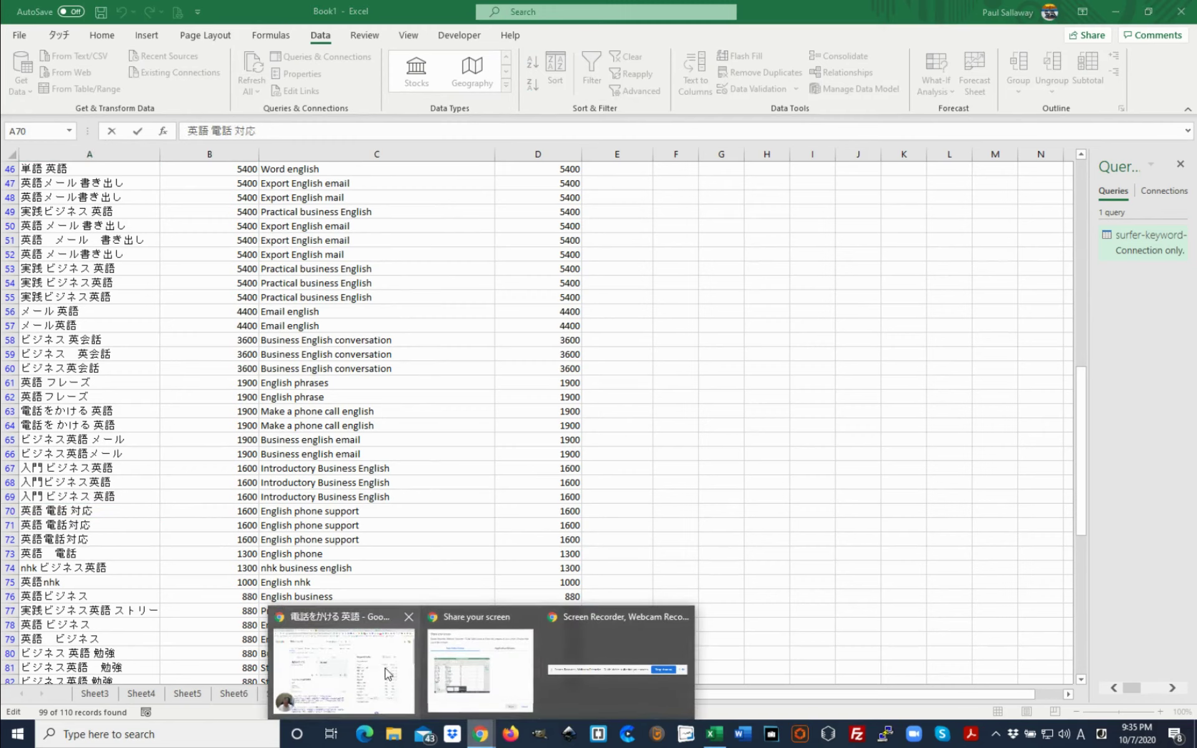
pyautogui.click(346, 668)
pyautogui.moveTo(259, 106); pyautogui.dragTo(134, 107)
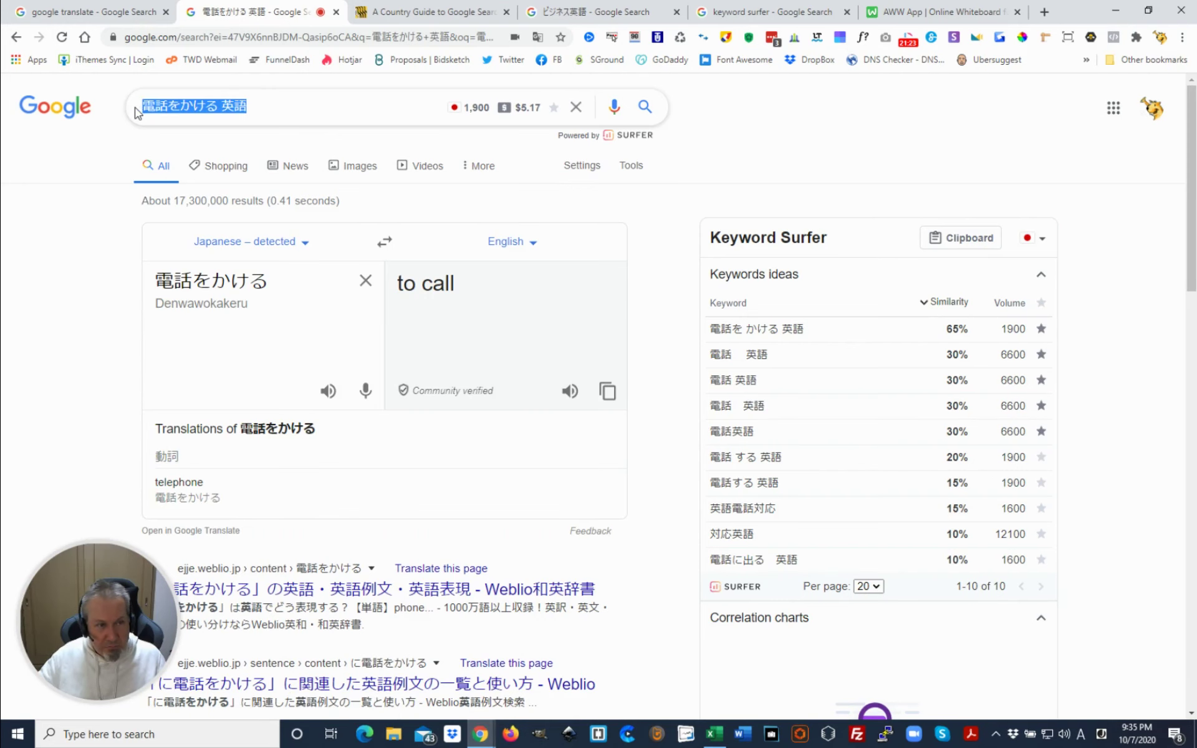
pyautogui.hotkey('ctrl', 'v')
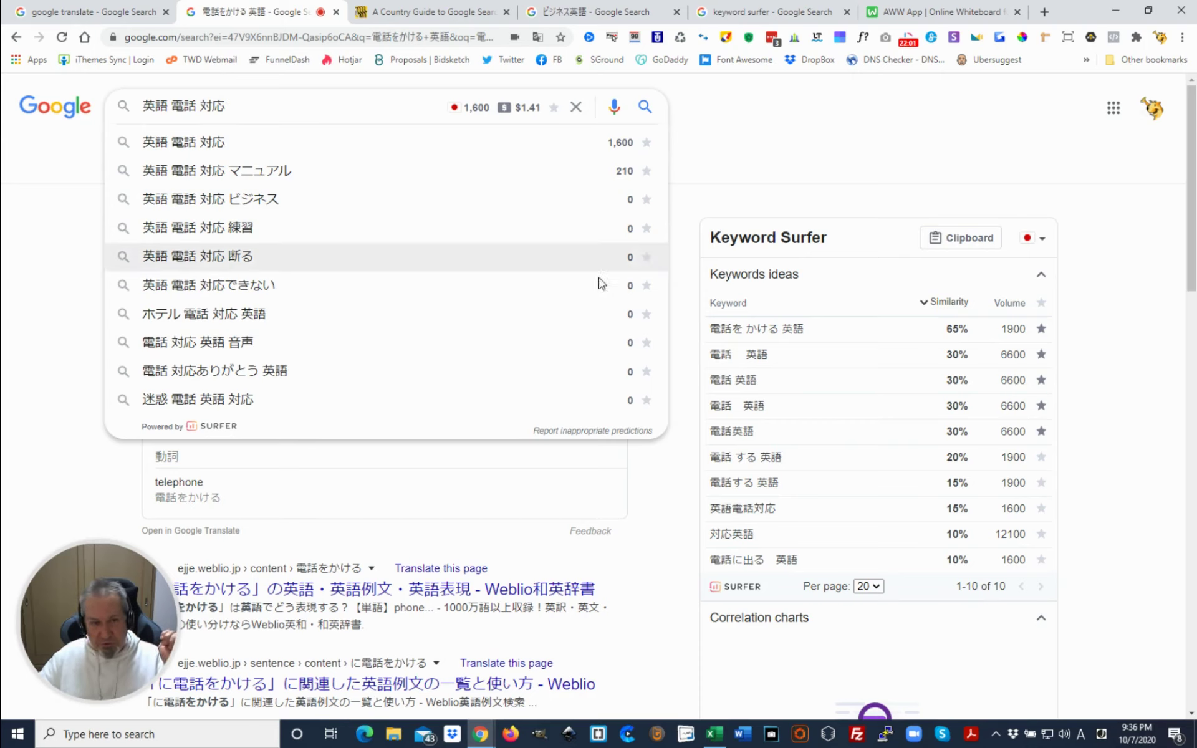
# Return to the Excel keyword sheet and enter the cost per click 1.41 in cell E70.
pyautogui.moveTo(716, 737)
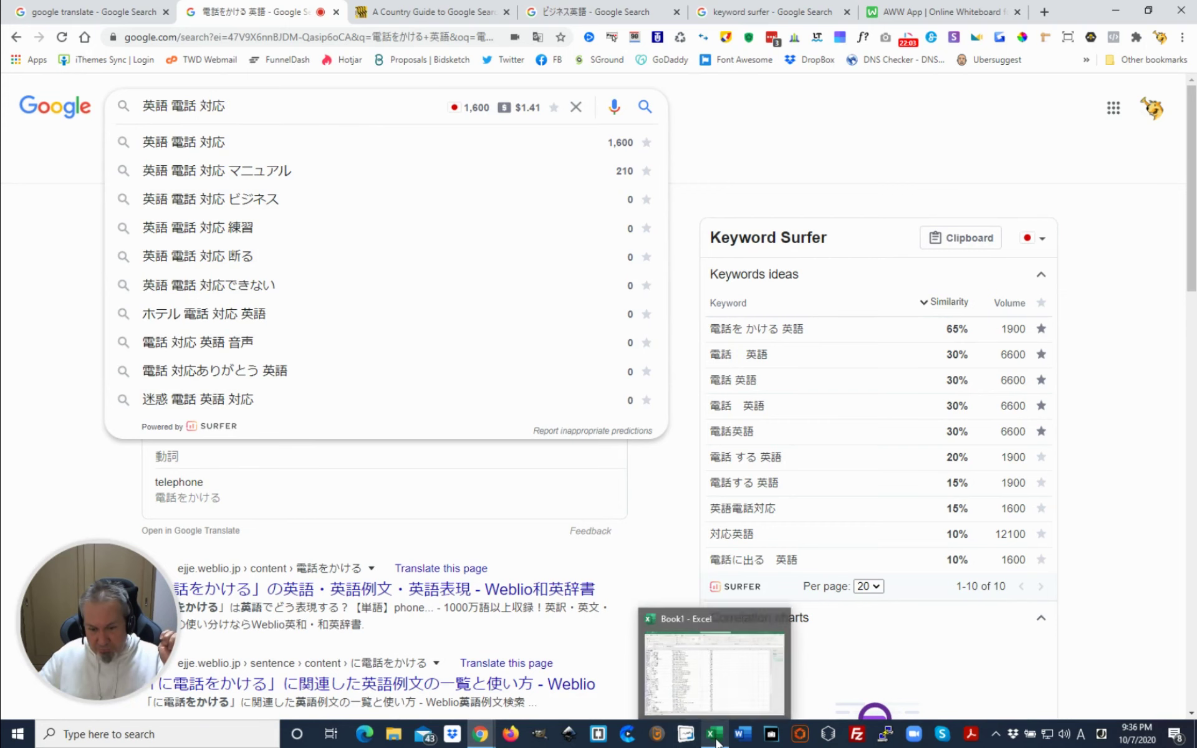
pyautogui.click(727, 705)
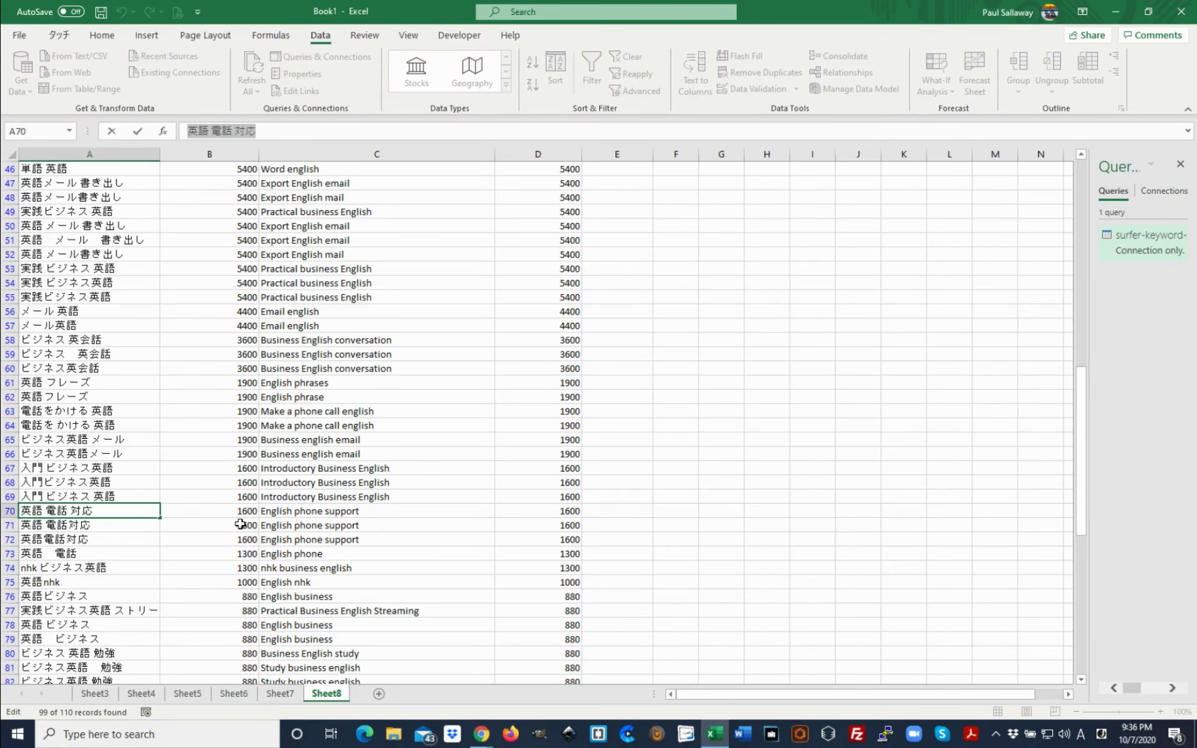
pyautogui.click(622, 512)
pyautogui.write('1.')
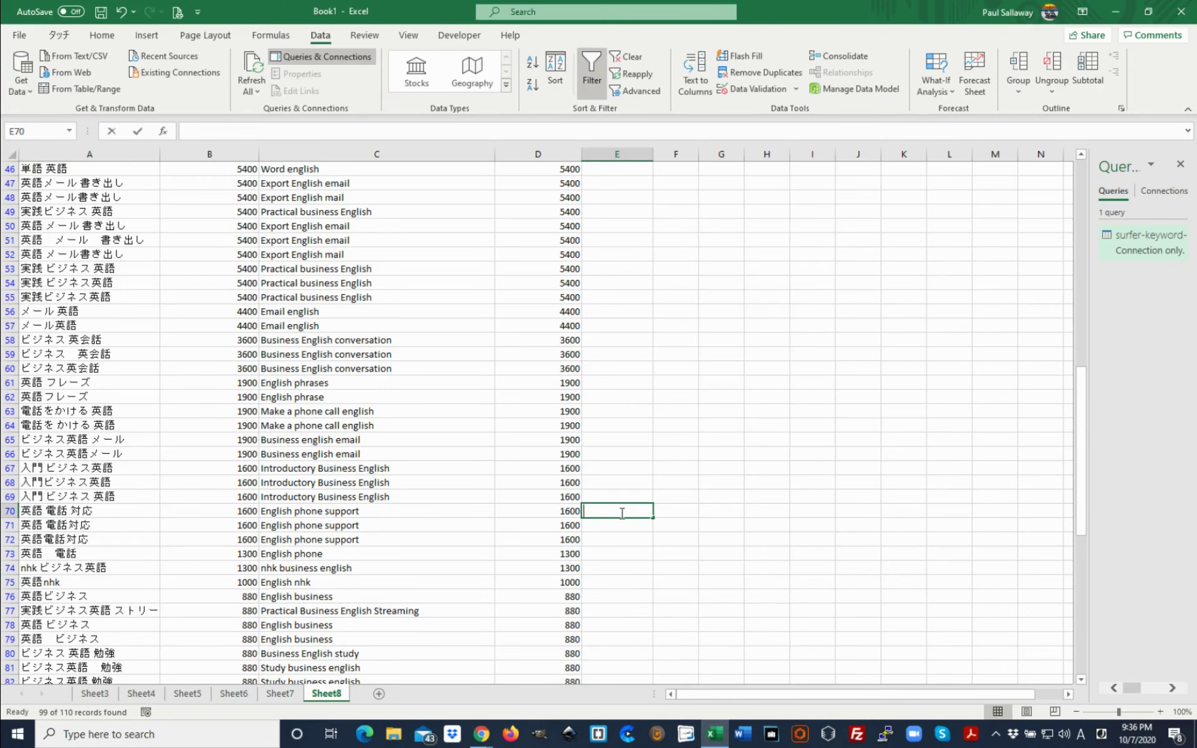
pyautogui.write('41')
pyautogui.press('Return')
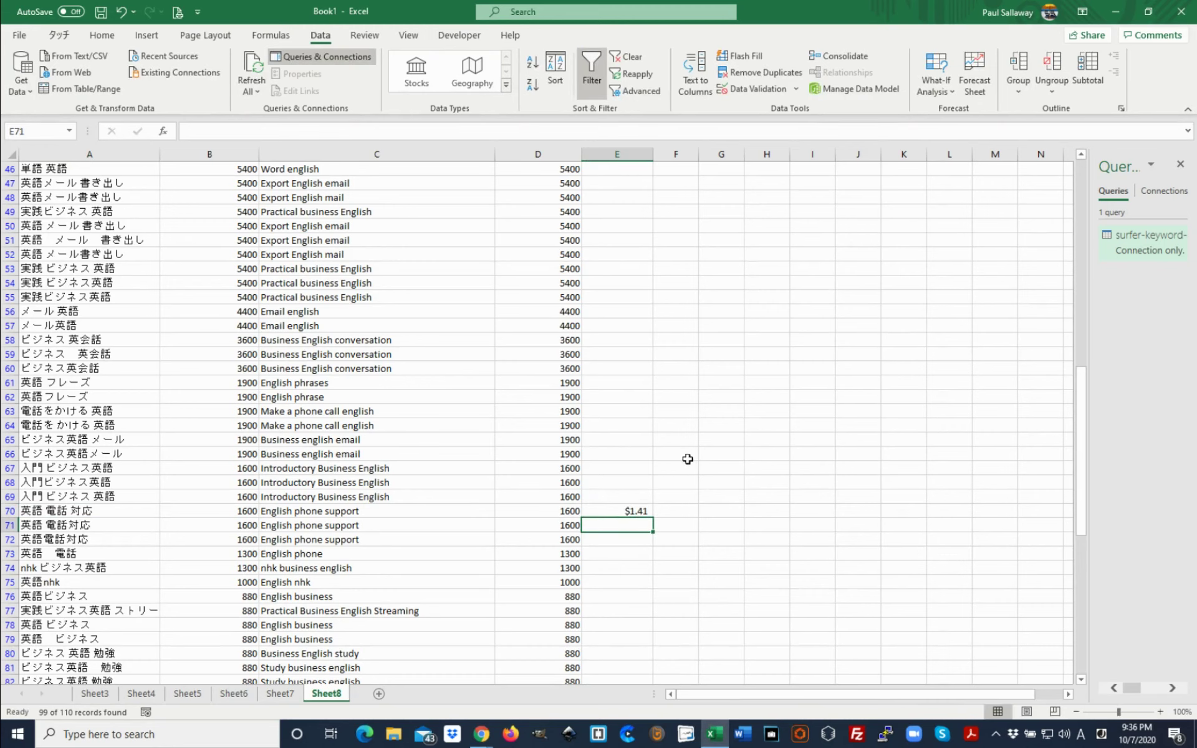
# Copy the nhk business english keyword nhk ビジネス英語 from cell A74.
pyautogui.scroll(-1, 700, 449)
pyautogui.scroll(-2, 700, 451)
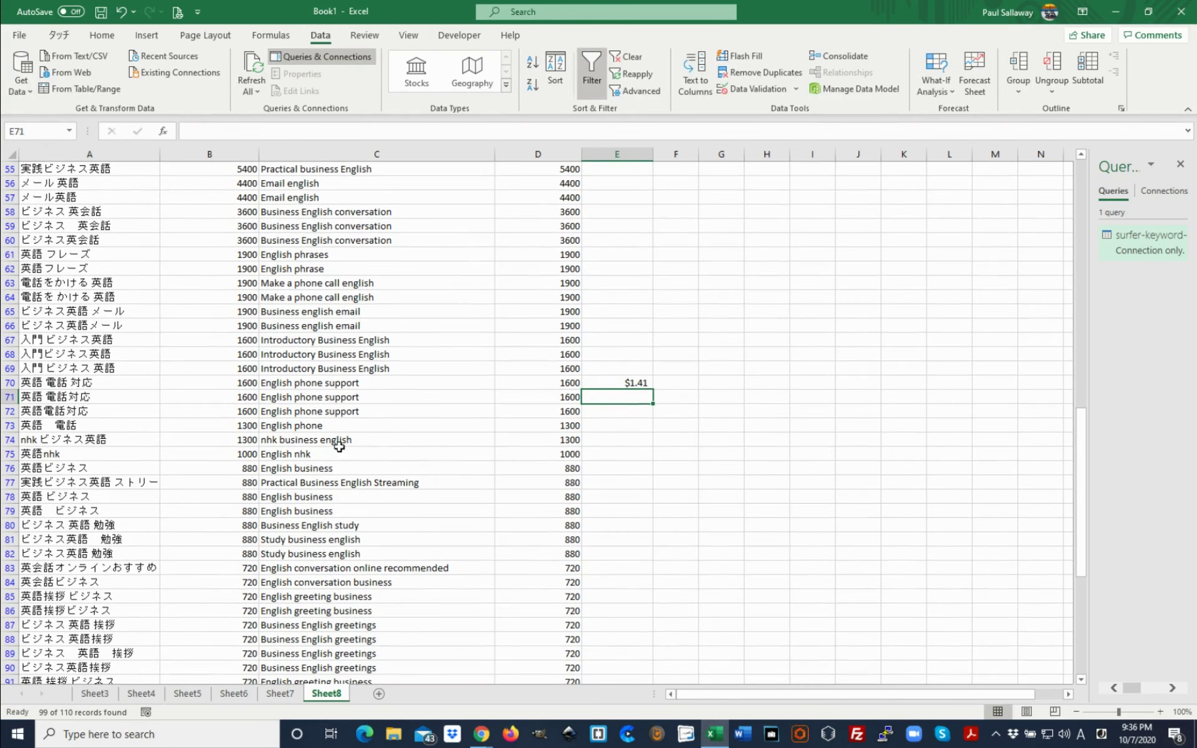
pyautogui.click(318, 442)
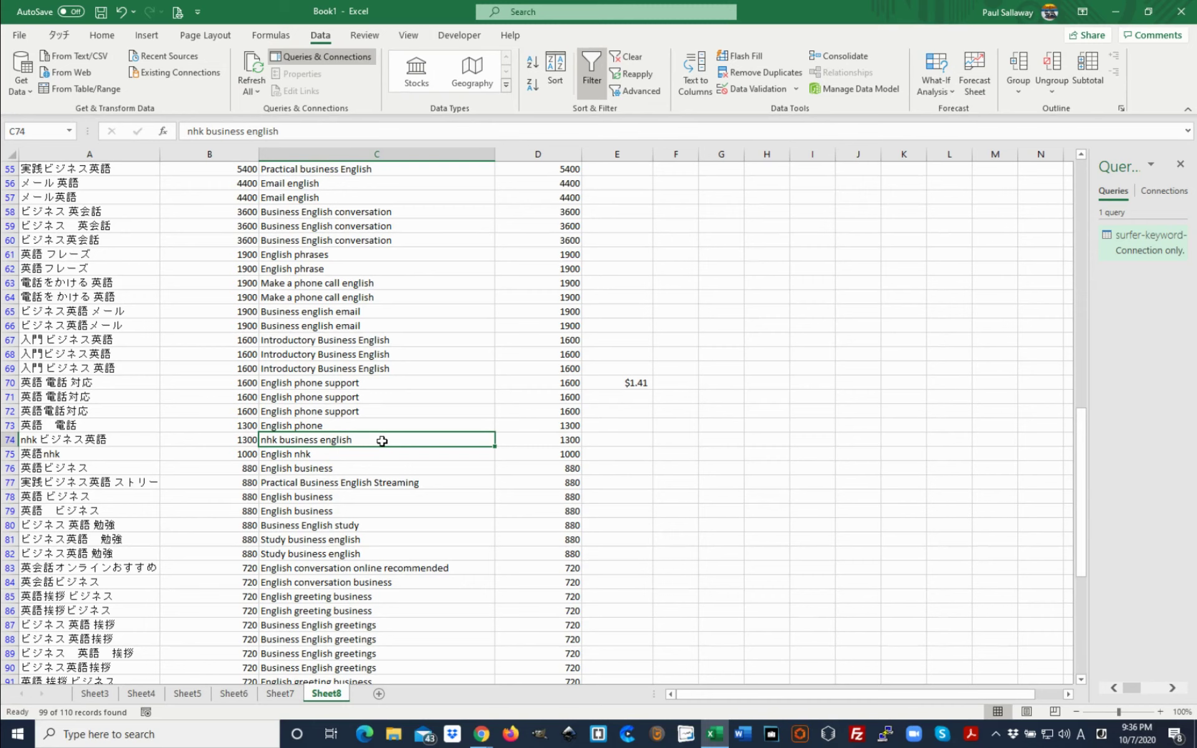
pyautogui.click(87, 439)
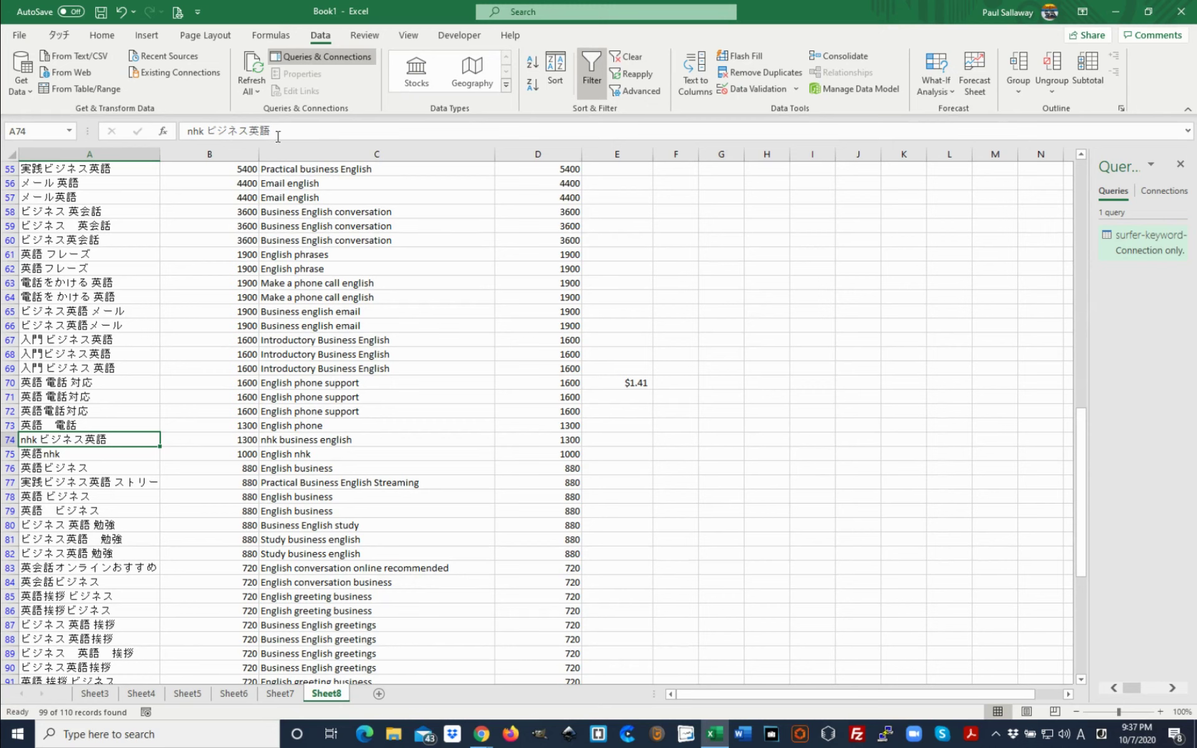
pyautogui.moveTo(272, 131); pyautogui.dragTo(185, 129)
pyautogui.hotkey('ctrl', 'c')
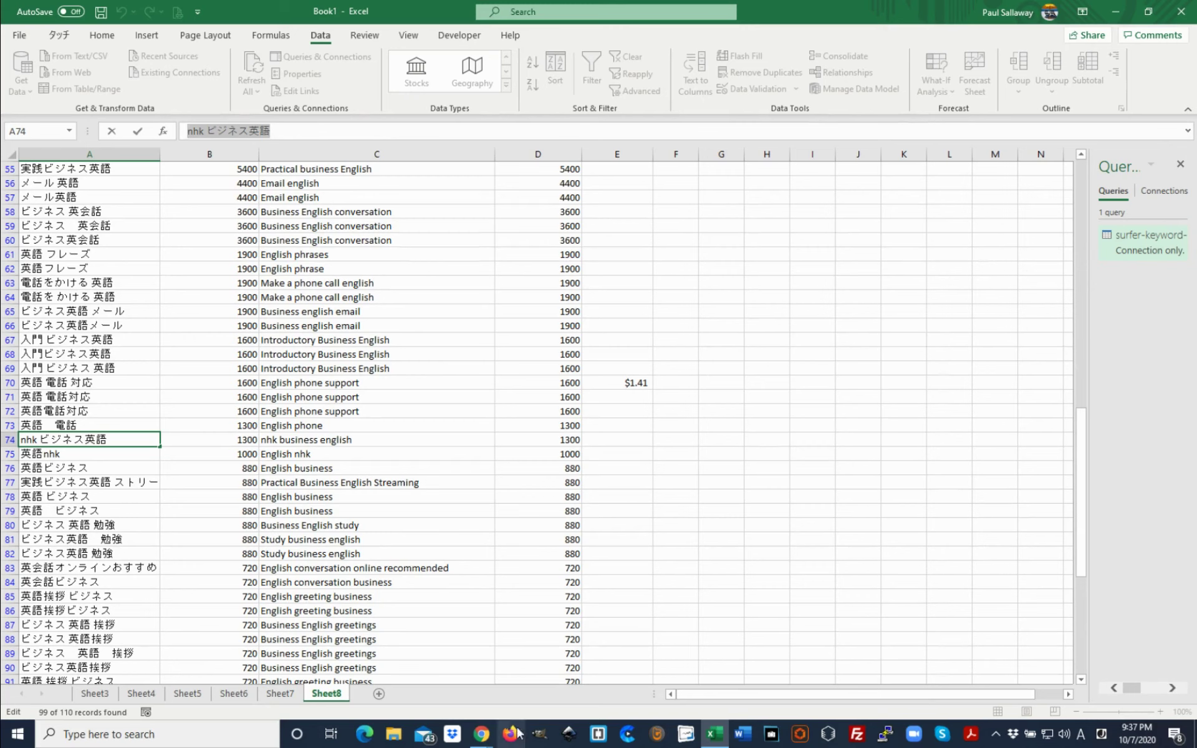
# Switch to the Google results page in Chrome and replace the query with nhk ビジネス英語 to look up its cost per click.
pyautogui.click(480, 737)
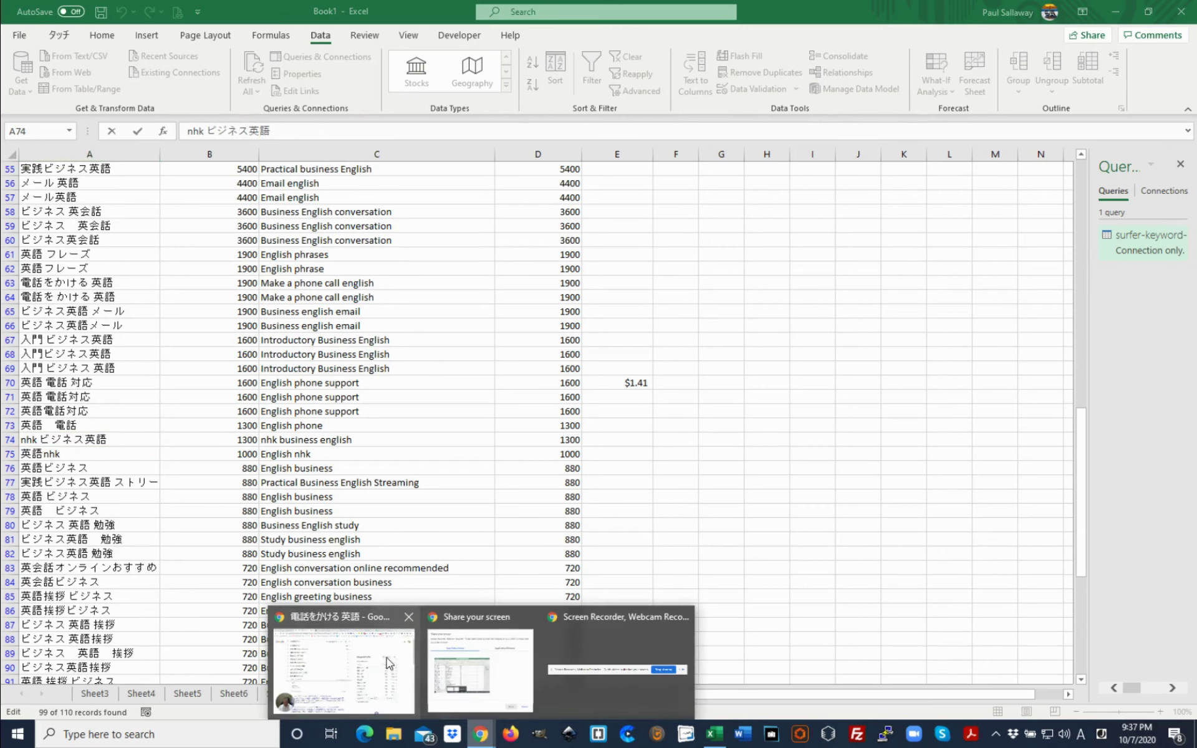
pyautogui.click(345, 664)
pyautogui.moveTo(227, 106); pyautogui.dragTo(132, 107)
pyautogui.hotkey('ctrl', 'v')
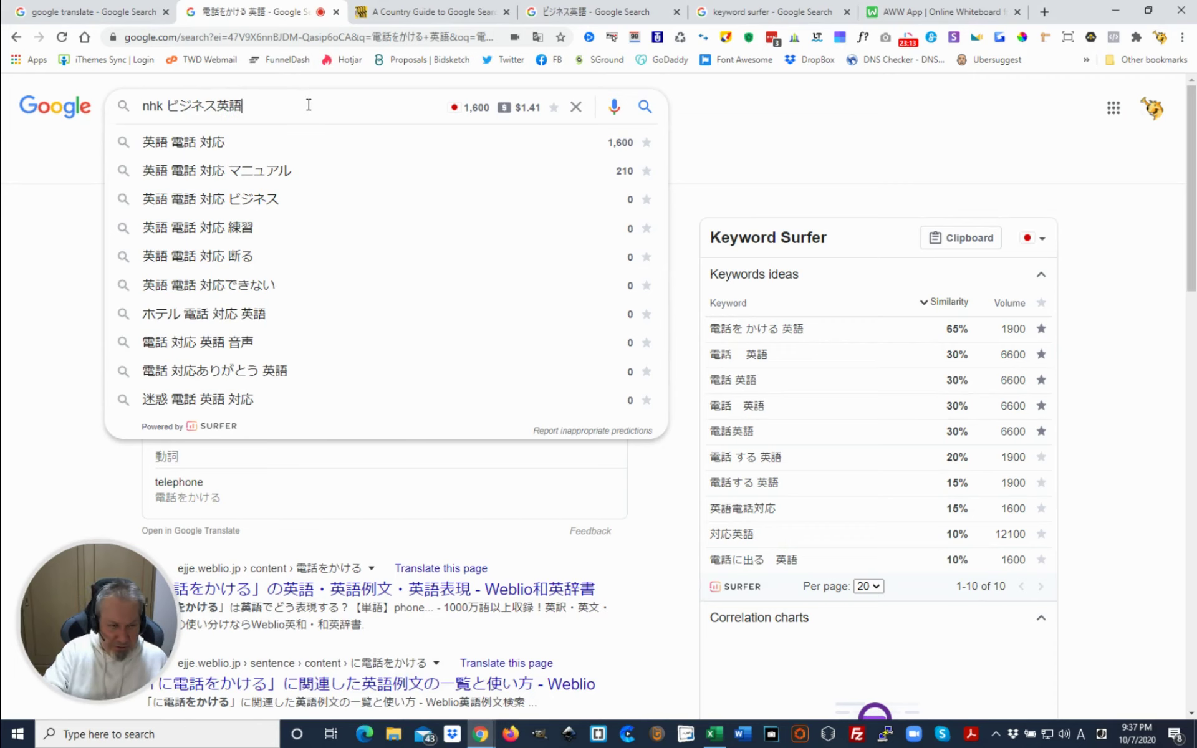
pyautogui.press('Return')
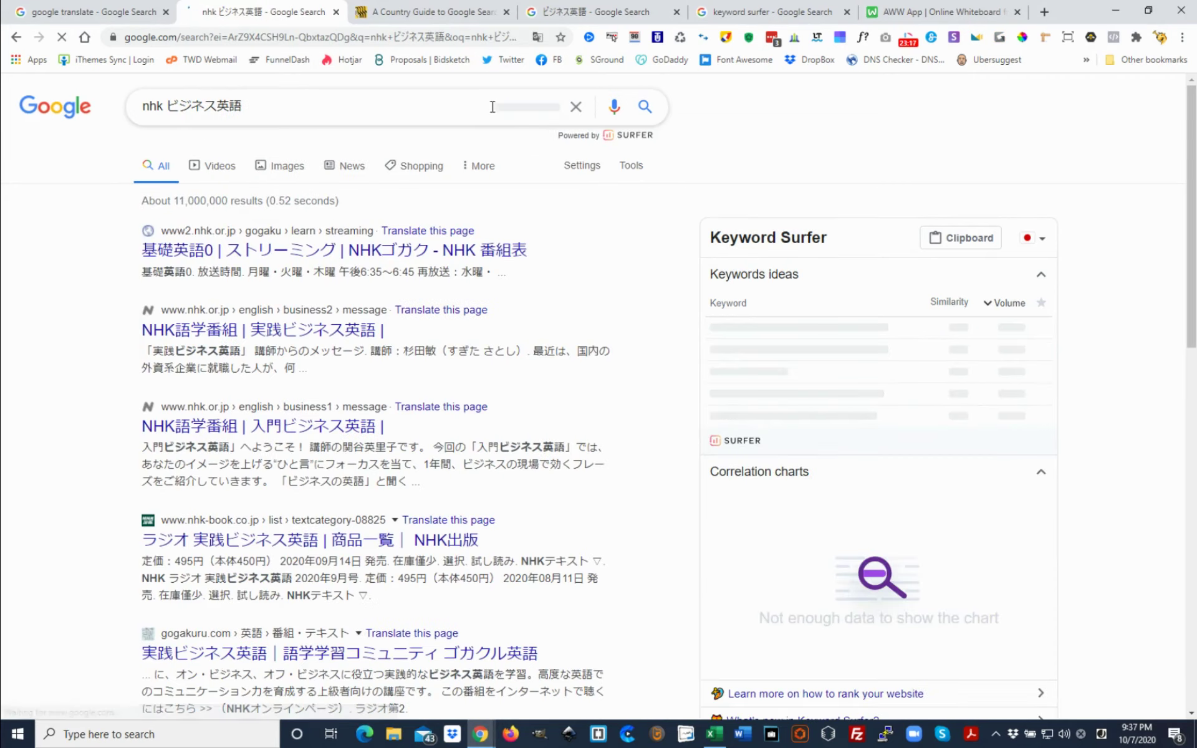
# Return to the Excel keyword sheet and enter the cost per click 1.51 in cell E74.
pyautogui.moveTo(715, 738)
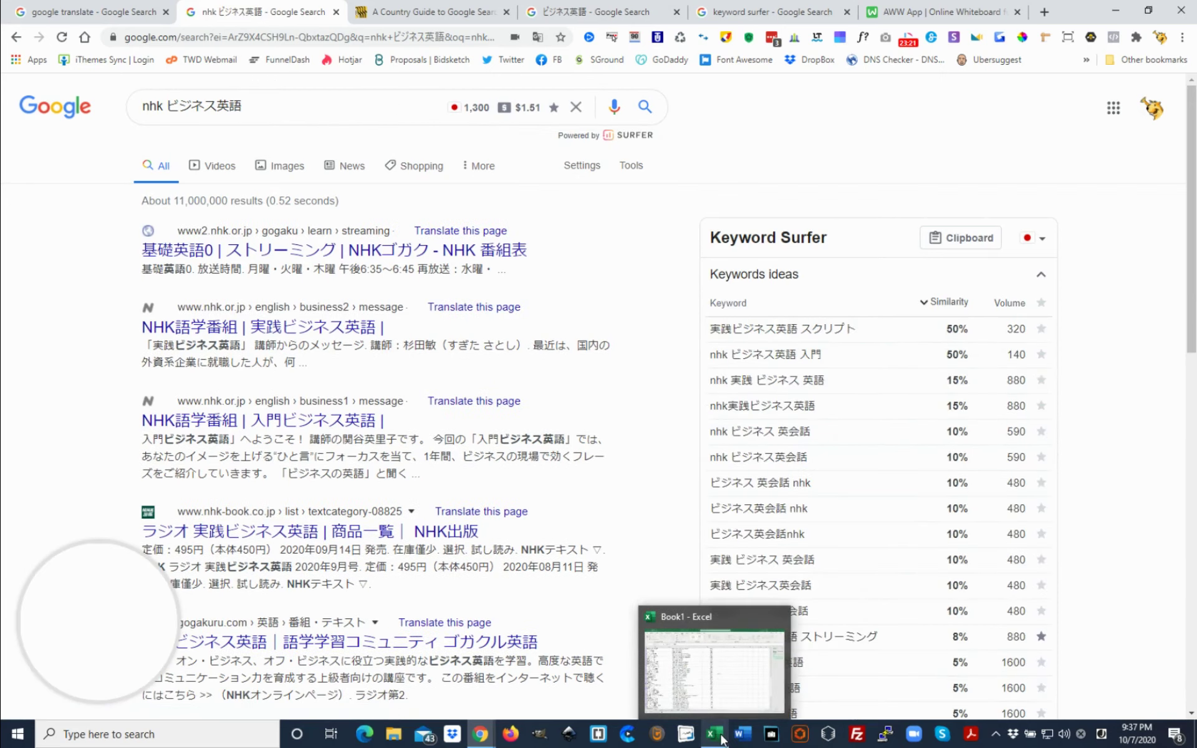
pyautogui.click(715, 737)
pyautogui.click(636, 436)
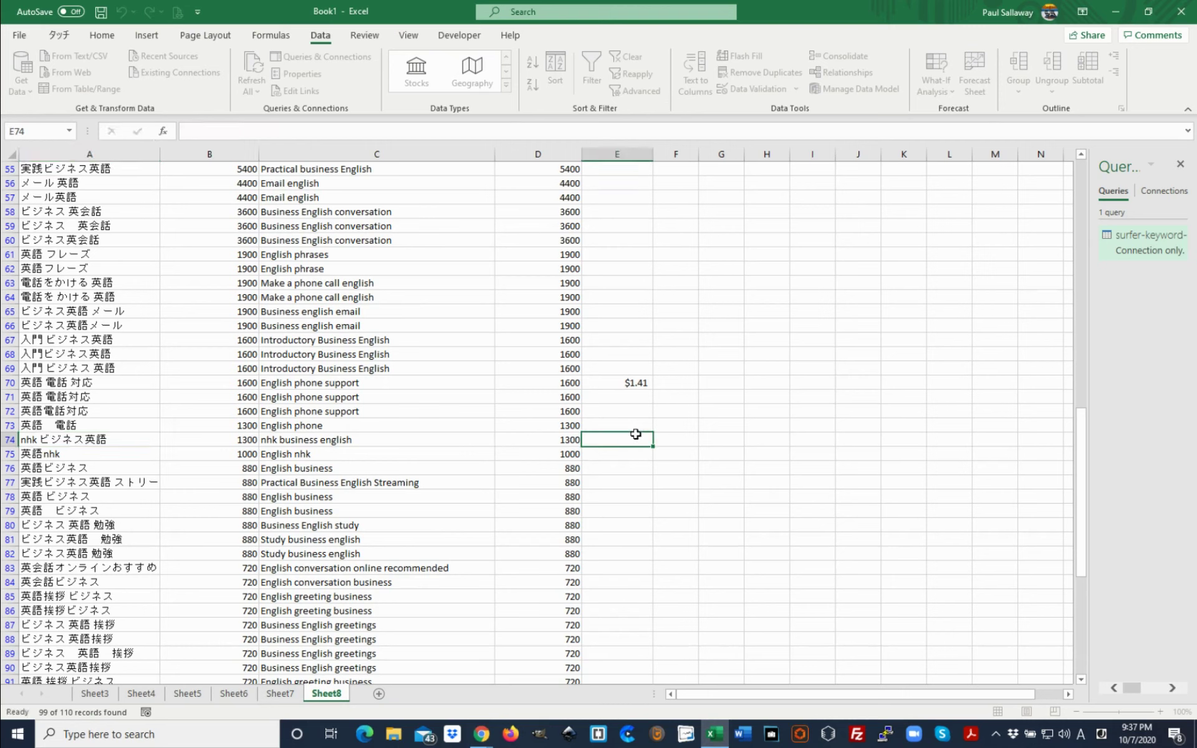
pyautogui.write('1.51')
pyautogui.press('Return')
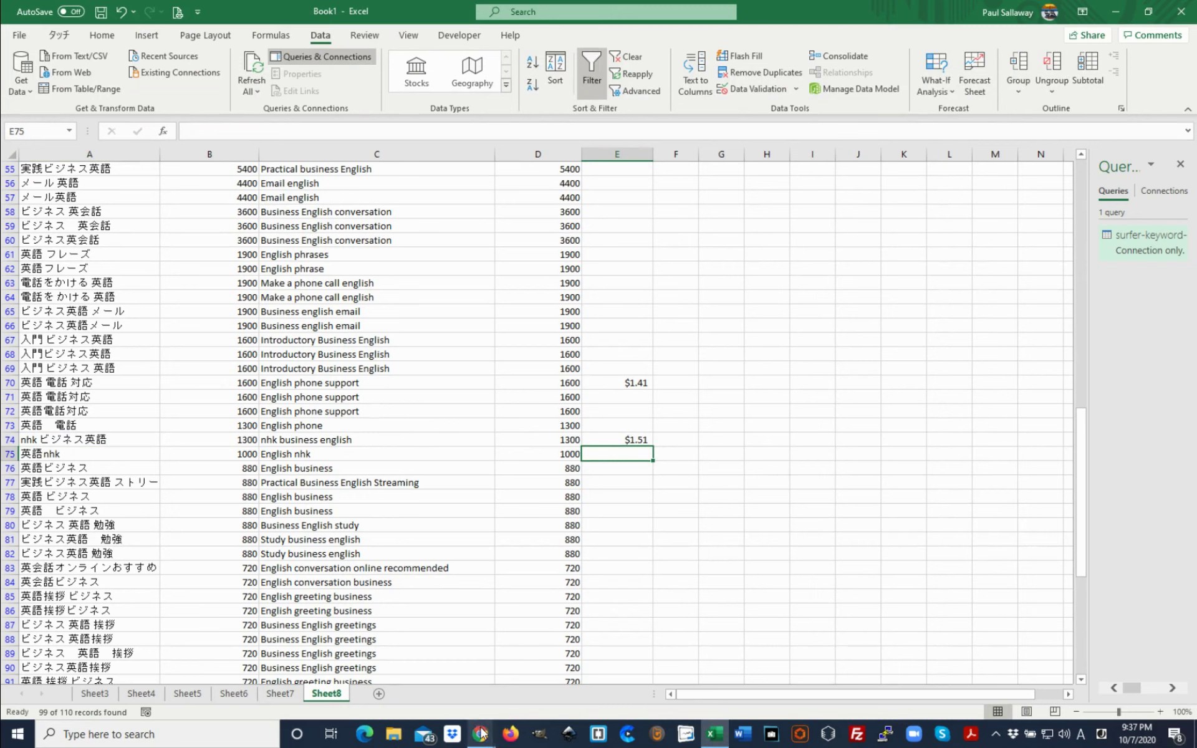
# Switch to the Google results in Chrome and examine the Keyword Surfer ideas and search suggestions for nhk ビジネス英語.
pyautogui.moveTo(483, 739)
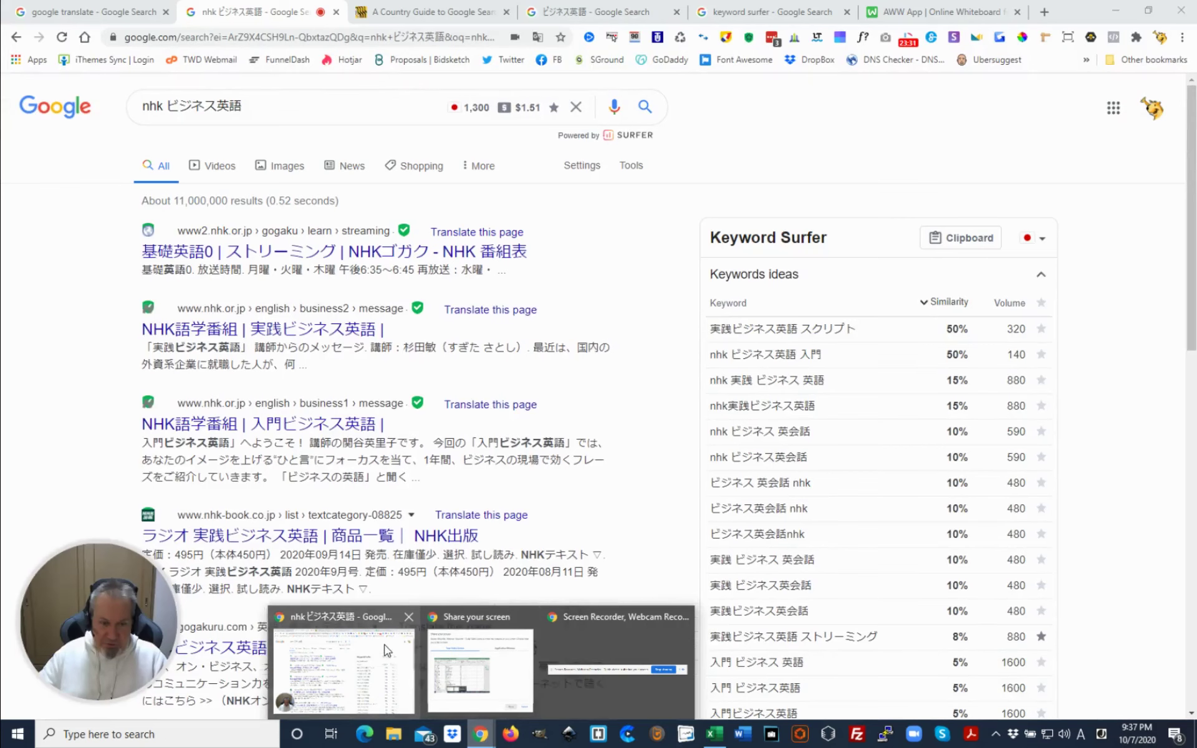
pyautogui.click(393, 655)
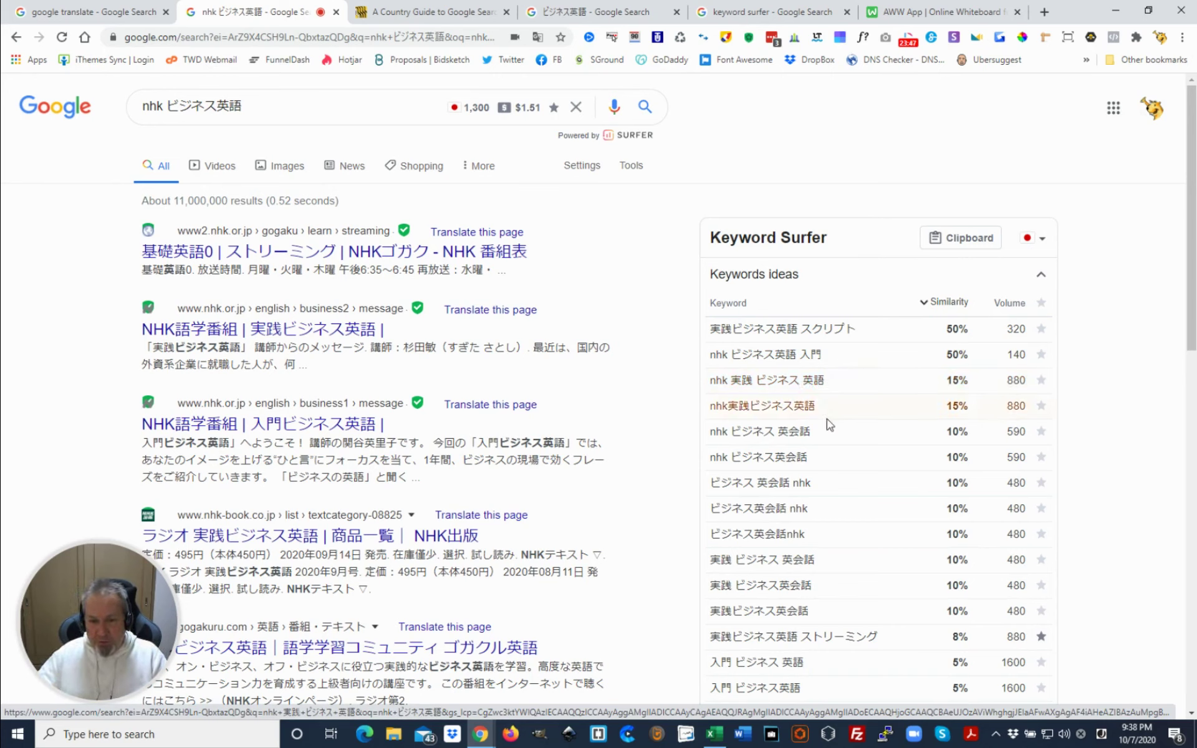
pyautogui.click(267, 106)
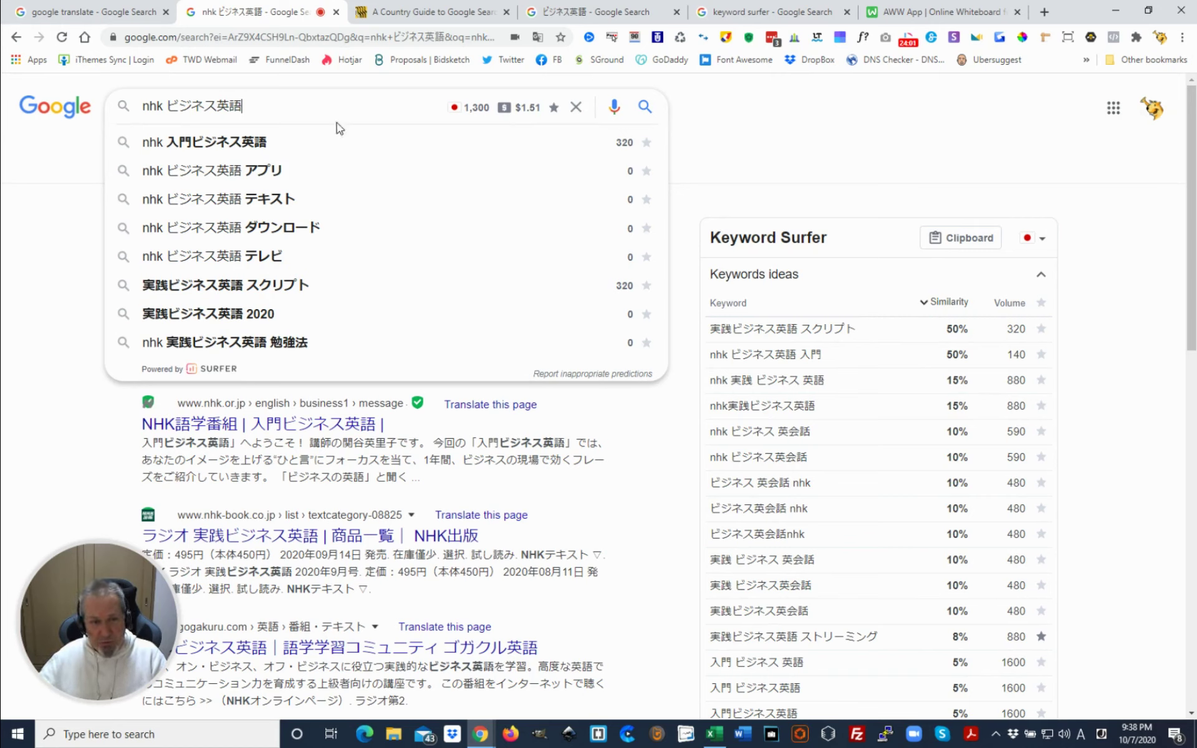
pyautogui.click(657, 113)
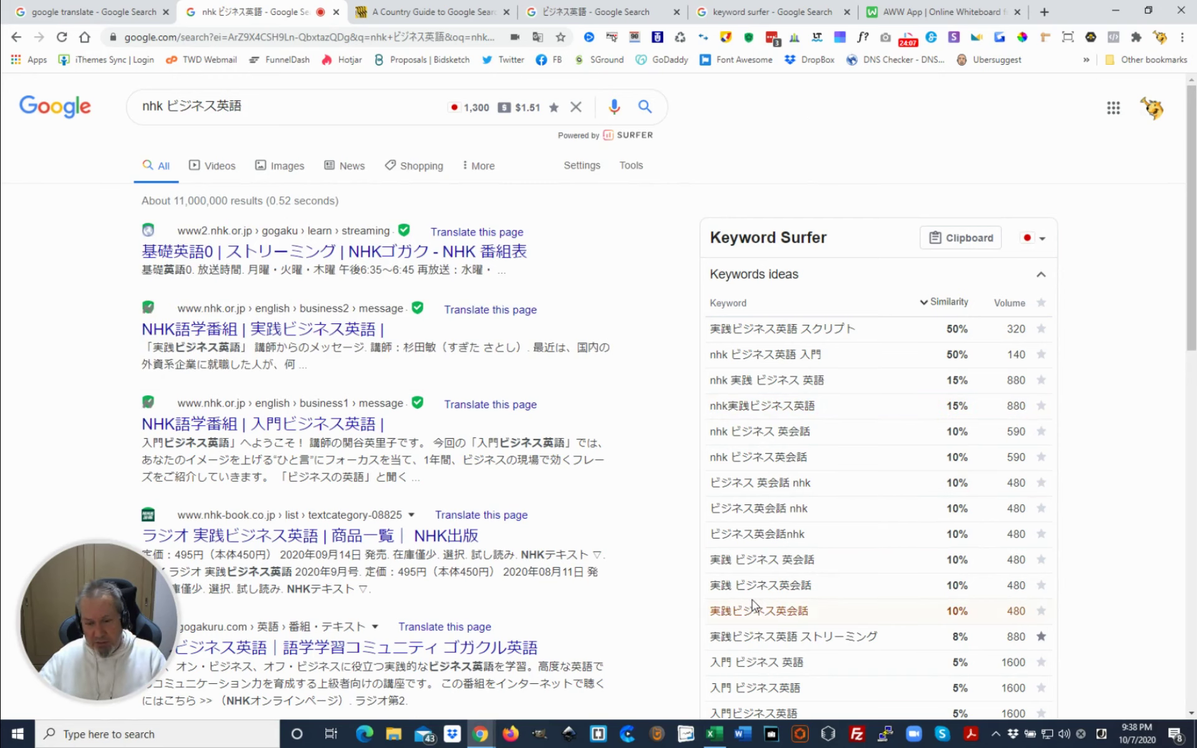
# Return to the Excel keyword sheet and review the higher-volume keywords alongside the cost-per-click values in column E.
pyautogui.moveTo(722, 741)
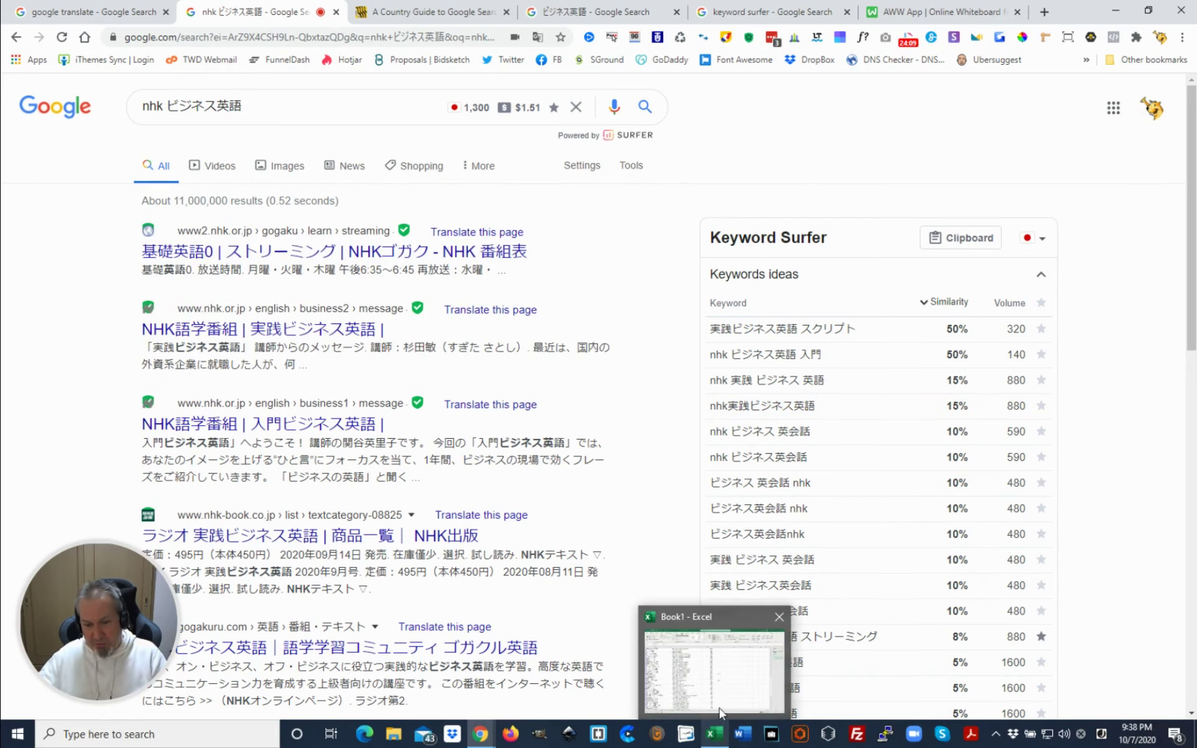
pyautogui.click(735, 691)
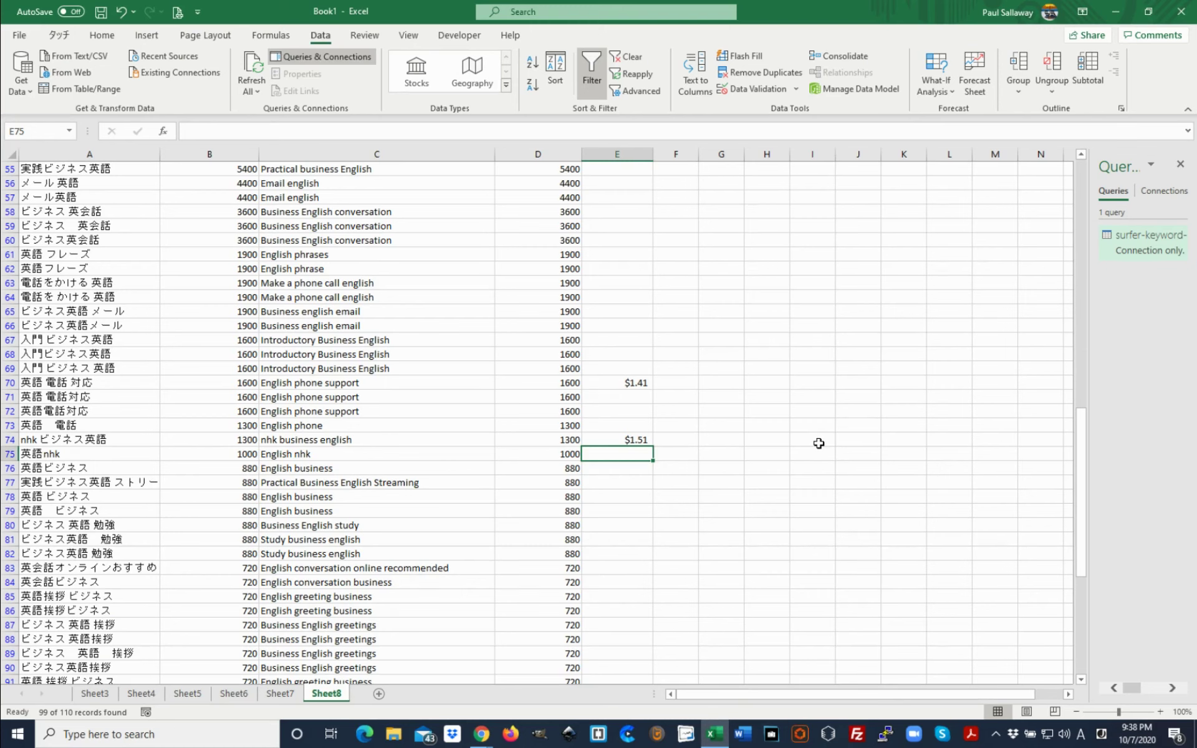
pyautogui.scroll(14, 637, 396)
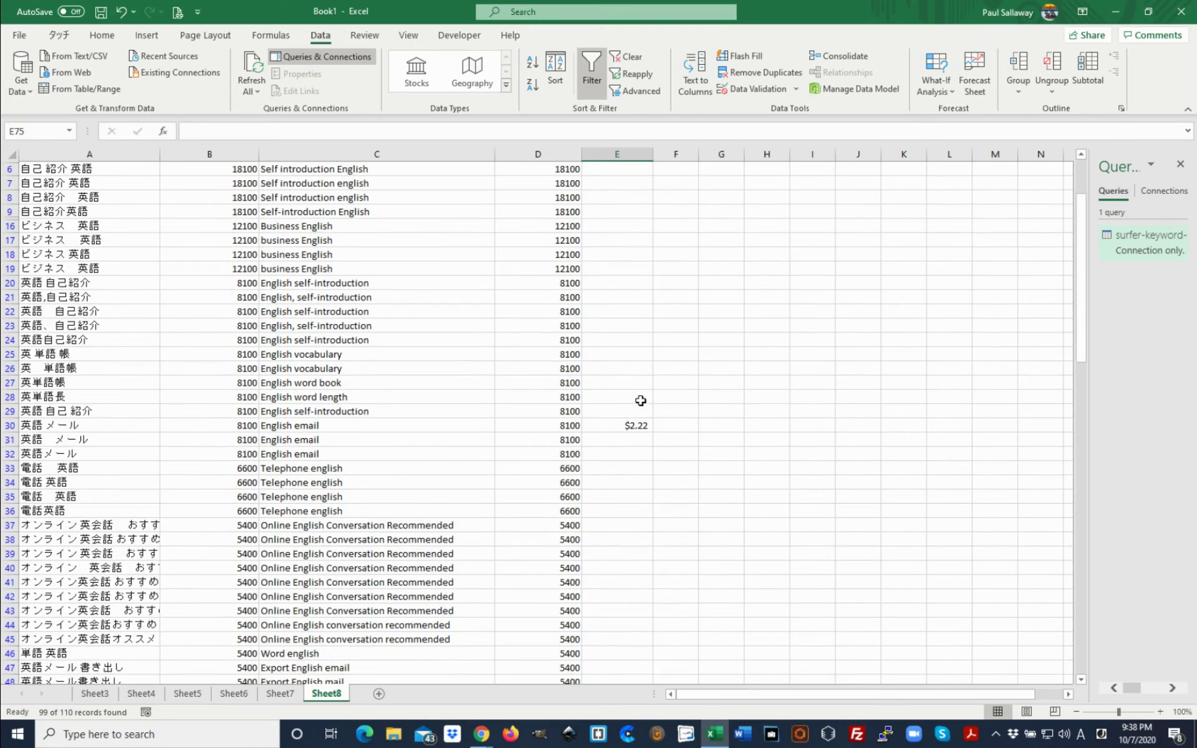
pyautogui.scroll(1, 674, 405)
pyautogui.scroll(-1, 666, 438)
pyautogui.scroll(-3, 748, 452)
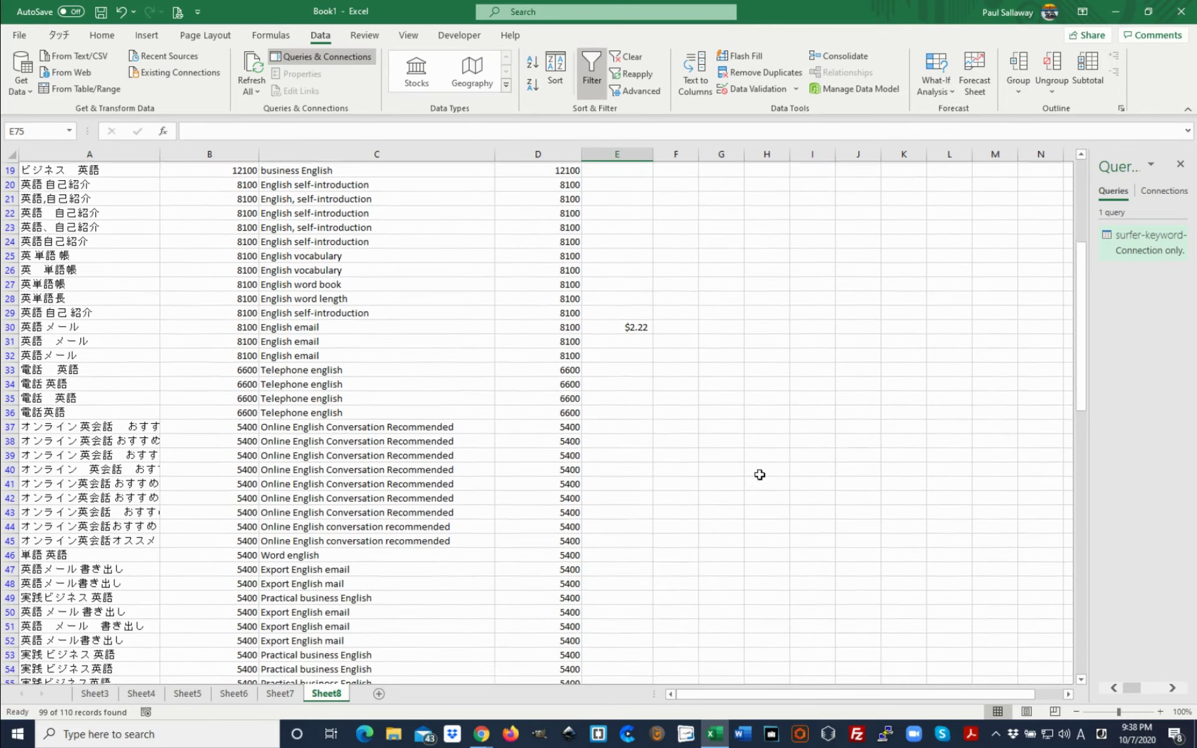
pyautogui.scroll(-1, 759, 475)
pyautogui.scroll(-6, 760, 475)
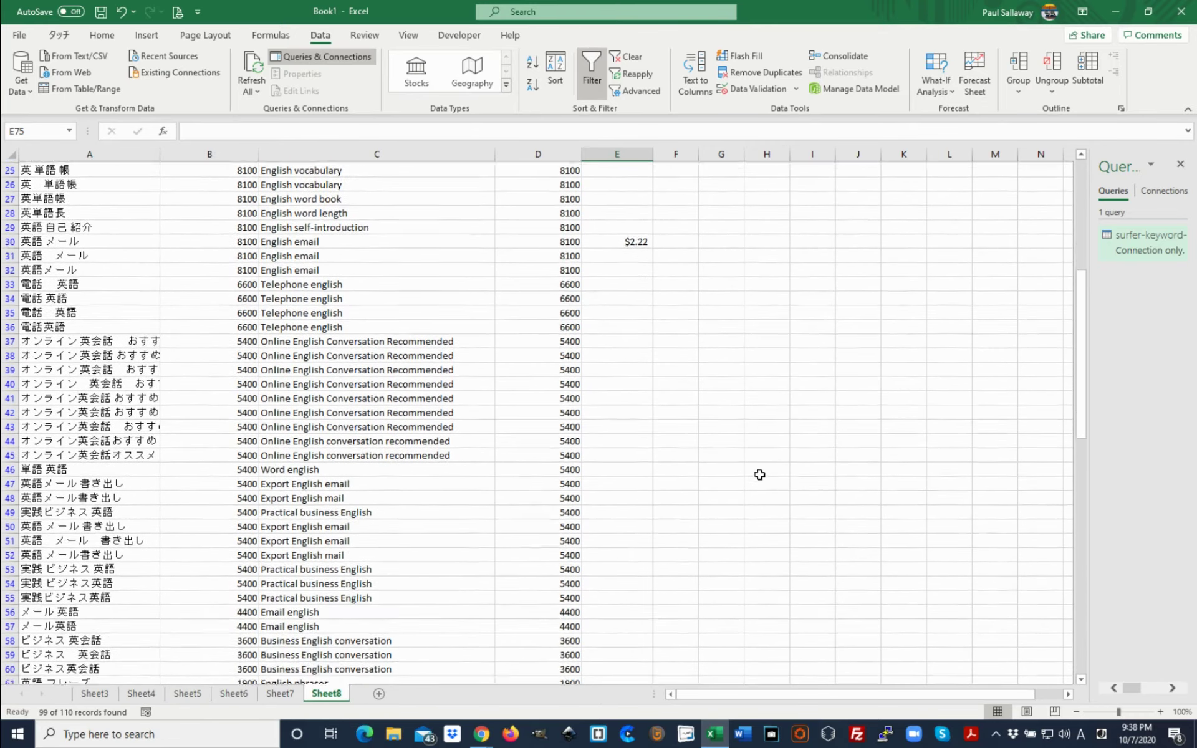
pyautogui.scroll(-2, 760, 475)
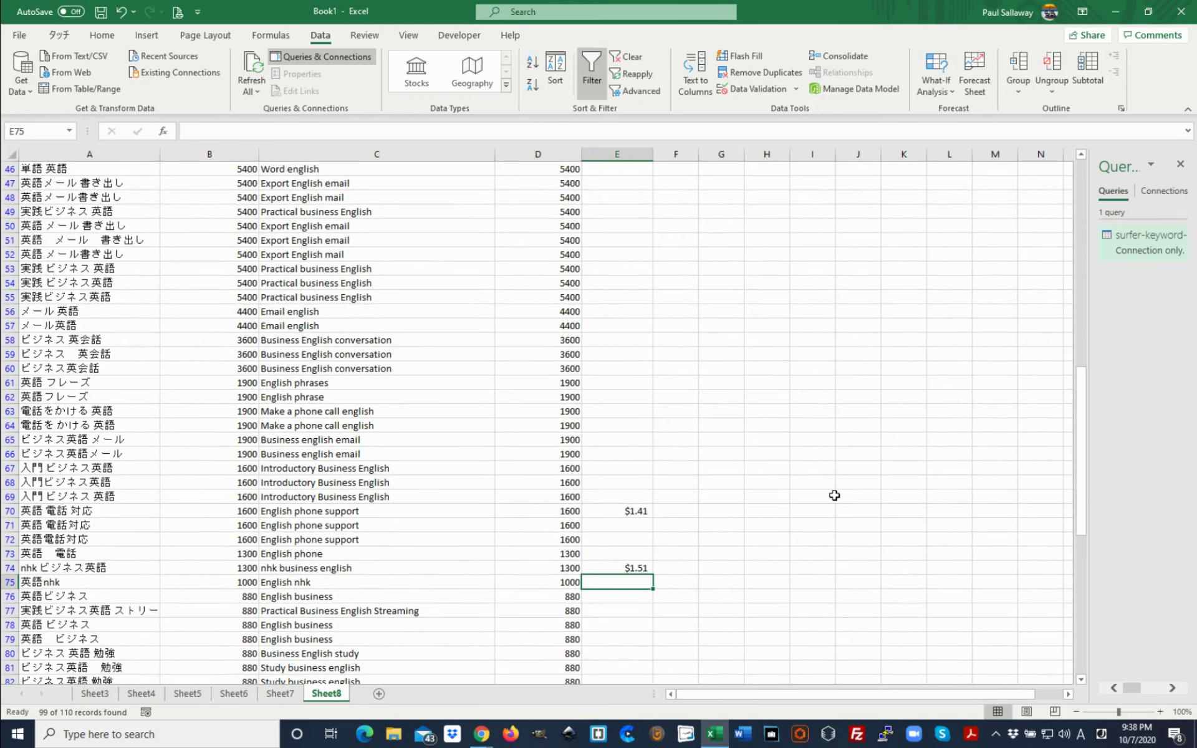
pyautogui.scroll(-2, 835, 495)
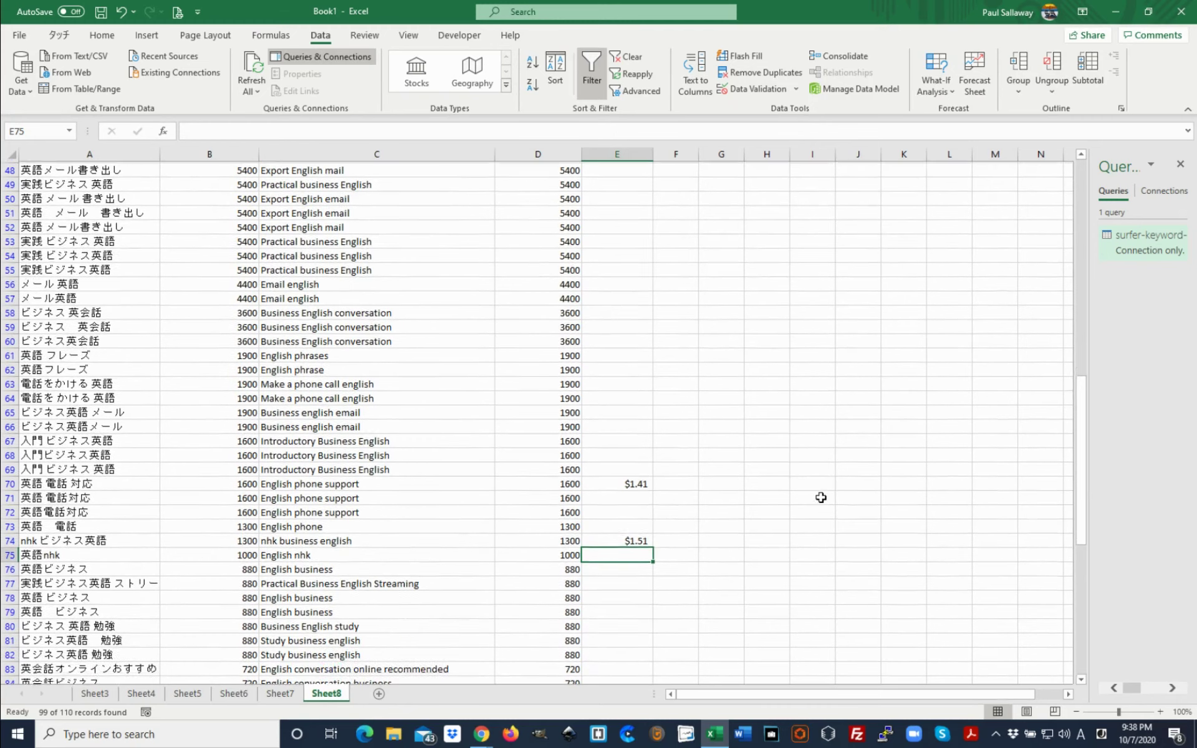
# Examine the nhk business english row, the lower-volume keywords beneath it, and the list back up to its header row.
pyautogui.click(688, 484)
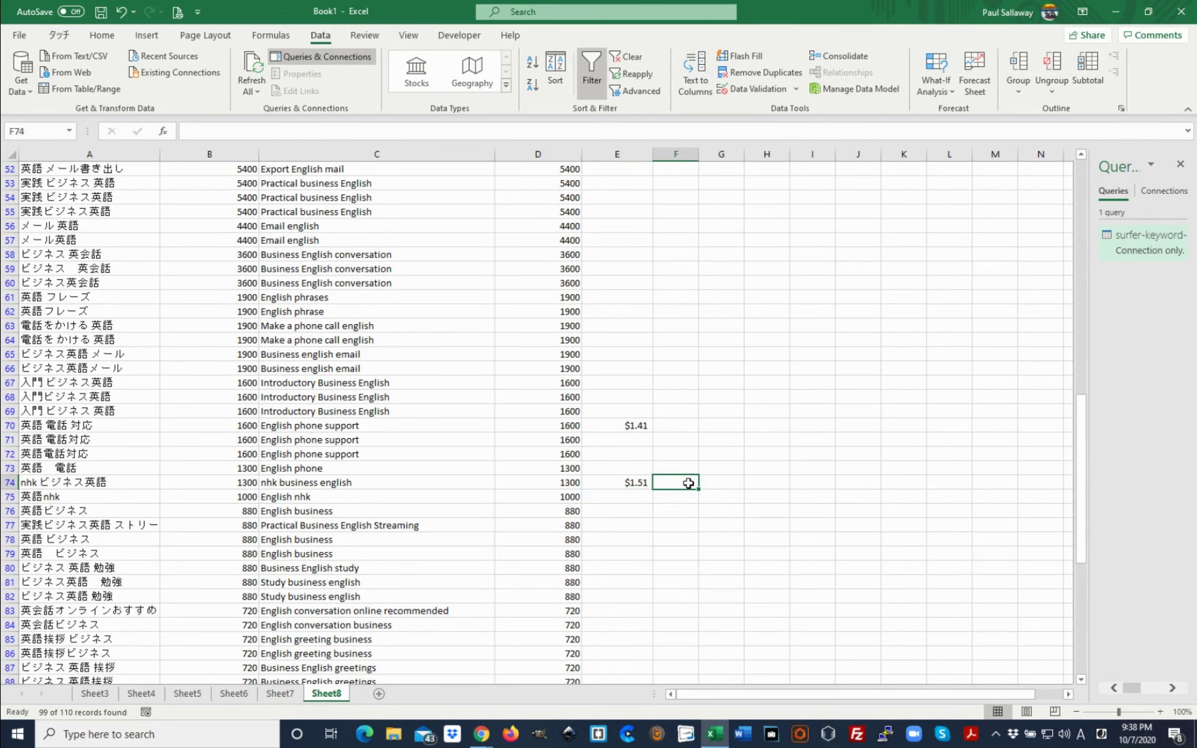
pyautogui.click(410, 485)
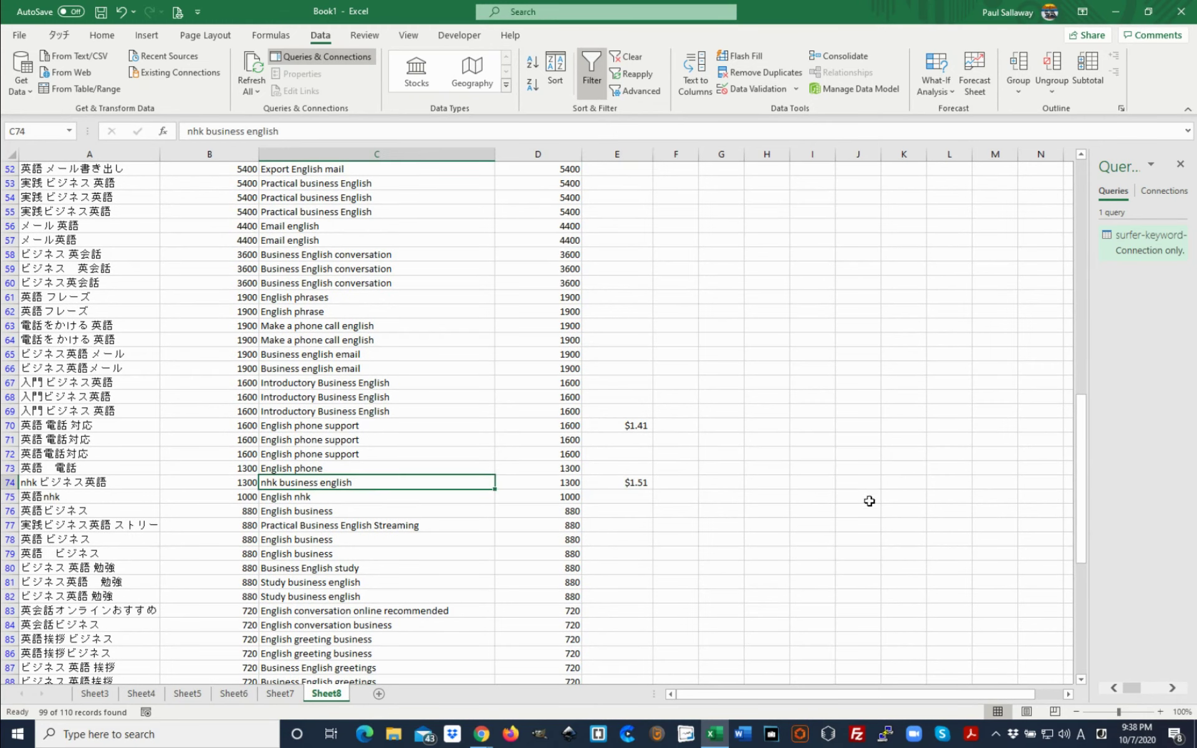
pyautogui.scroll(-3, 861, 499)
pyautogui.scroll(-1, 768, 462)
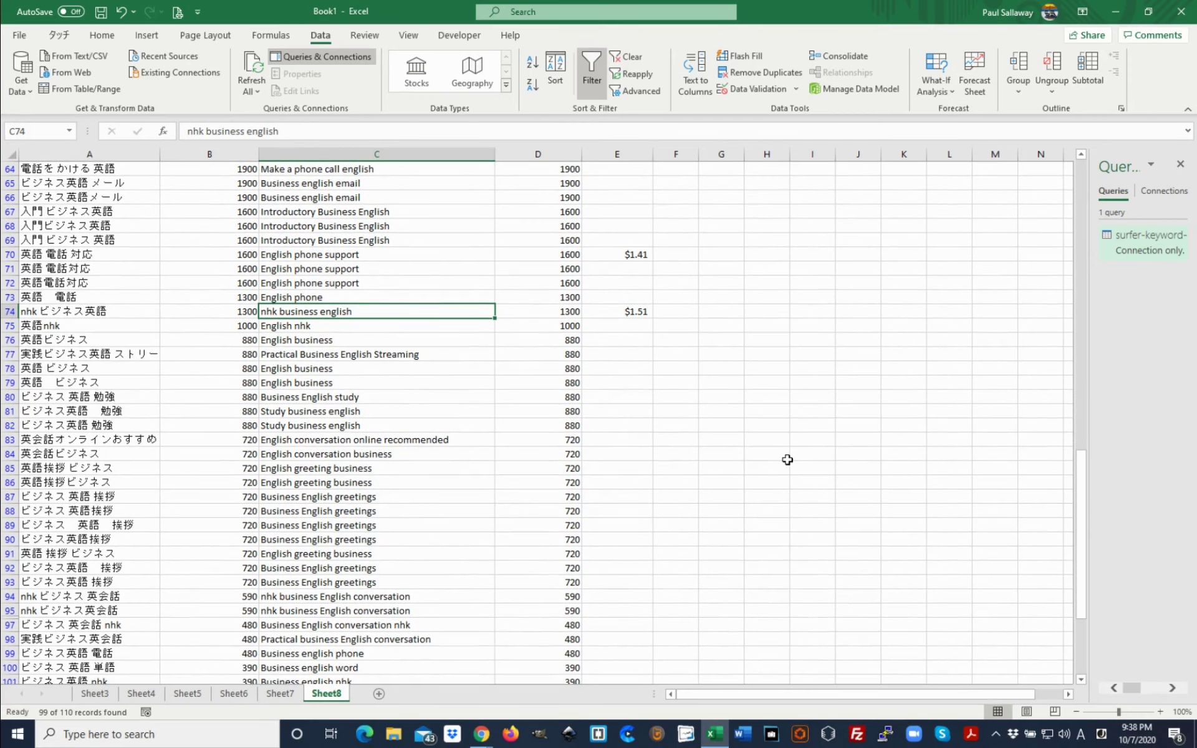
pyautogui.scroll(-2, 787, 465)
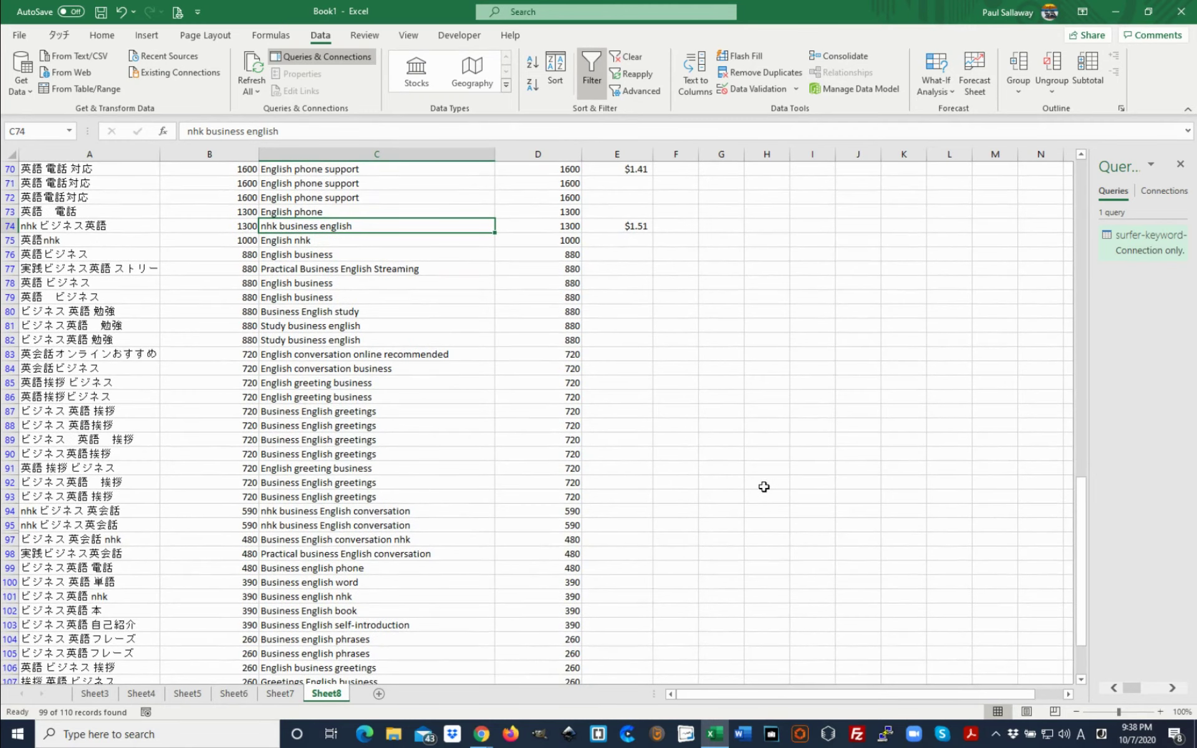
pyautogui.scroll(-4, 765, 485)
pyautogui.scroll(8, 765, 485)
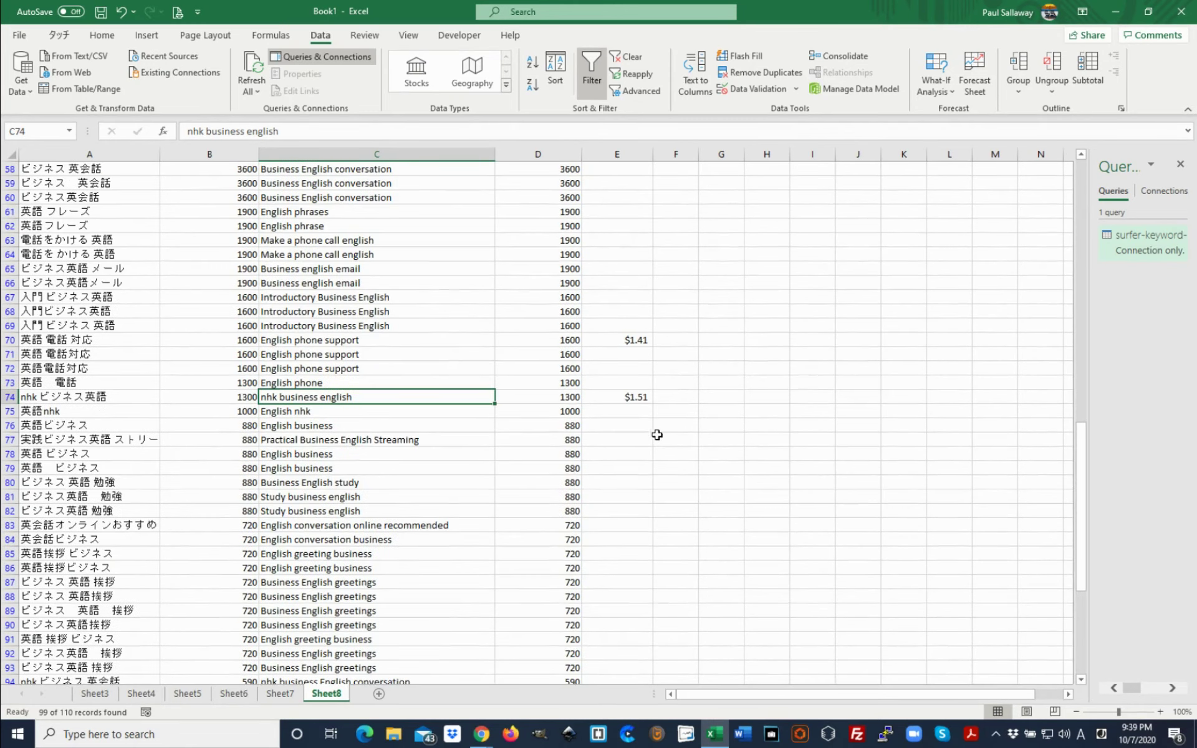
pyautogui.scroll(-2, 657, 435)
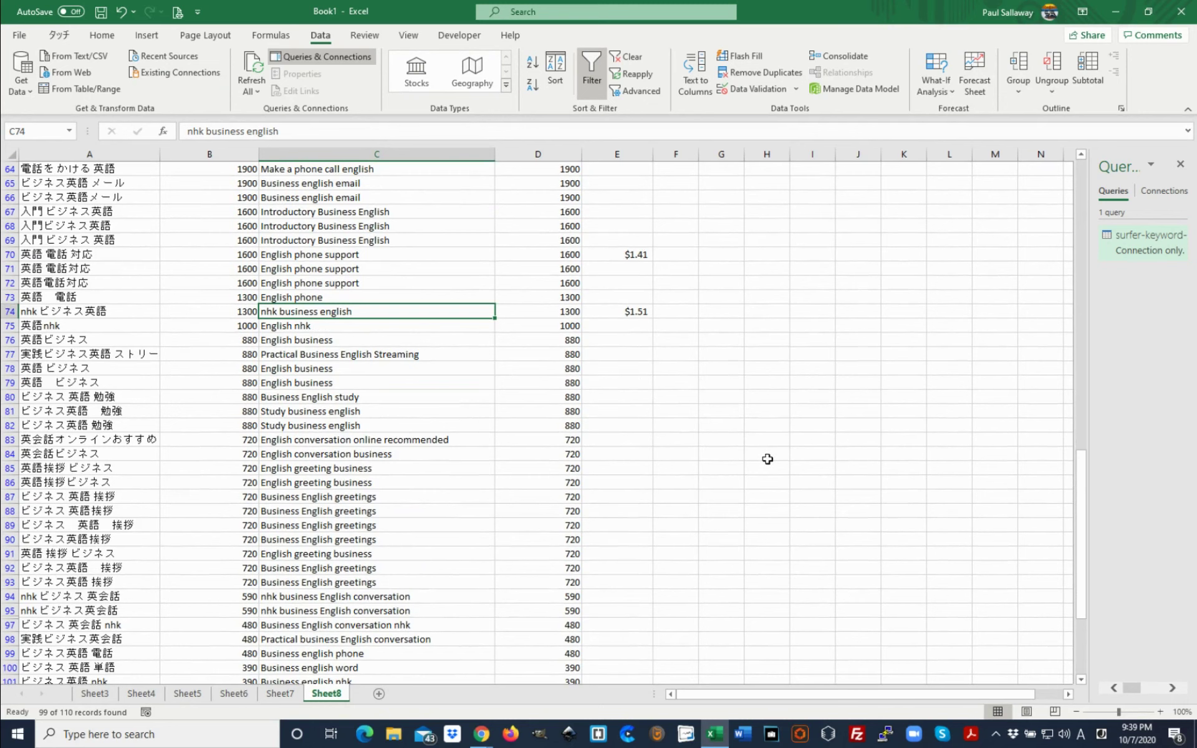
pyautogui.scroll(9, 724, 443)
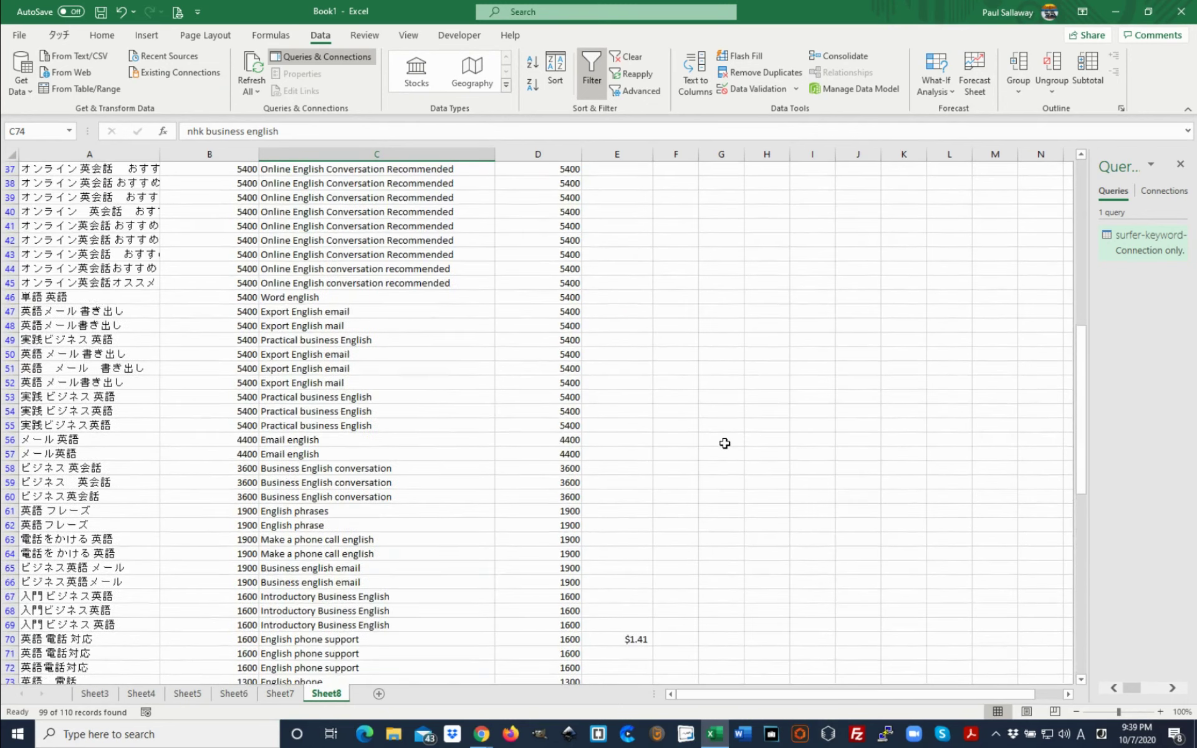
pyautogui.scroll(9, 724, 444)
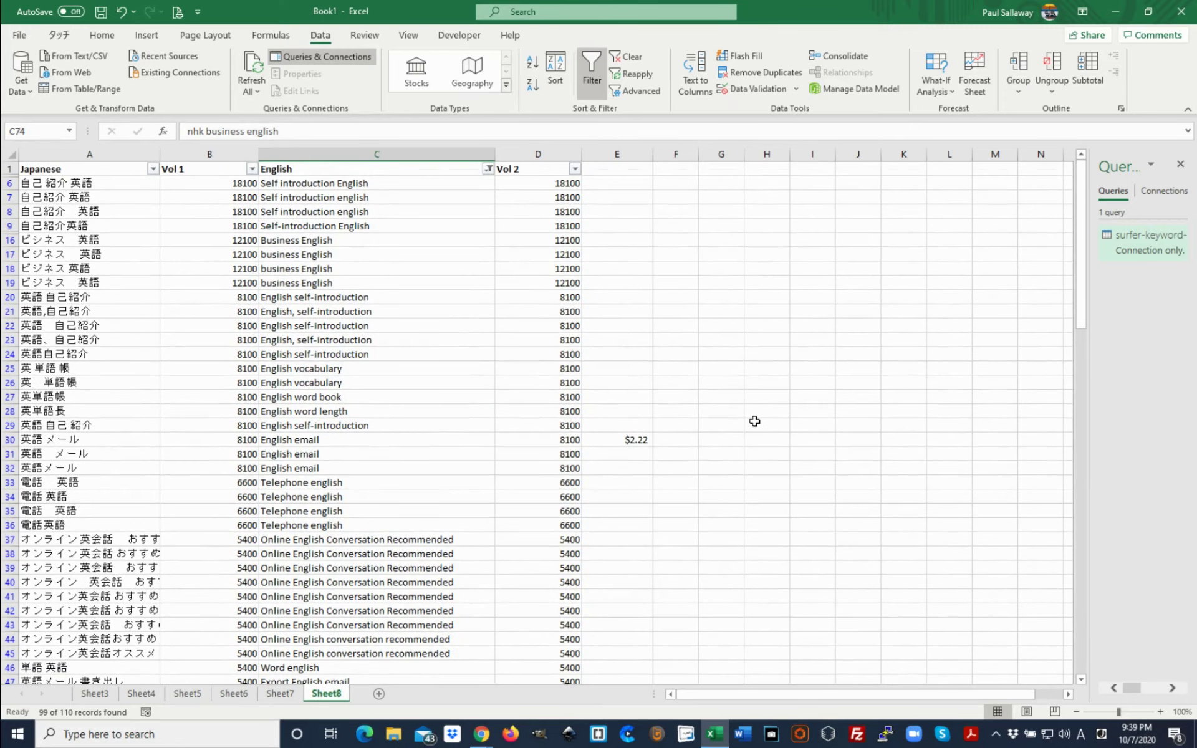
# Switch to the Google results page for nhk ビジネス英語 in Chrome.
pyautogui.moveTo(480, 735)
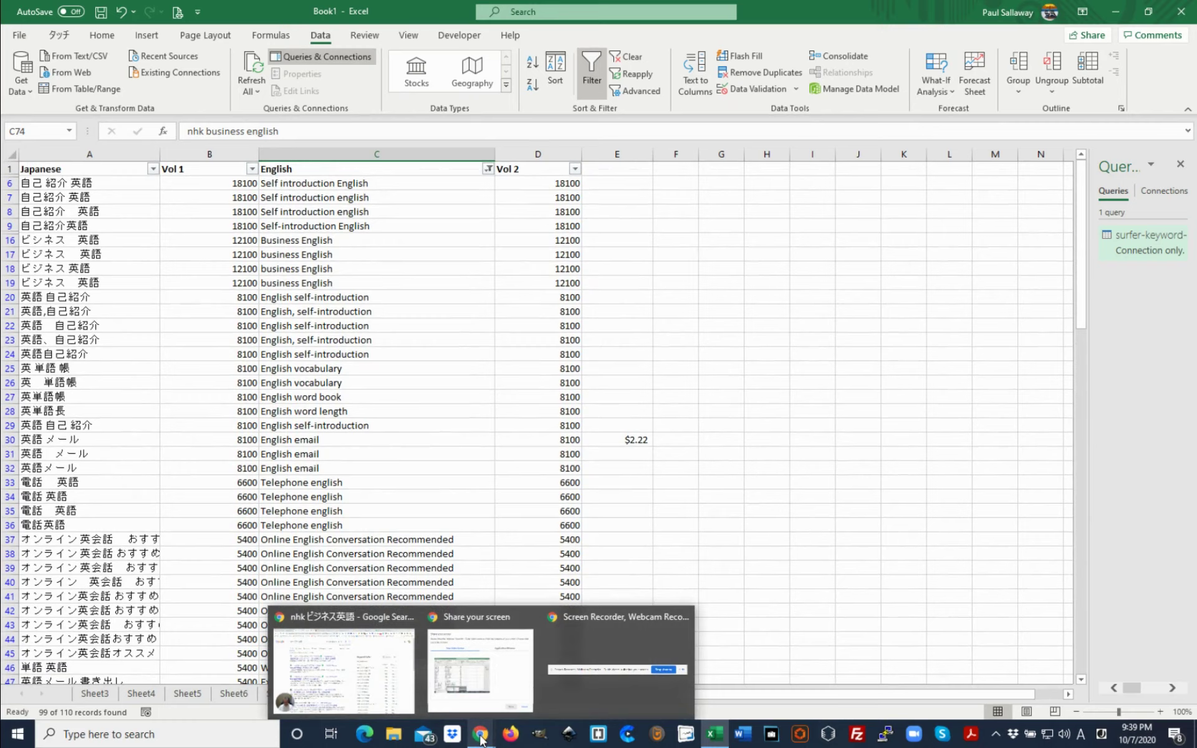
pyautogui.click(394, 654)
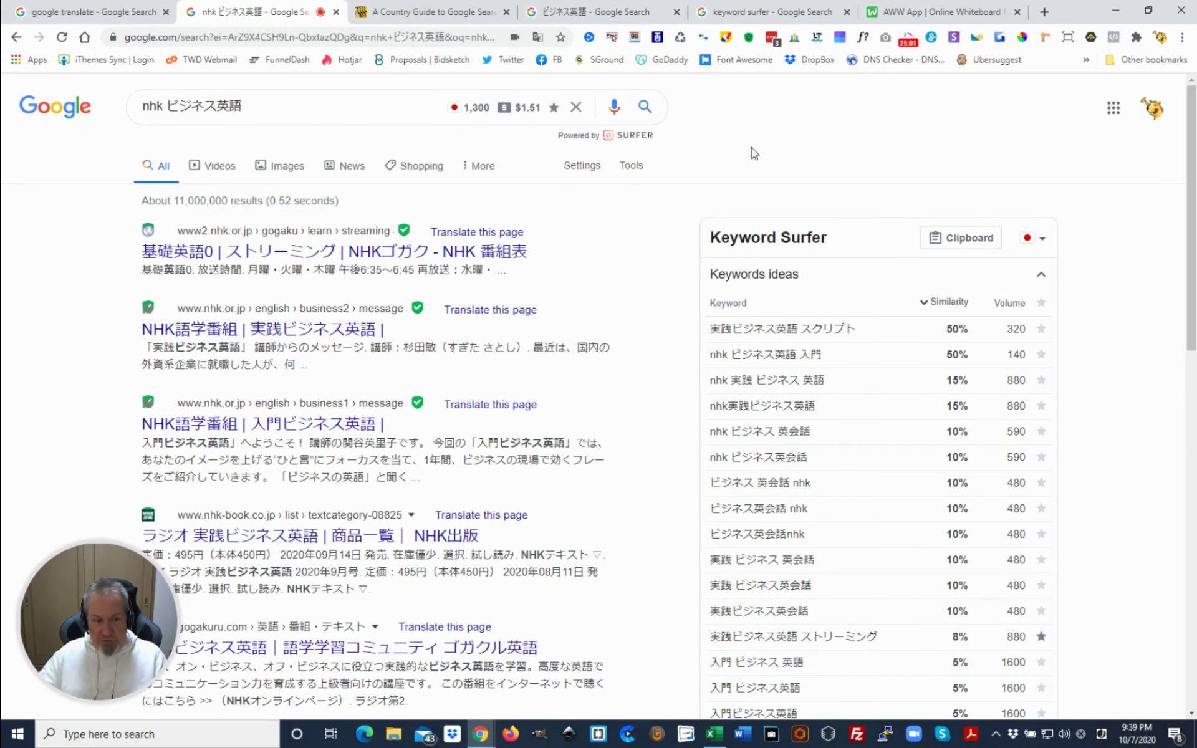